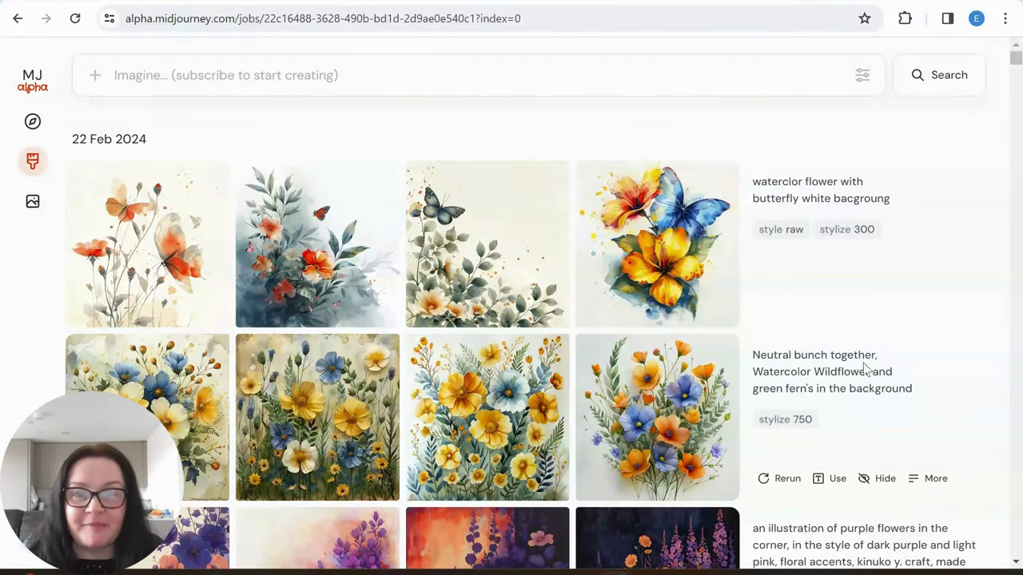
Browse the generated flower images down to the white-and-orange hibiscus variations with butterflies
scroll(378, 334, down, 5)
scroll(378, 334, down, 1)
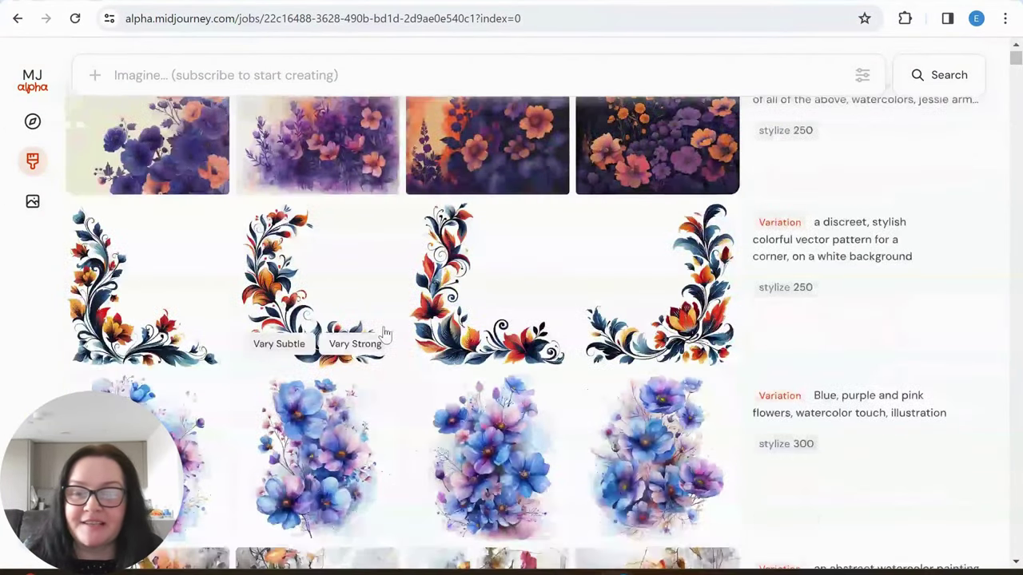
scroll(384, 336, up, 5)
scroll(397, 334, up, 1)
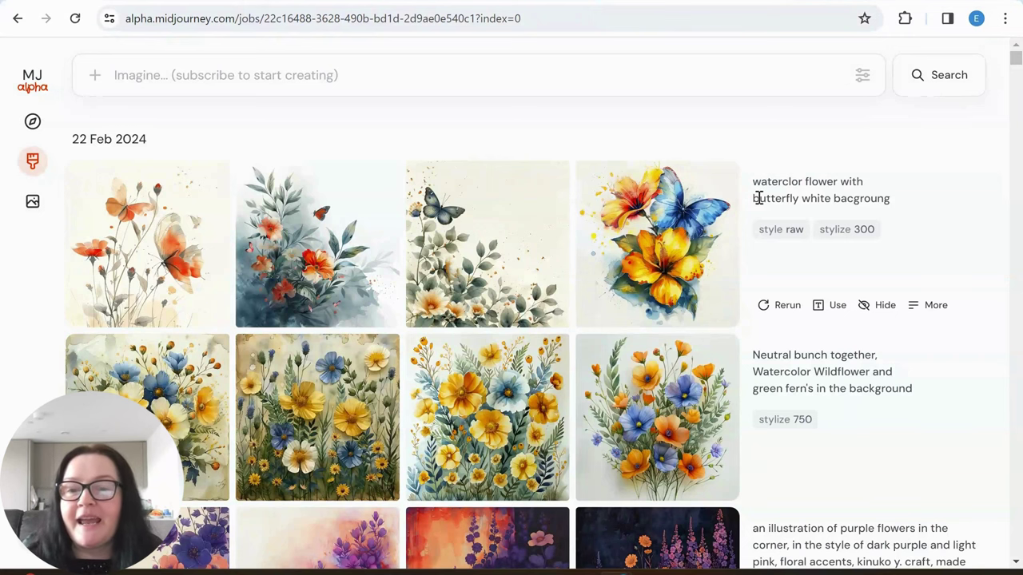
scroll(612, 230, down, 6)
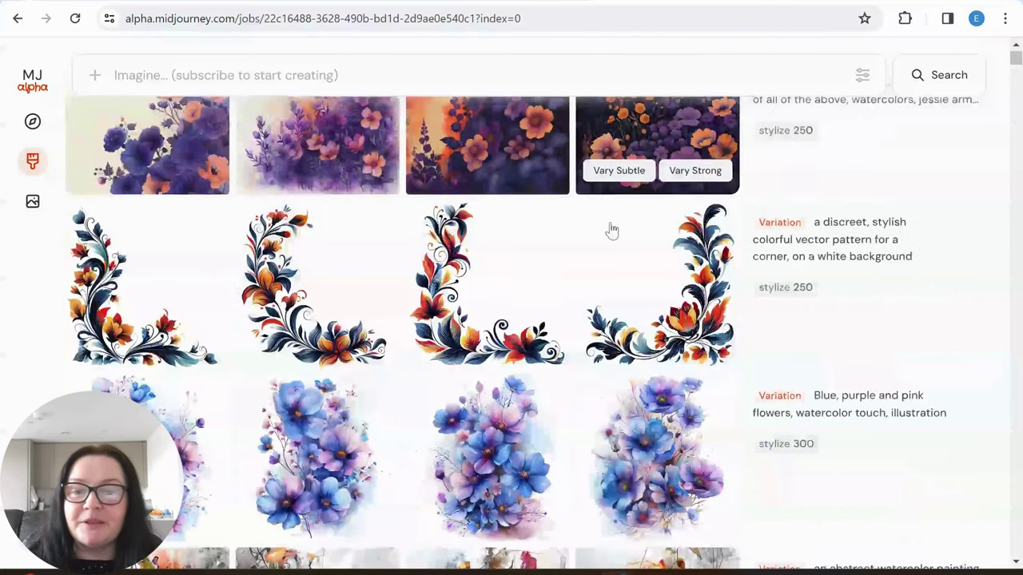
scroll(612, 231, down, 7)
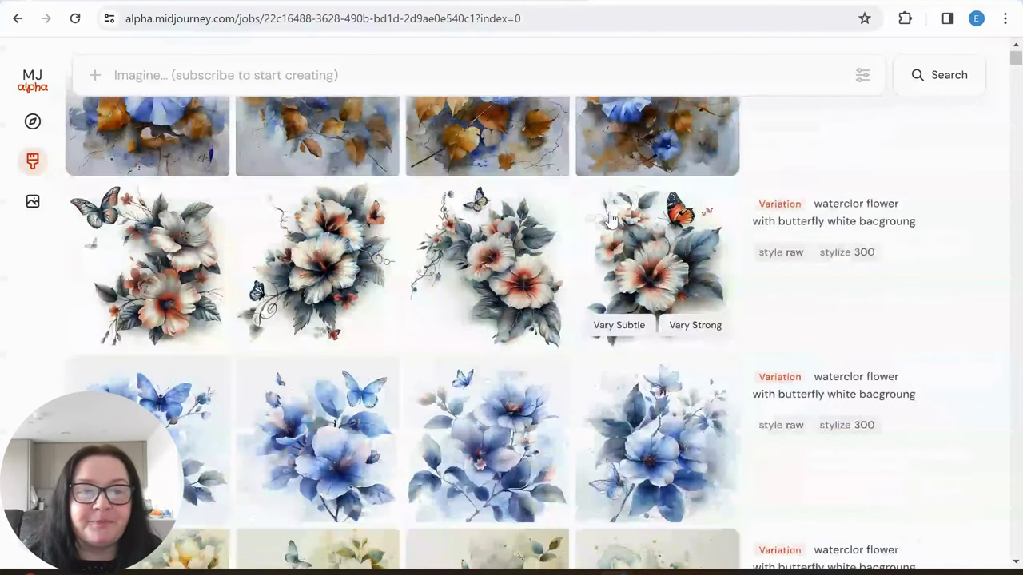
mouse_move(967, 232)
mouse_move(188, 264)
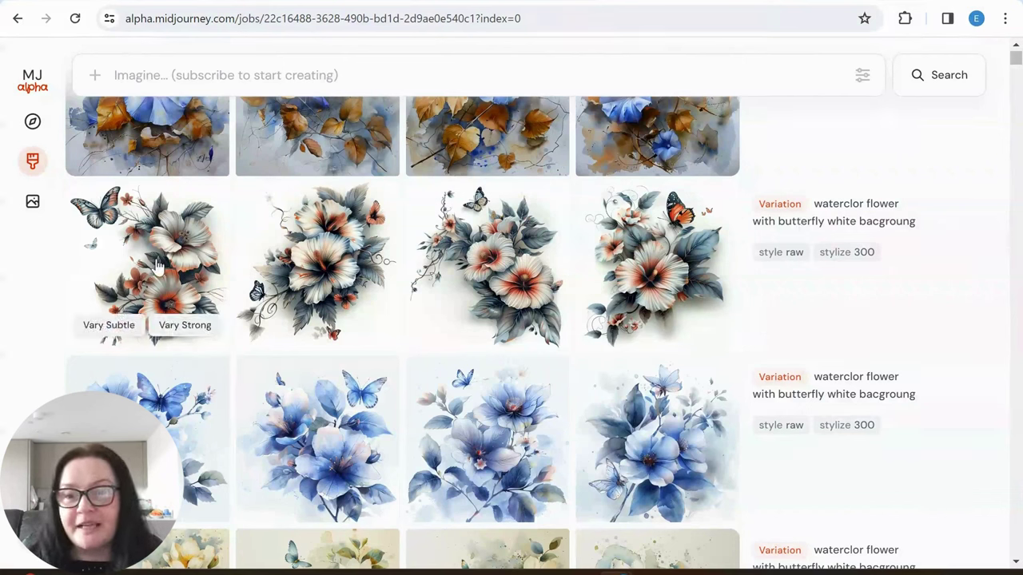
mouse_move(874, 248)
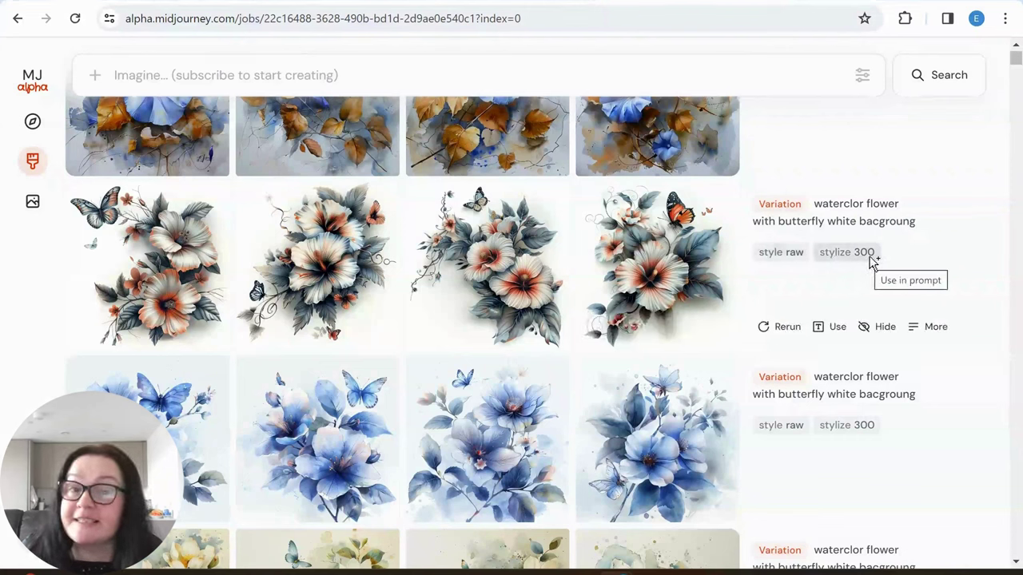
View the four white-and-orange hibiscus variations enlarged and download the first one with the large butterfly beside two blooms
click(134, 254)
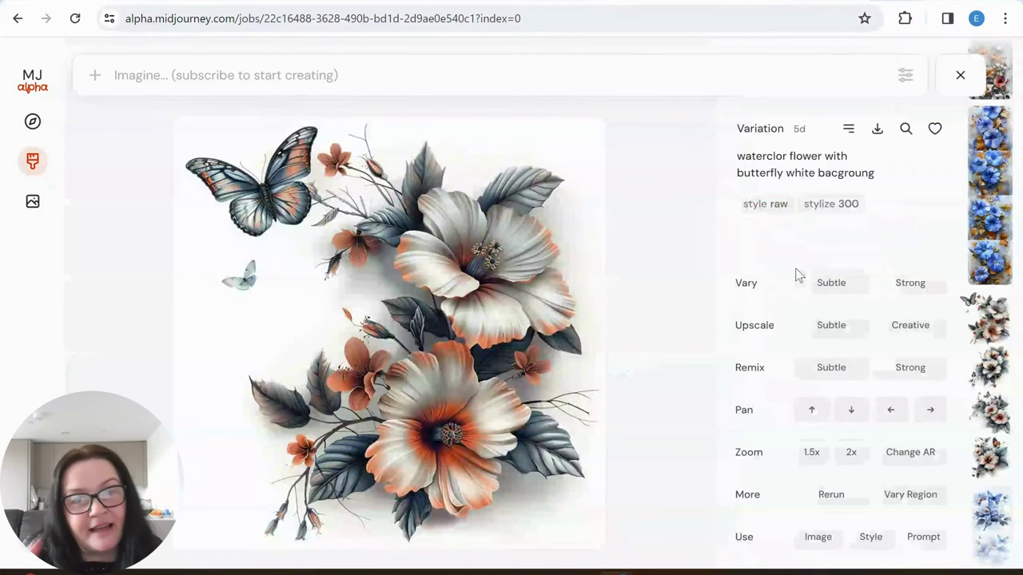
key(Right)
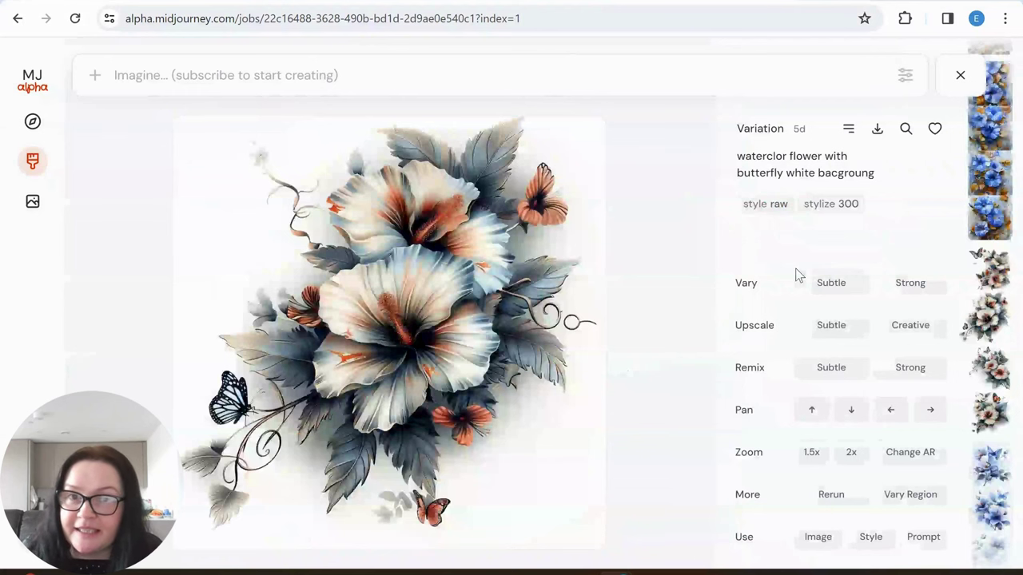
key(Right)
key(Right)
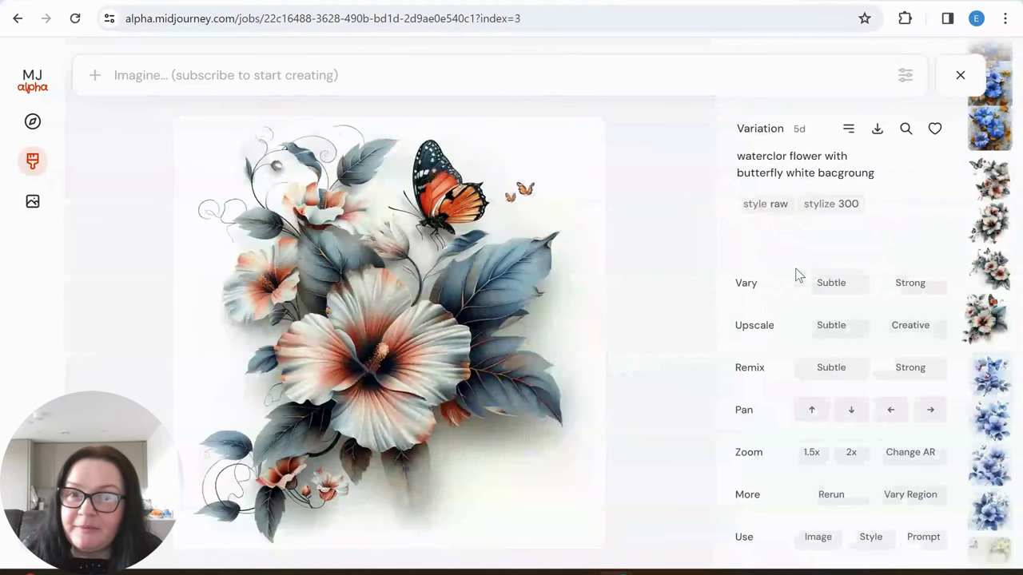
key(Left)
key(Left)
key(Left)
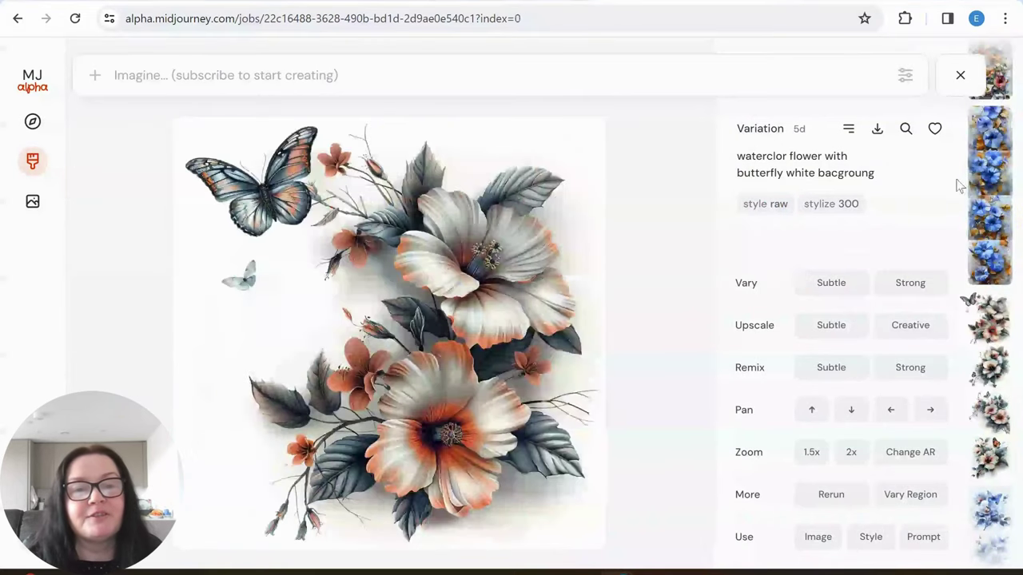
click(877, 129)
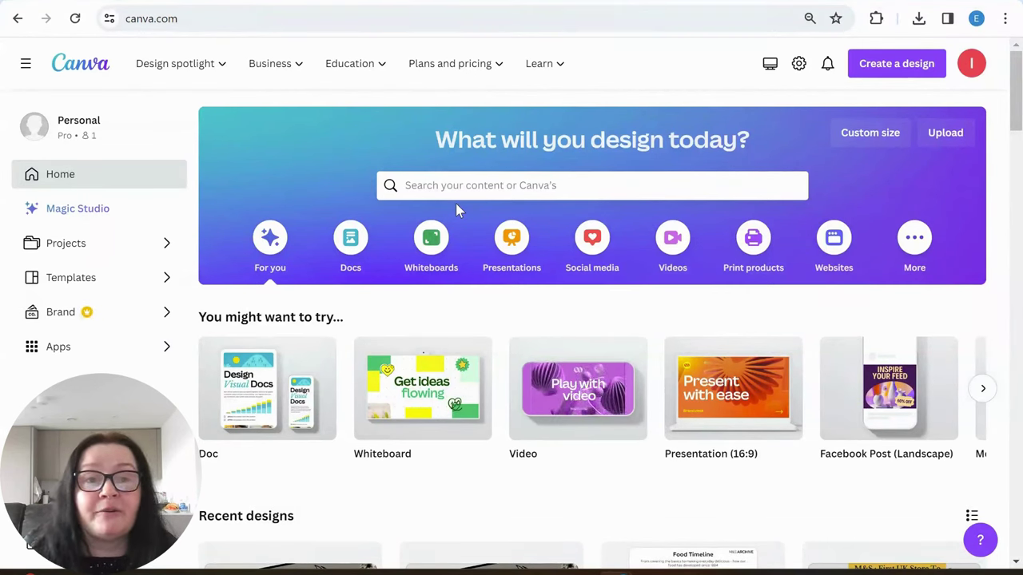
Switch to Canva and import the watercolor flower and butterfly PNG from the Downloads folder
click(886, 70)
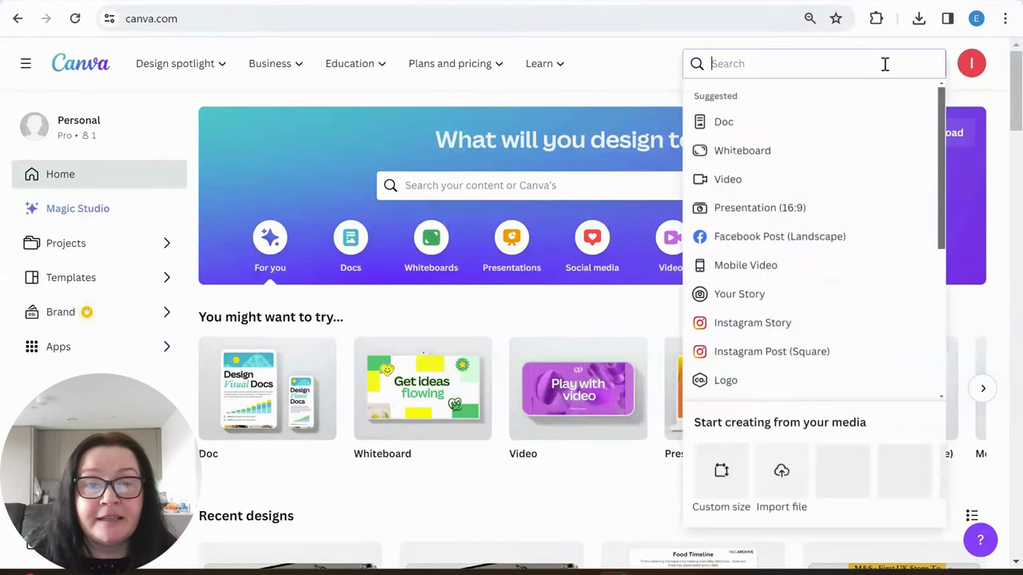
click(784, 476)
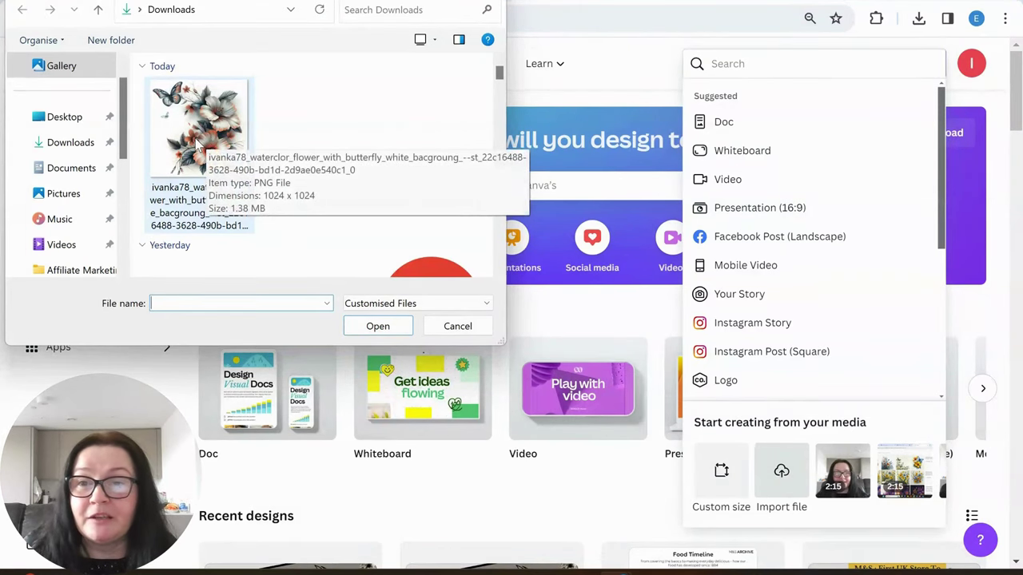
double_click(195, 139)
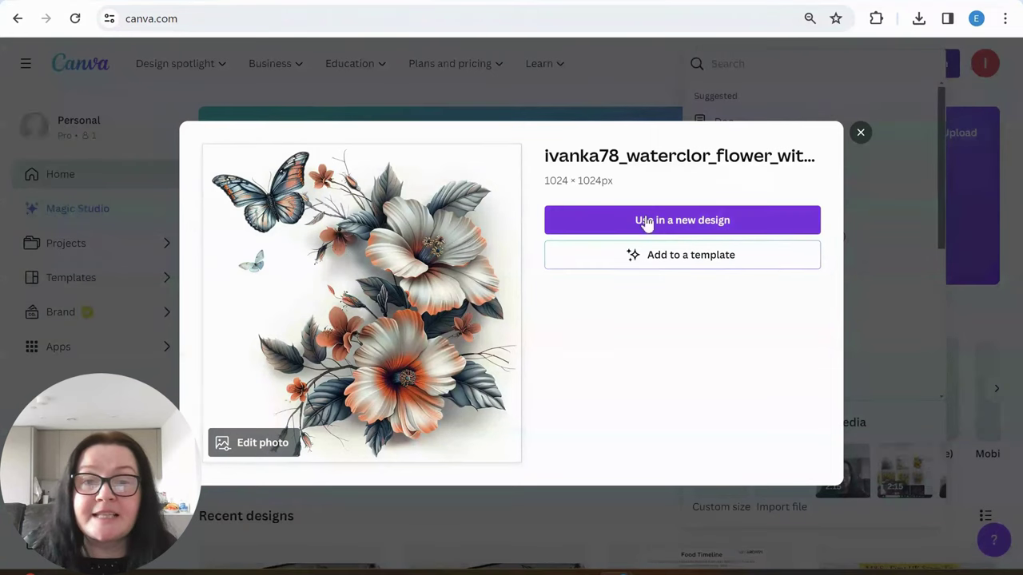
Use the imported flower image in a new custom-size design of 1024 × 1024 px
click(695, 228)
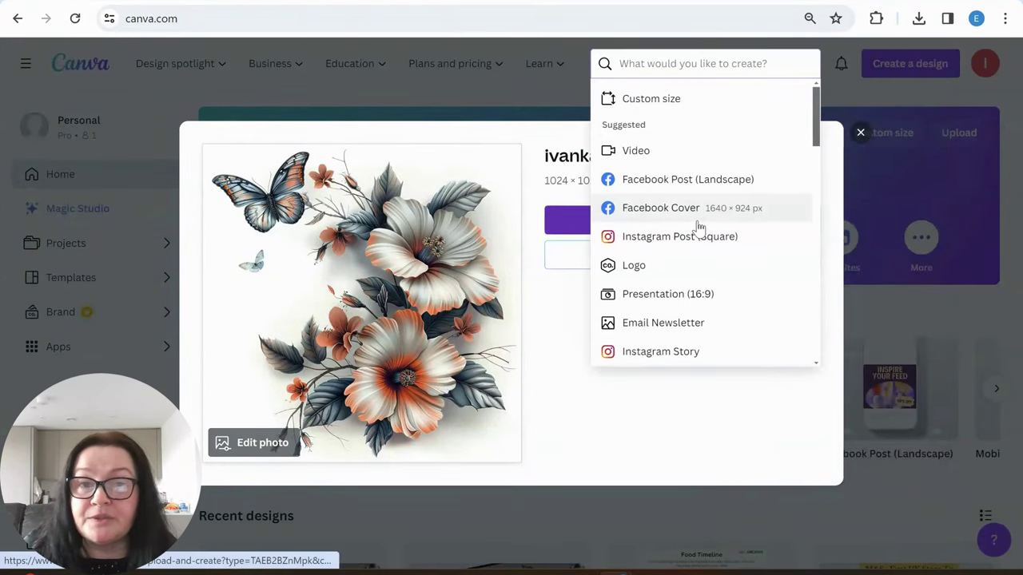
click(666, 102)
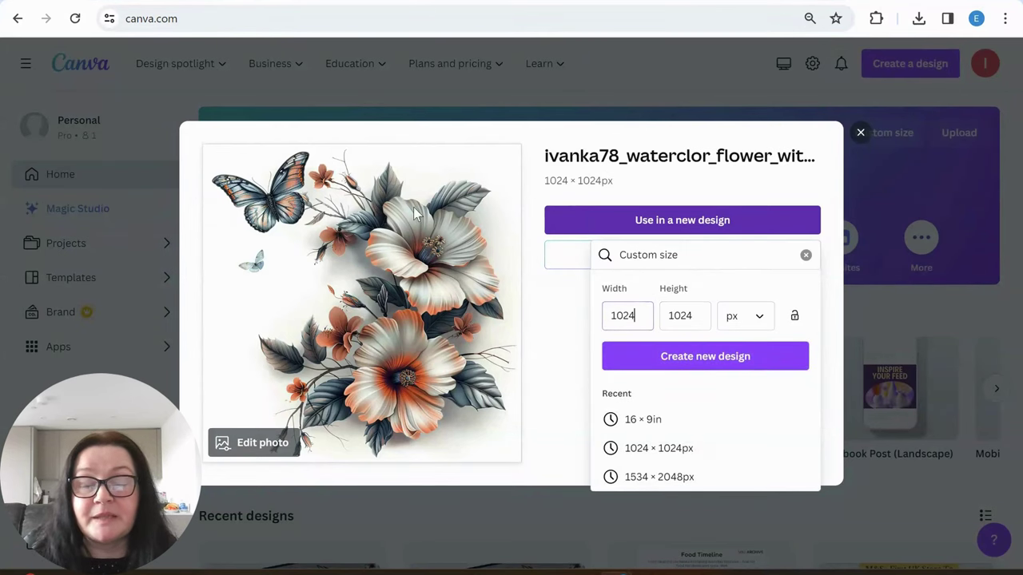
click(707, 358)
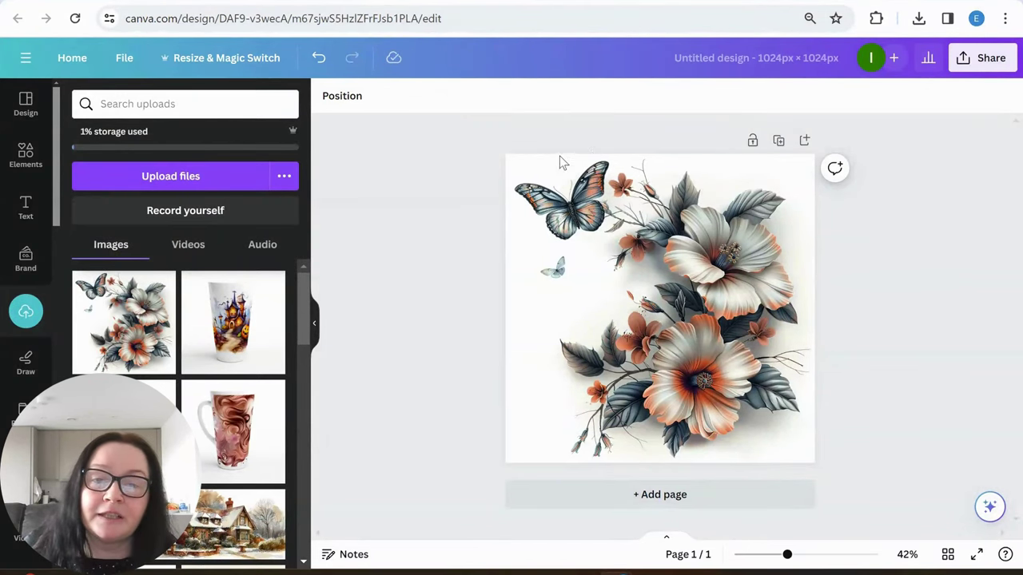
Remove the background from the flower image on the page with BG Remover
click(534, 172)
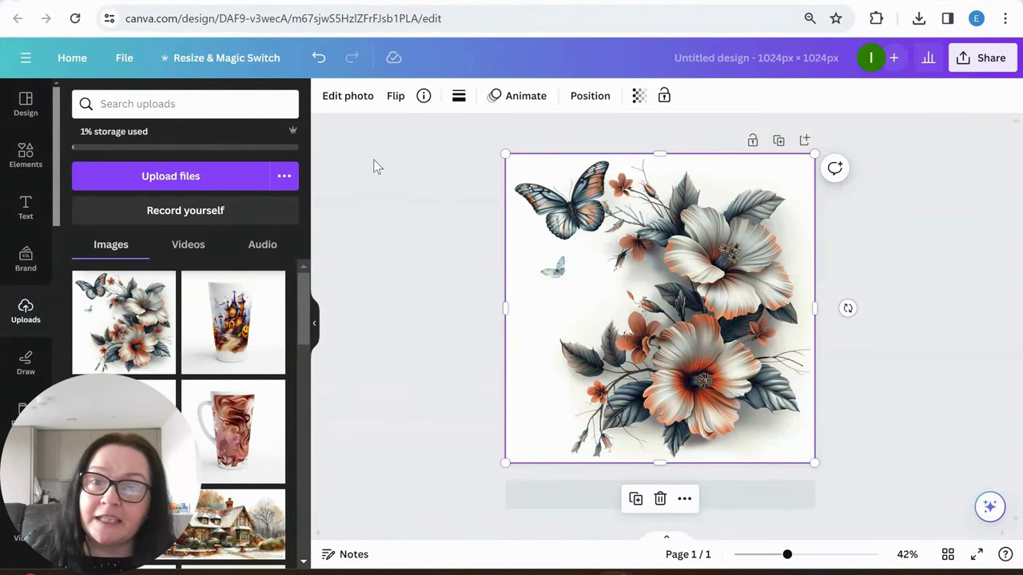
click(350, 96)
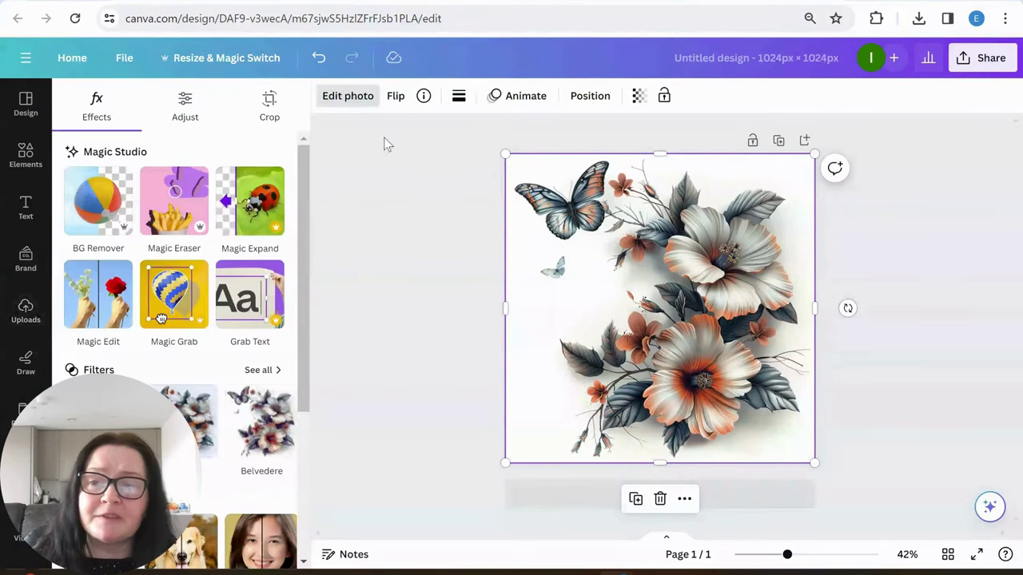
click(91, 214)
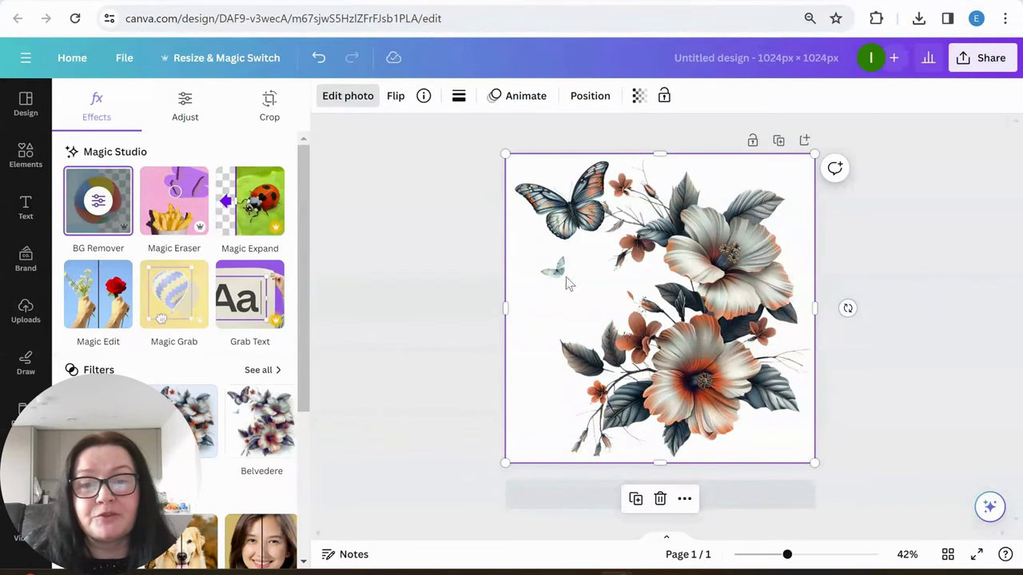
Erase the small pale butterfly below the large one with Magic Eraser, then return to the photo effects
click(172, 206)
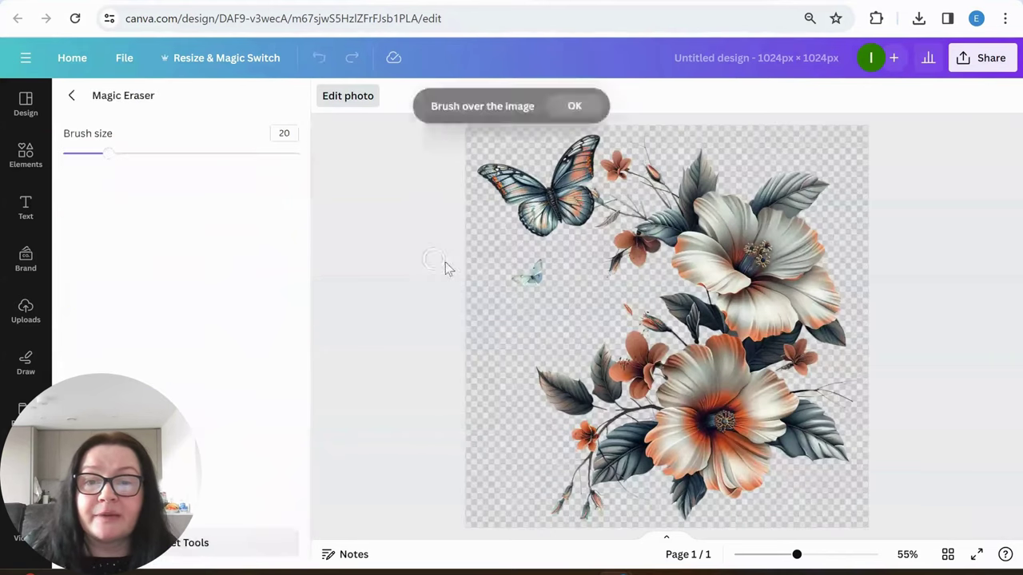
mouse_move(545, 267)
mouse_down()
mouse_move(530, 270)
mouse_move(541, 270)
mouse_move(534, 278)
mouse_up()
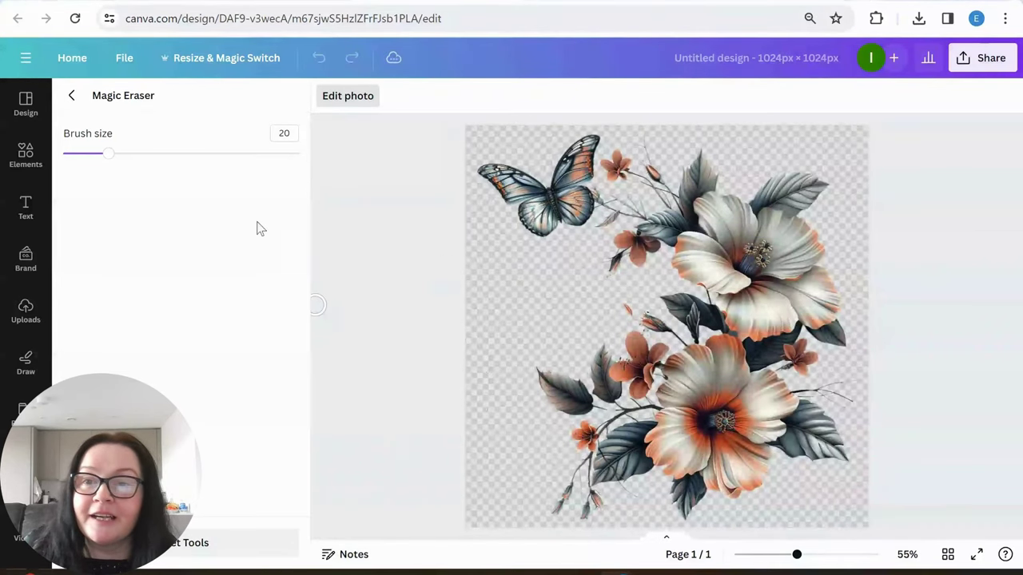
click(72, 96)
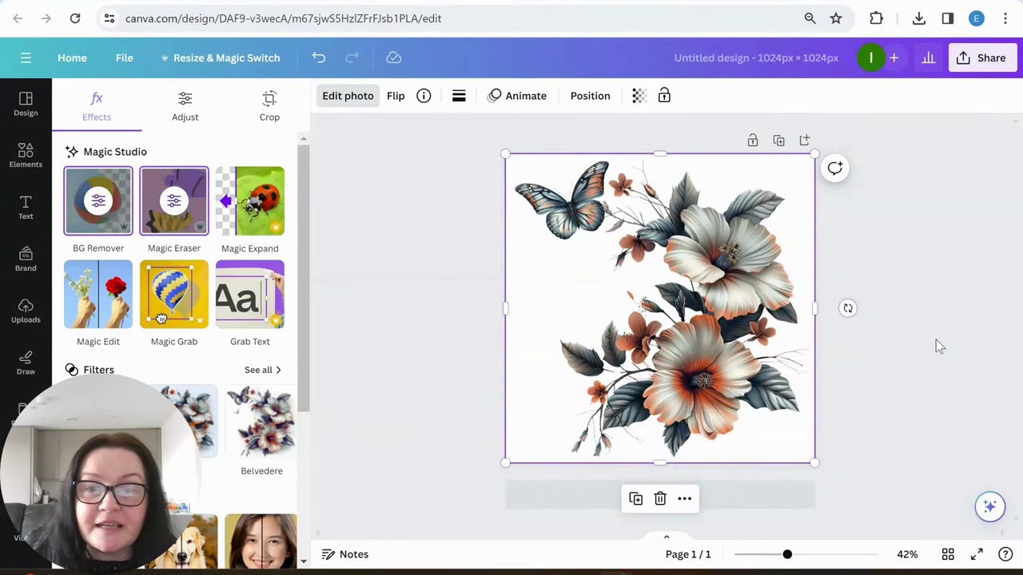
Erase the stray orange petal fragment above the lower flower cluster with Magic Eraser and leave the tool
click(174, 206)
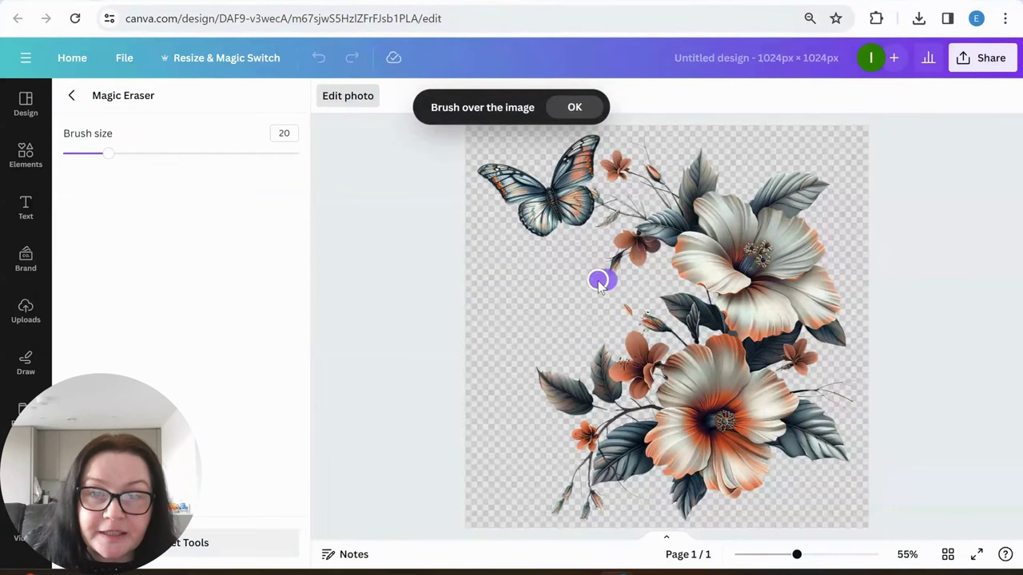
mouse_move(598, 280)
mouse_down()
mouse_move(515, 329)
mouse_move(510, 310)
mouse_move(532, 299)
mouse_move(635, 292)
mouse_move(625, 307)
mouse_move(510, 319)
mouse_move(546, 293)
mouse_move(508, 293)
mouse_move(511, 280)
mouse_move(537, 284)
mouse_up()
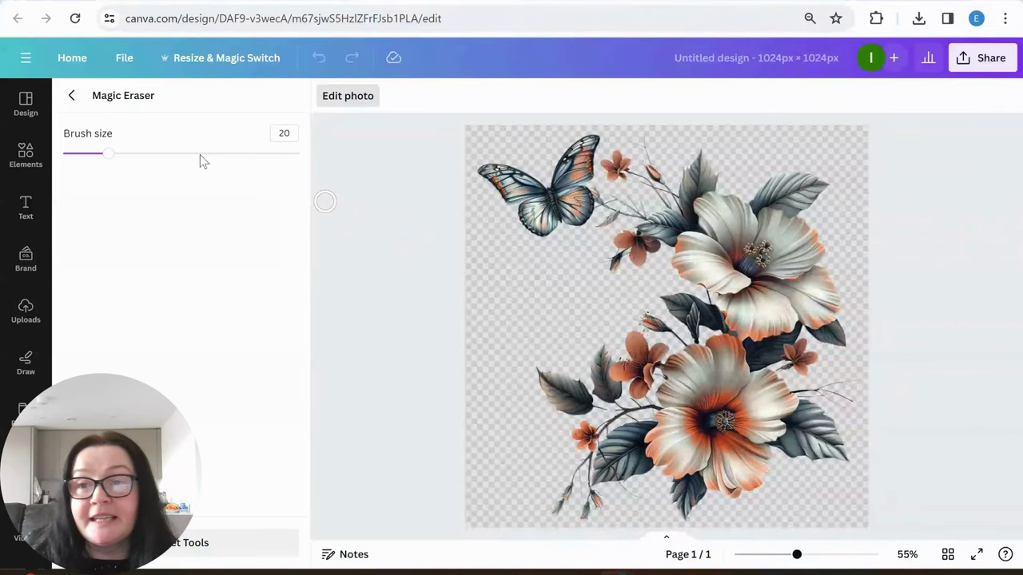
click(72, 95)
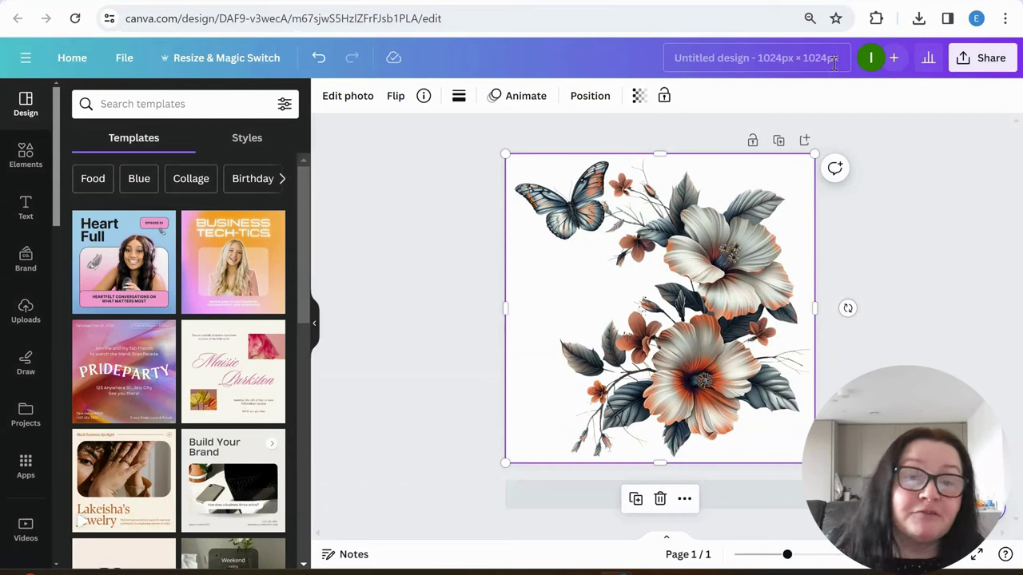
Rename the design as "Flower clipart"
click(770, 72)
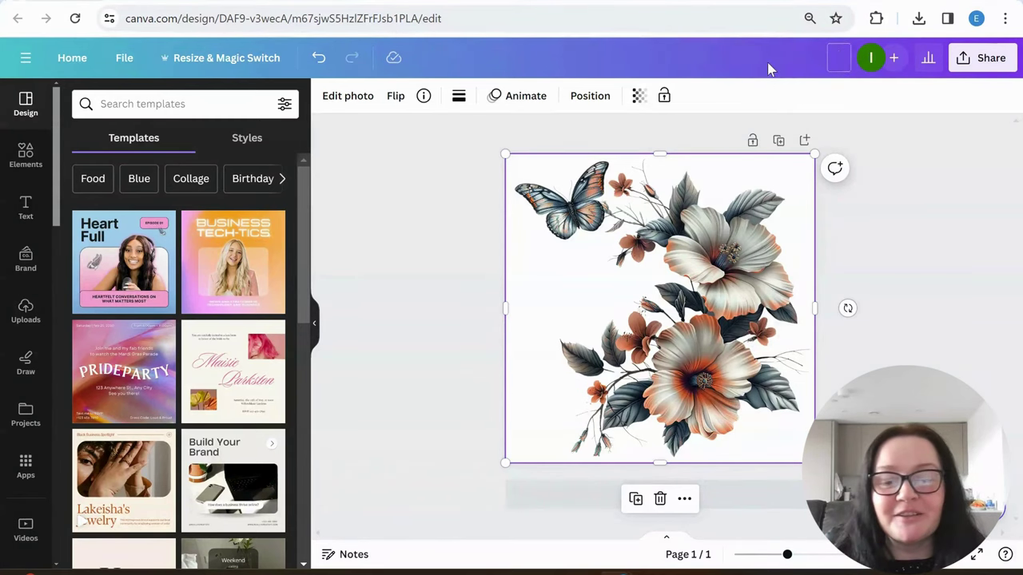
text(Flower clipart)
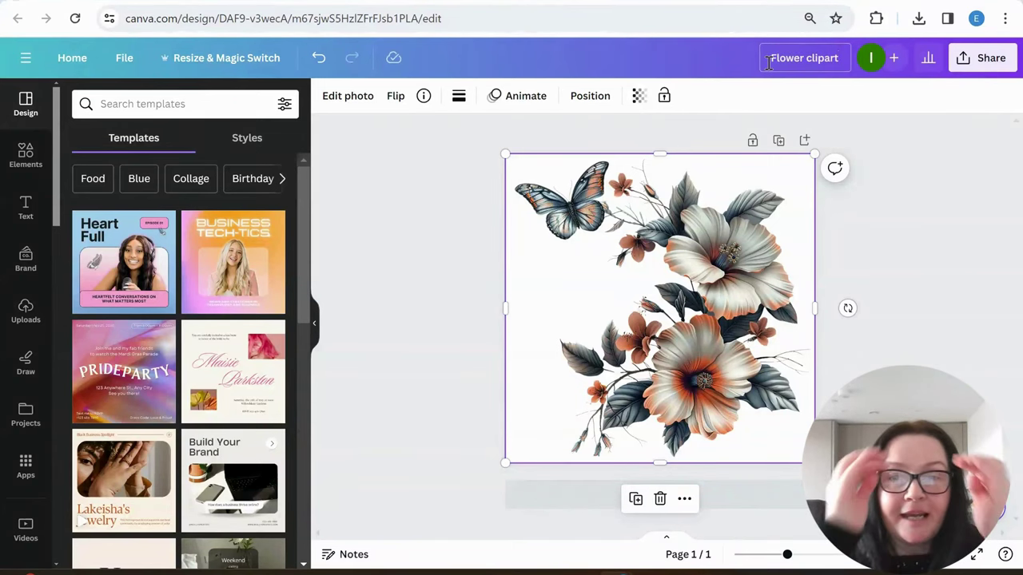
key(Return)
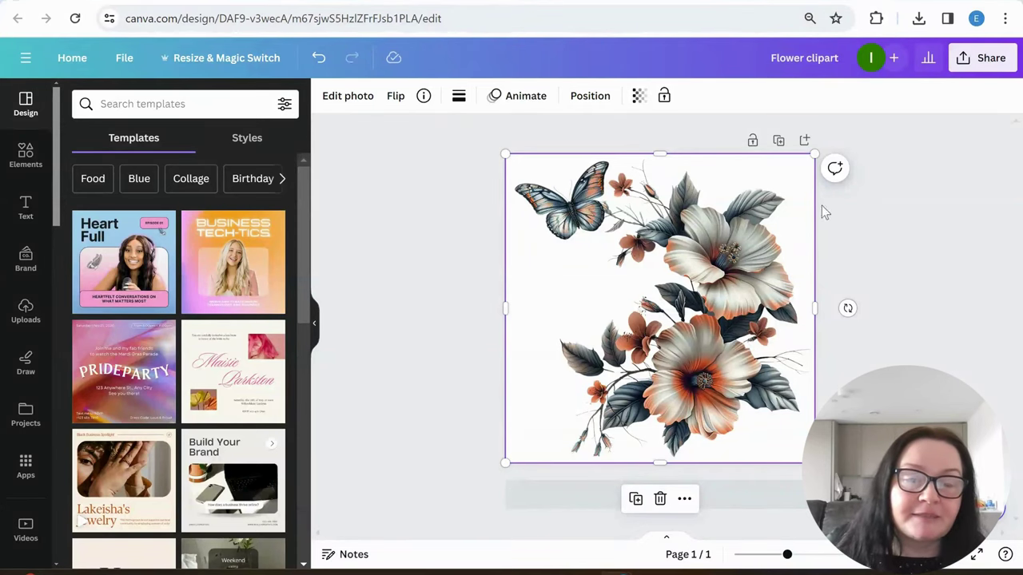
Set up the design's download as a PNG with transparent background at size 2.625, giving 2,688 × 2,688 px
click(982, 58)
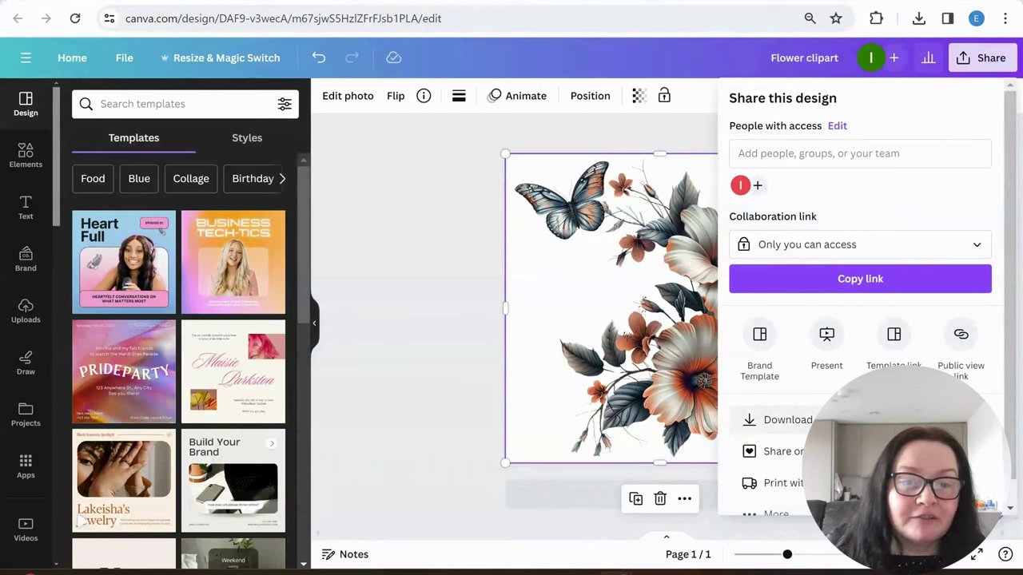
click(786, 421)
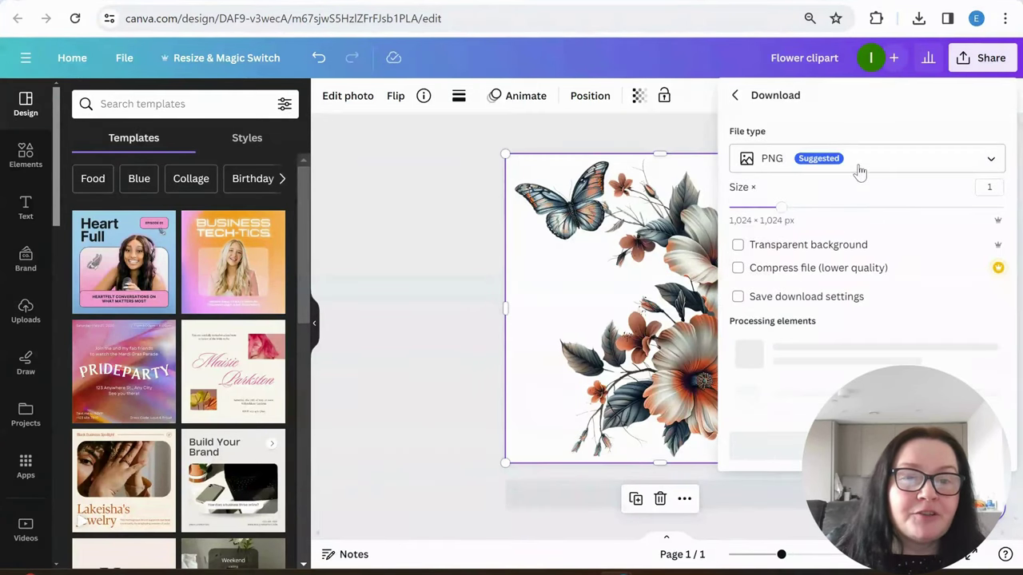
click(738, 245)
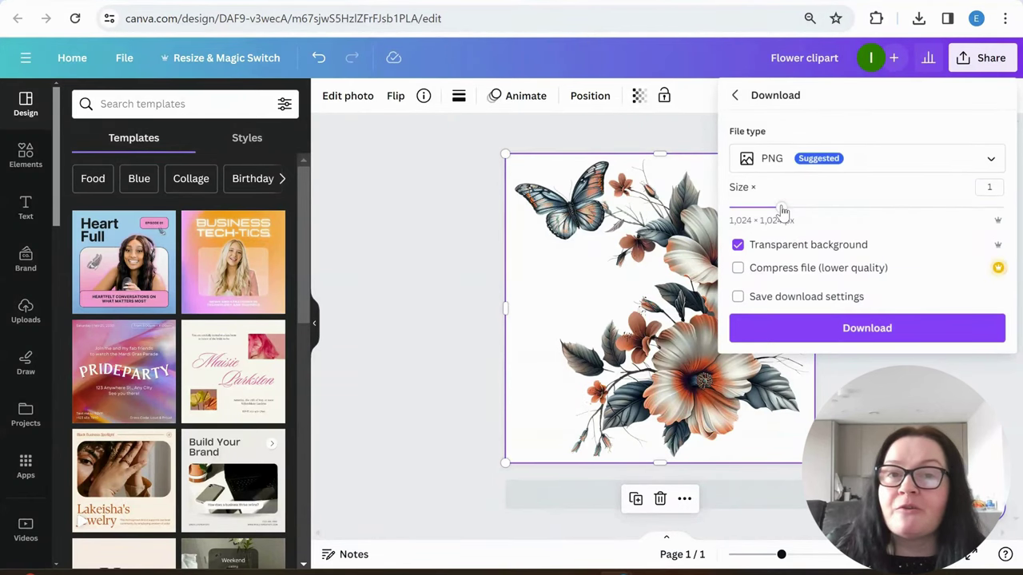
drag(783, 210, 939, 210)
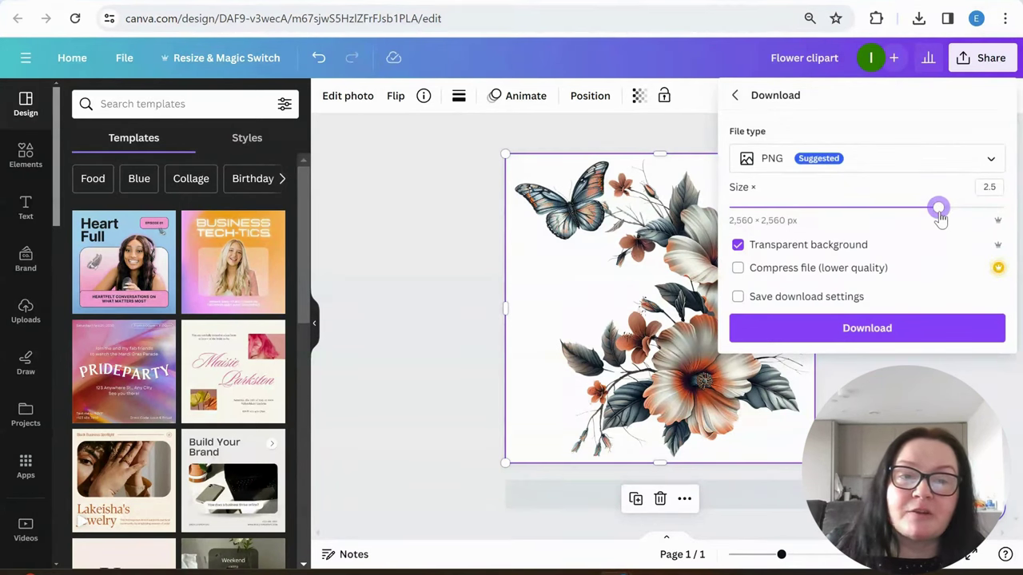
drag(940, 211, 949, 211)
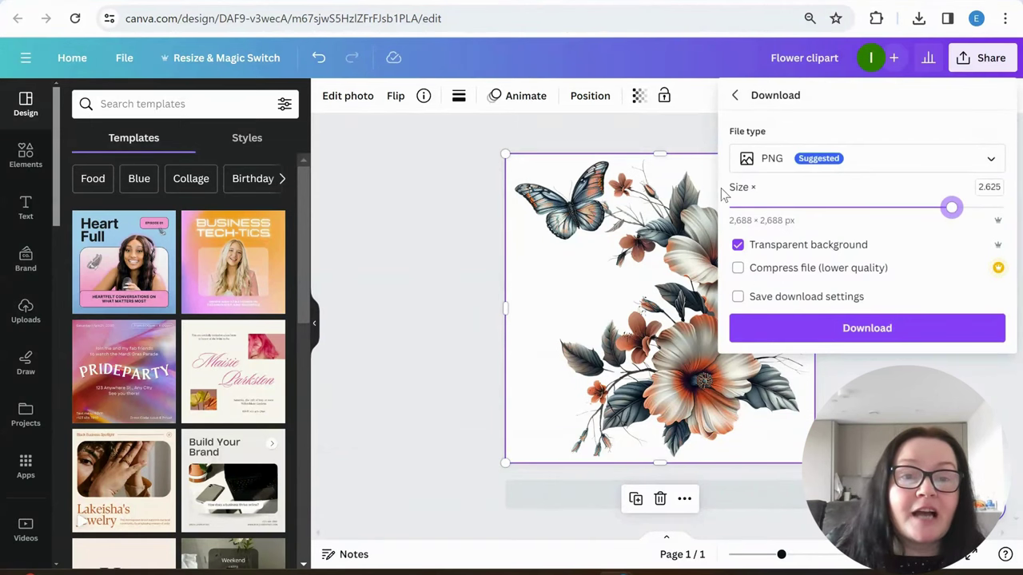
click(737, 245)
click(738, 245)
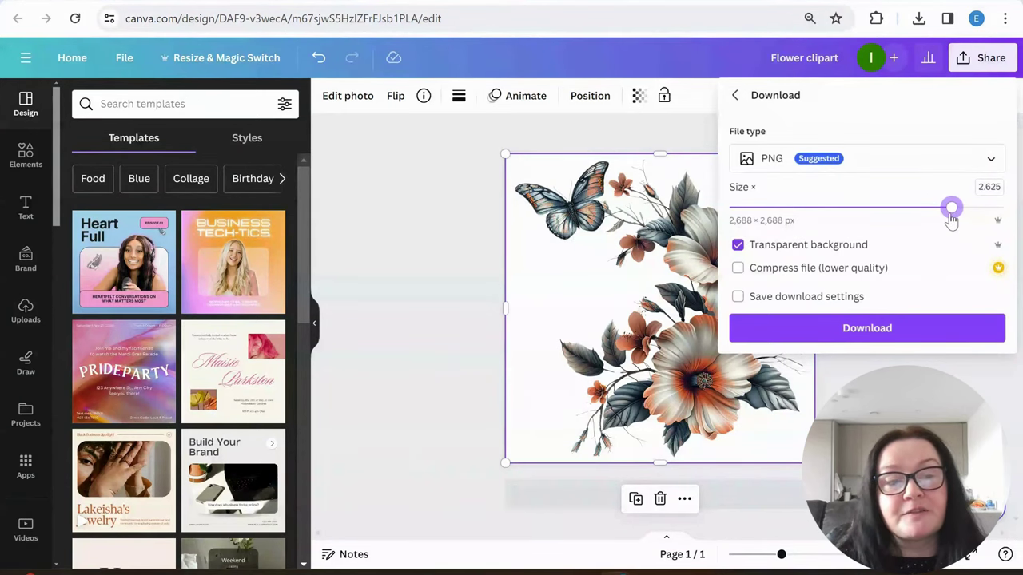
Set the export size multiplier to 3, giving 3,072 × 3,072 px, and download the transparent PNG
drag(952, 208, 989, 212)
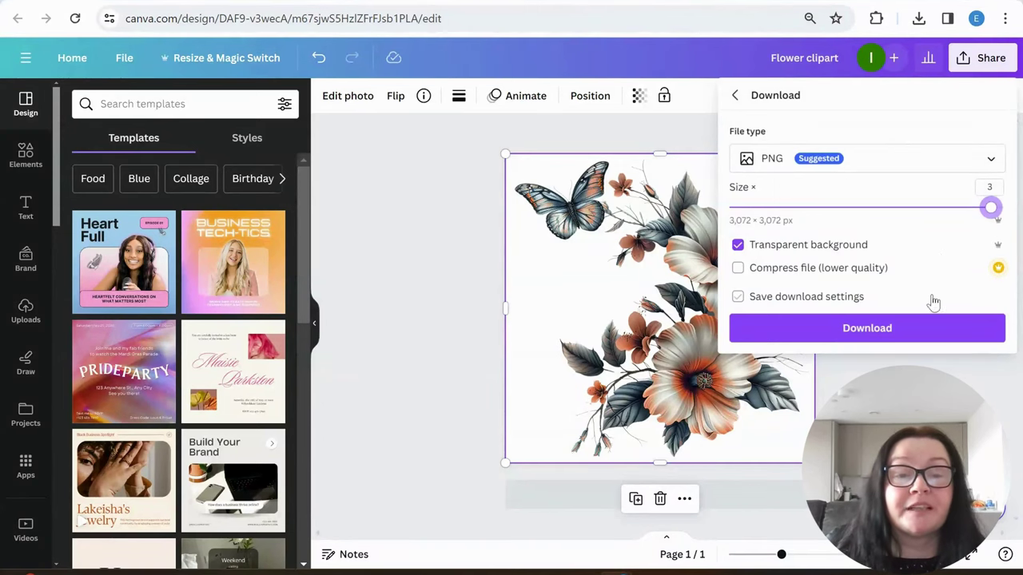
click(861, 332)
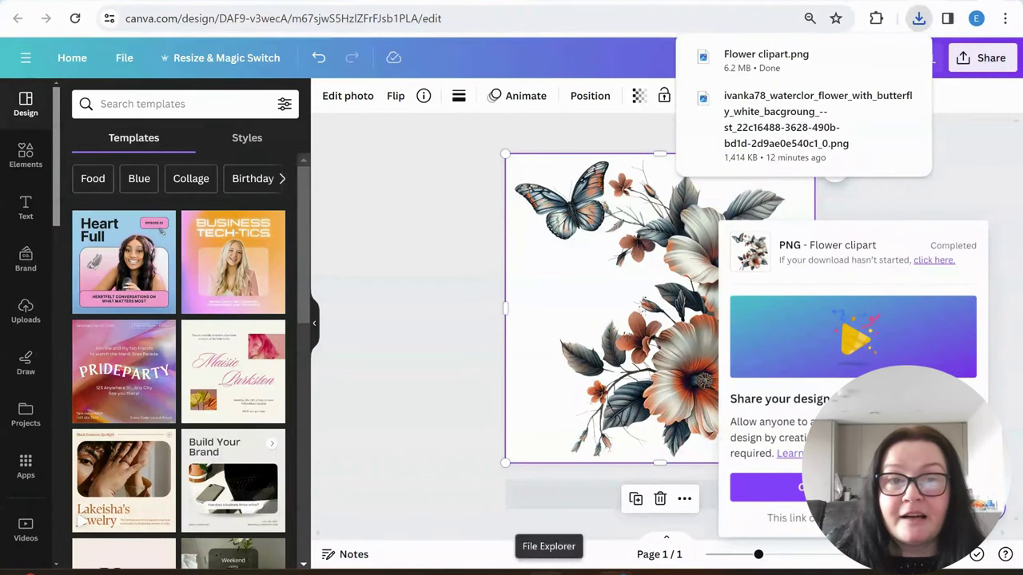
View the exported Flower clipart image from the Downloads folder in File Explorer, then return to Canva and dismiss the download message
right_click(557, 568)
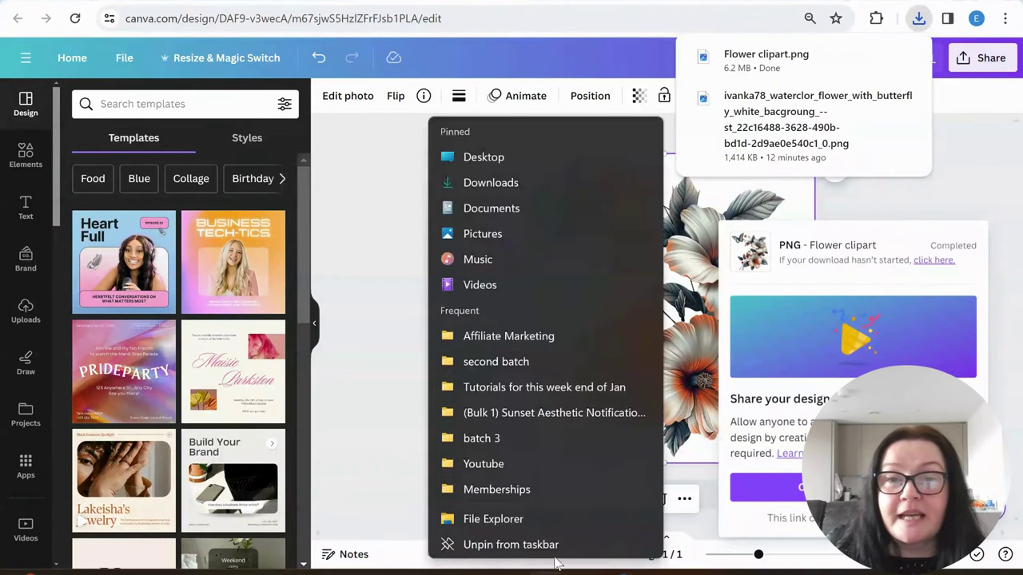
click(504, 191)
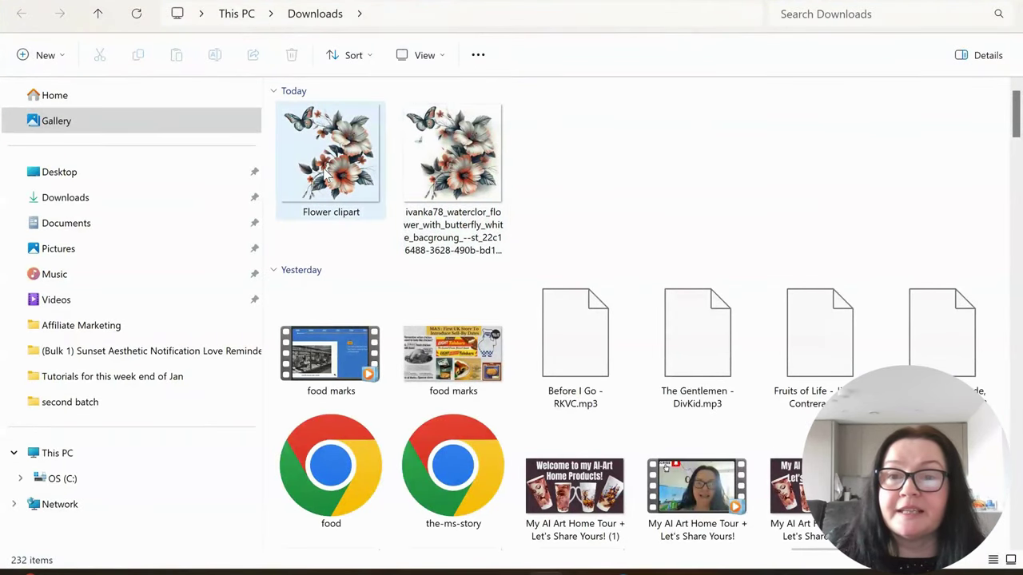
click(330, 171)
double_click(325, 175)
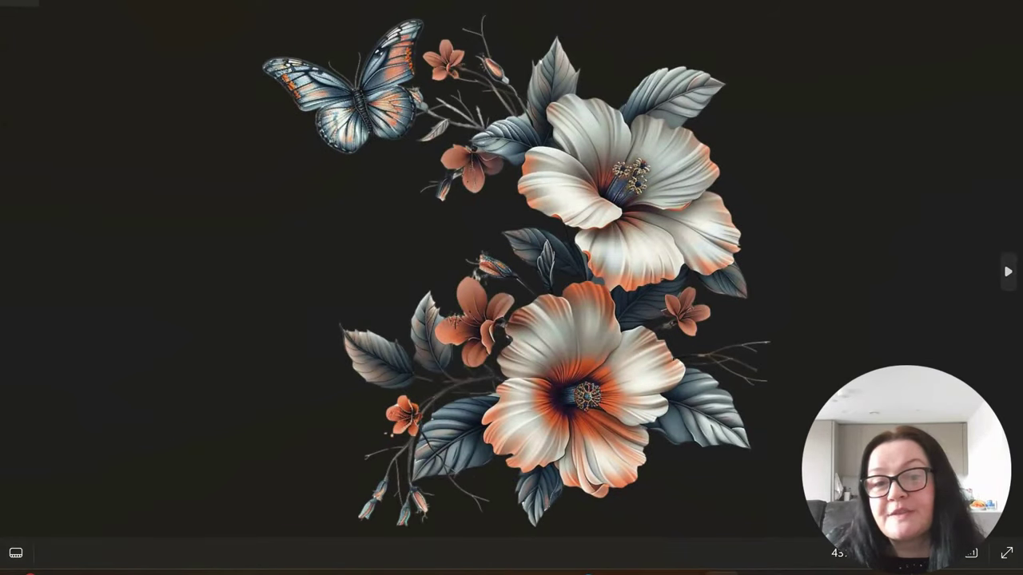
click(1010, 3)
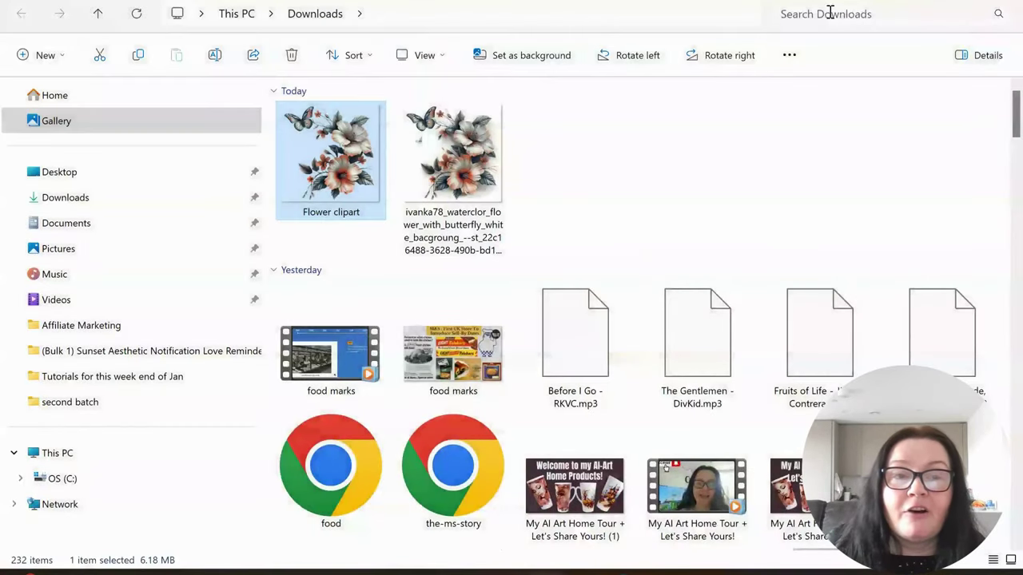
key(alt+Tab)
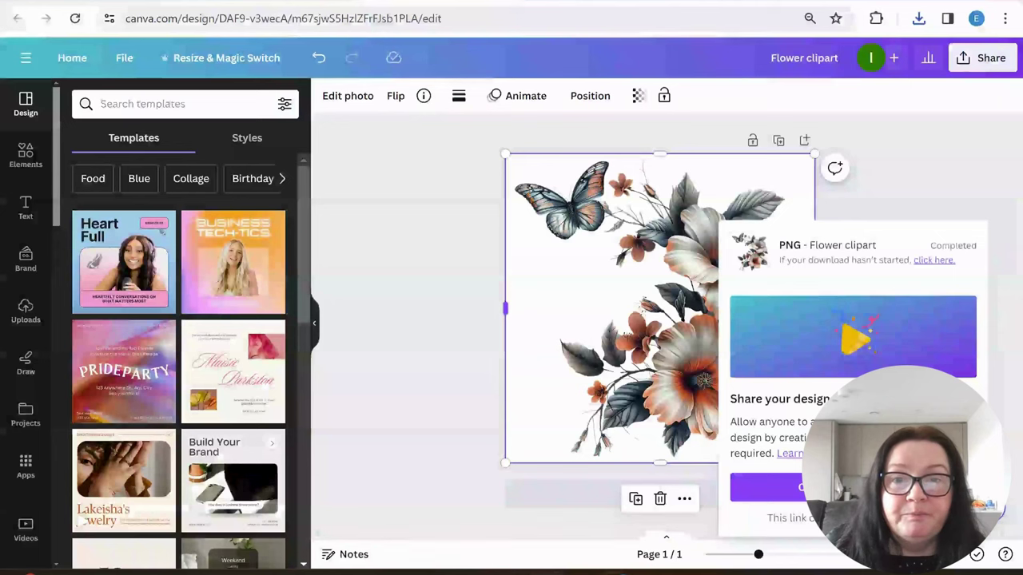
click(403, 306)
click(722, 280)
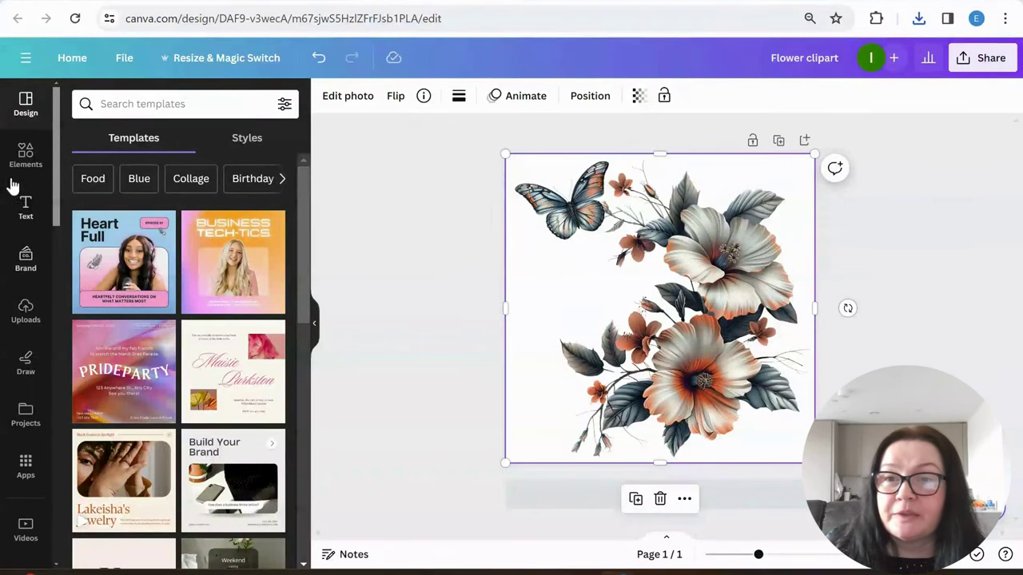
Open the flower photo's adjustment settings and look through the white balance, light, colour and texture options
click(349, 100)
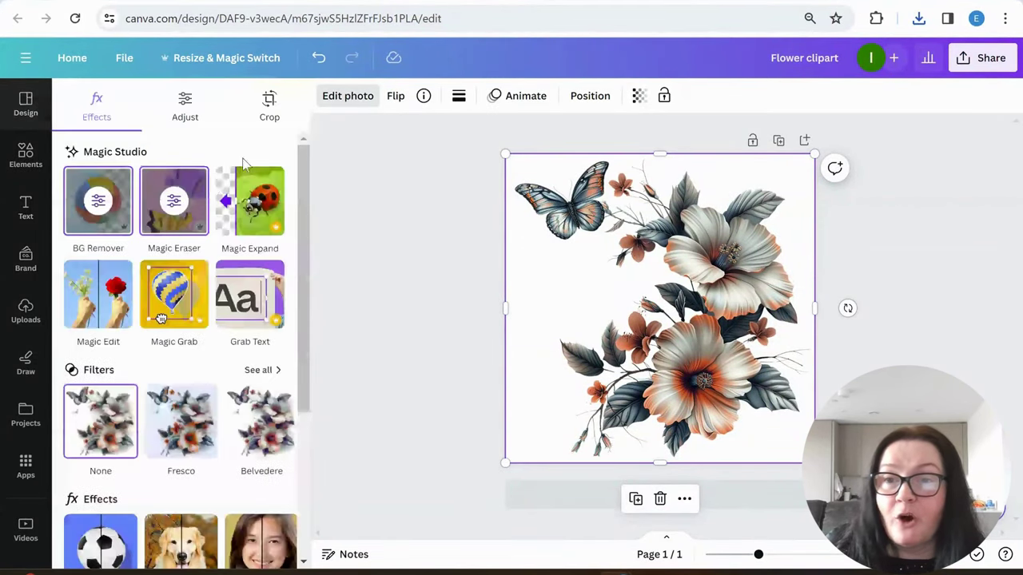
click(183, 110)
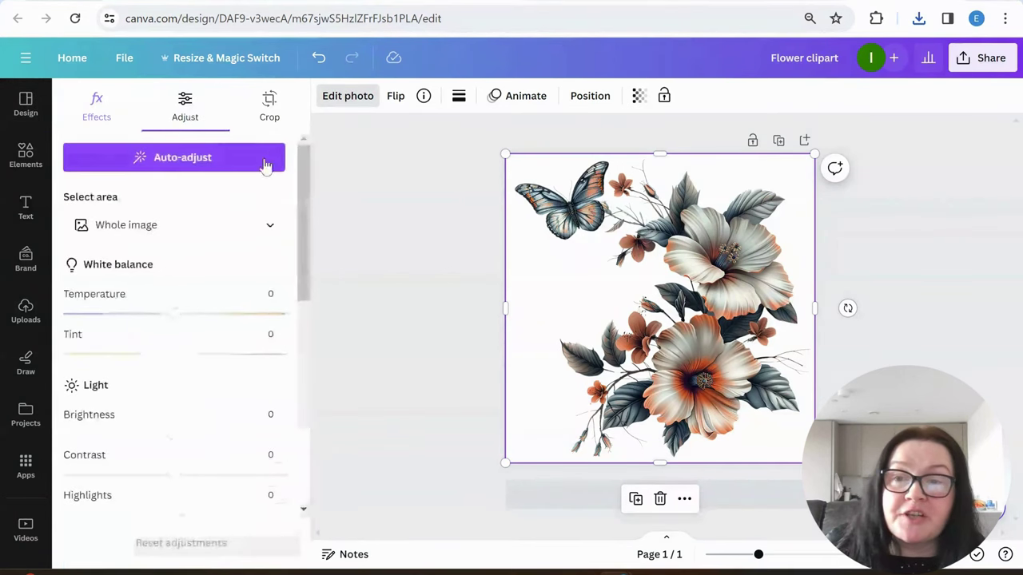
scroll(192, 399, down, 1)
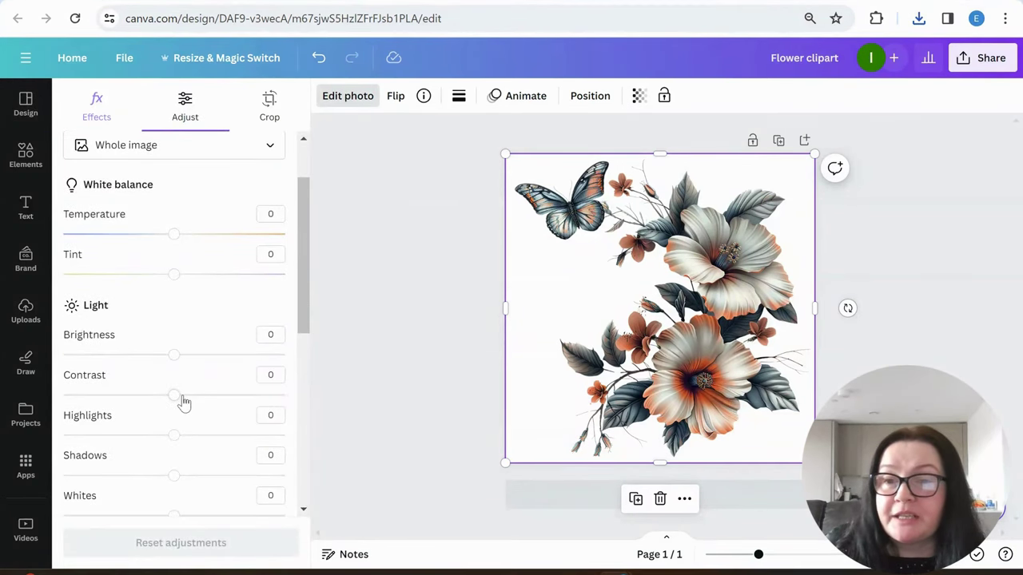
scroll(183, 404, down, 1)
scroll(231, 441, down, 1)
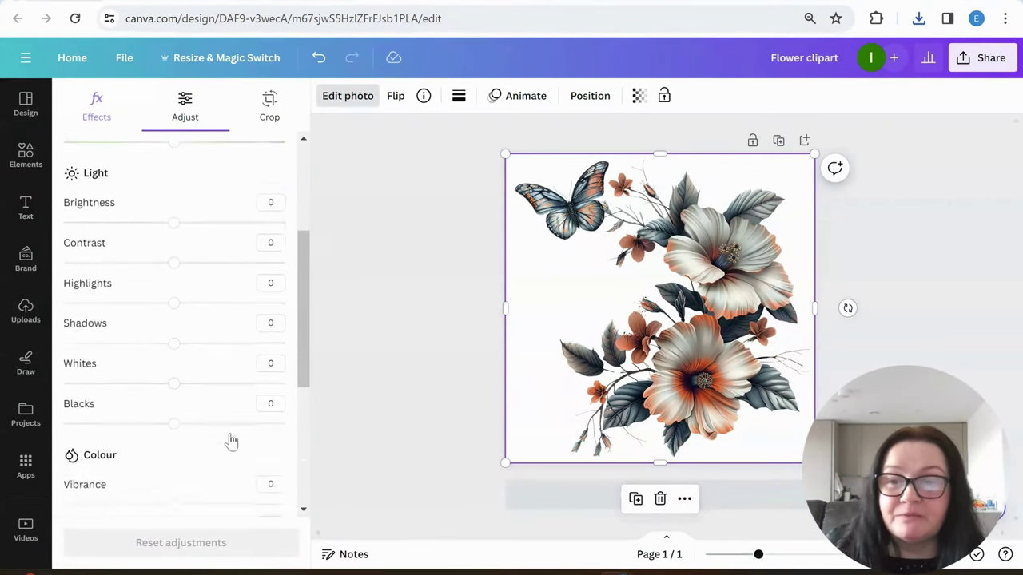
scroll(230, 439, down, 2)
scroll(75, 455, down, 1)
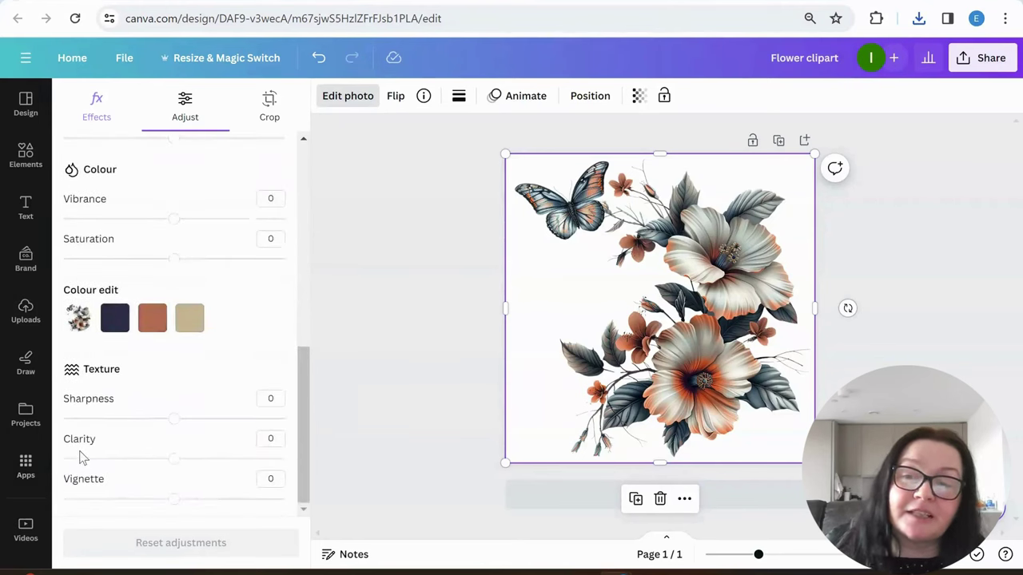
drag(173, 419, 186, 468)
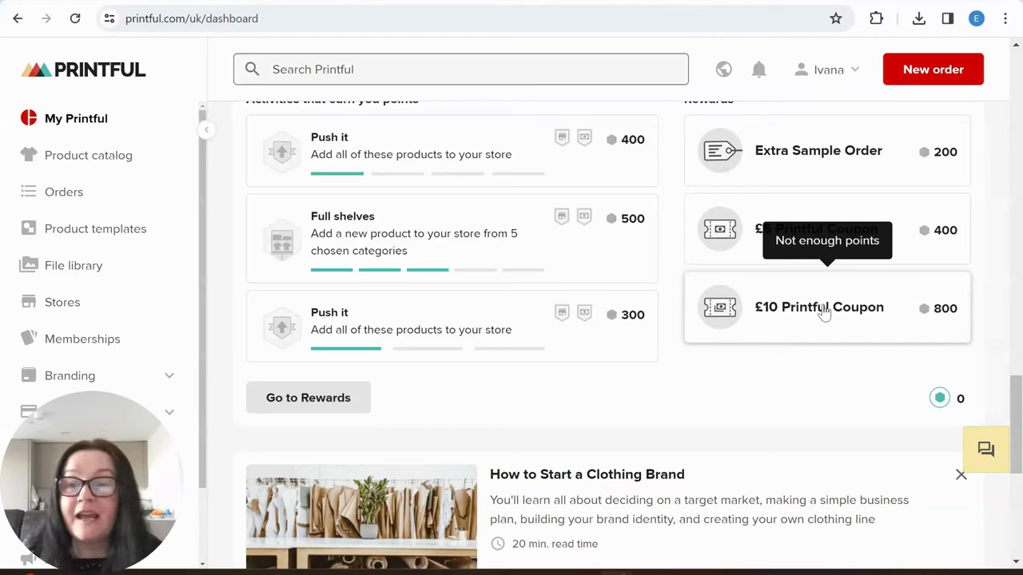
Return to the start of the Printful dashboard and dismiss the all-over print pricing drop announcement
scroll(612, 407, up, 15)
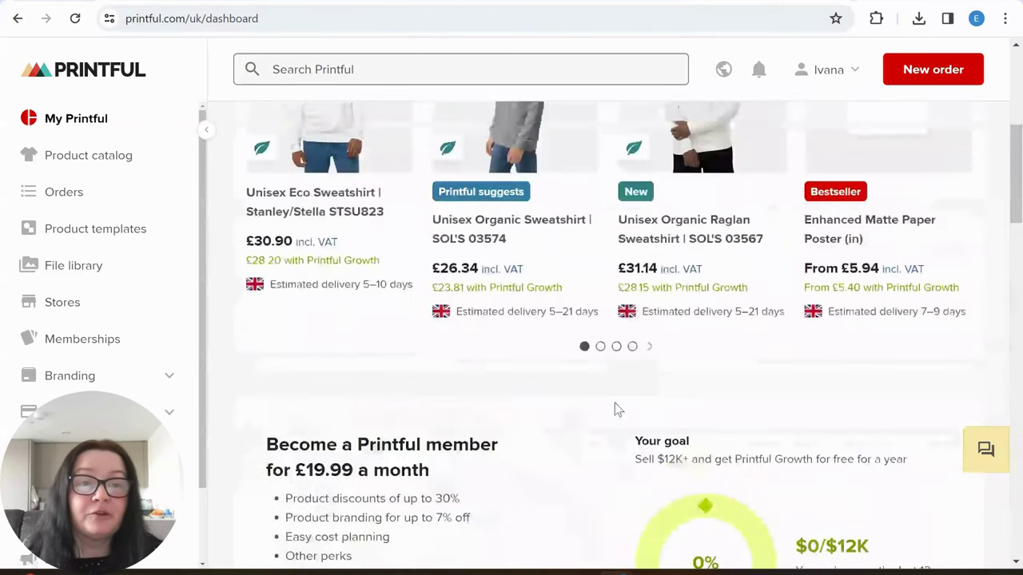
scroll(614, 410, up, 5)
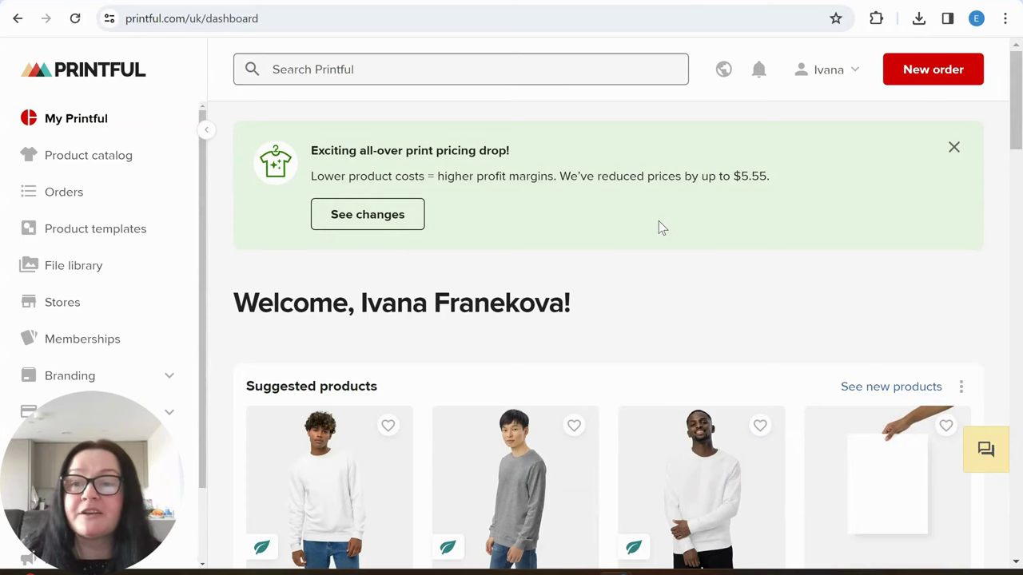
click(953, 148)
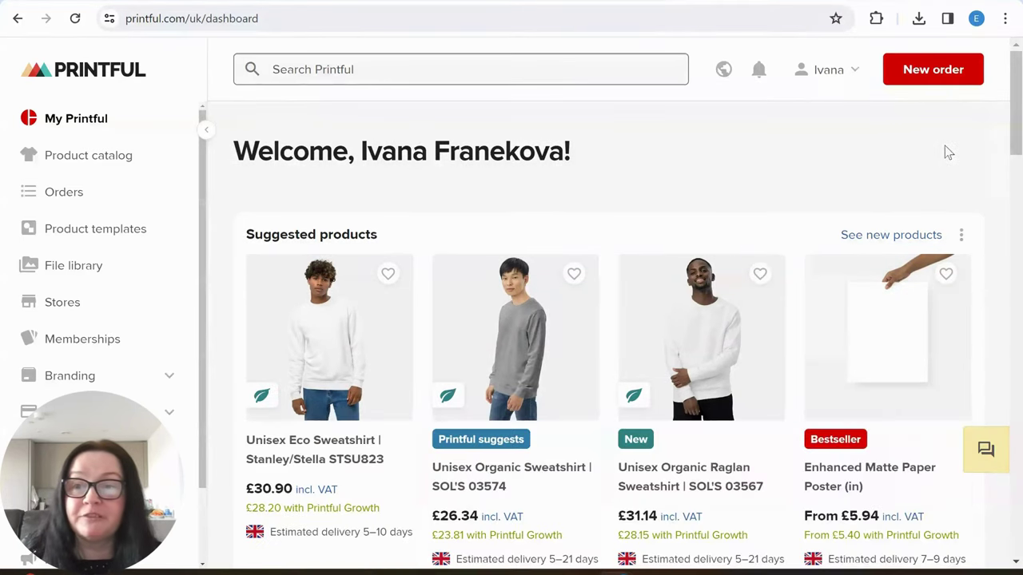
Open the Stores page and look over the connected TikTok, WooCommerce and Etsy stores
click(84, 302)
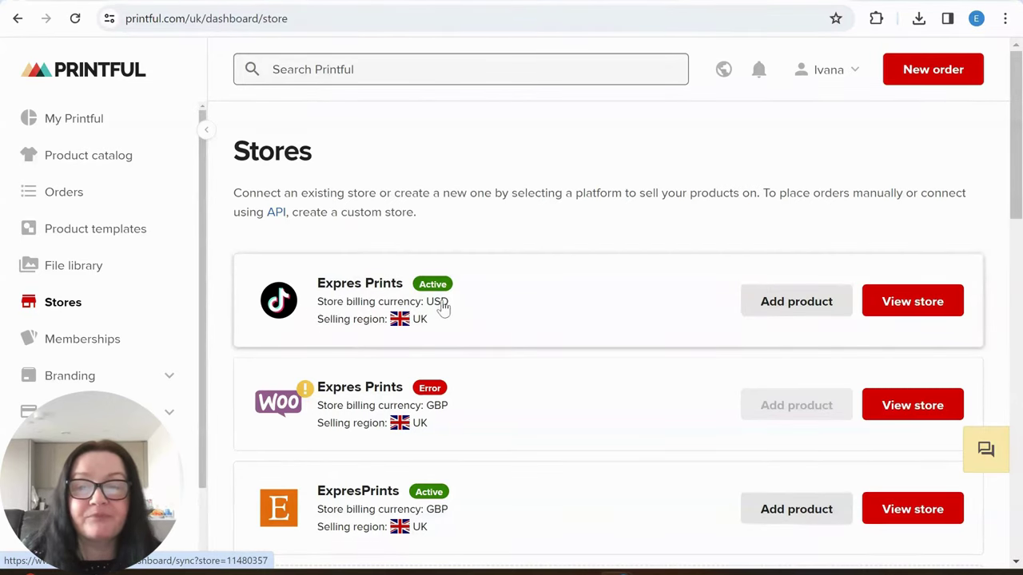
scroll(423, 308, down, 2)
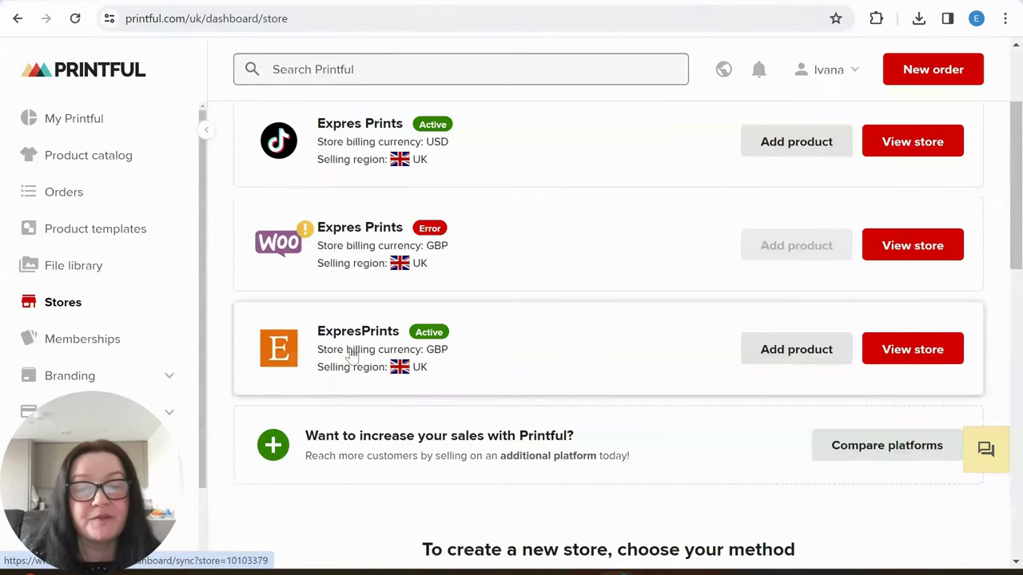
scroll(447, 364, up, 1)
scroll(440, 361, up, 1)
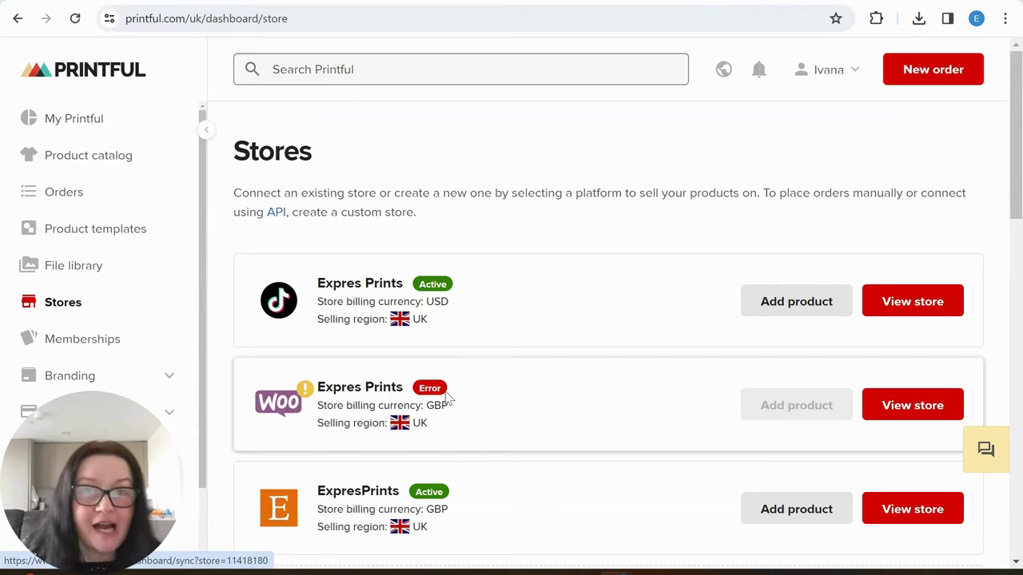
Open the Printful product catalog and examine the suggested products' prices, delivery estimates and the category list
click(98, 167)
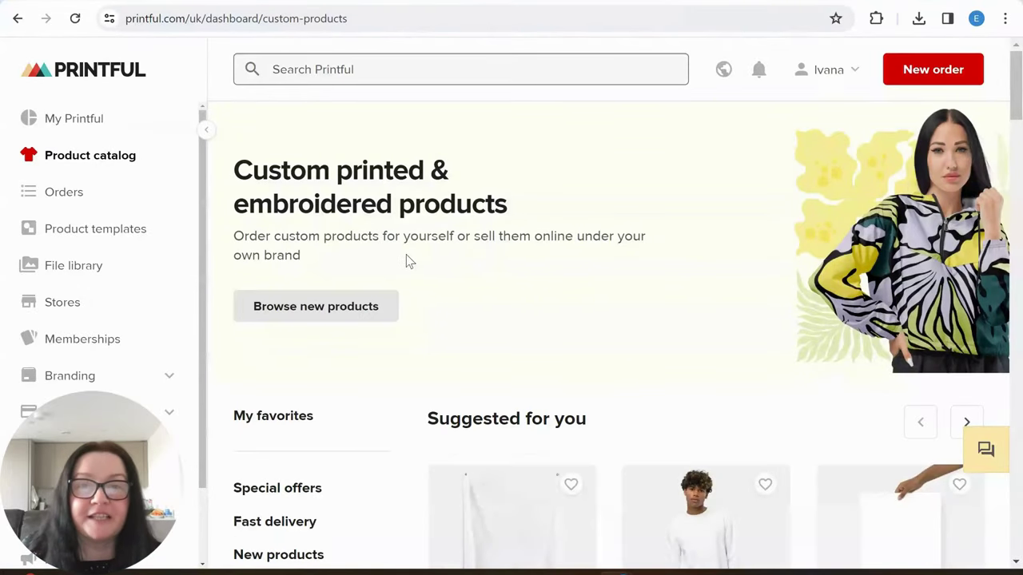
scroll(392, 269, down, 4)
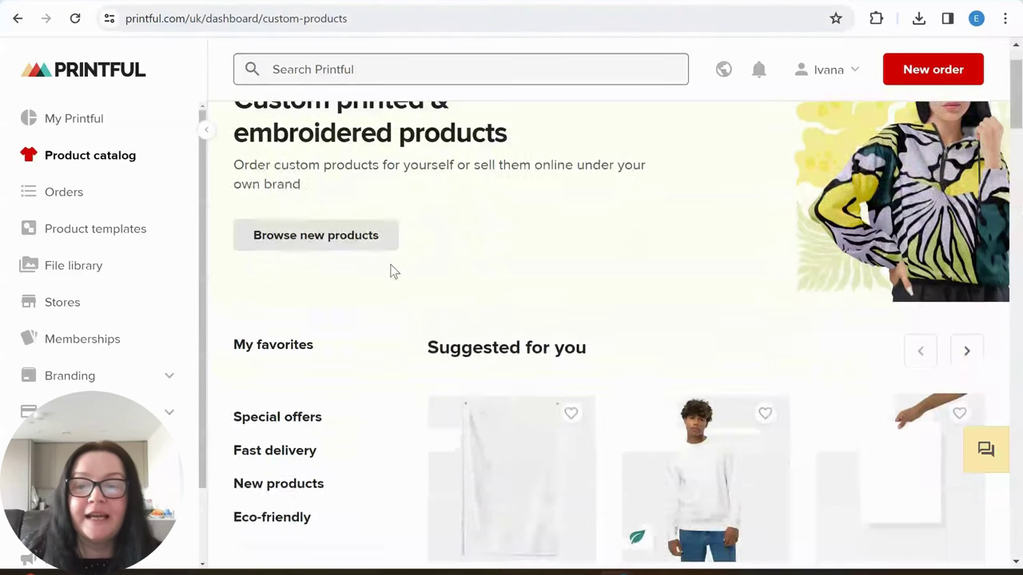
scroll(391, 272, up, 3)
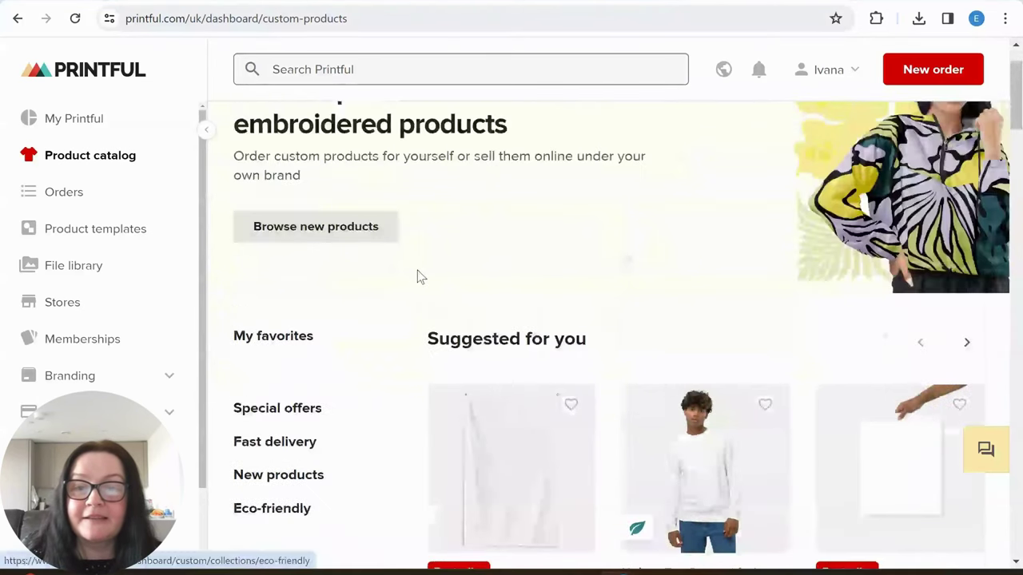
scroll(418, 277, down, 3)
scroll(503, 296, down, 1)
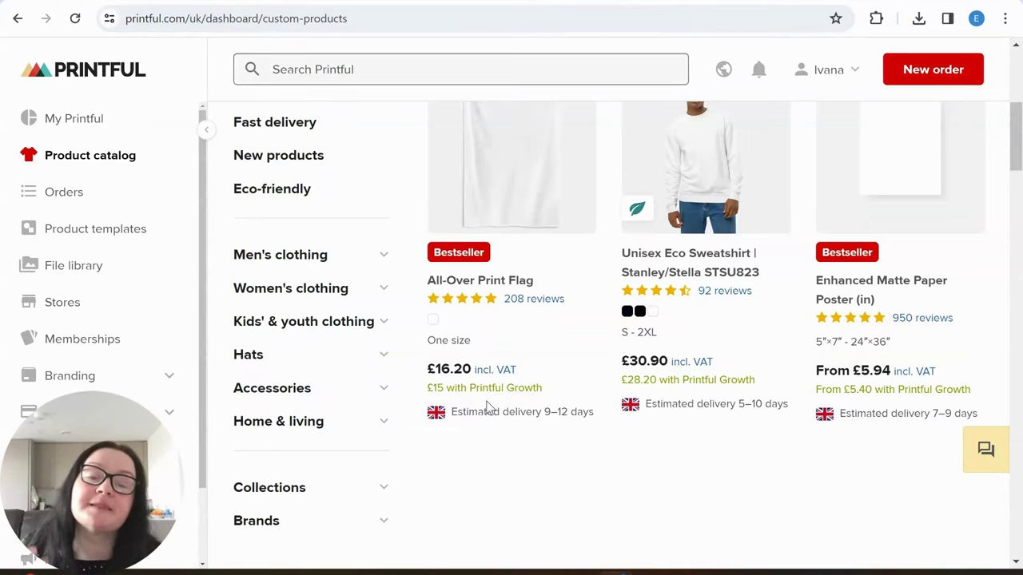
scroll(548, 360, up, 2)
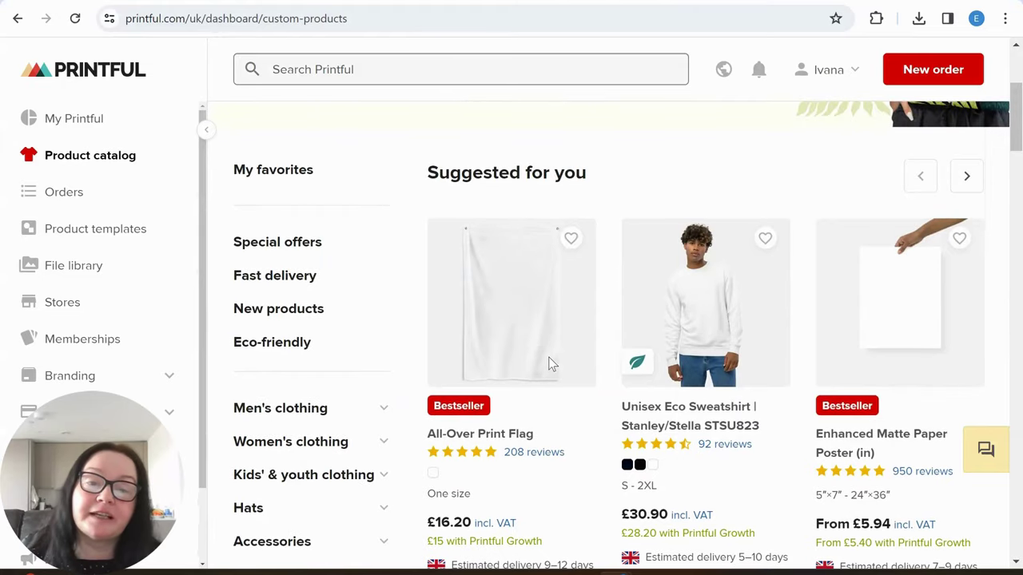
scroll(550, 357, down, 2)
scroll(550, 357, down, 1)
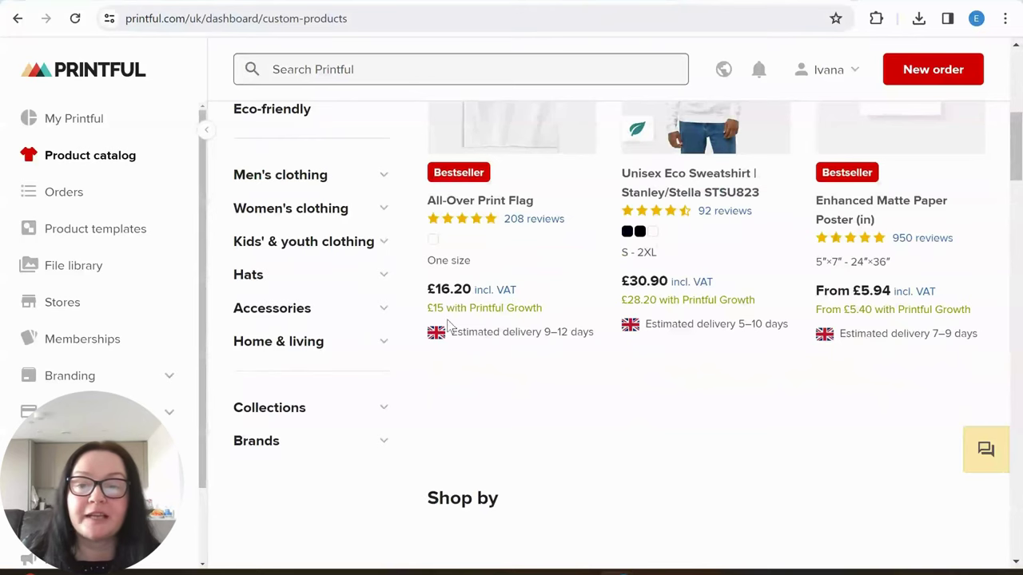
scroll(462, 325, up, 1)
scroll(464, 326, up, 2)
scroll(551, 322, down, 2)
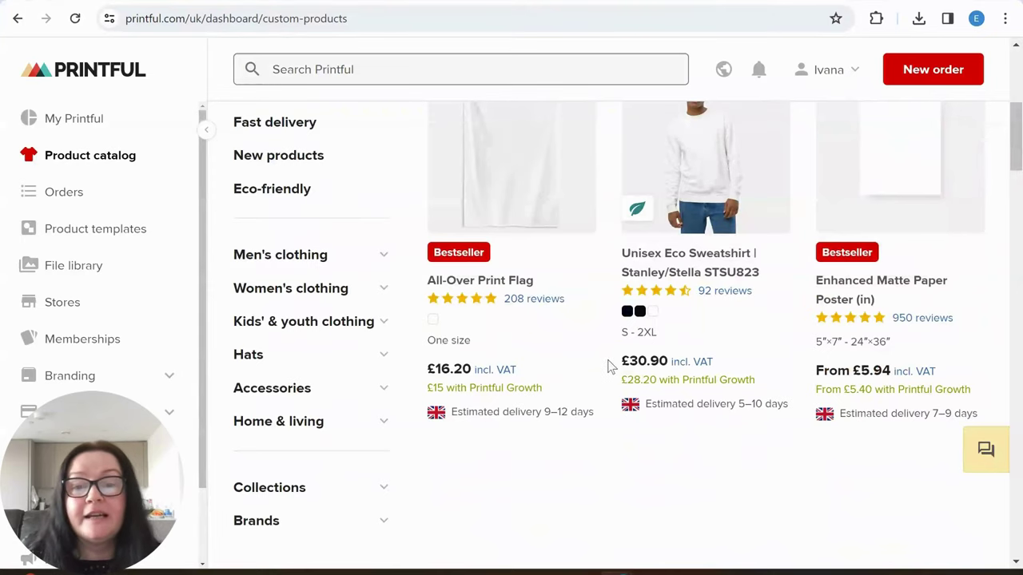
scroll(563, 415, up, 3)
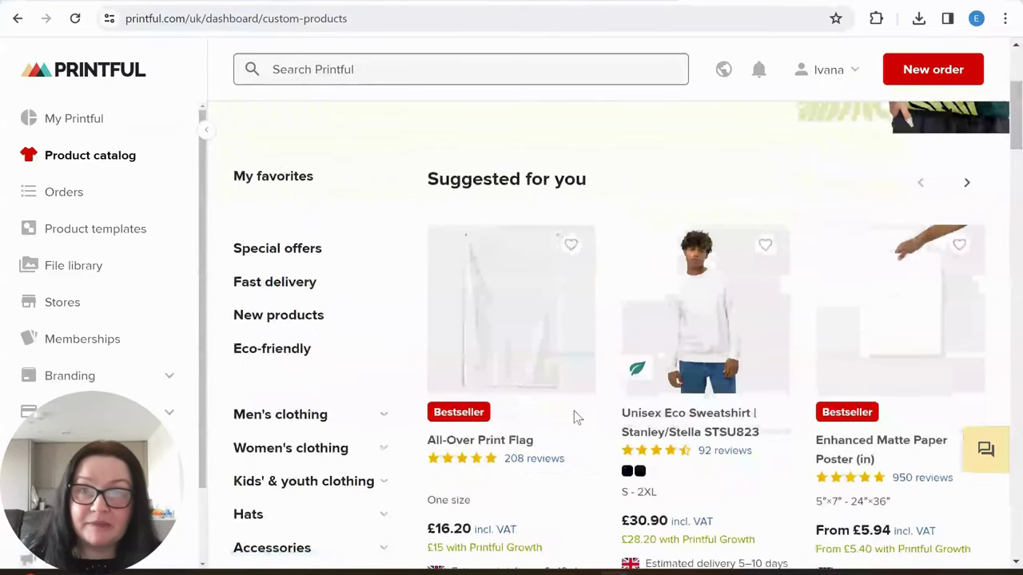
scroll(572, 419, down, 3)
scroll(565, 421, up, 4)
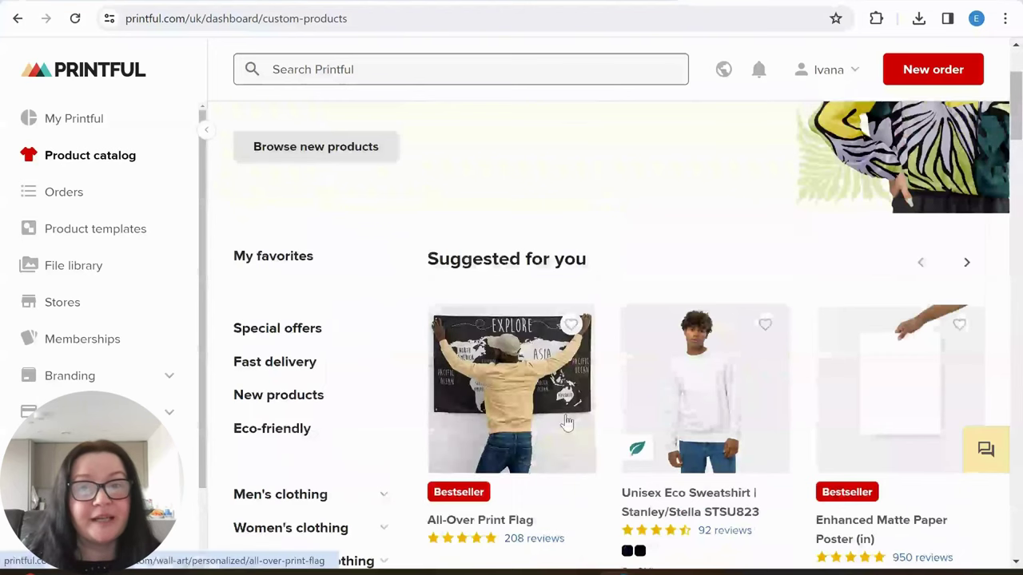
scroll(449, 371, down, 2)
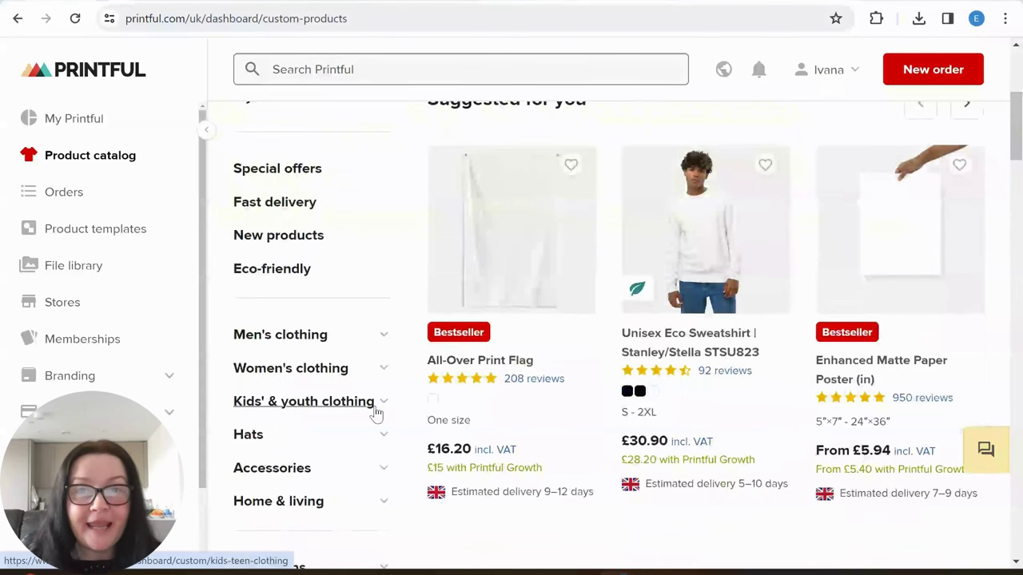
Expand the Home & living category, open Pillows & pillow cases and look over the listed pillow products
scroll(352, 422, down, 1)
click(316, 428)
scroll(335, 419, down, 2)
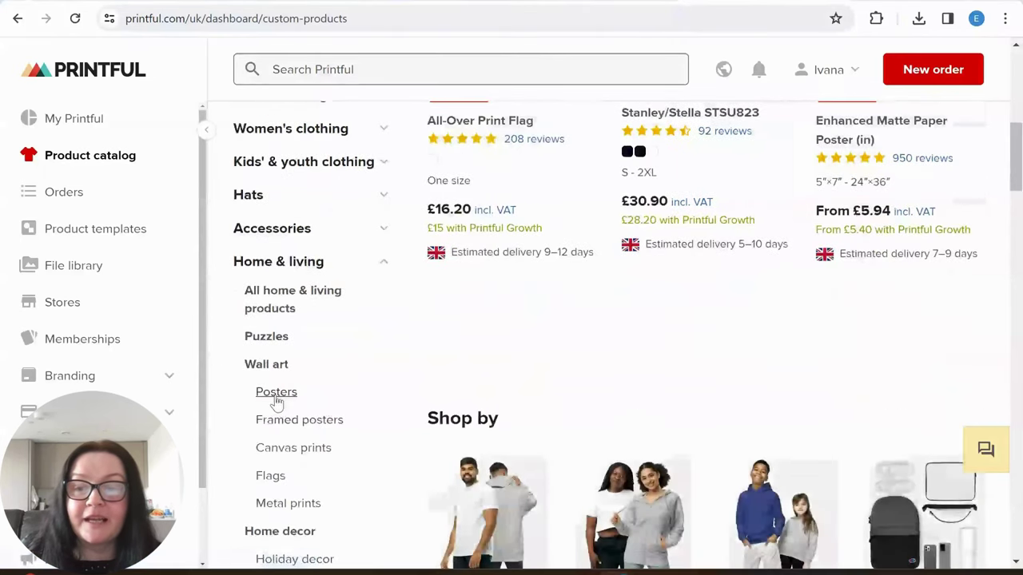
scroll(275, 403, down, 2)
scroll(295, 392, down, 1)
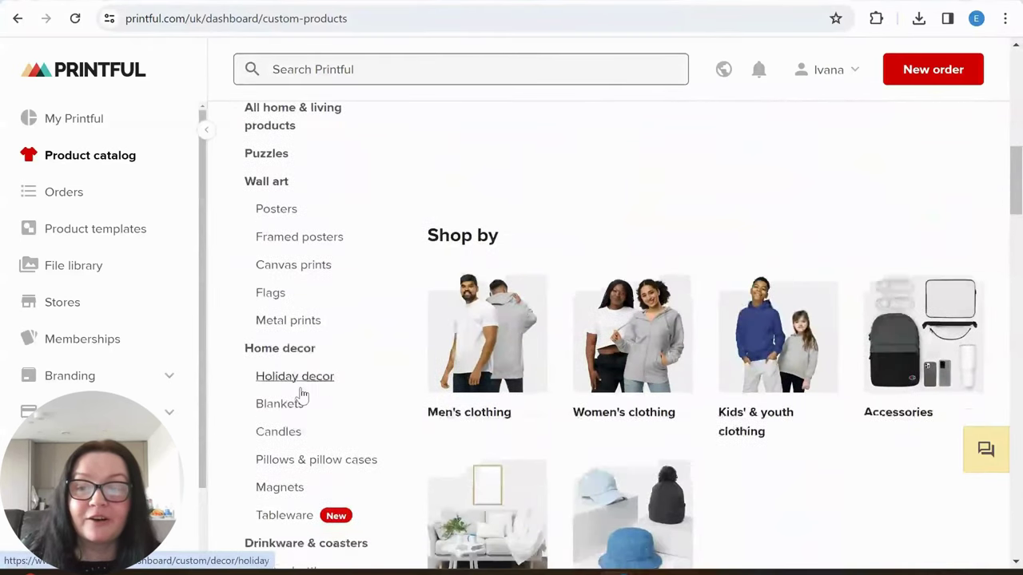
scroll(301, 394, down, 1)
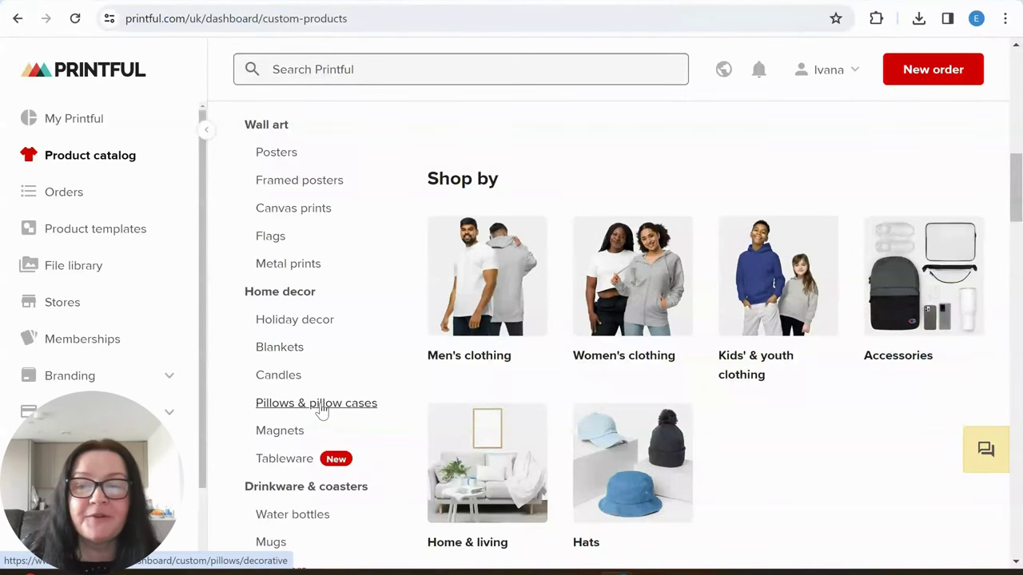
click(322, 411)
scroll(758, 319, down, 3)
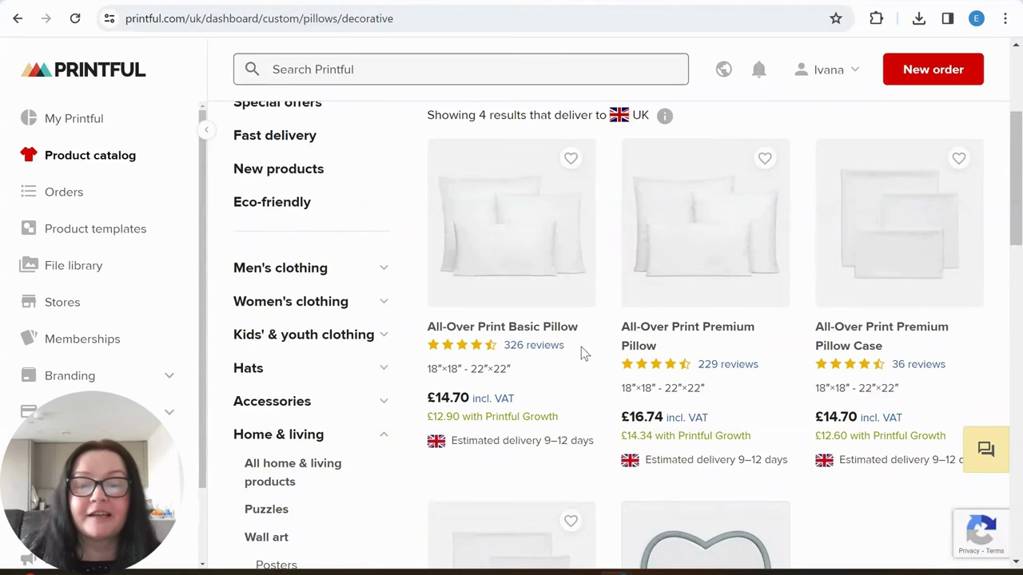
scroll(544, 349, down, 2)
scroll(508, 352, up, 2)
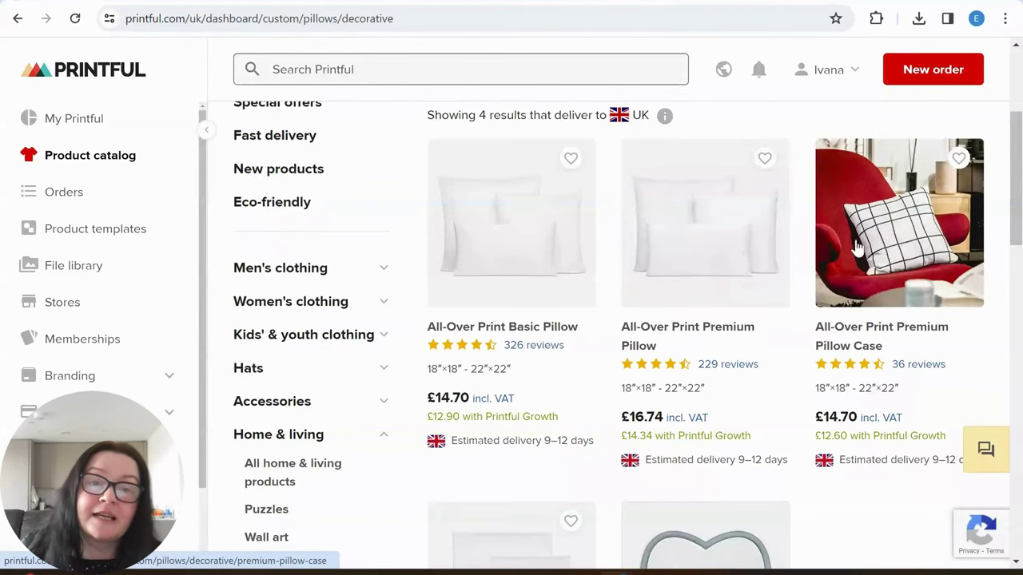
Compare the listed pillows and pillow cases by price, size and delivery estimate, and check the delivery region note
scroll(747, 256, down, 3)
scroll(507, 342, up, 3)
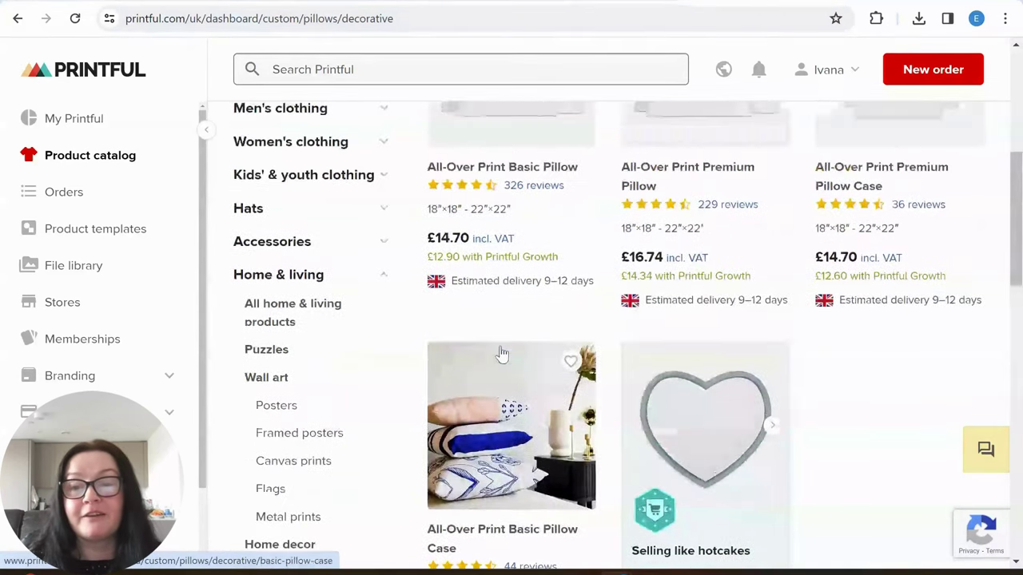
scroll(376, 312, down, 2)
scroll(353, 324, down, 3)
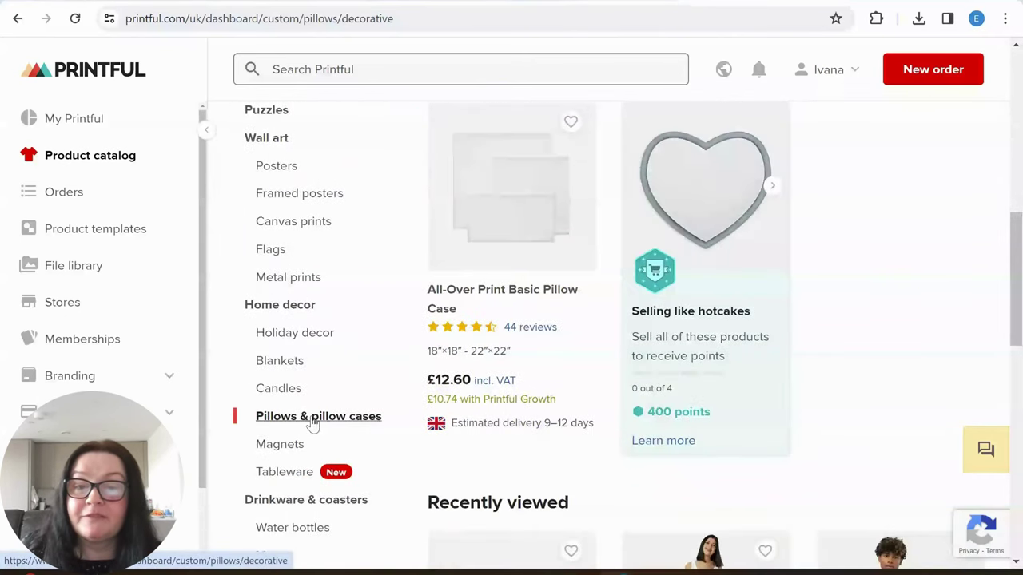
scroll(555, 373, up, 3)
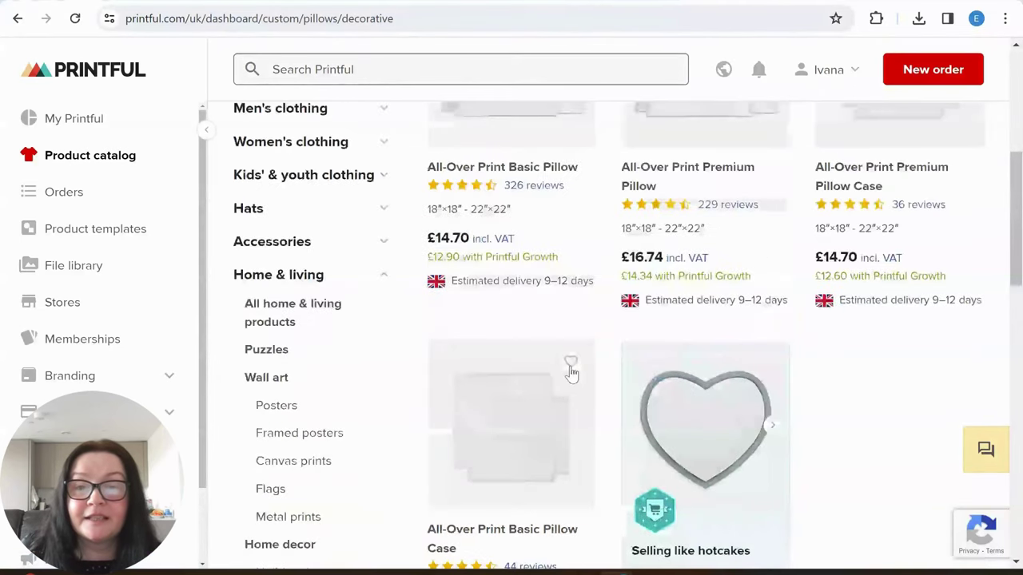
scroll(569, 370, down, 4)
scroll(569, 370, down, 2)
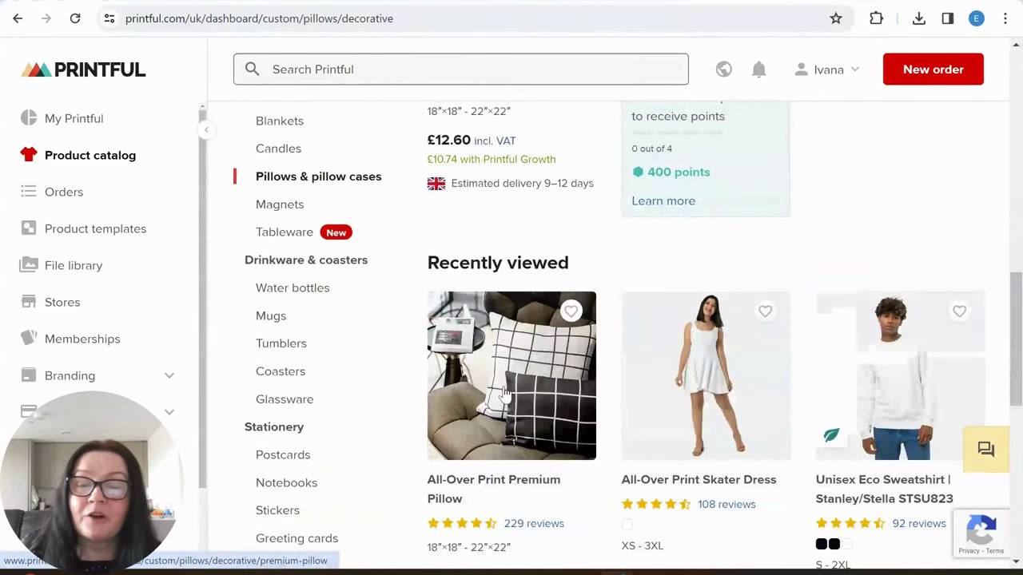
scroll(505, 393, up, 6)
scroll(505, 393, up, 2)
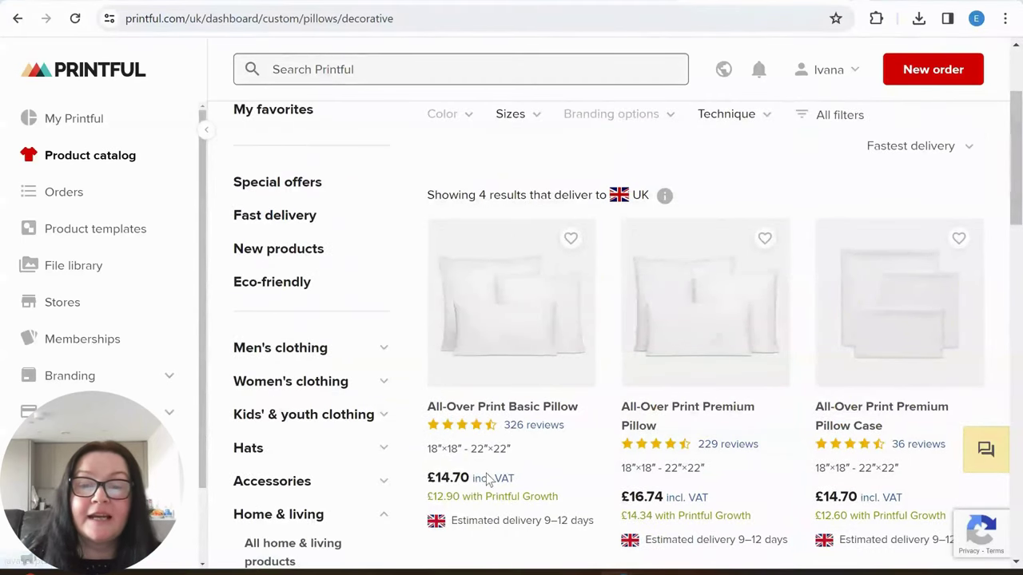
scroll(444, 404, down, 1)
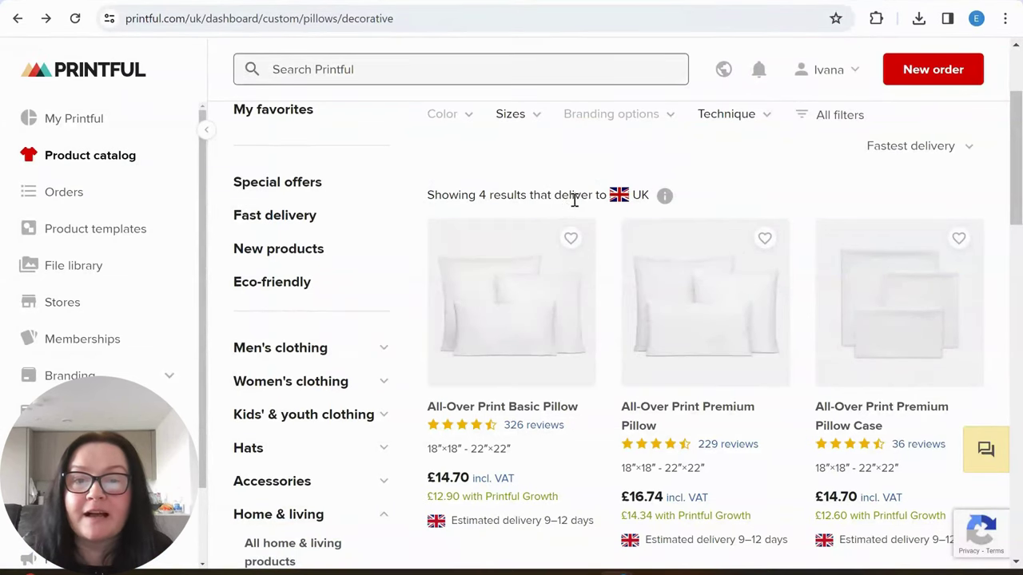
mouse_move(665, 202)
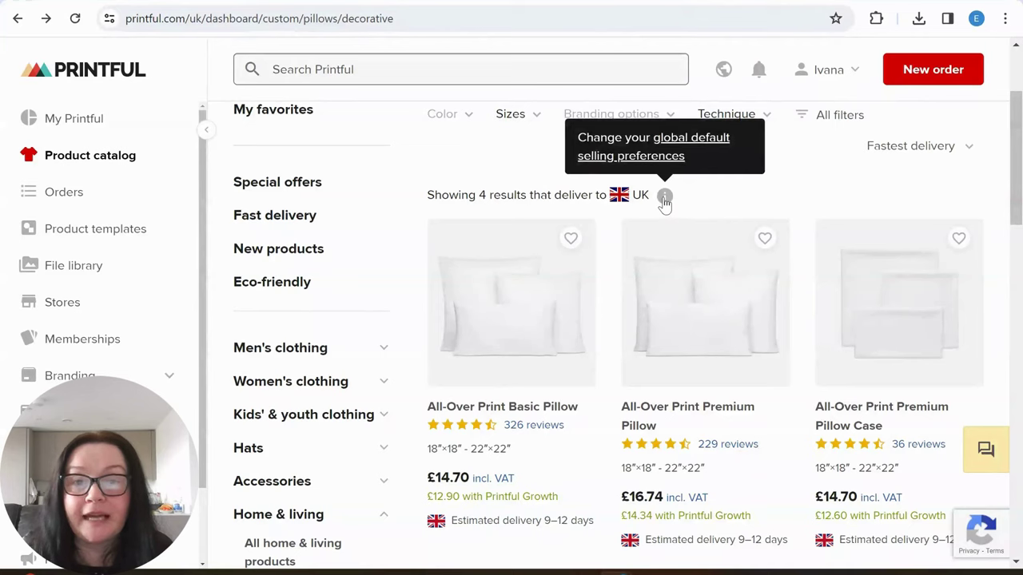
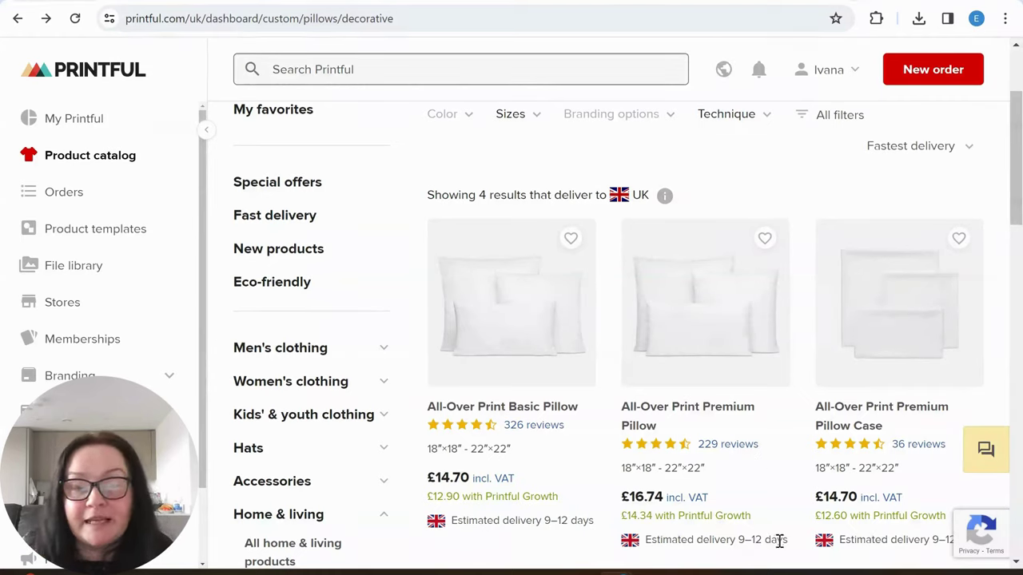
Open the All-Over Print Premium Pillow page and read through its customer reviews and rating charts
click(703, 313)
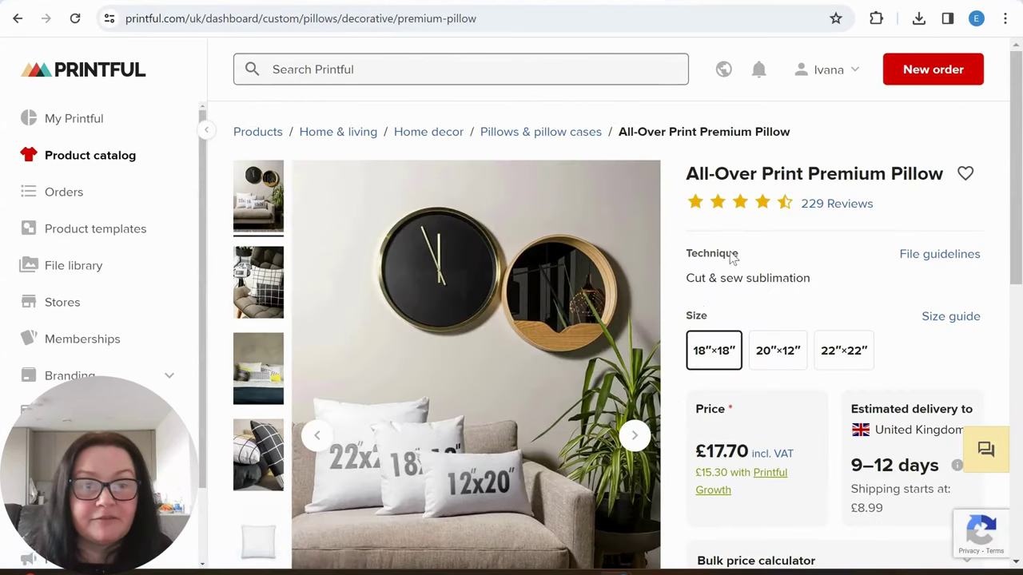
click(836, 204)
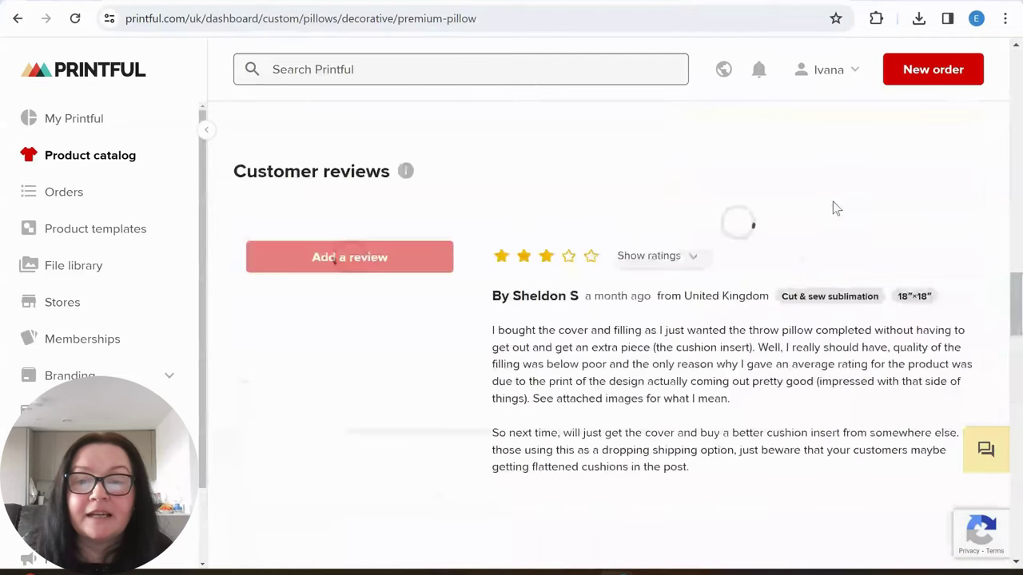
scroll(776, 411, down, 2)
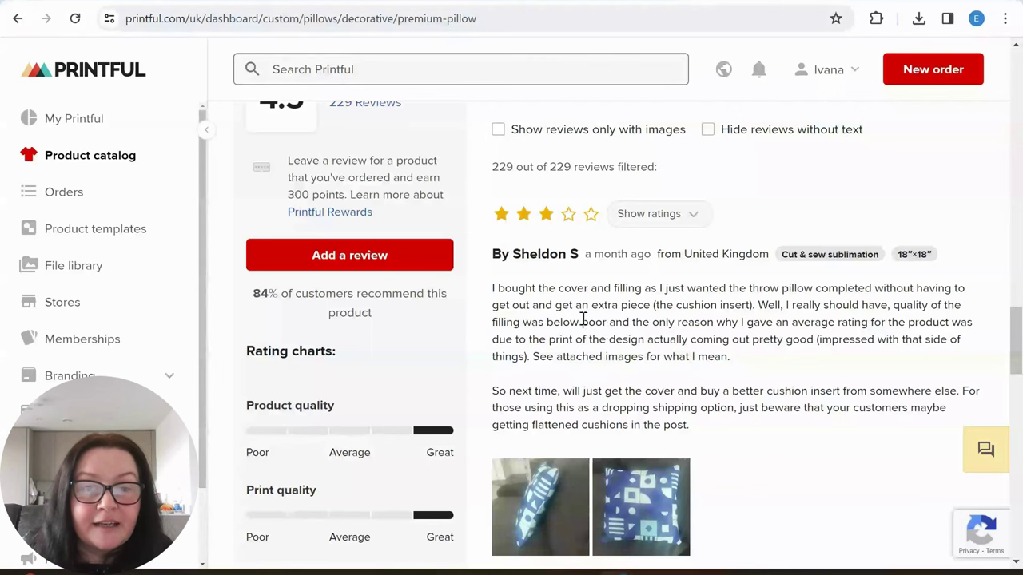
scroll(671, 343, down, 5)
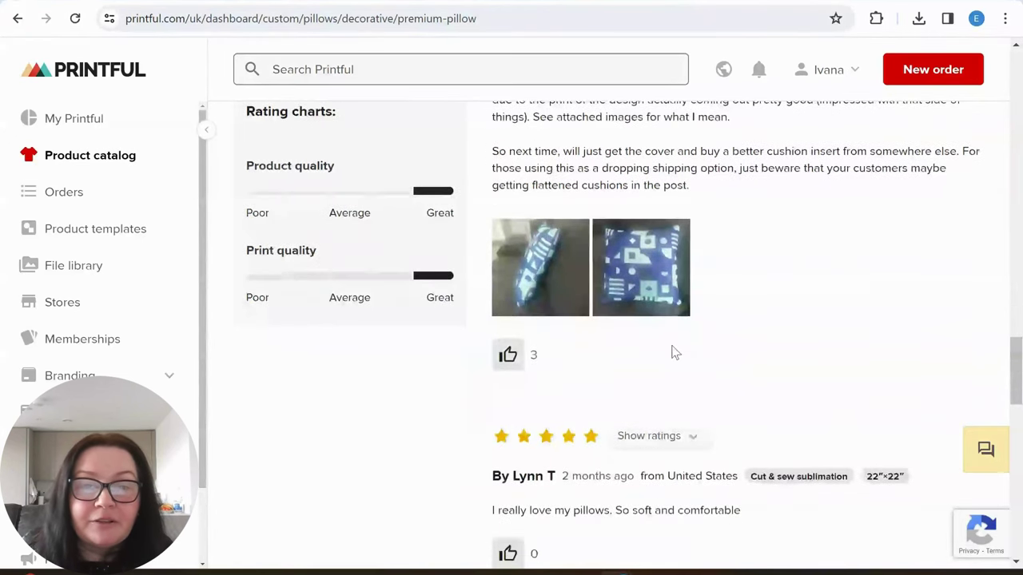
scroll(675, 350, up, 3)
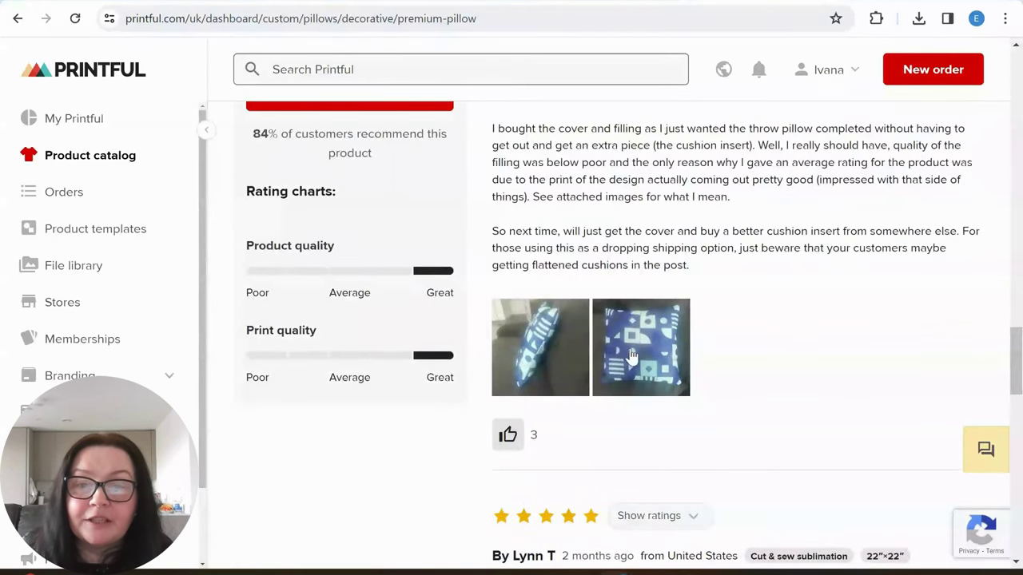
scroll(631, 358, down, 8)
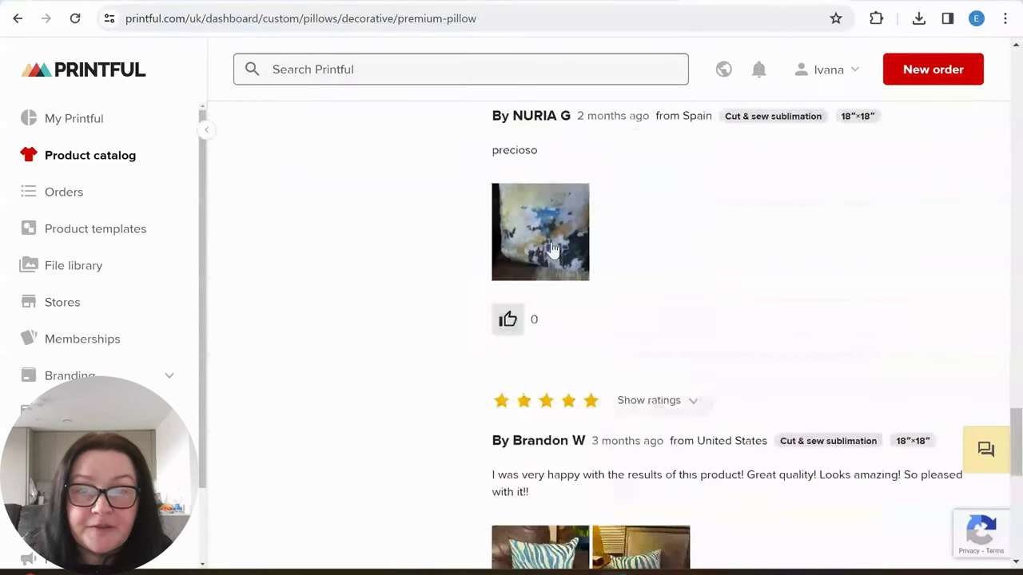
Enlarge the customer photo in the review from Spain, close it, and return to the pillow's product details
click(551, 250)
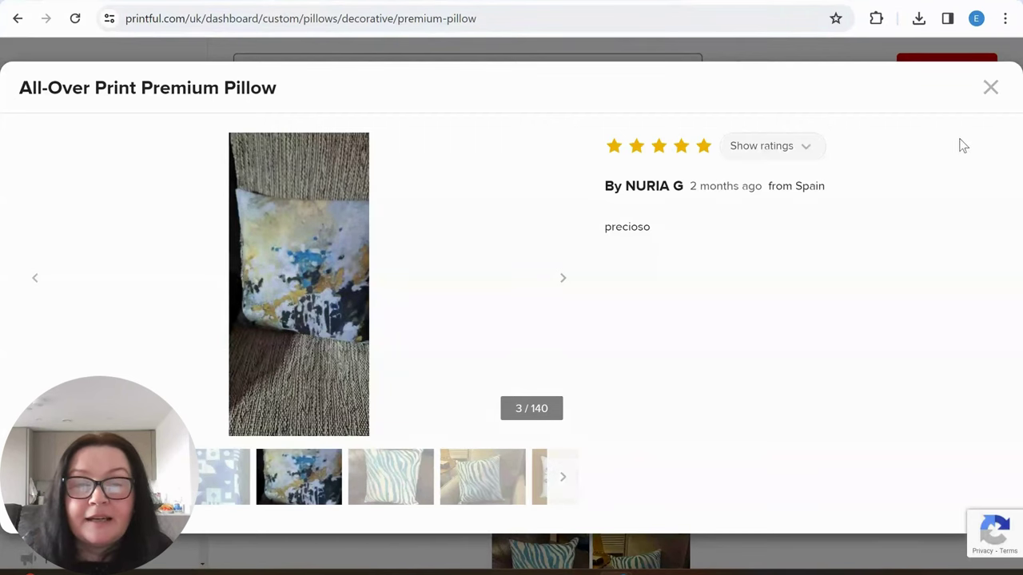
click(990, 88)
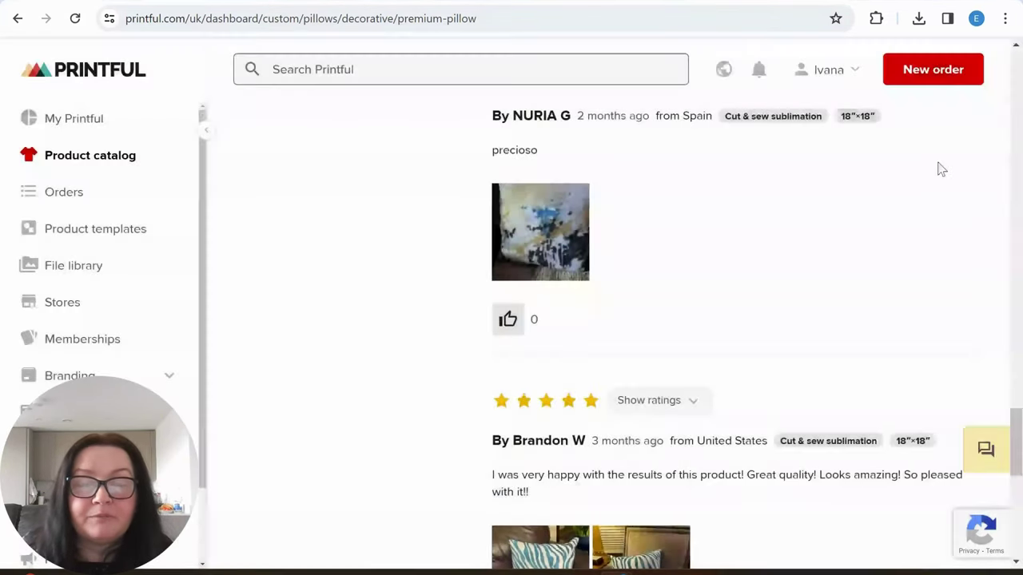
scroll(696, 407, down, 5)
scroll(693, 409, up, 20)
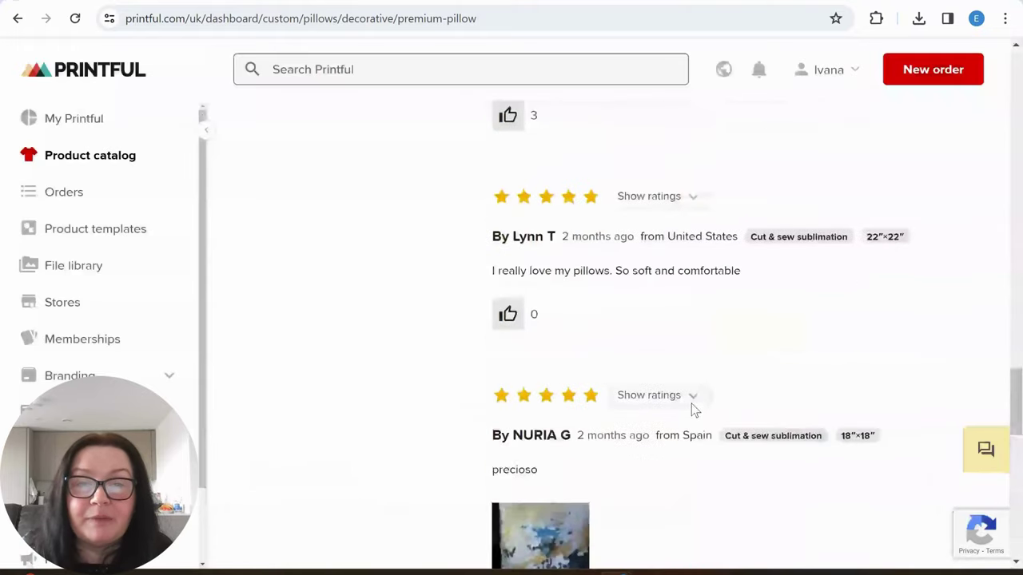
scroll(689, 406, up, 4)
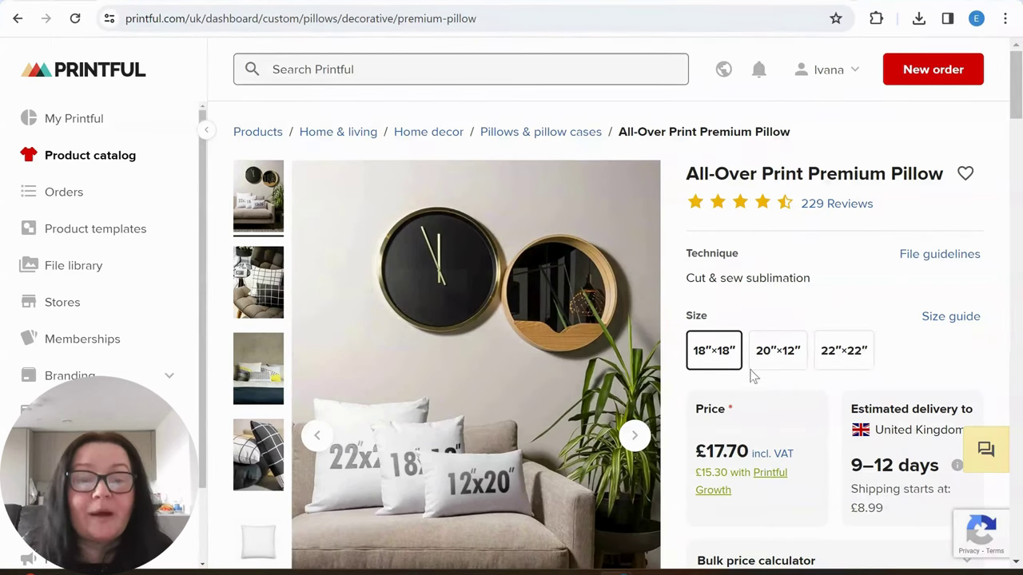
Create a product template for the 18″×18″ Premium Pillow and add the 22″×22″ size to it
click(719, 364)
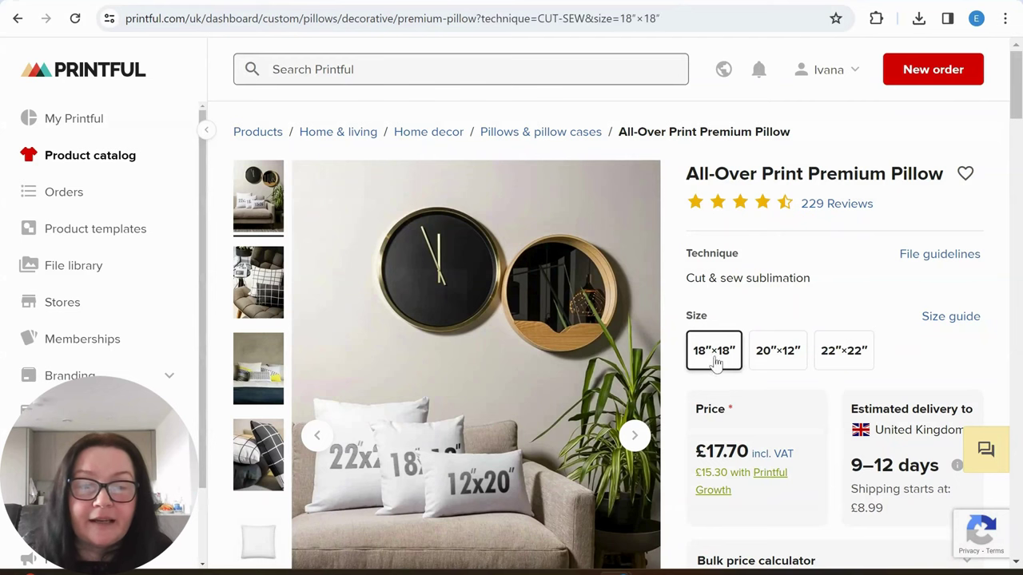
scroll(711, 362, down, 3)
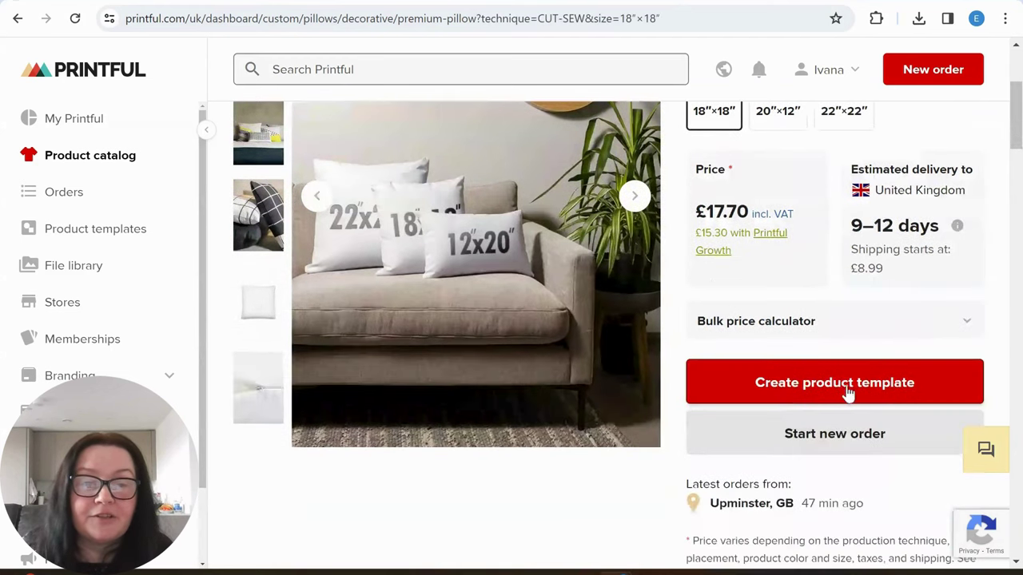
click(830, 390)
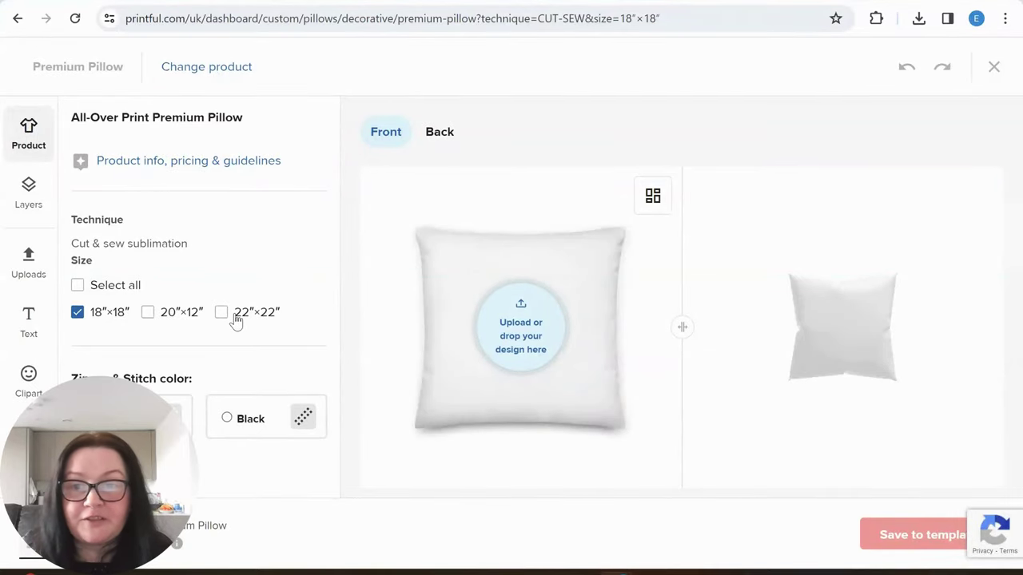
click(223, 313)
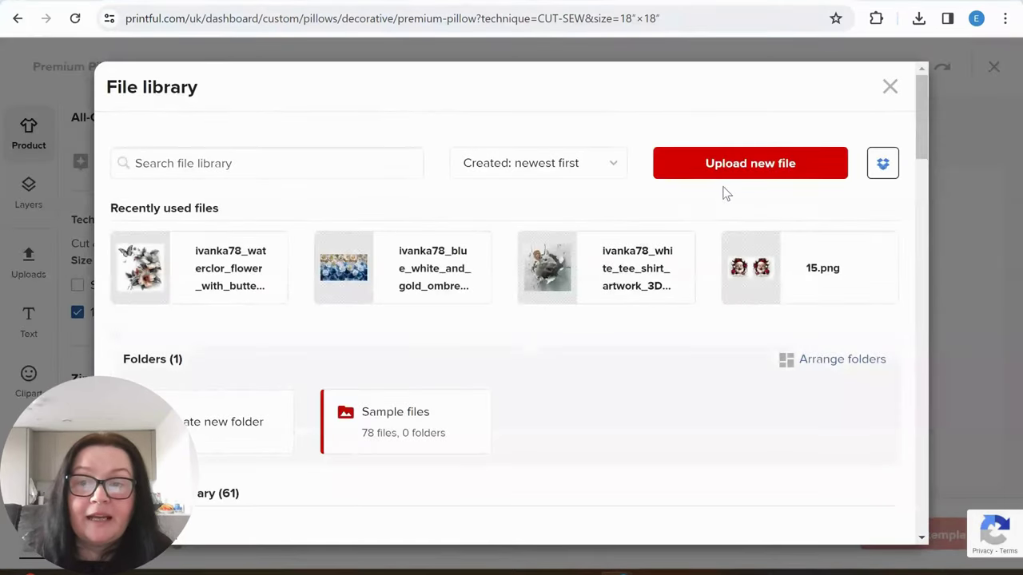
Upload Flower-clipart.png from the Downloads folder to the file library and apply it to the pillow's front
click(749, 165)
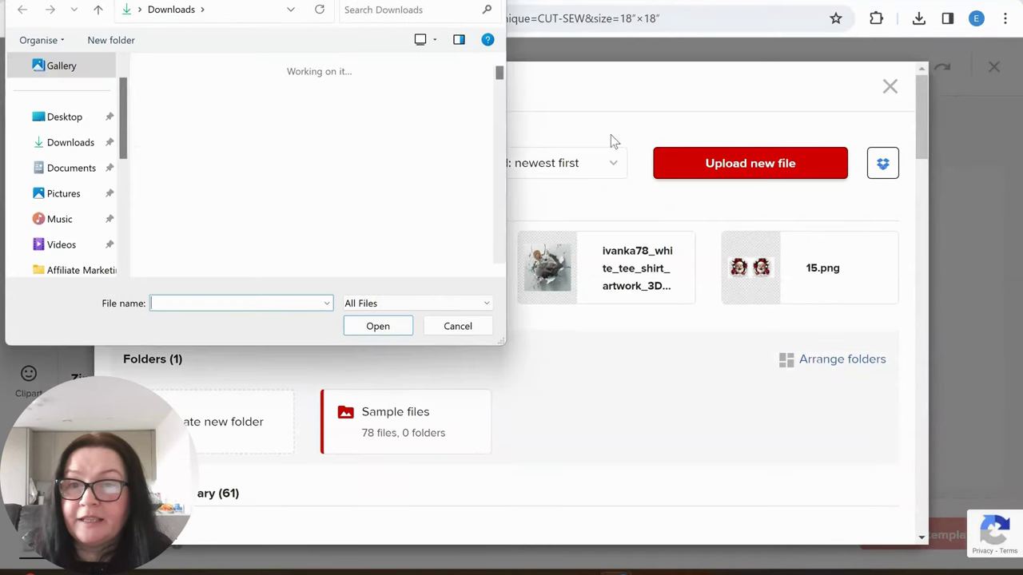
double_click(206, 136)
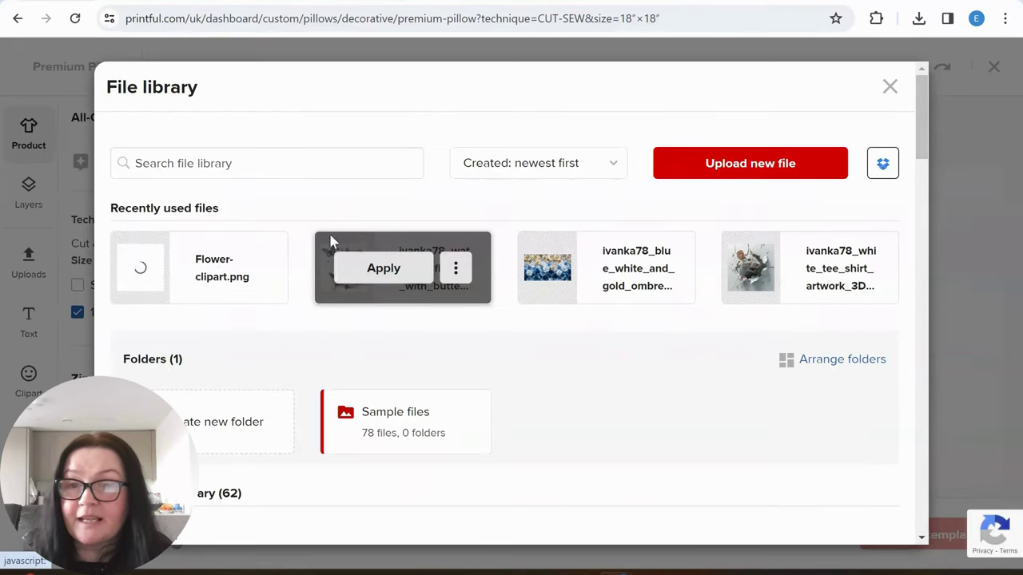
click(182, 268)
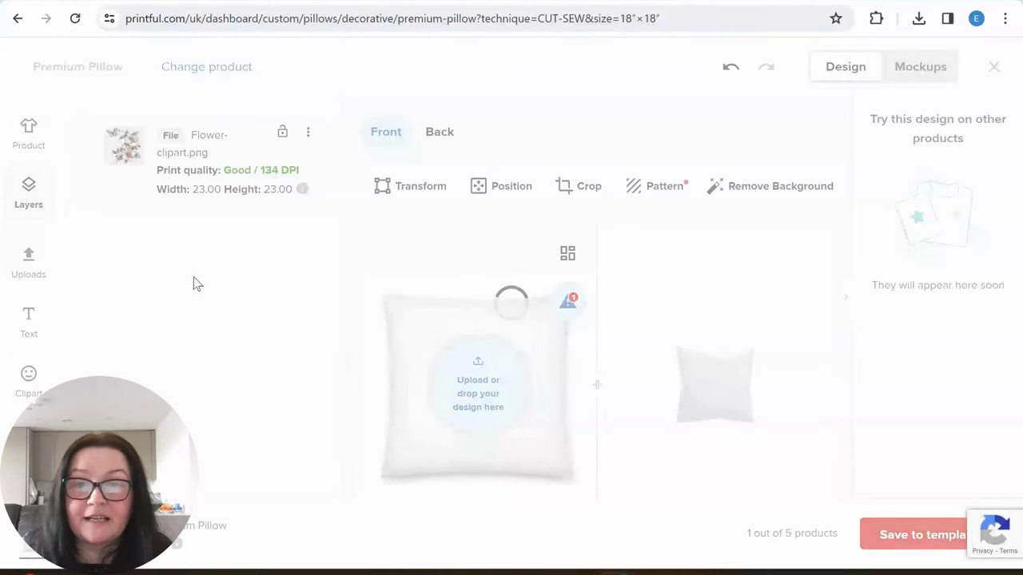
Read the design warning, close it, and scale the front flower clipart down to 18.75 × 18.75
click(567, 301)
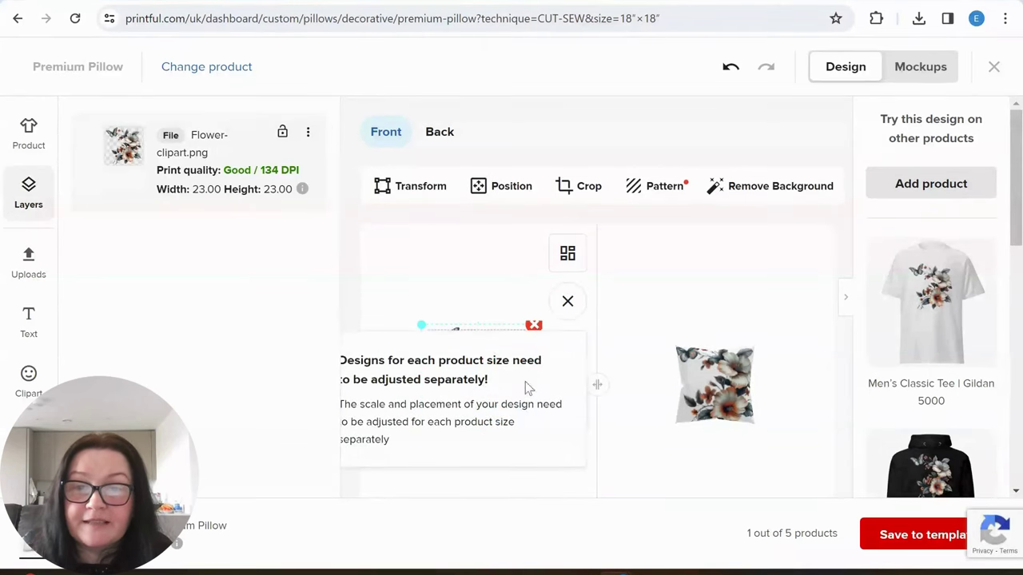
click(471, 285)
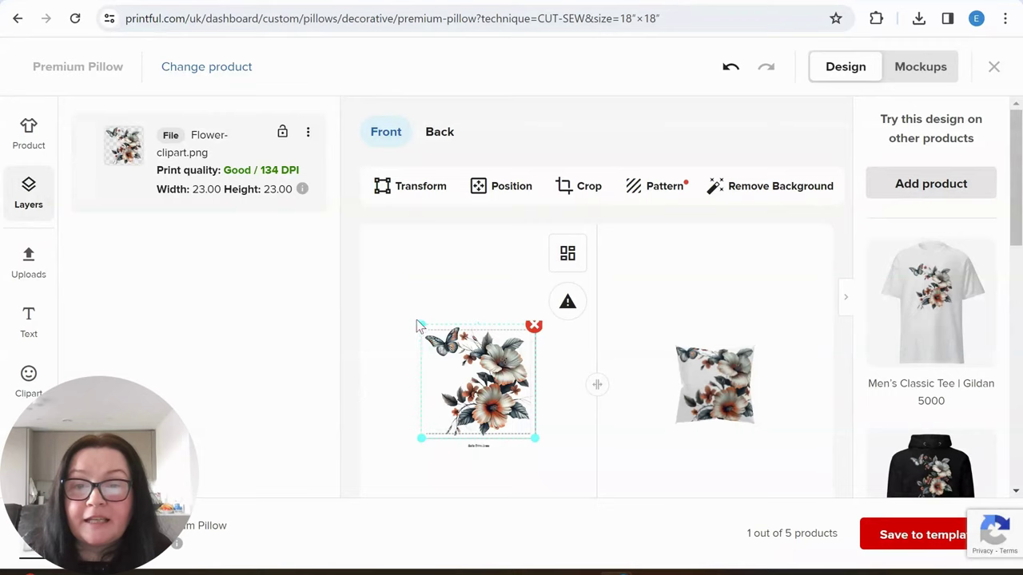
drag(533, 439, 524, 429)
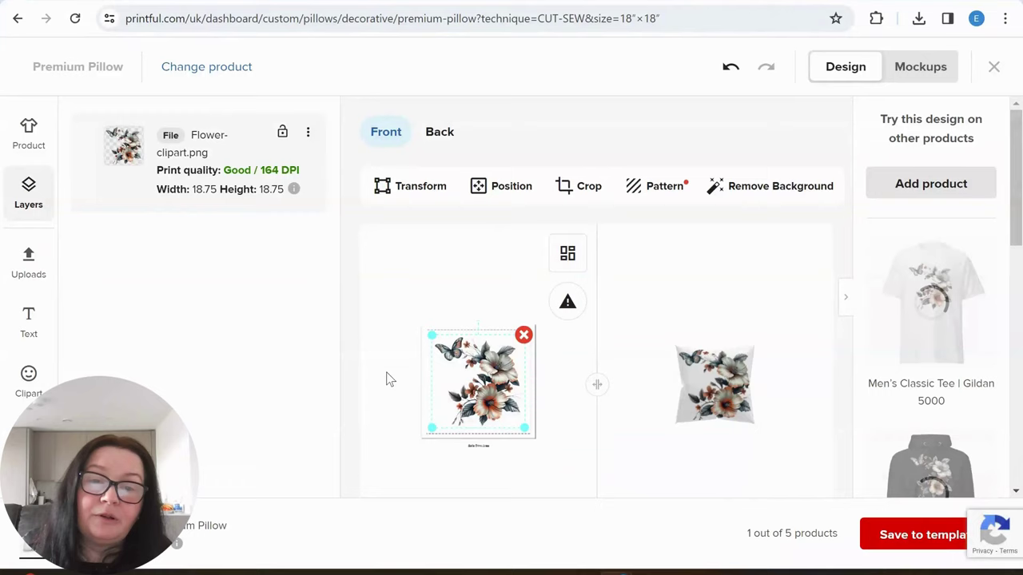
Look through the suggested shirts, hoodies and sweatshirts previewed with the flower design, and deselect the clipart on the pillow
mouse_move(961, 316)
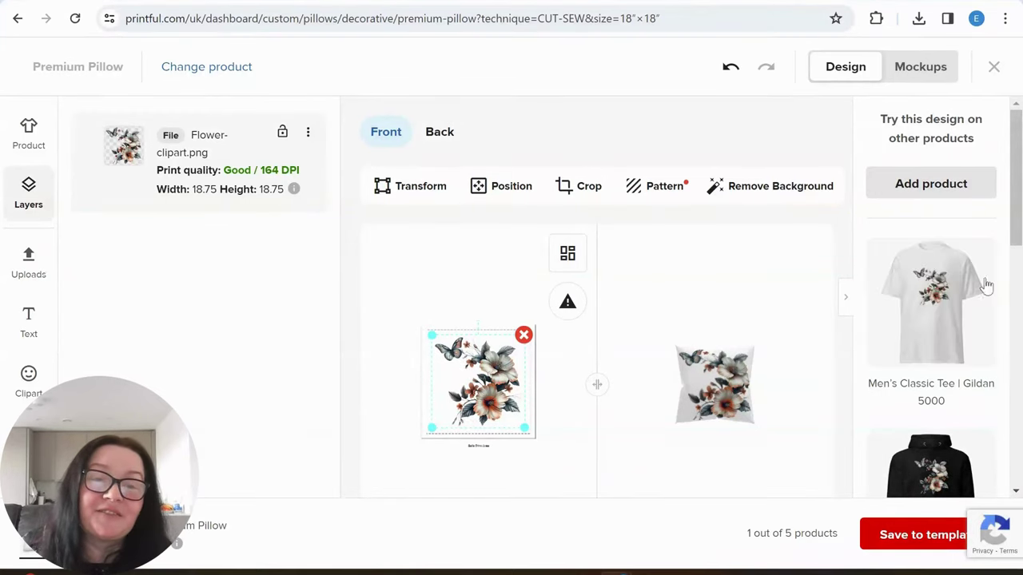
scroll(962, 392, down, 8)
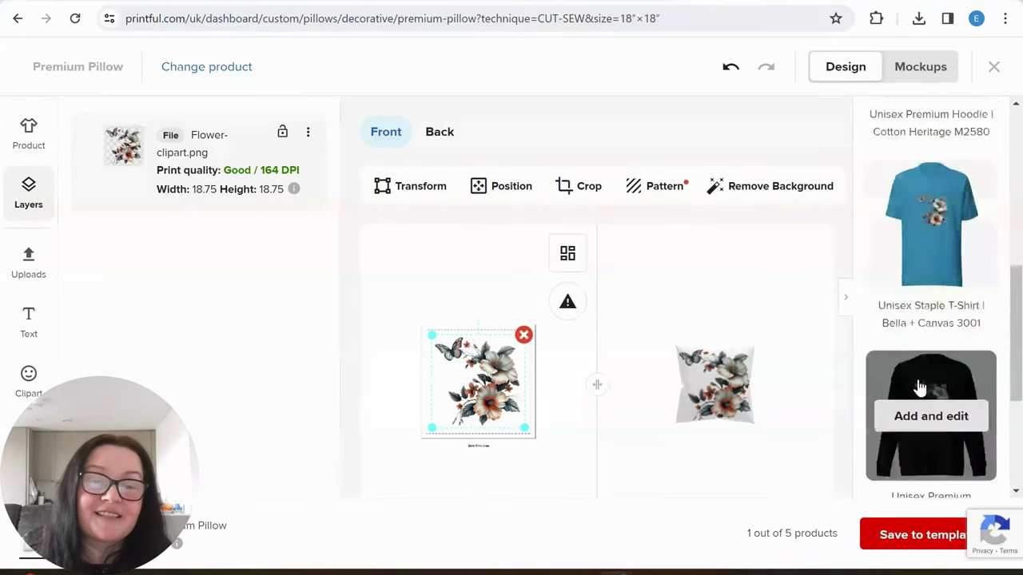
scroll(991, 382, down, 2)
scroll(959, 404, up, 5)
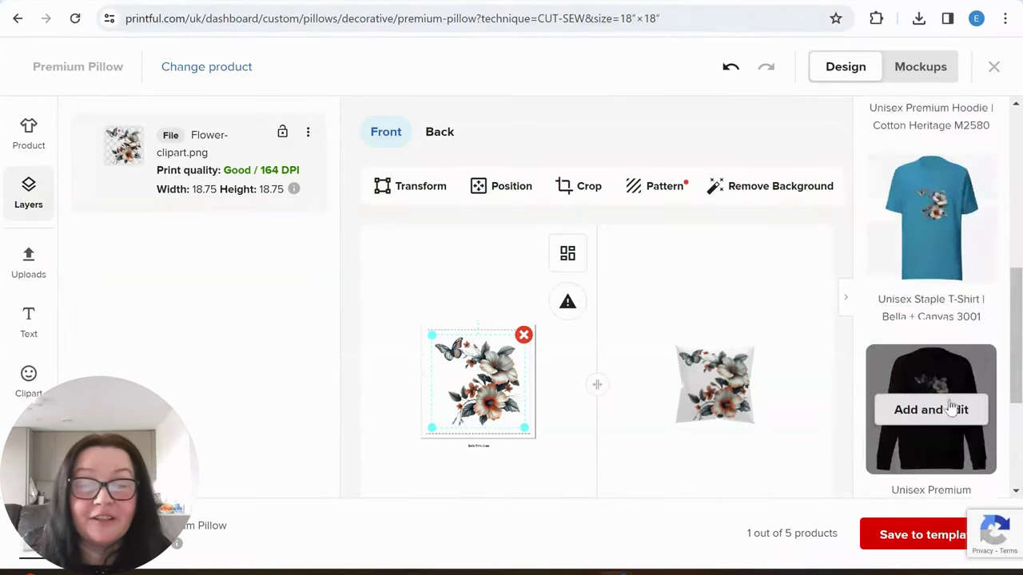
click(527, 338)
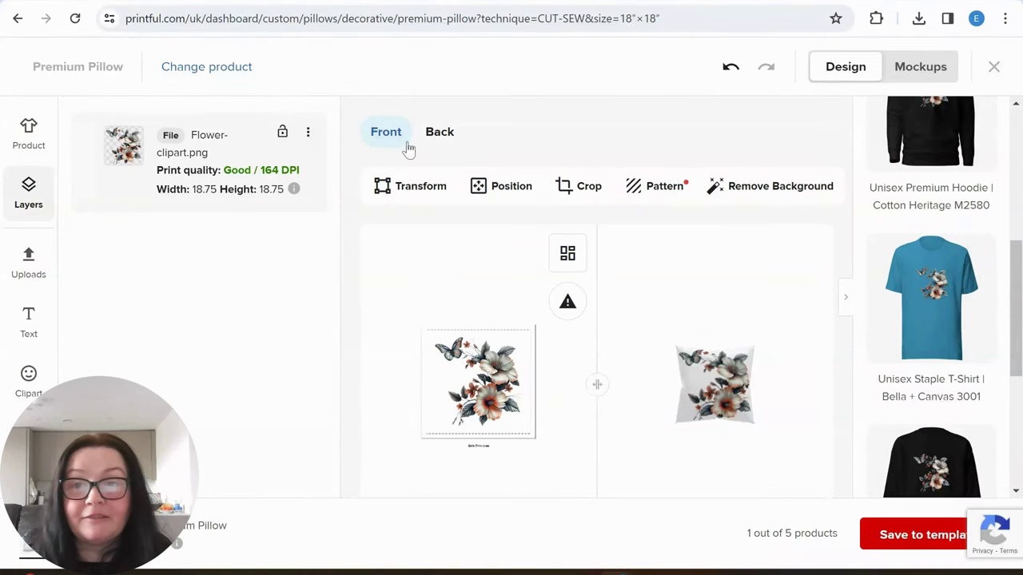
Switch to the pillow's back side and apply the recently used Flower-clipart.png to it
click(438, 132)
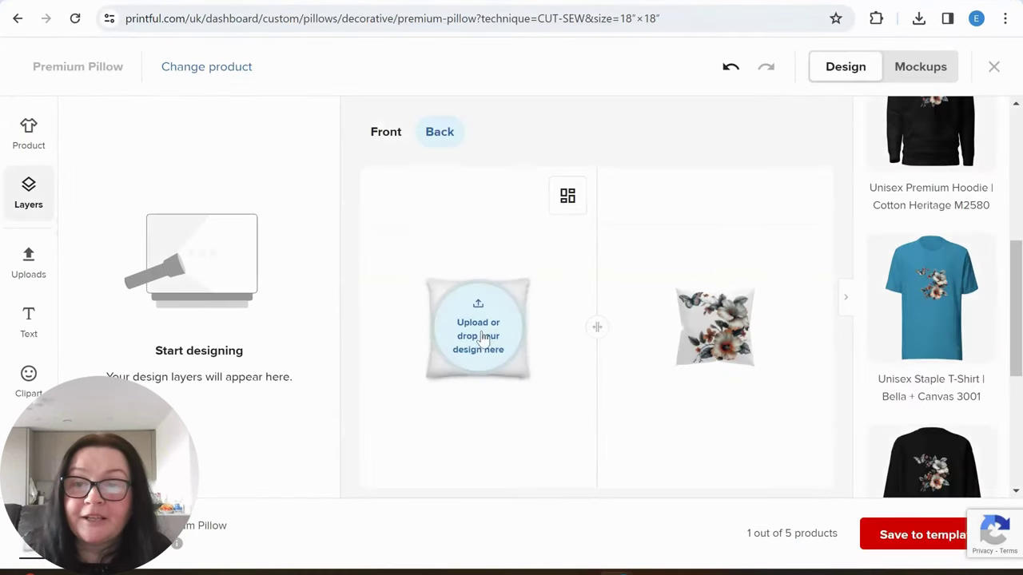
click(479, 349)
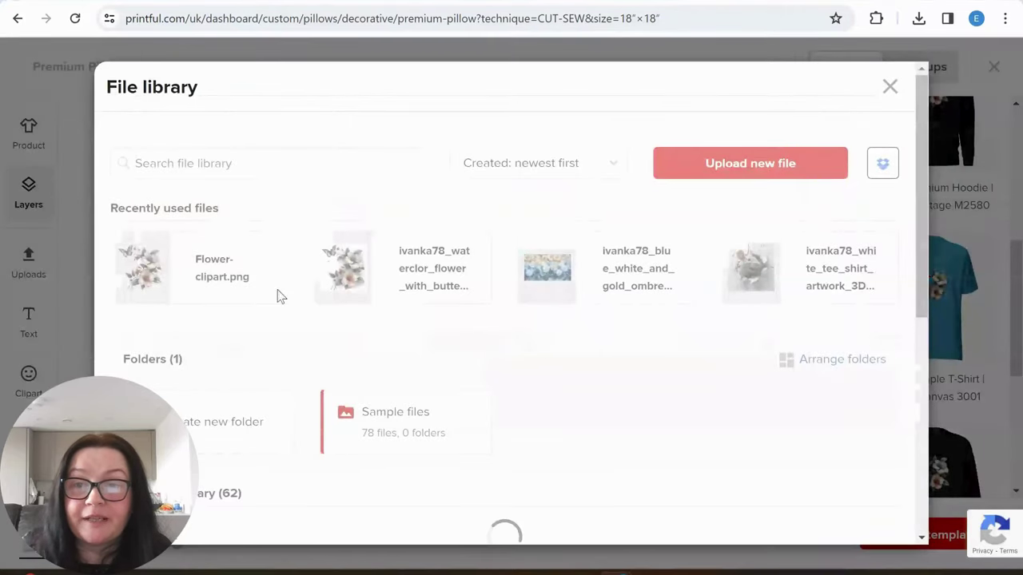
click(168, 268)
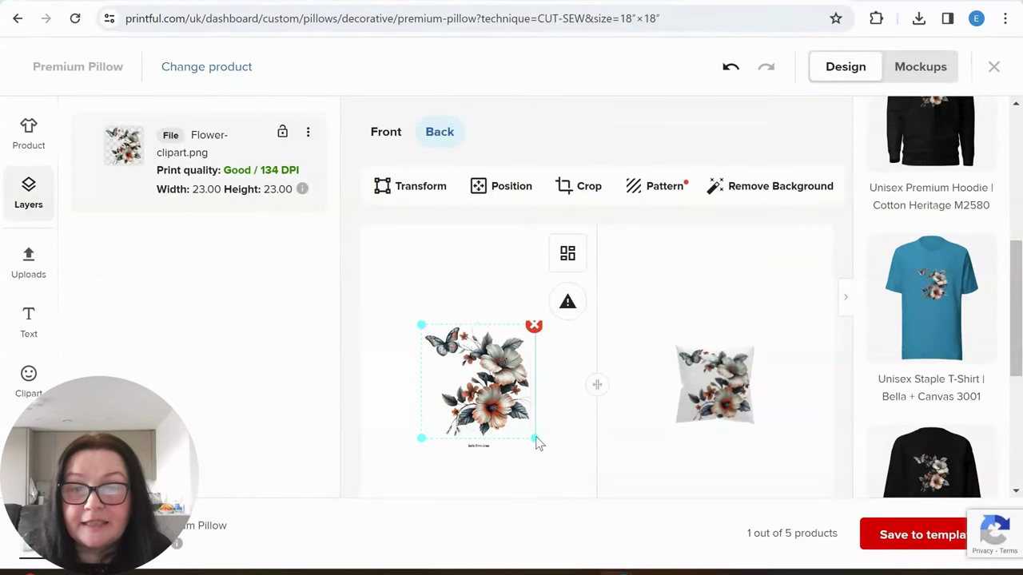
Scale the flower clipart on the pillow's back down to about 21.02 × 21.02, comparing it with the front
drag(535, 436, 520, 436)
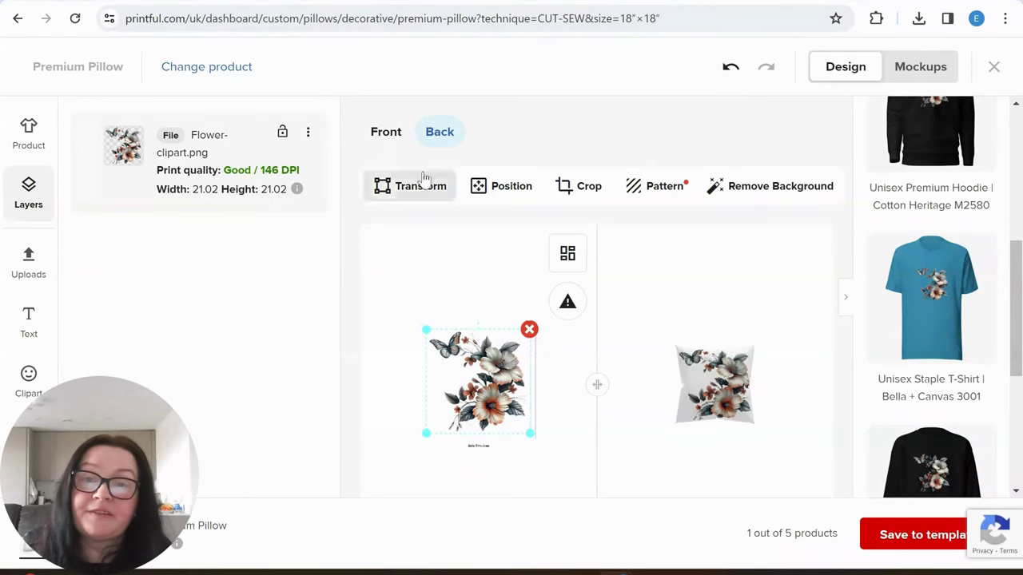
click(390, 130)
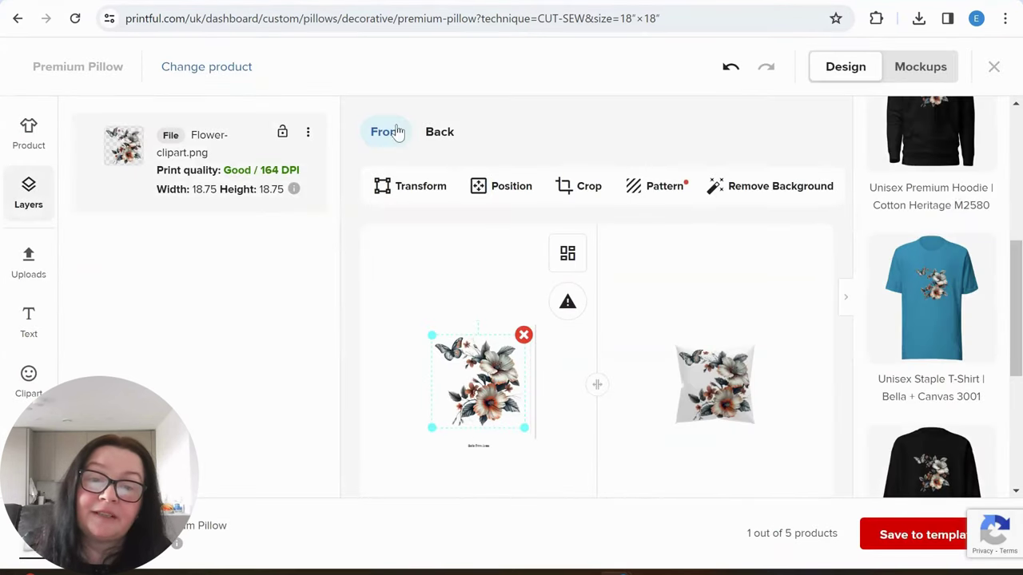
click(444, 136)
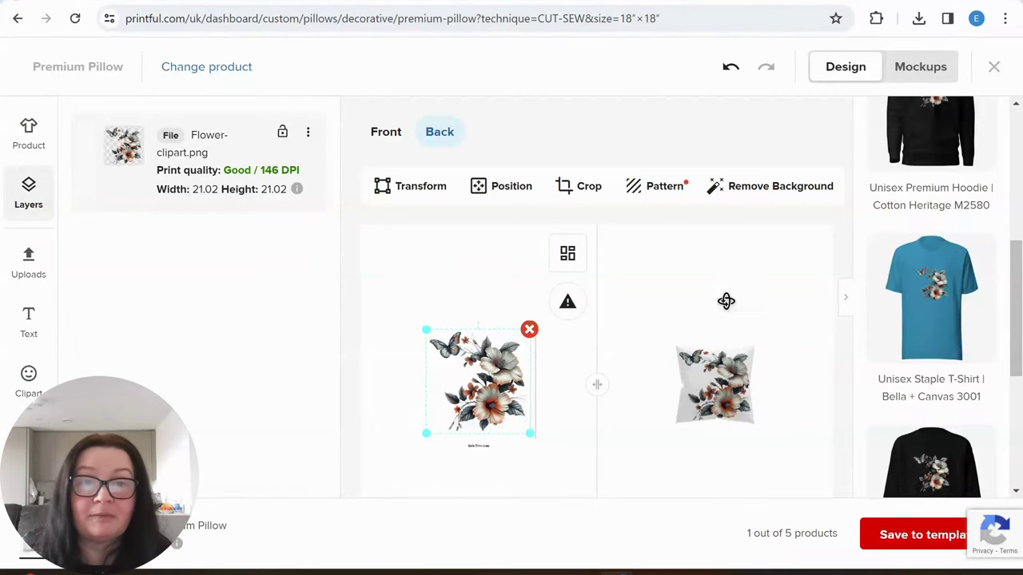
Generate the pillow mockups and save the large plain-background mockup with the full floral design to the Downloads folder as a PNG
click(919, 64)
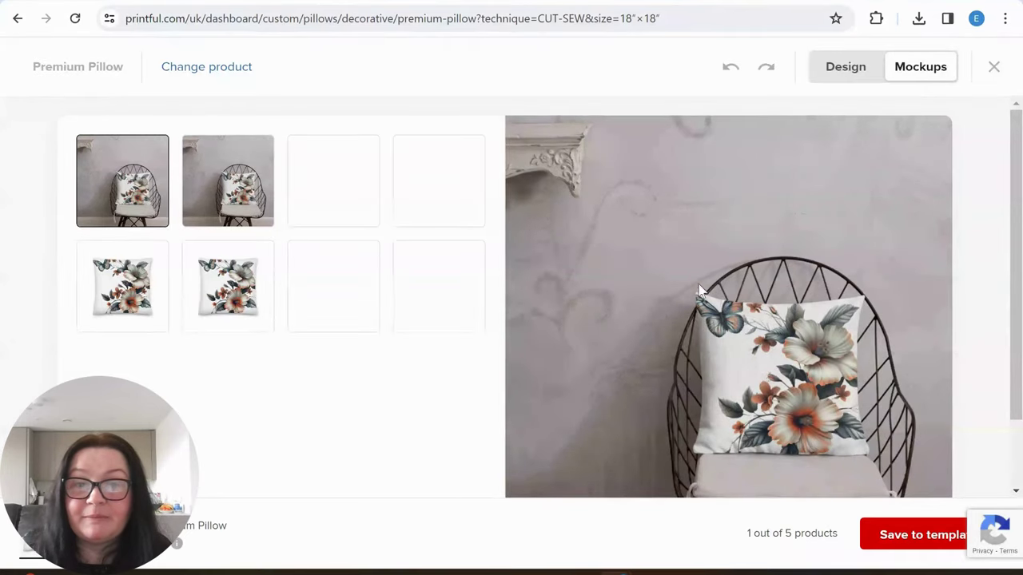
click(316, 200)
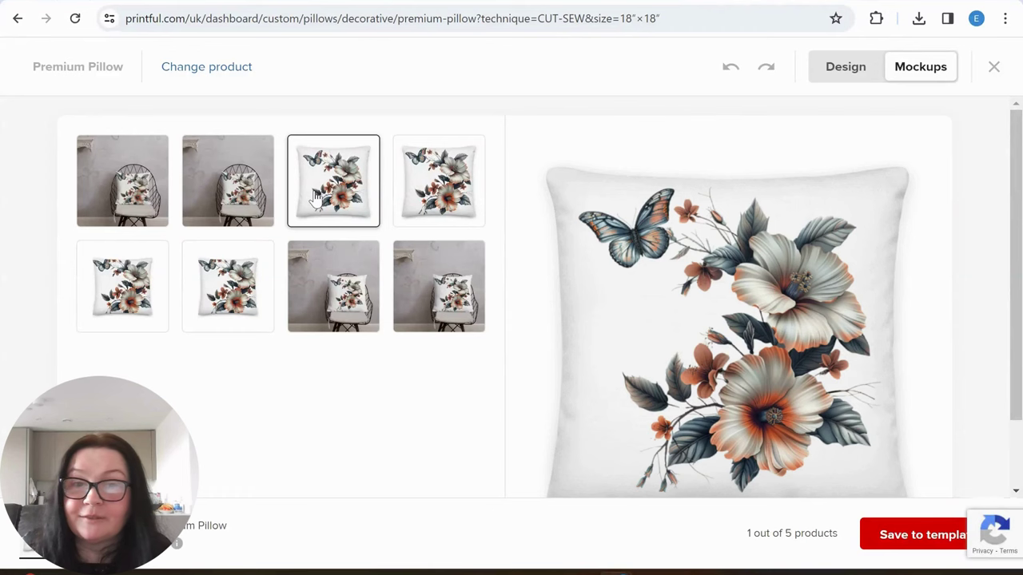
scroll(664, 324, down, 1)
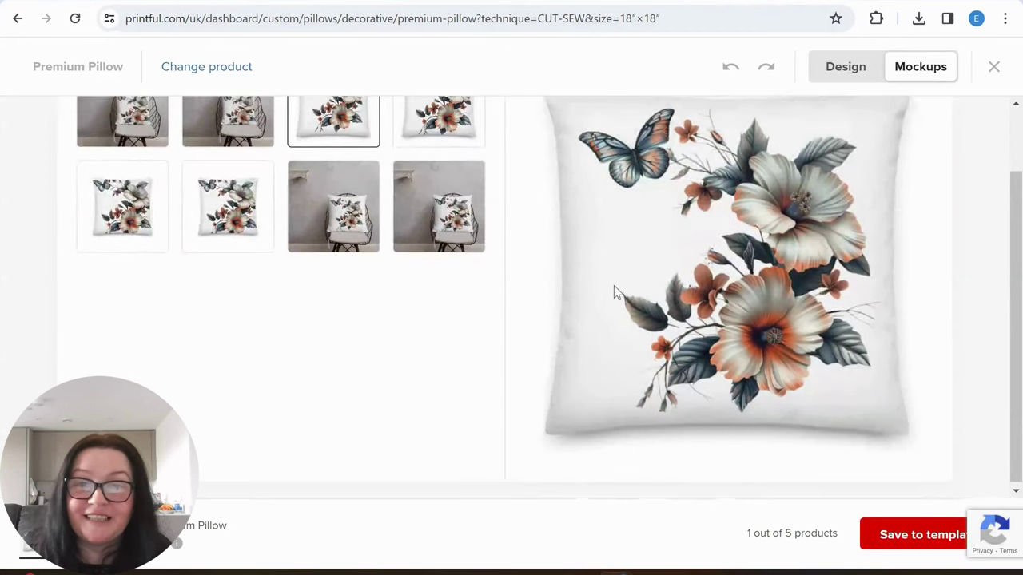
scroll(615, 292, up, 1)
right_click(640, 253)
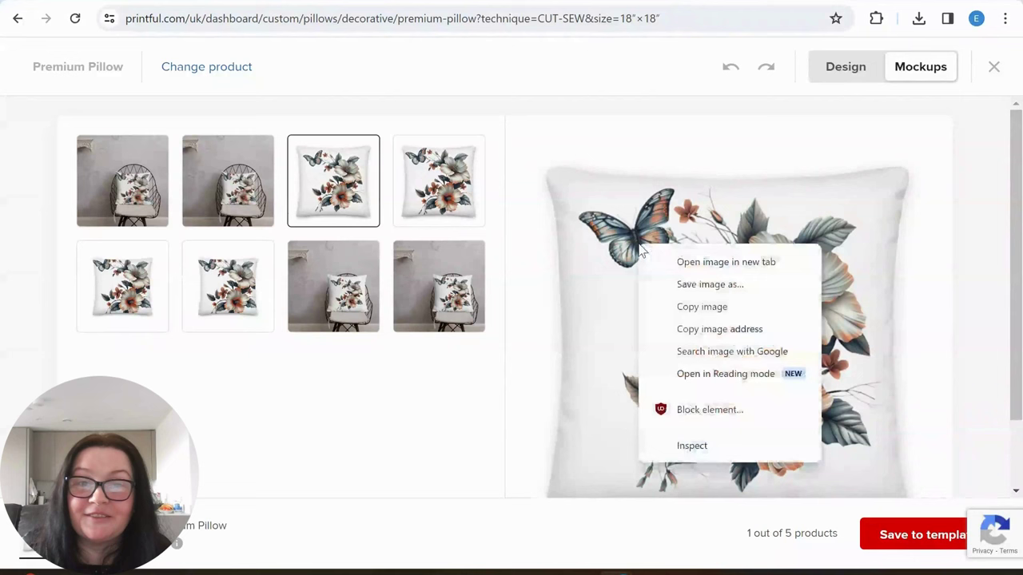
click(714, 285)
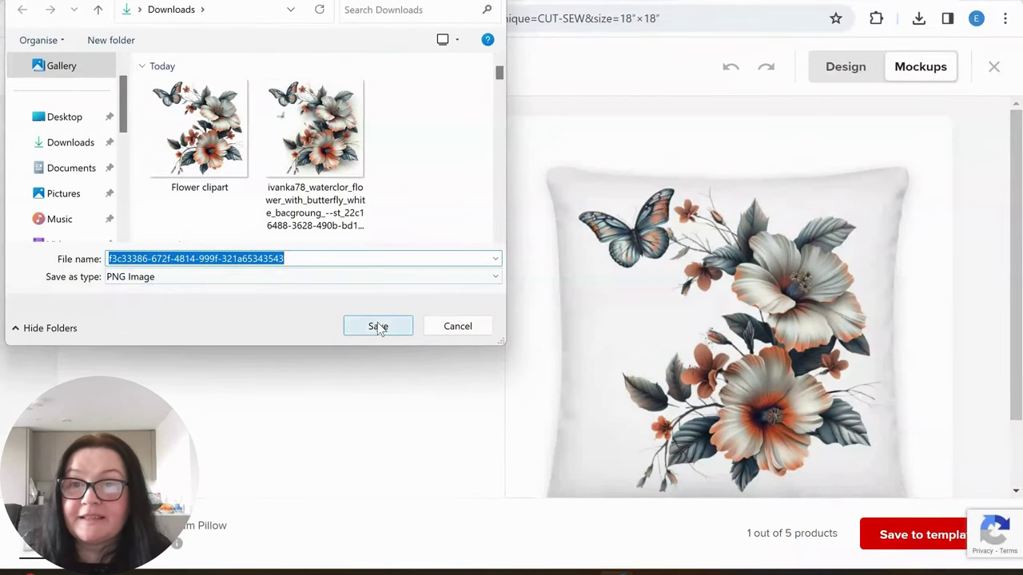
click(378, 326)
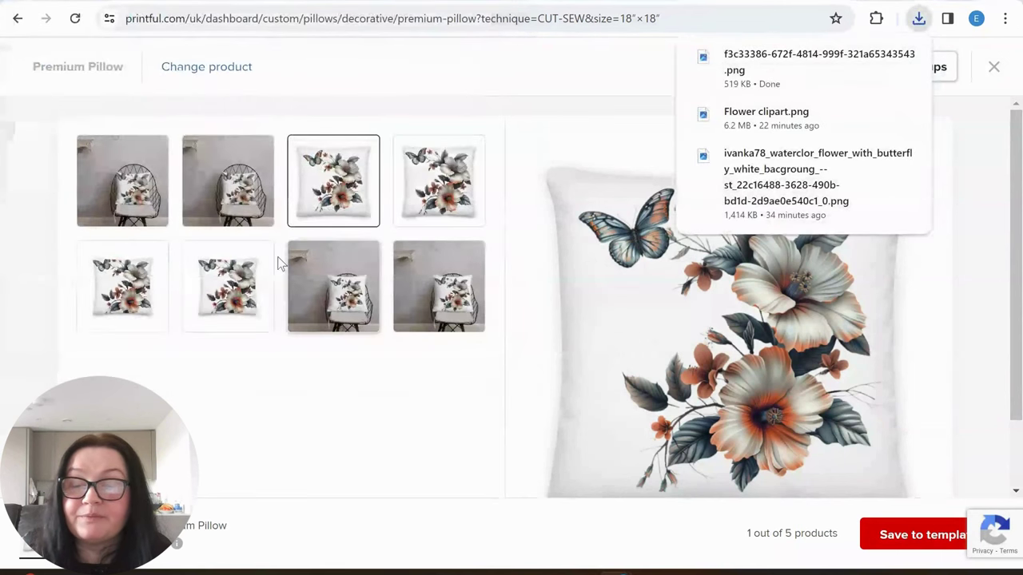
Save the smaller plain-background pillow mockup, the first in the second row, to the Downloads folder as a PNG
click(236, 280)
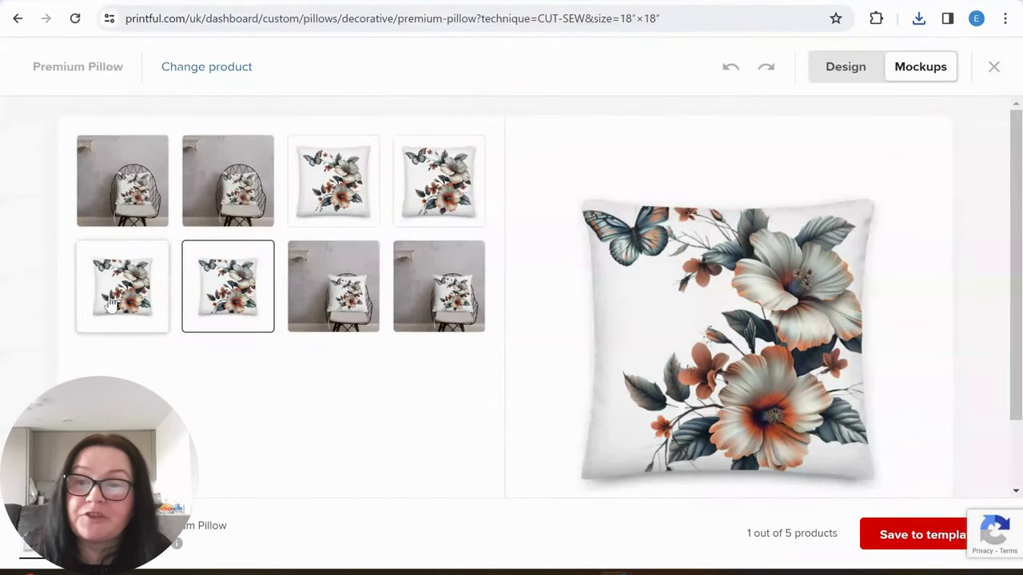
click(120, 311)
right_click(669, 310)
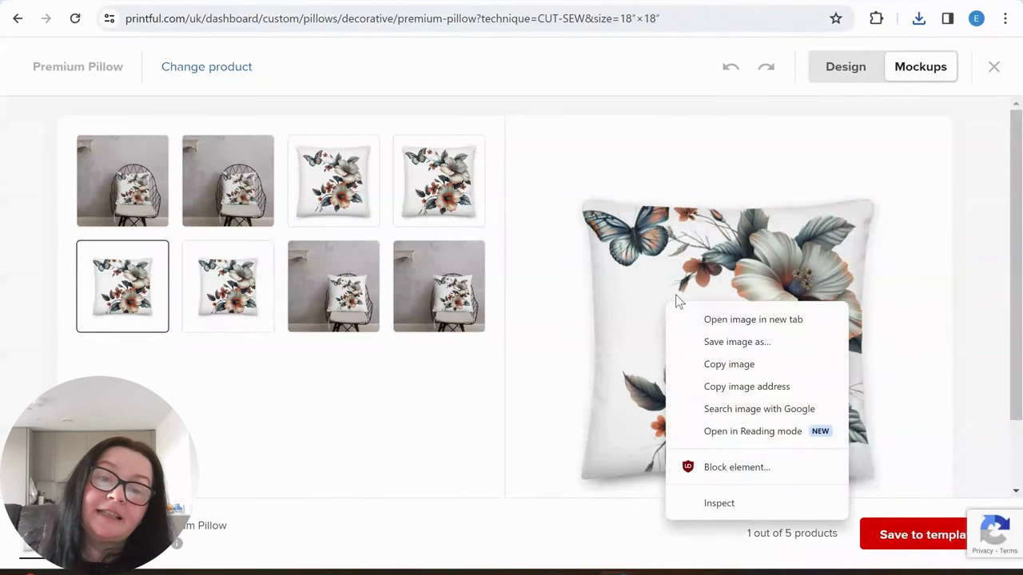
click(715, 340)
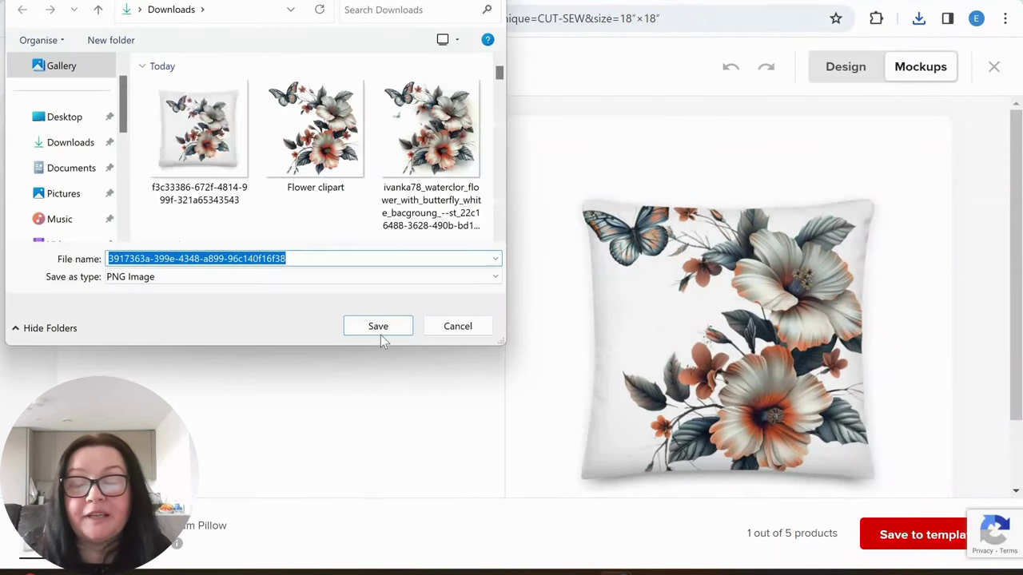
click(380, 333)
Save the second-row mockup of the larger pillow on the wire chair to the Downloads folder as a PNG
right_click(331, 294)
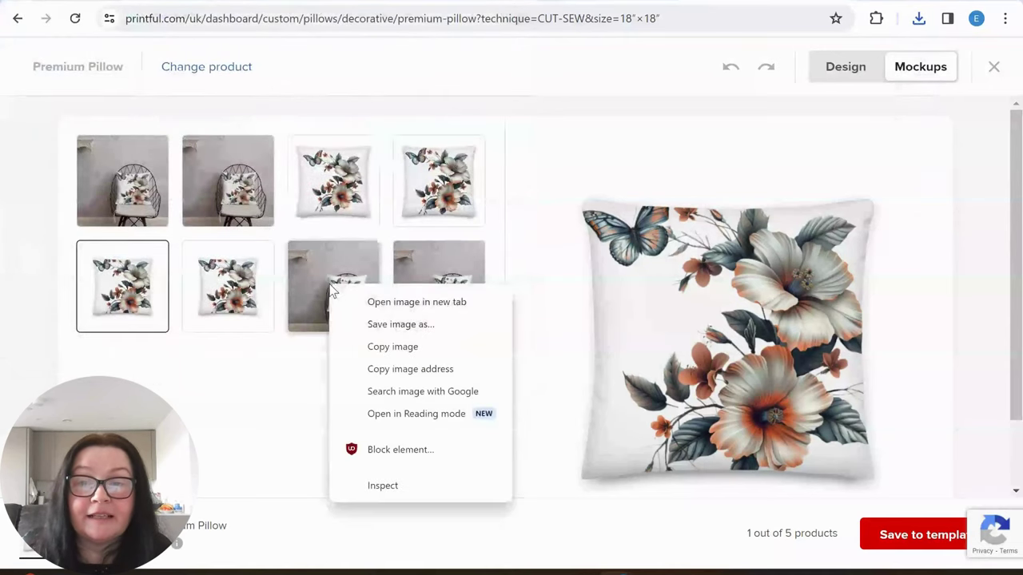
click(332, 293)
scroll(661, 285, down, 1)
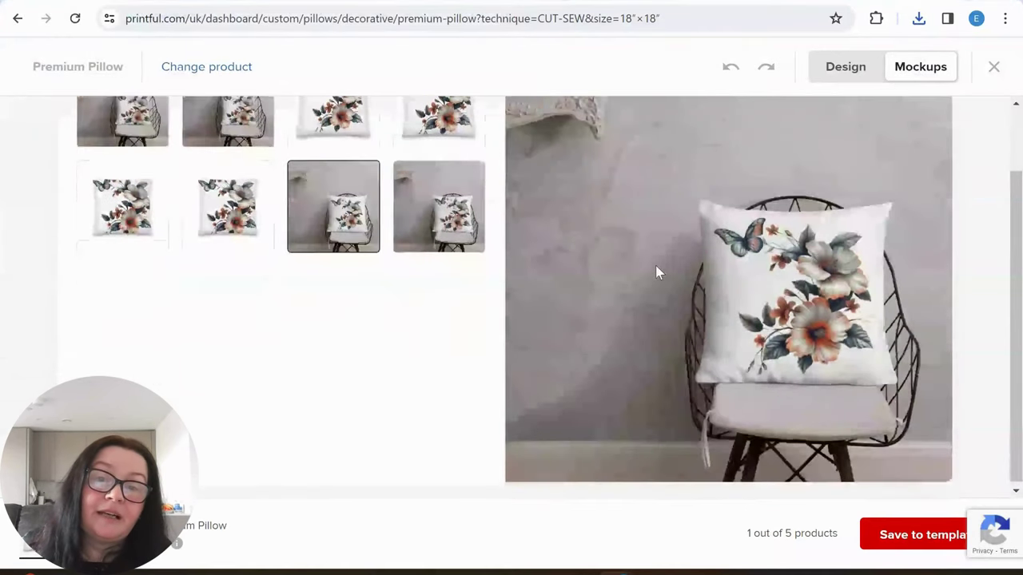
right_click(655, 266)
click(706, 308)
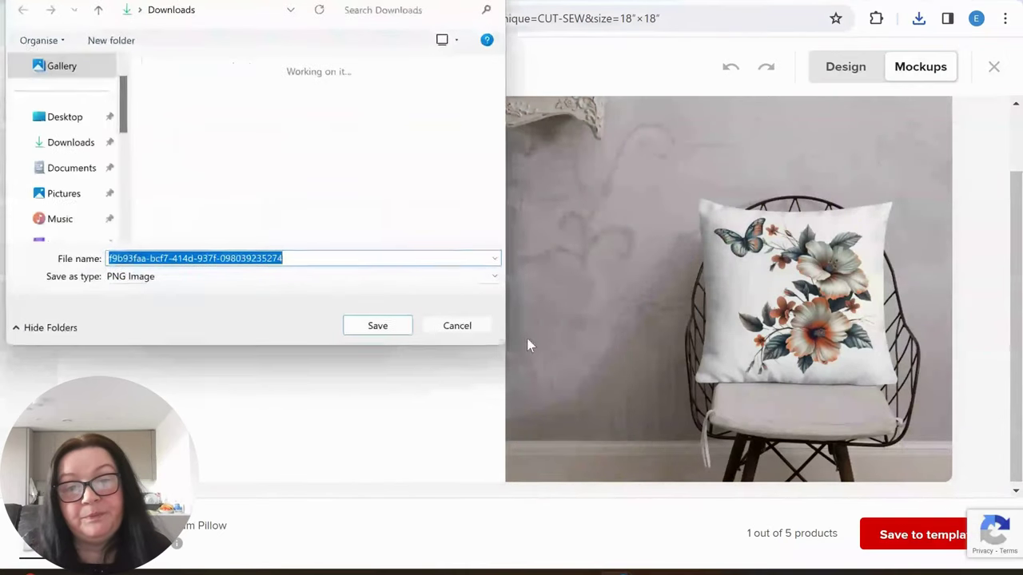
click(377, 325)
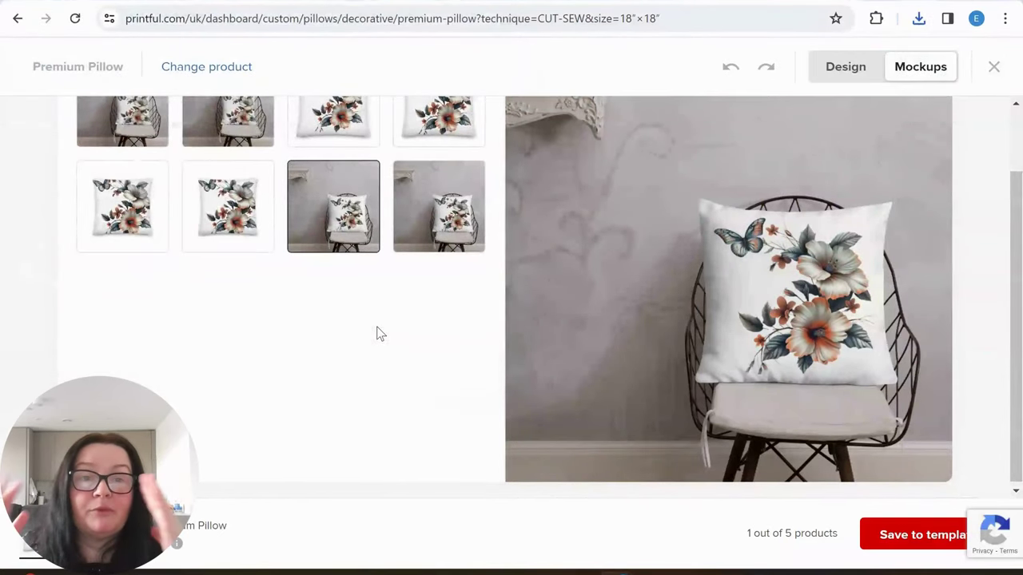
Return to the pillow's design view and save the product to the templates
click(845, 66)
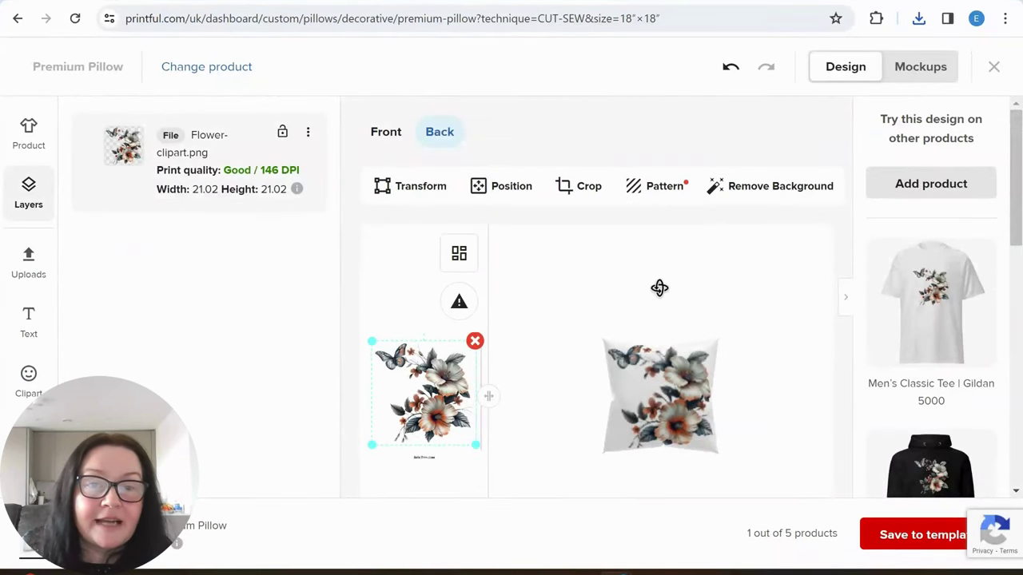
click(919, 538)
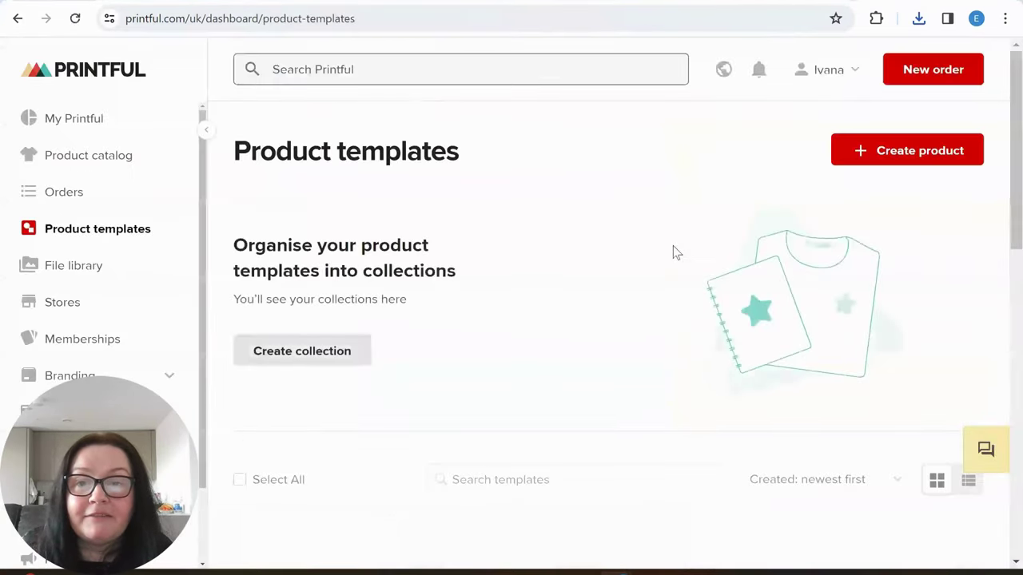
scroll(404, 289, down, 3)
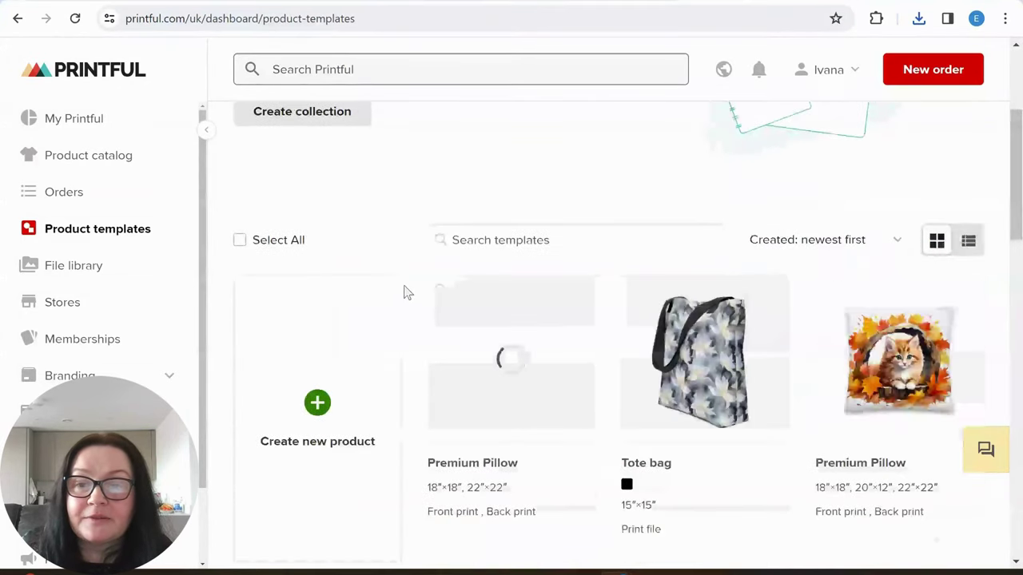
mouse_move(571, 368)
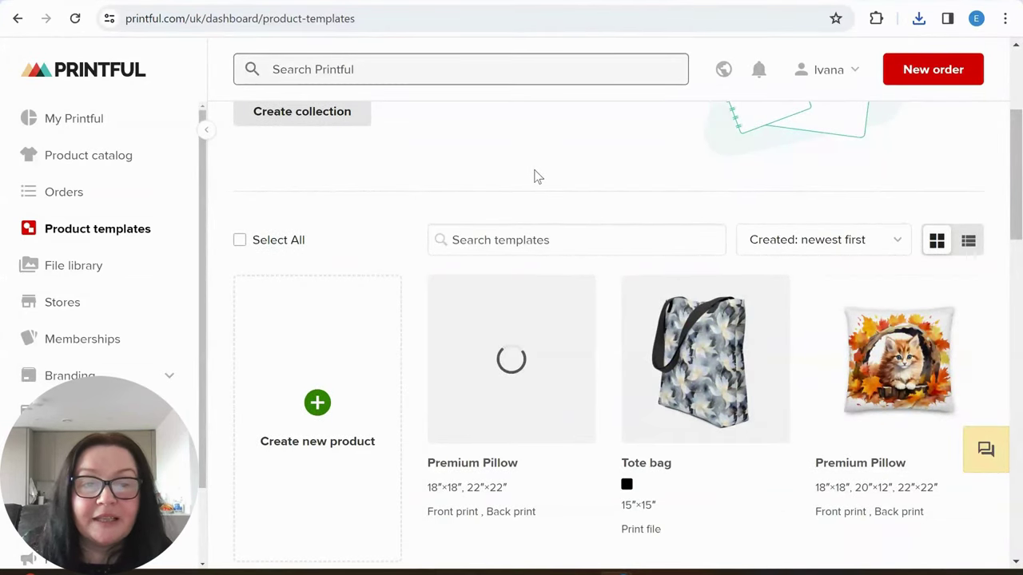
Look through the saved product templates and open the new flower Premium Pillow template for editing
scroll(911, 320, down, 5)
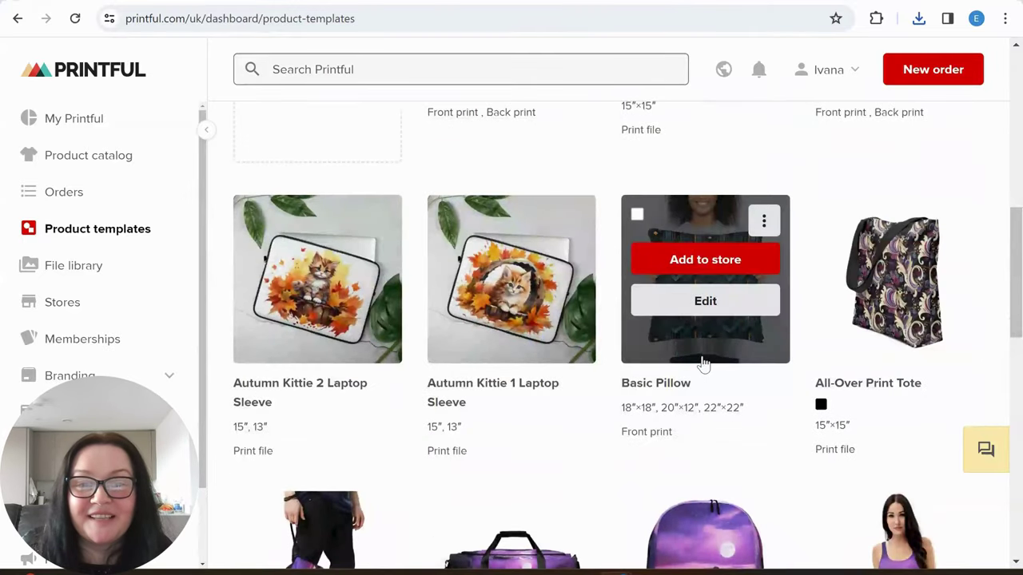
scroll(701, 361, down, 3)
scroll(476, 423, up, 8)
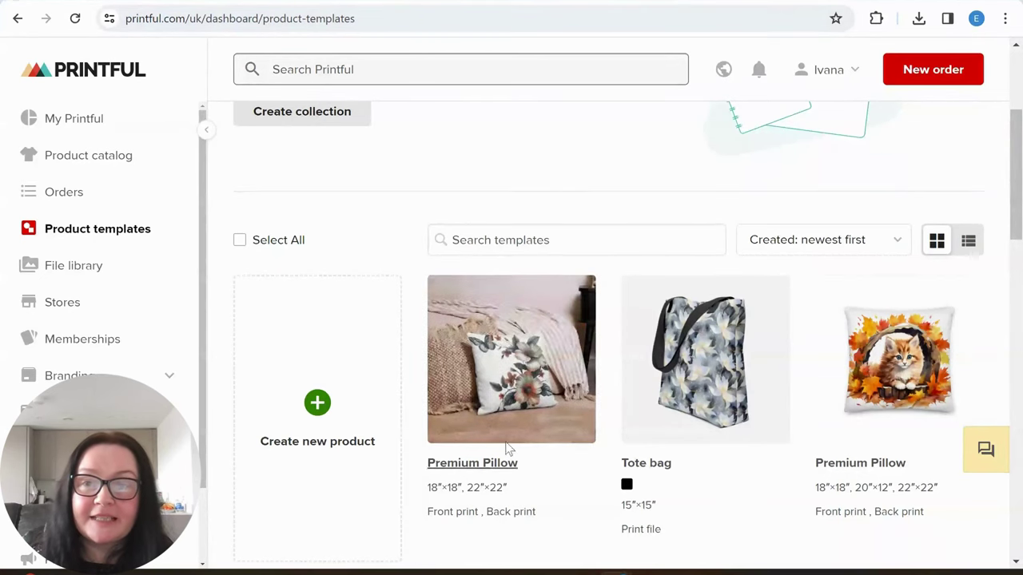
mouse_move(593, 389)
scroll(735, 297, down, 2)
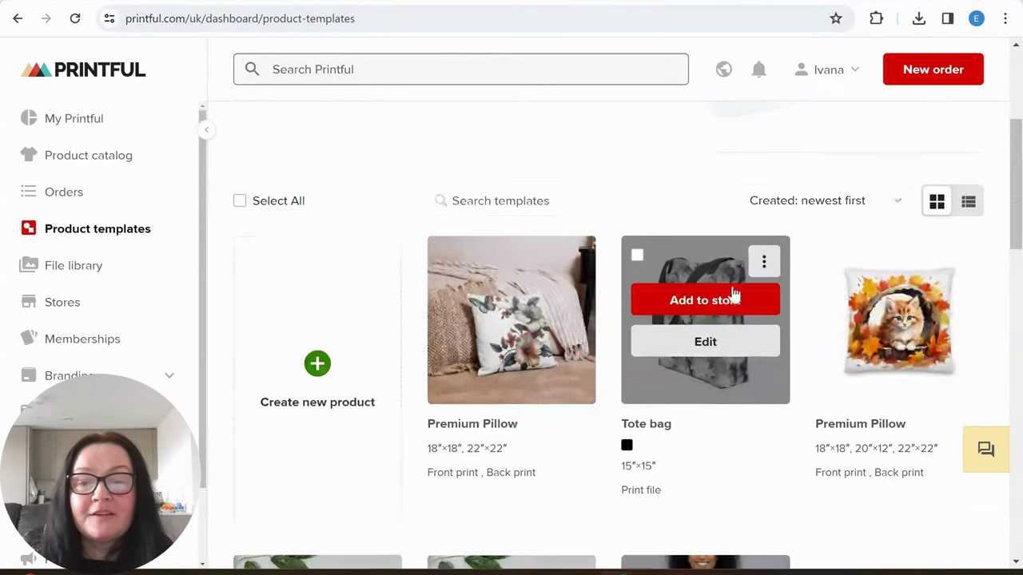
scroll(457, 354, up, 2)
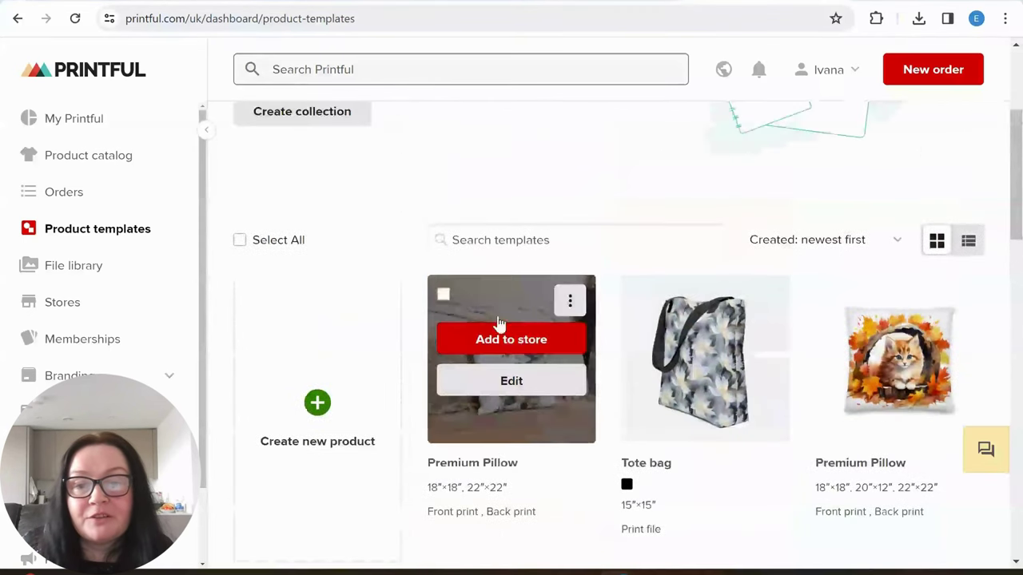
click(502, 382)
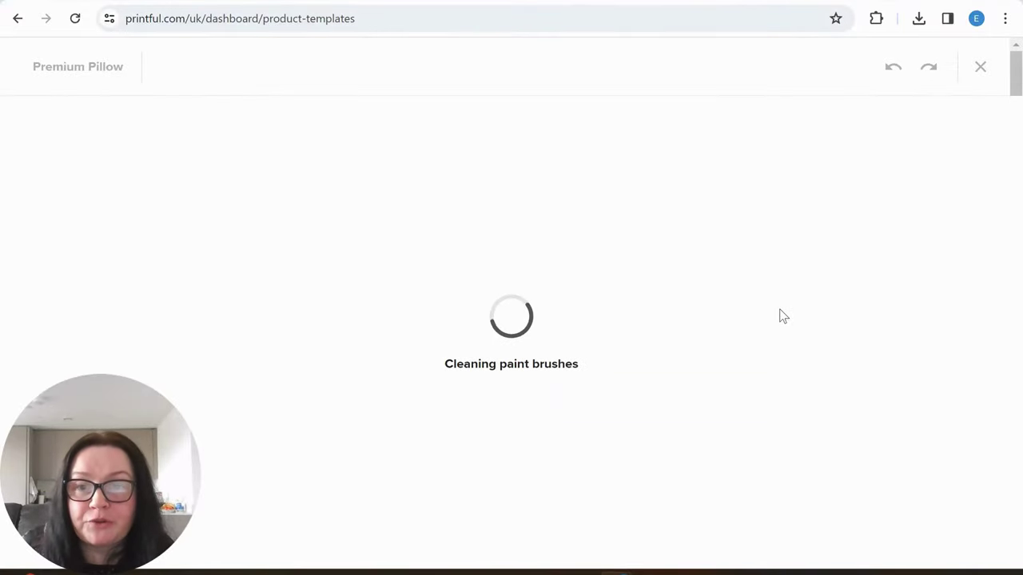
Check the front design on the 18″×18″ pillow and switch to the 22″×22″ size
scroll(728, 344, down, 3)
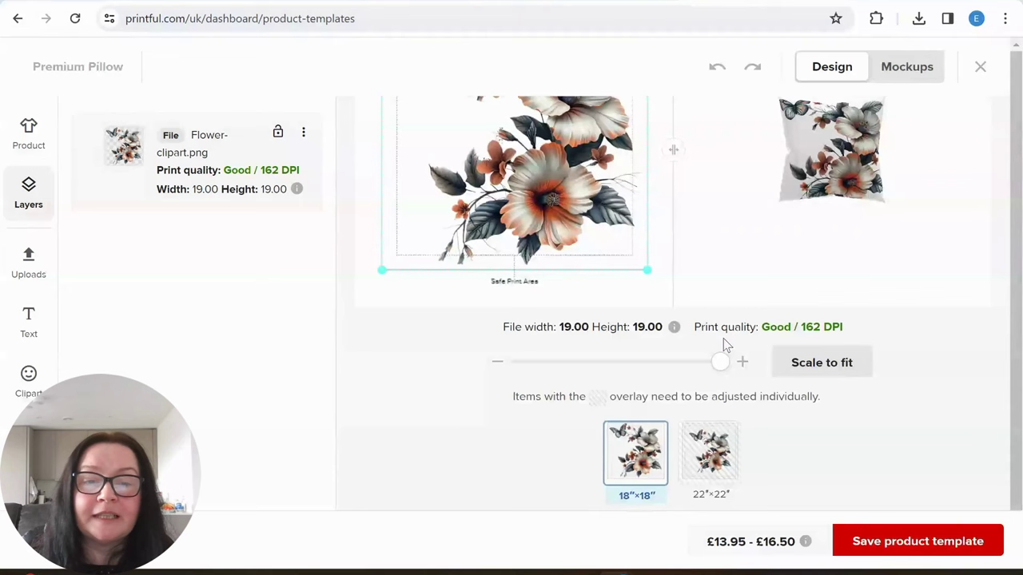
scroll(632, 448, up, 2)
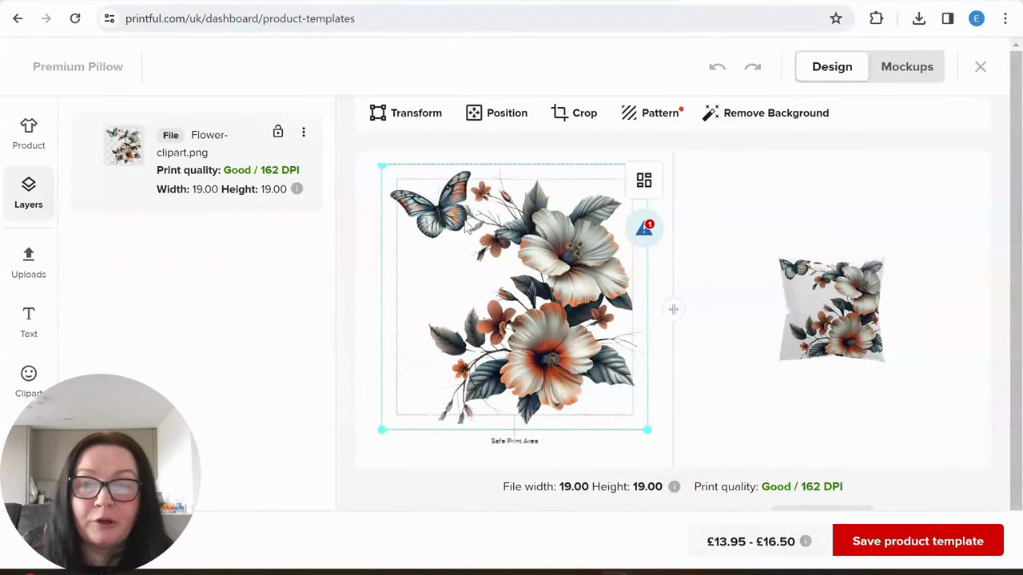
scroll(632, 384, down, 2)
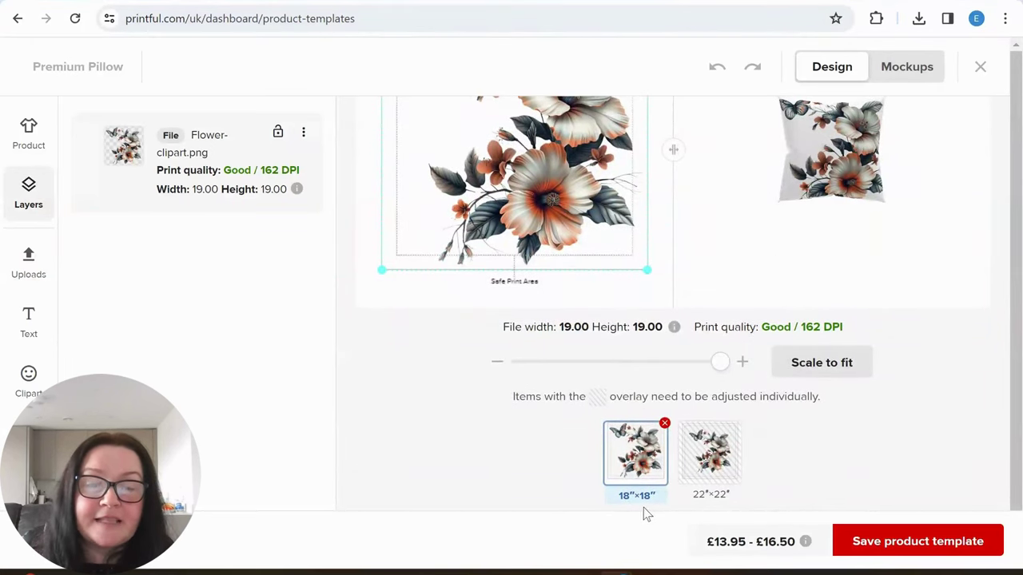
click(704, 477)
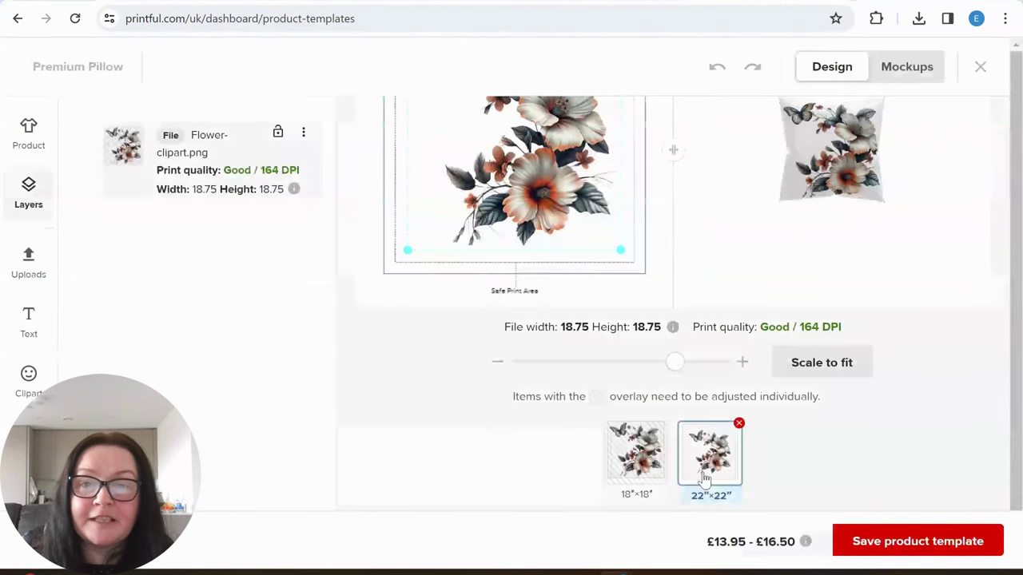
scroll(688, 432, up, 2)
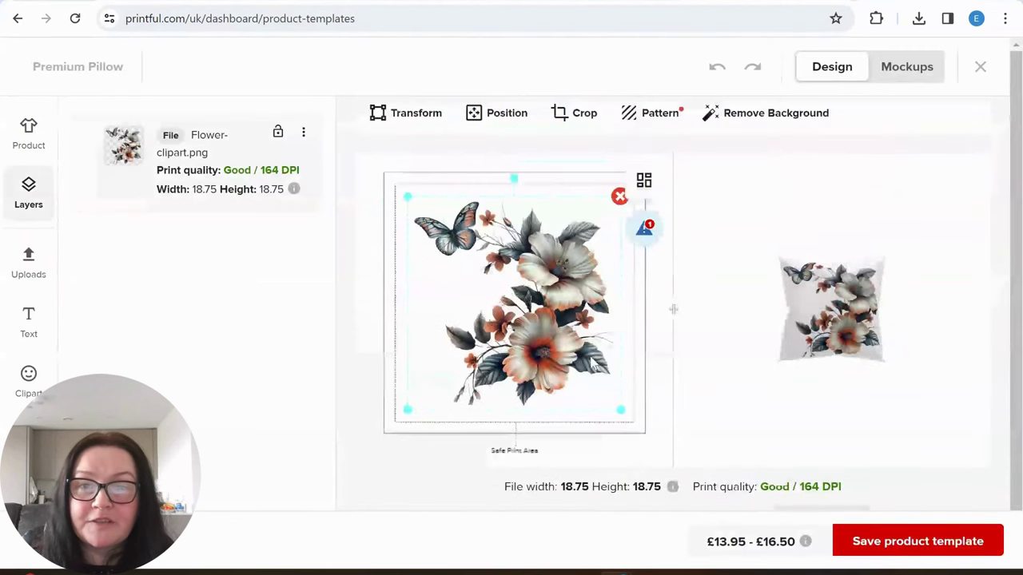
Remove the flower clipart from the pillow's front and reapply the recently used Flower-clipart.png from the file library
click(619, 197)
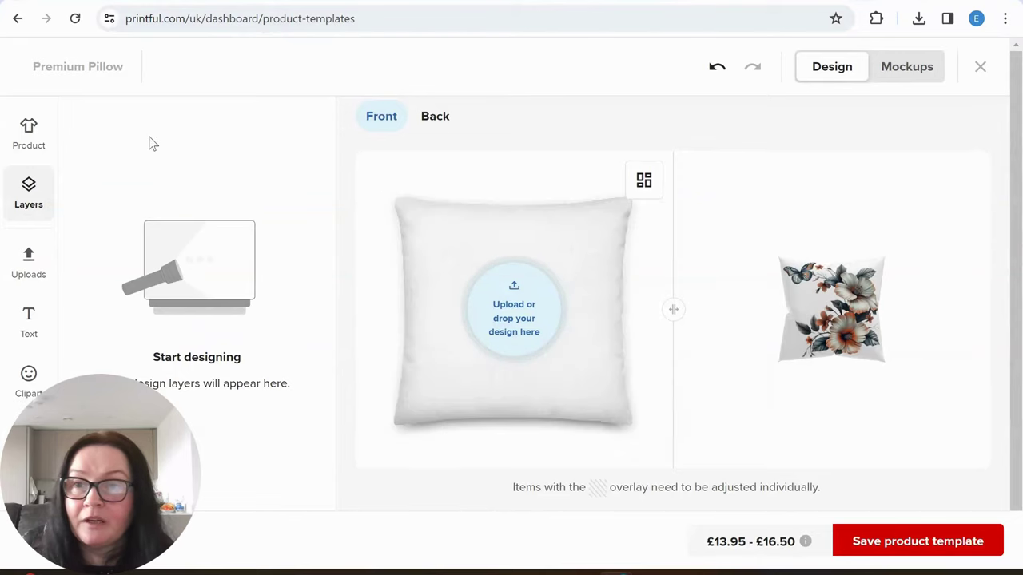
click(505, 326)
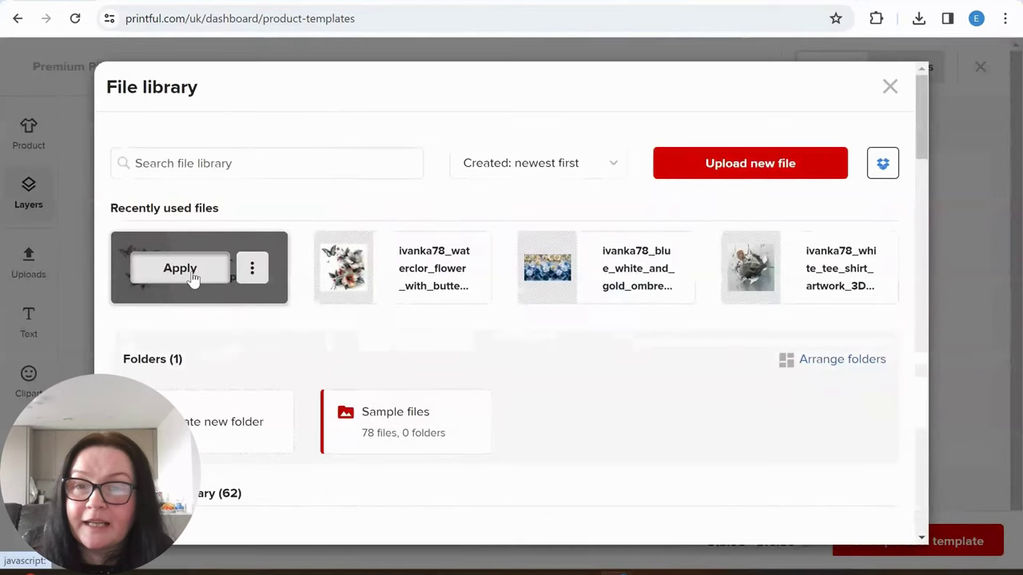
click(192, 275)
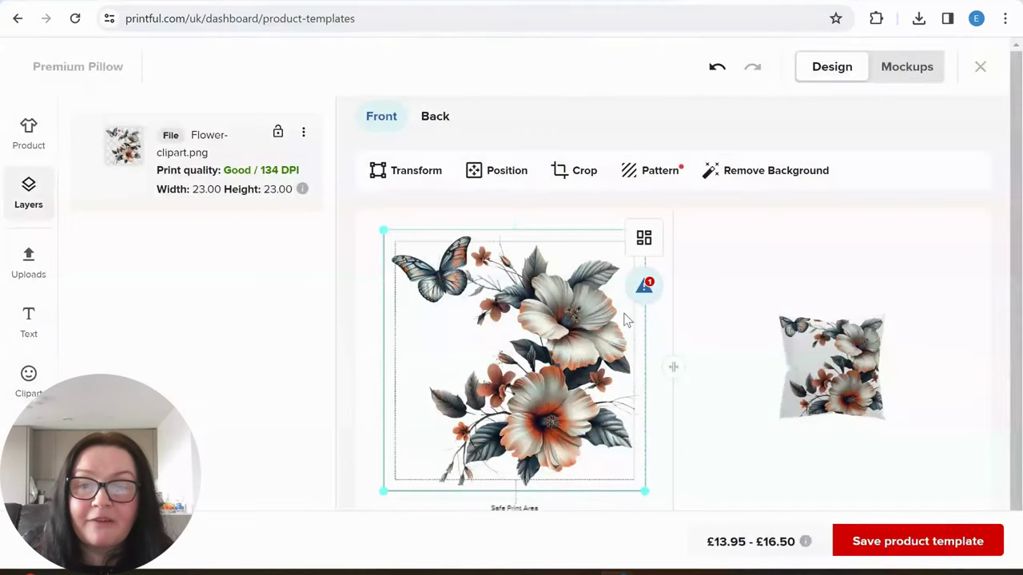
Scale the reapplied front flower clipart down to about 20.05 × 20.05 so it fits within the safe print area
scroll(744, 424, down, 3)
scroll(743, 425, up, 1)
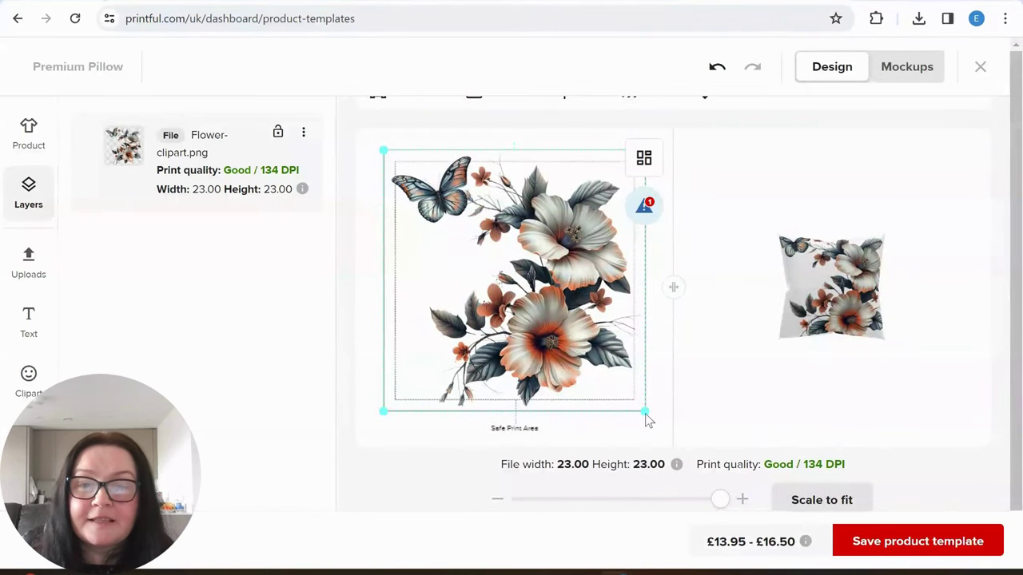
drag(645, 415, 631, 393)
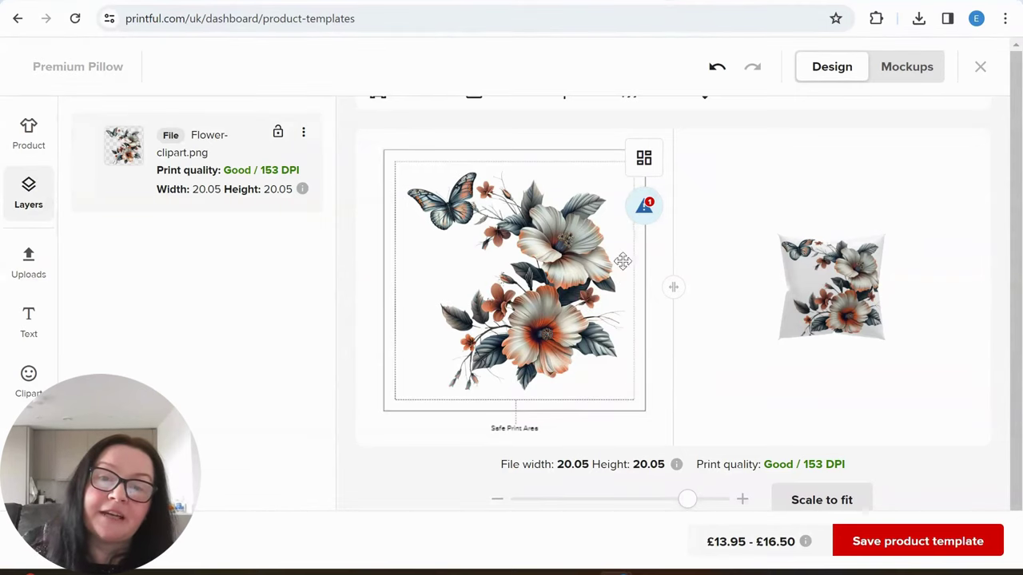
On the pillow's back, scale the flower clipart down to 20.00 × 20.00 and shift it to the safe print area's left edge
mouse_move(645, 209)
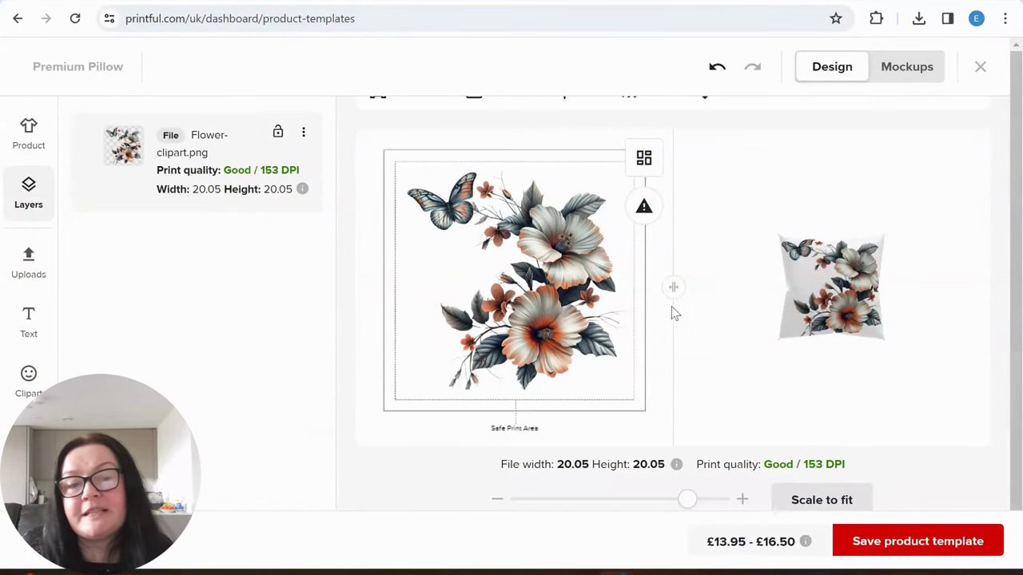
scroll(674, 314, up, 3)
click(434, 134)
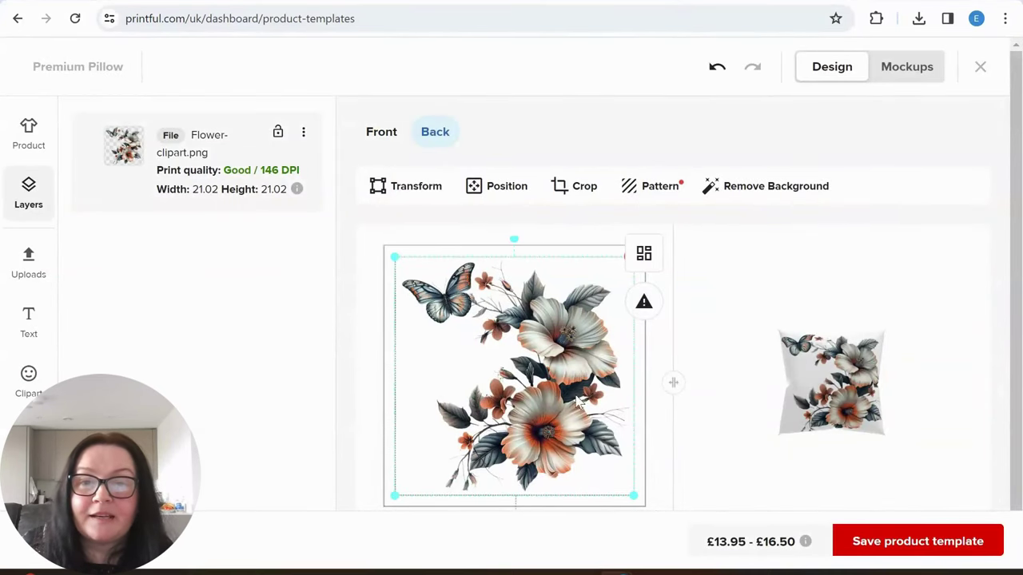
scroll(577, 404, down, 1)
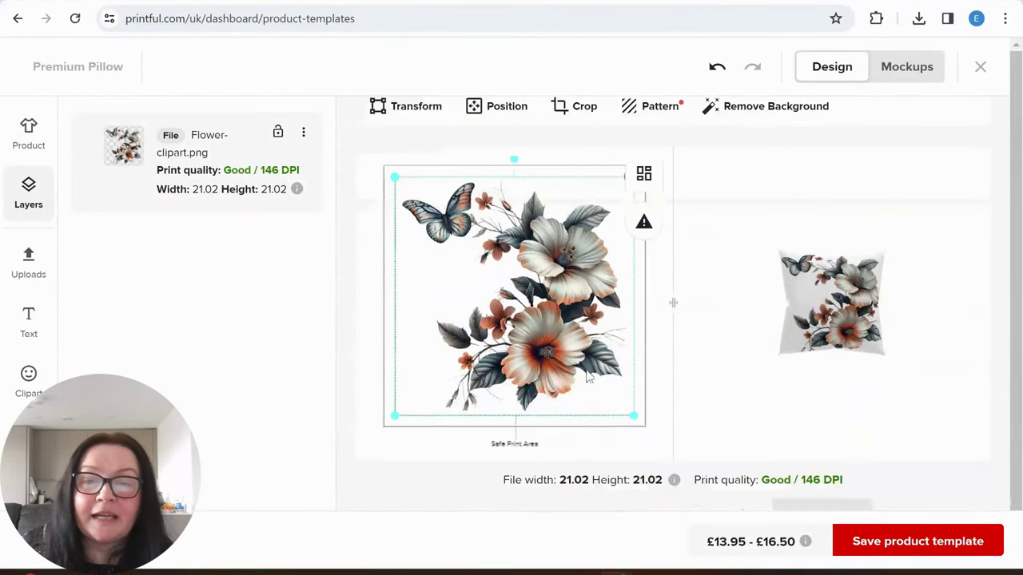
click(636, 419)
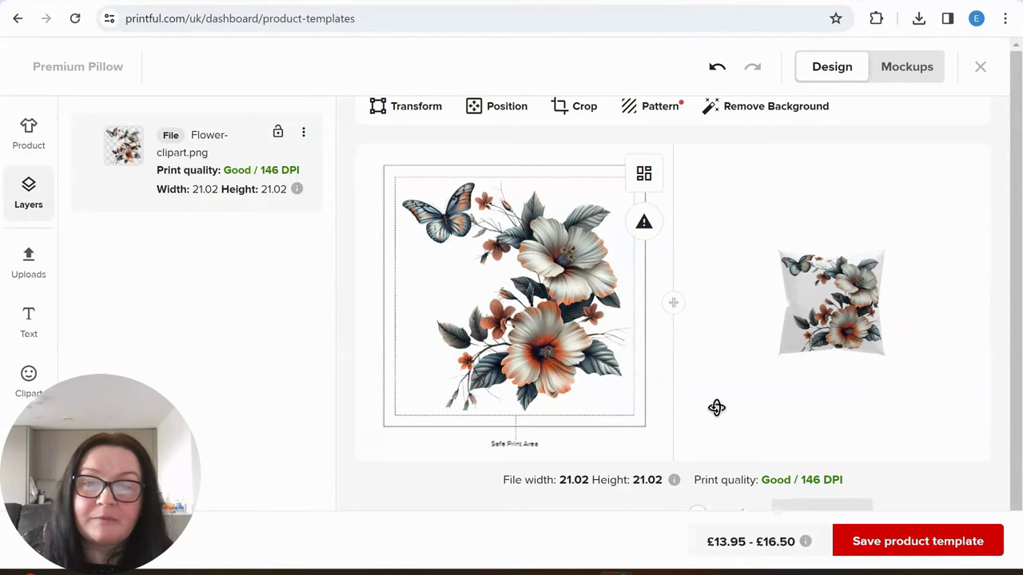
click(540, 346)
drag(394, 175, 400, 183)
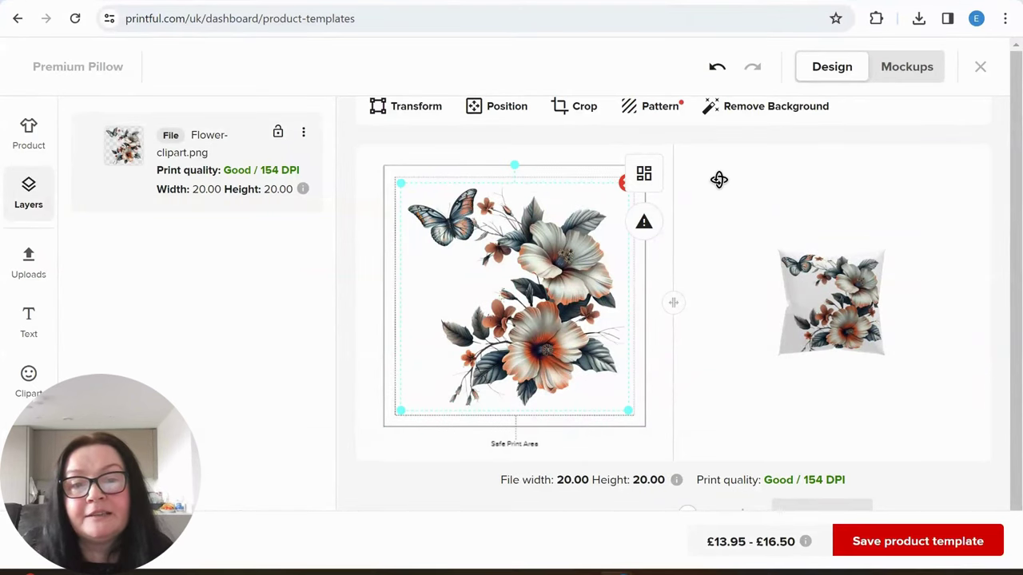
drag(553, 340, 544, 339)
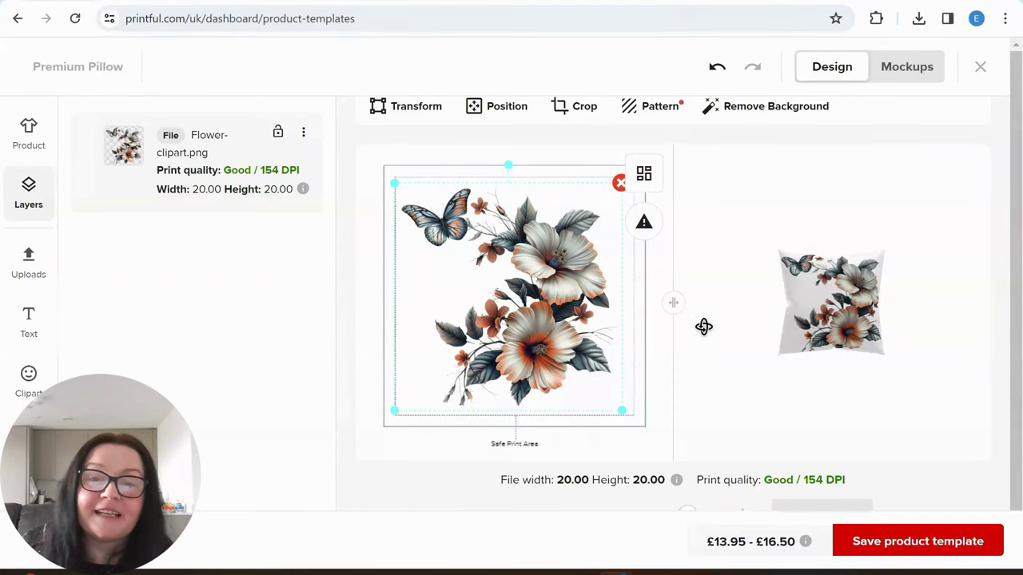
Preview the flower pillow's mockups, comparing the chair scenes and the plain-background images
click(932, 71)
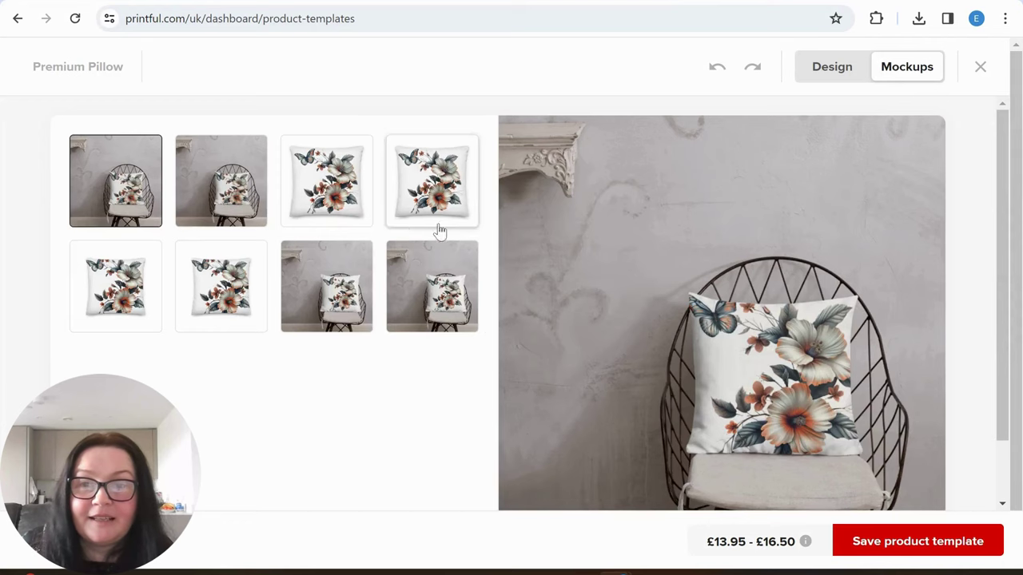
click(335, 288)
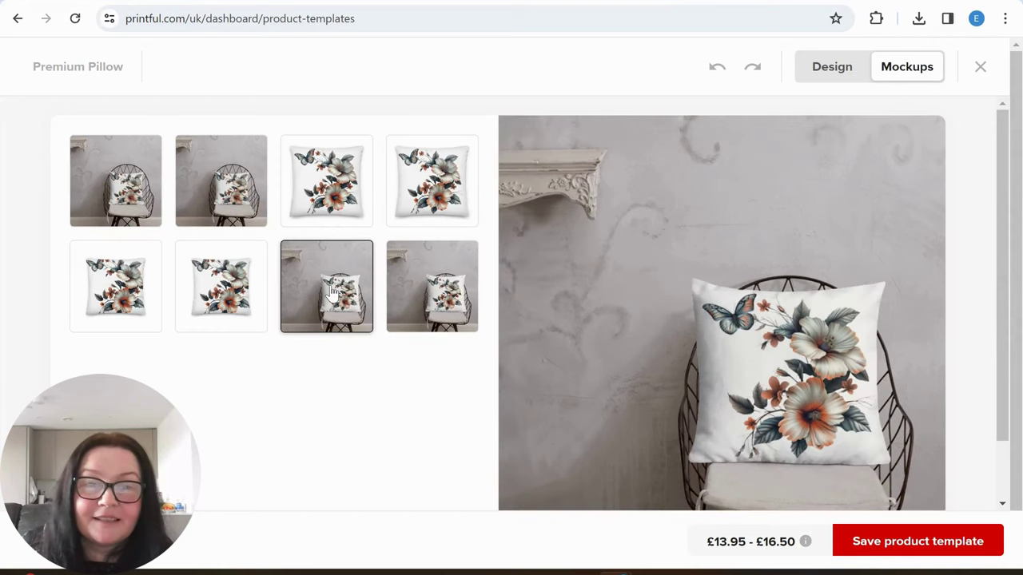
click(426, 296)
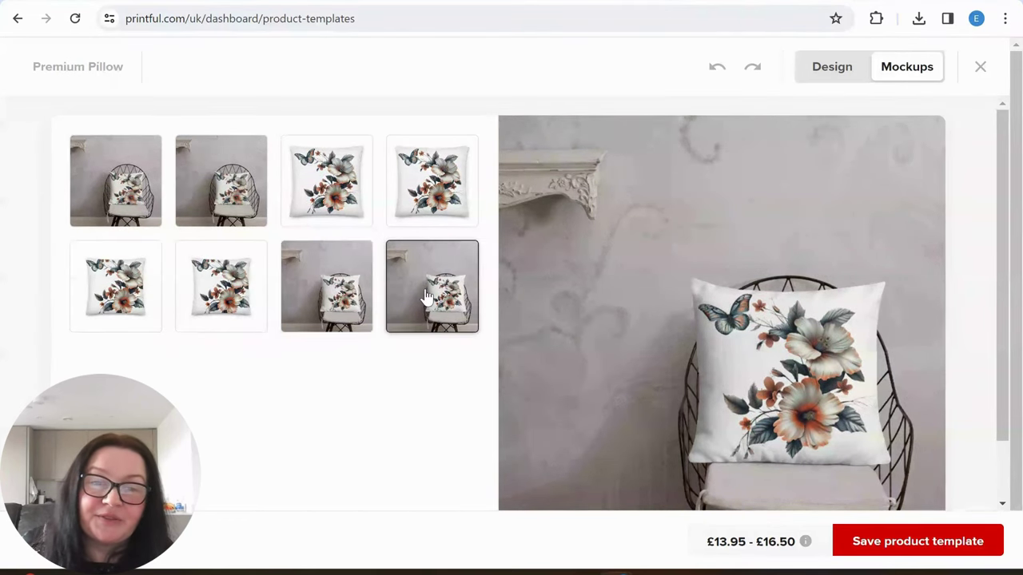
click(364, 304)
click(223, 306)
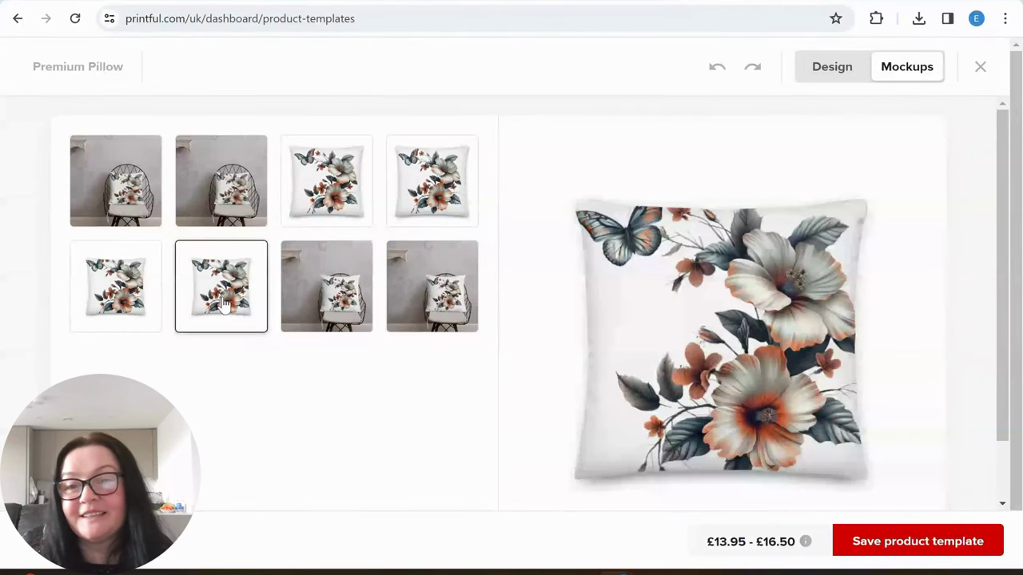
click(126, 306)
Return to the pillow's design view and save the product template
click(847, 66)
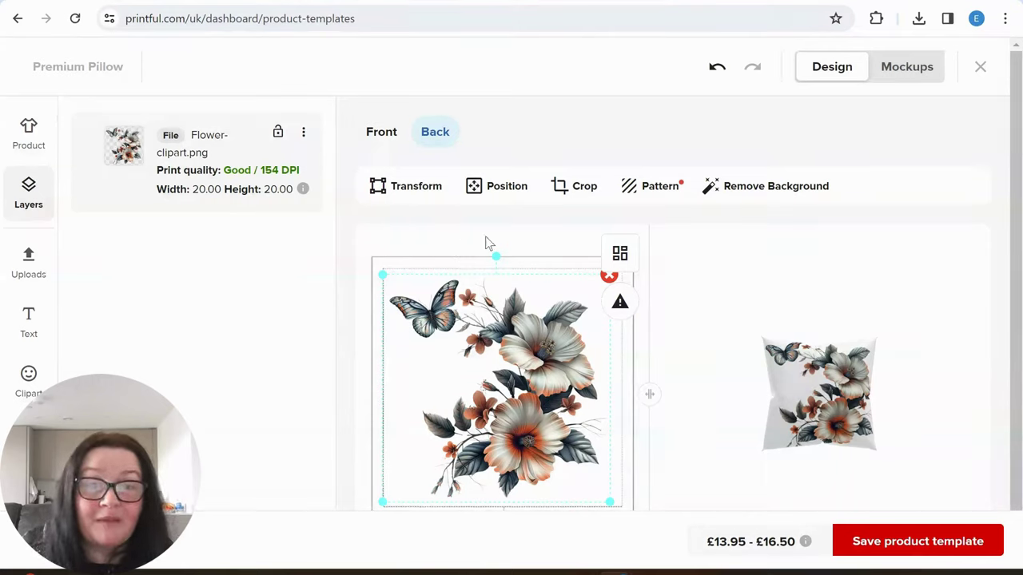
scroll(563, 282, down, 3)
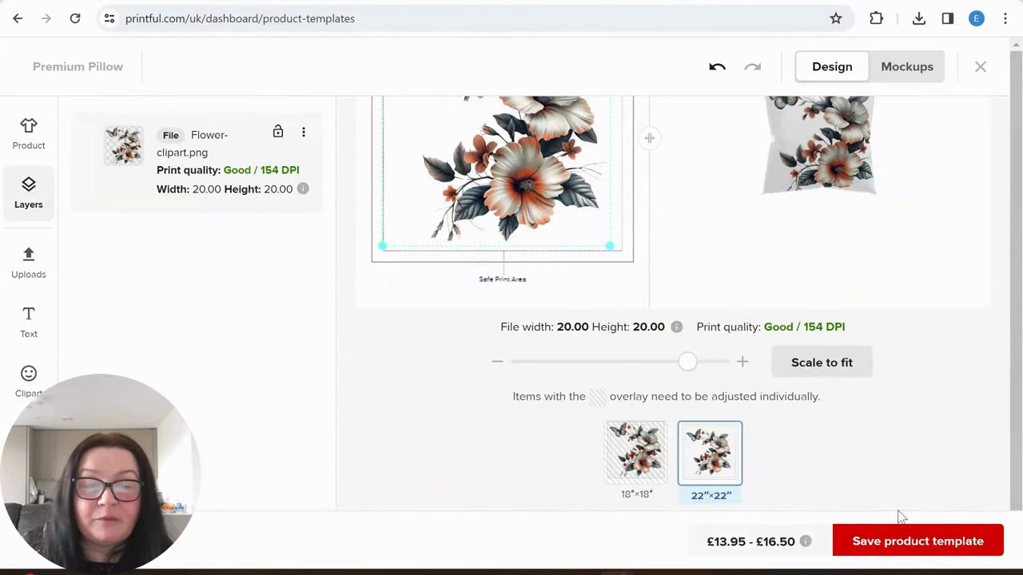
click(882, 550)
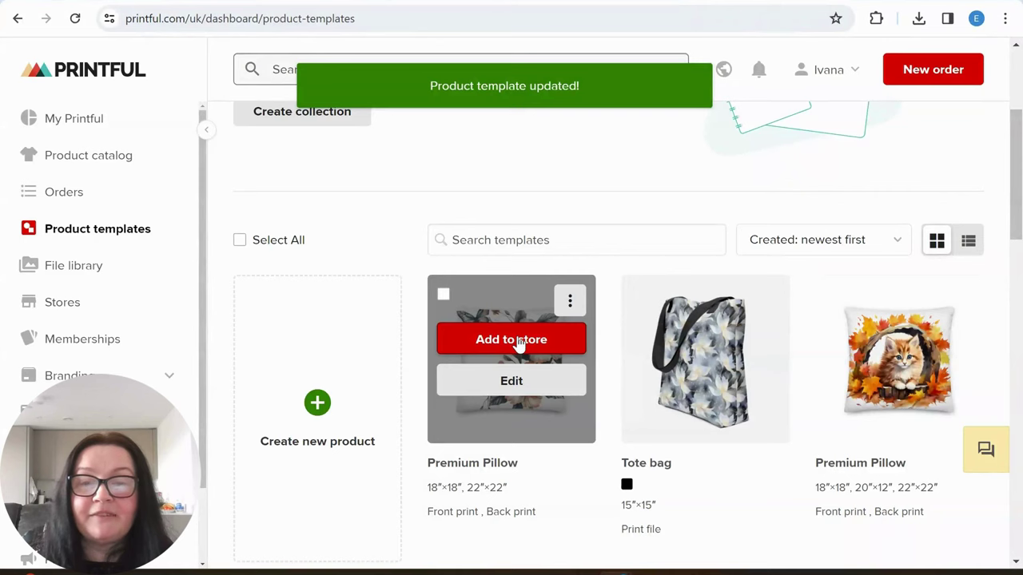
Start adding the updated flower Premium Pillow template to the Etsy store, keeping 18″×18″ and 22″×22″, and opt for basic mockups
click(518, 341)
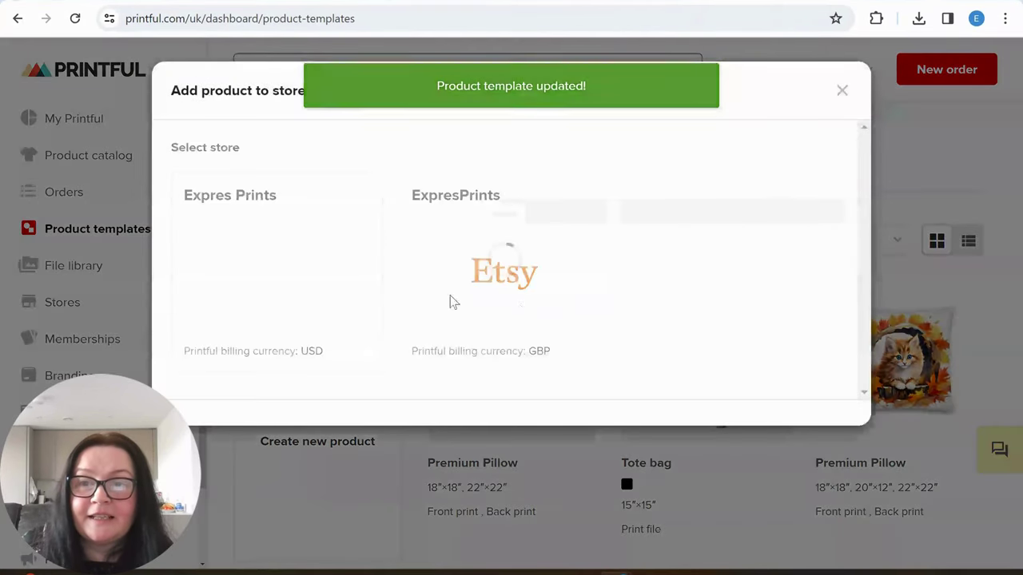
click(217, 258)
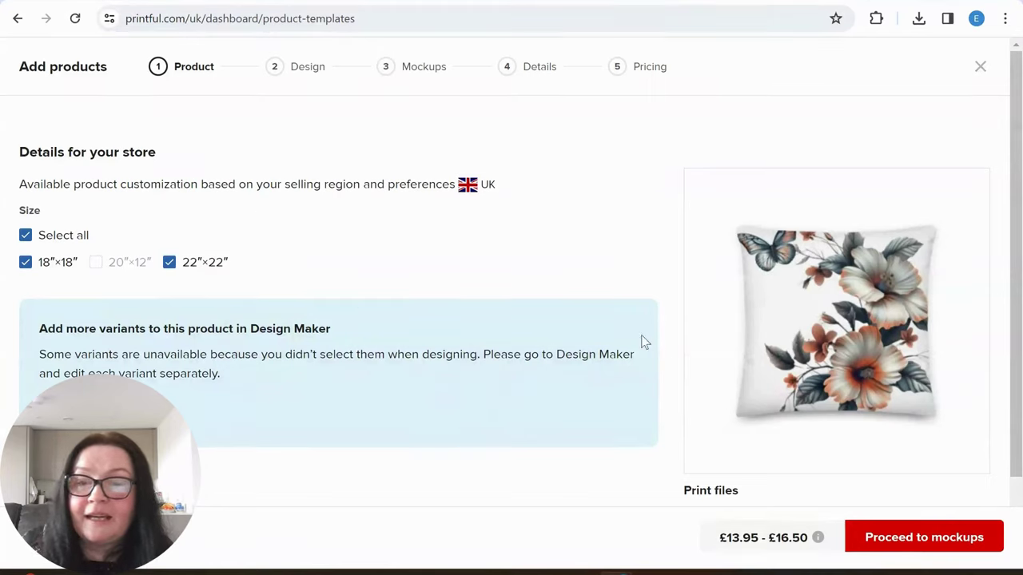
click(921, 538)
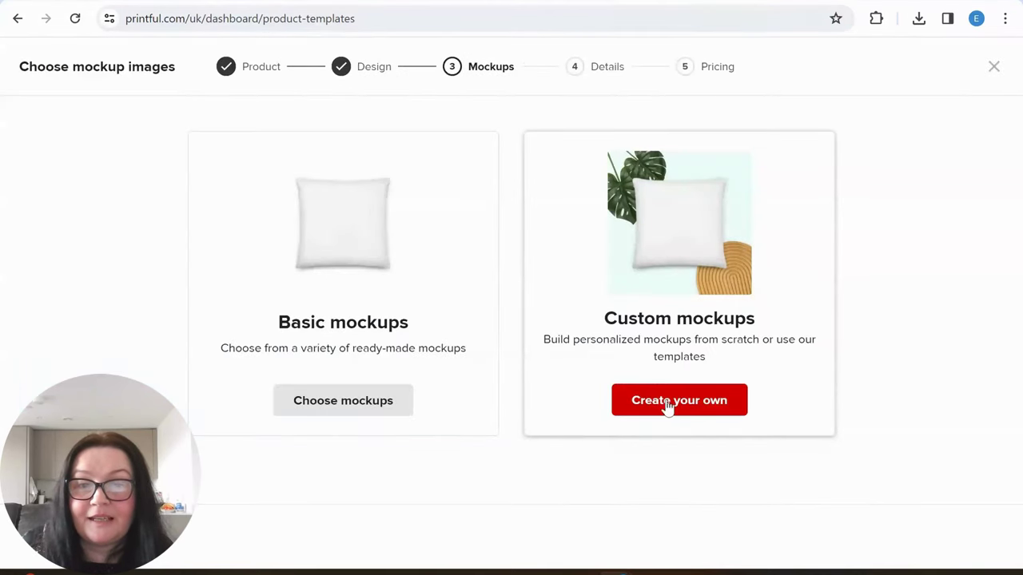
click(342, 406)
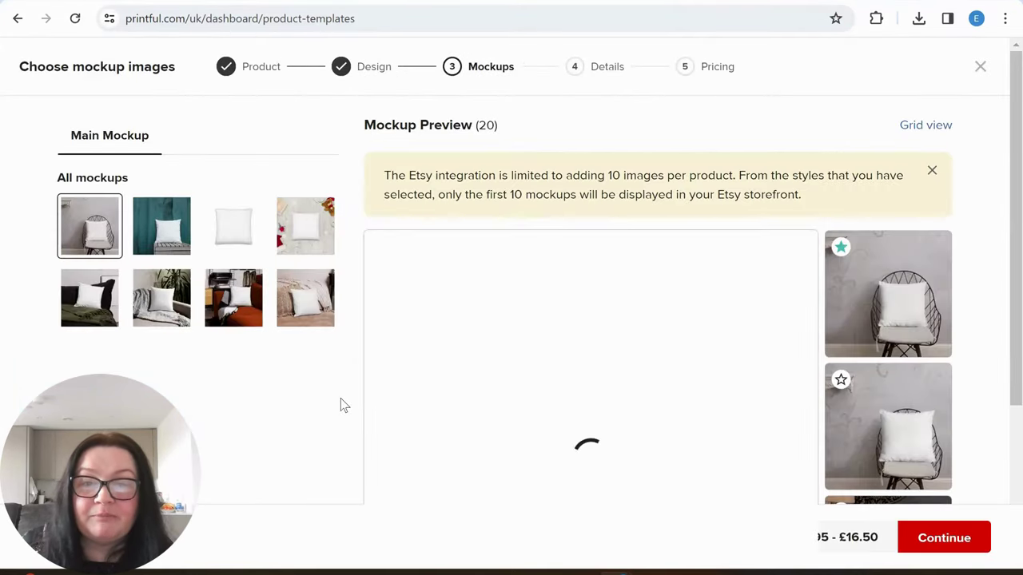
Look through the preview images of the grey-wall chair mockup set and its Indoors Lifestyle scenes
scroll(616, 352, down, 2)
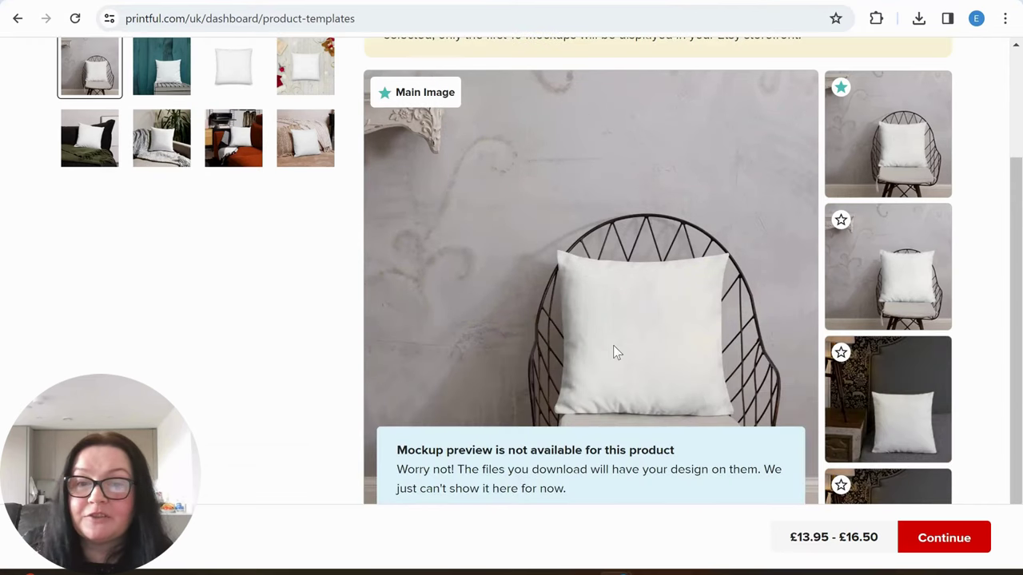
scroll(673, 334, down, 1)
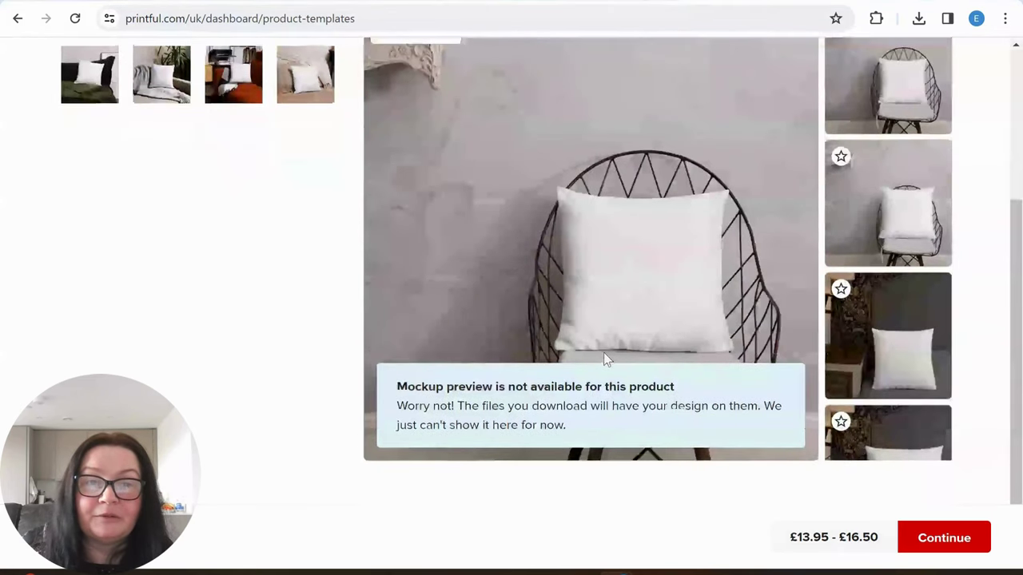
scroll(604, 352, up, 3)
scroll(730, 290, down, 3)
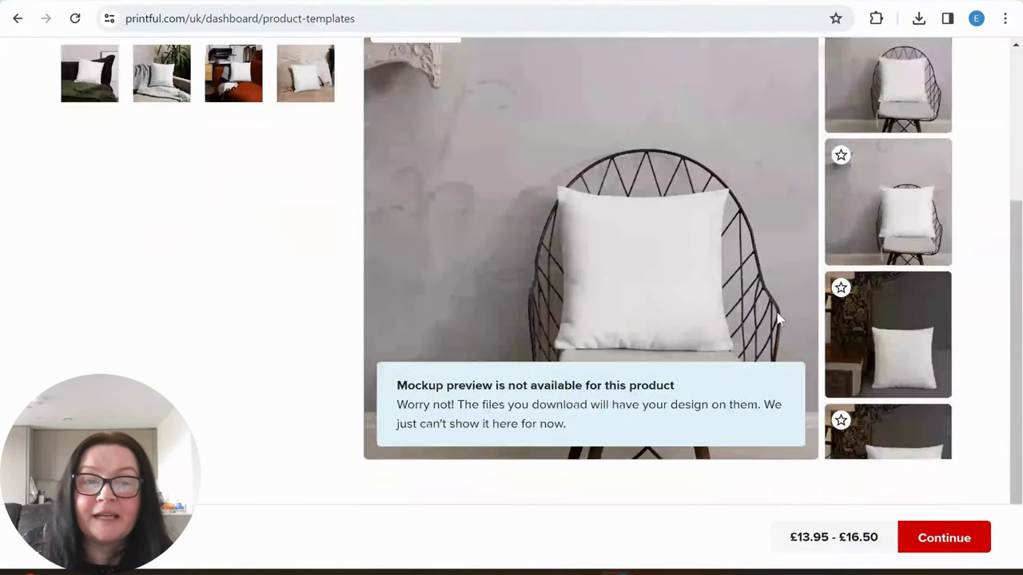
scroll(883, 322, down, 5)
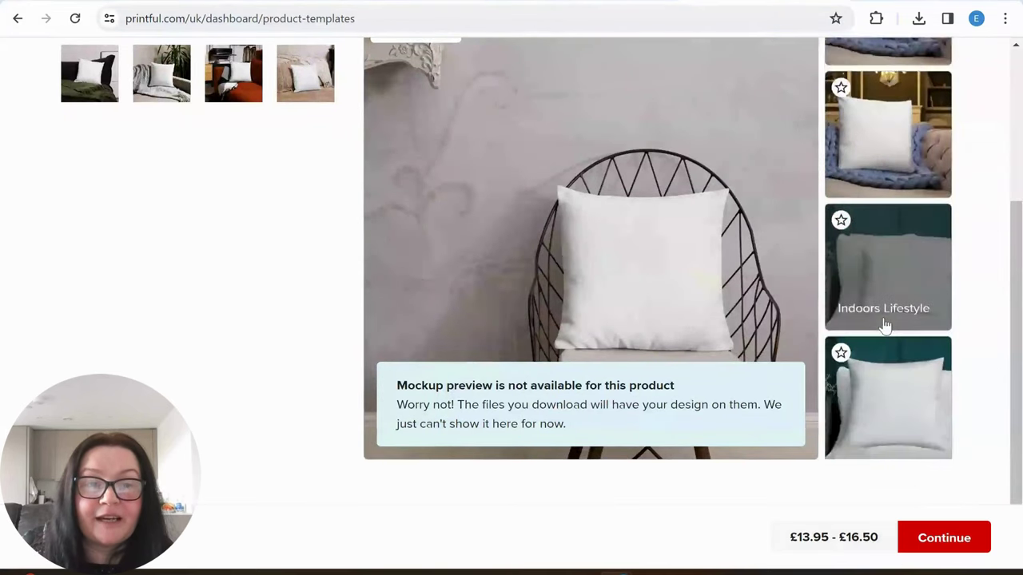
scroll(940, 340, down, 5)
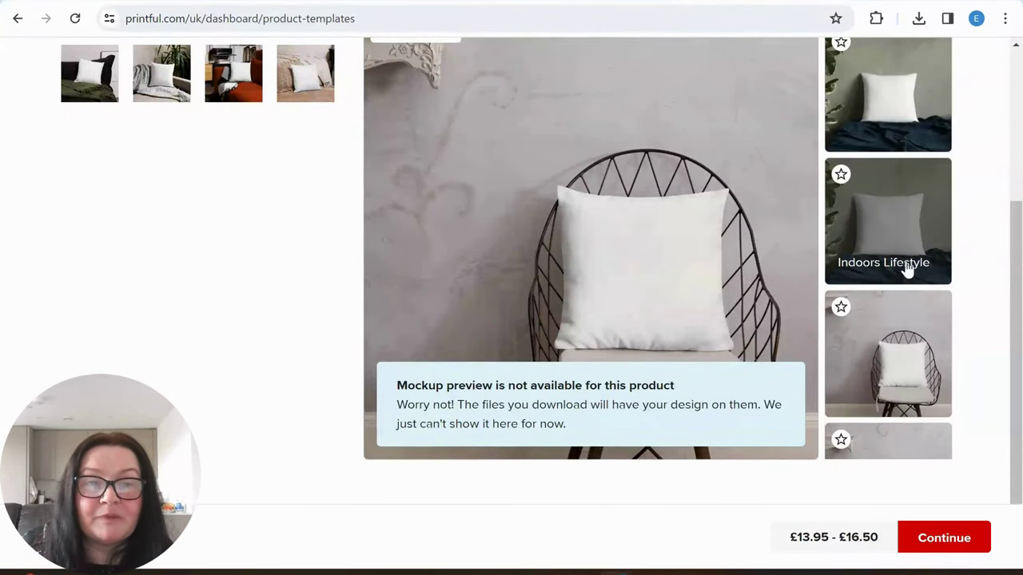
scroll(895, 274, down, 1)
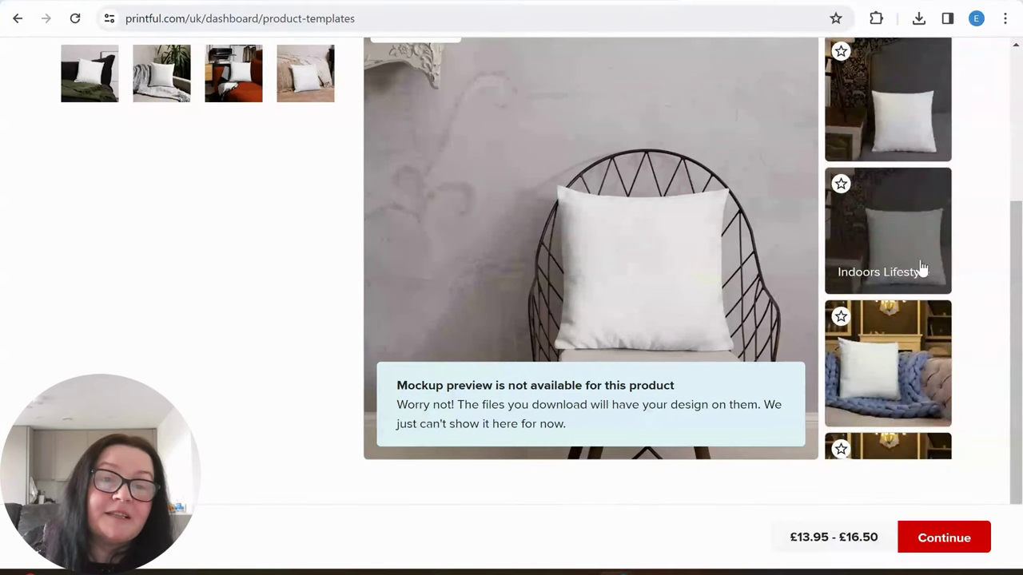
scroll(900, 260, down, 5)
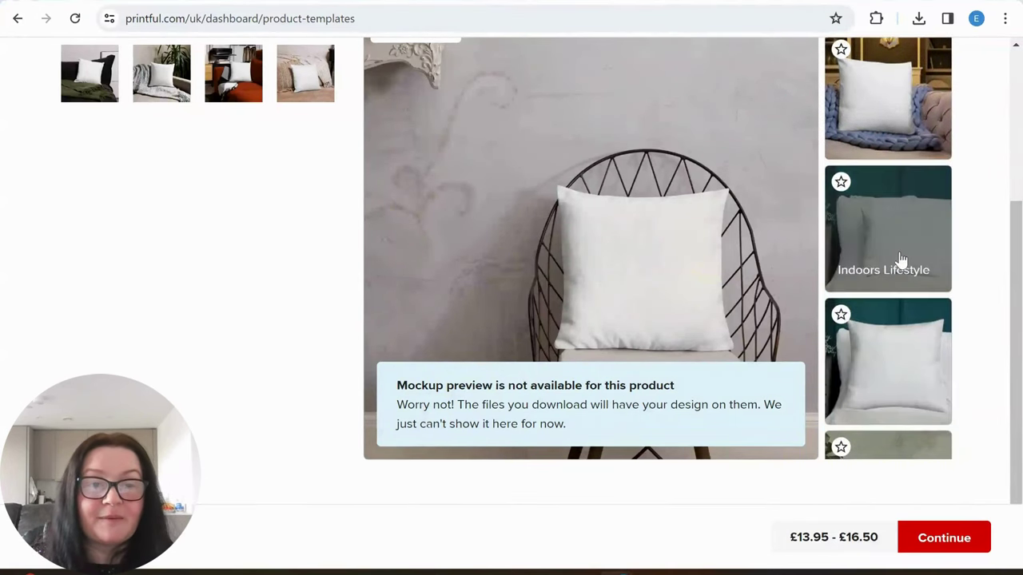
scroll(959, 286, up, 3)
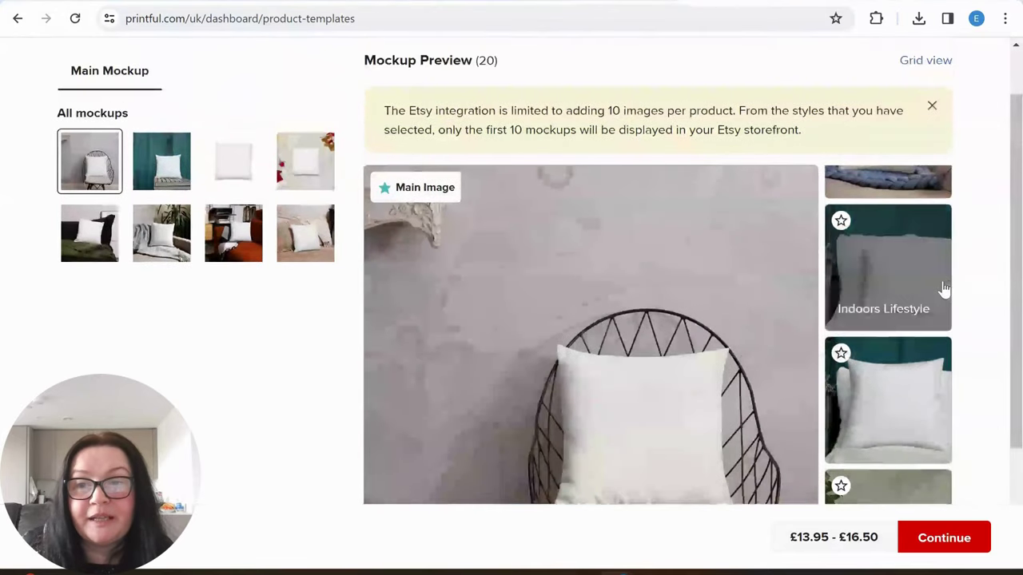
Choose the plain white-background pillow mockup set and continue to the product details
scroll(879, 278, up, 3)
click(235, 166)
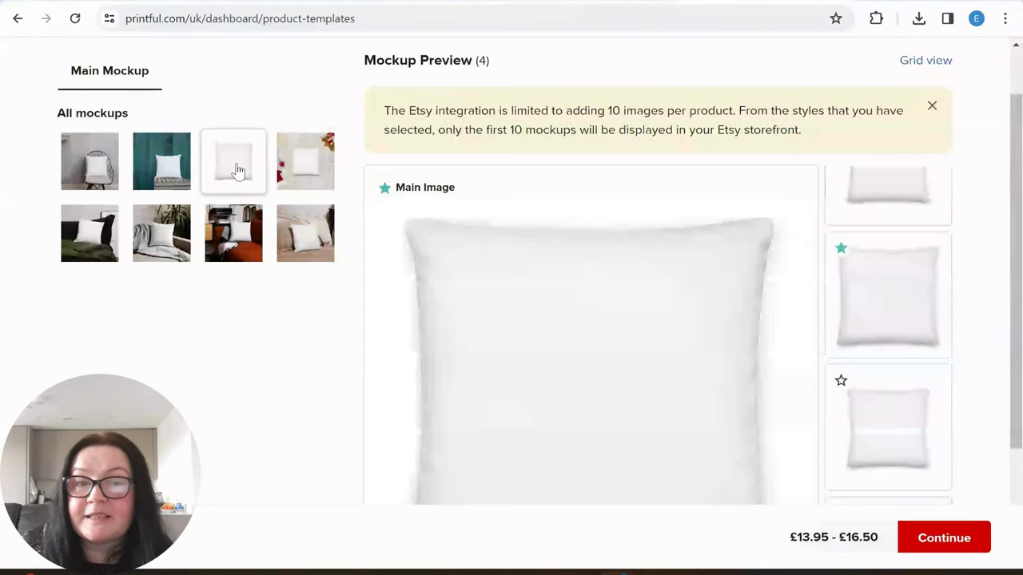
click(946, 539)
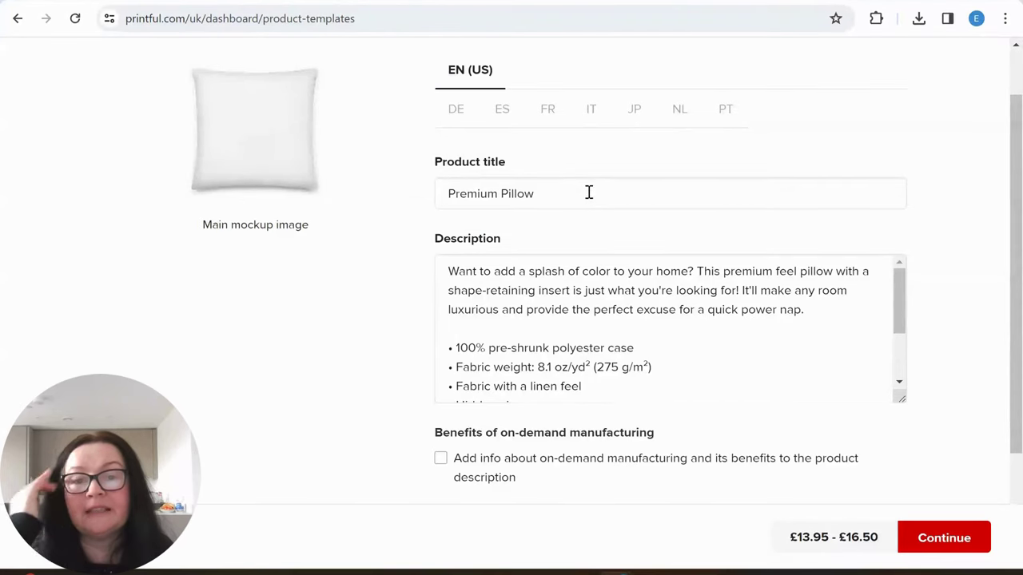
Review the product title and description, and add the on-demand manufacturing benefits info to the description
click(582, 195)
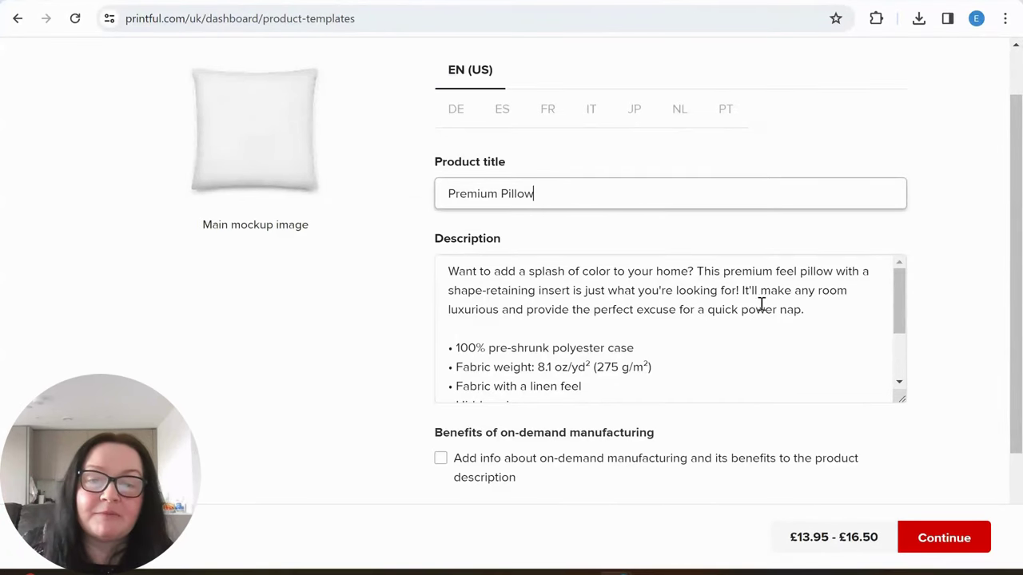
scroll(664, 381, down, 5)
scroll(198, 296, down, 1)
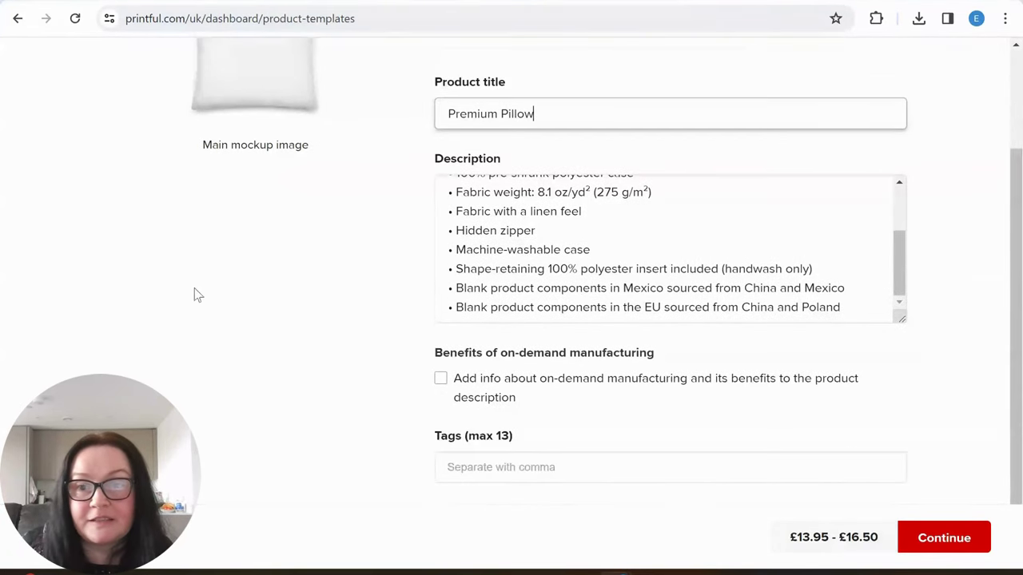
scroll(198, 296, up, 2)
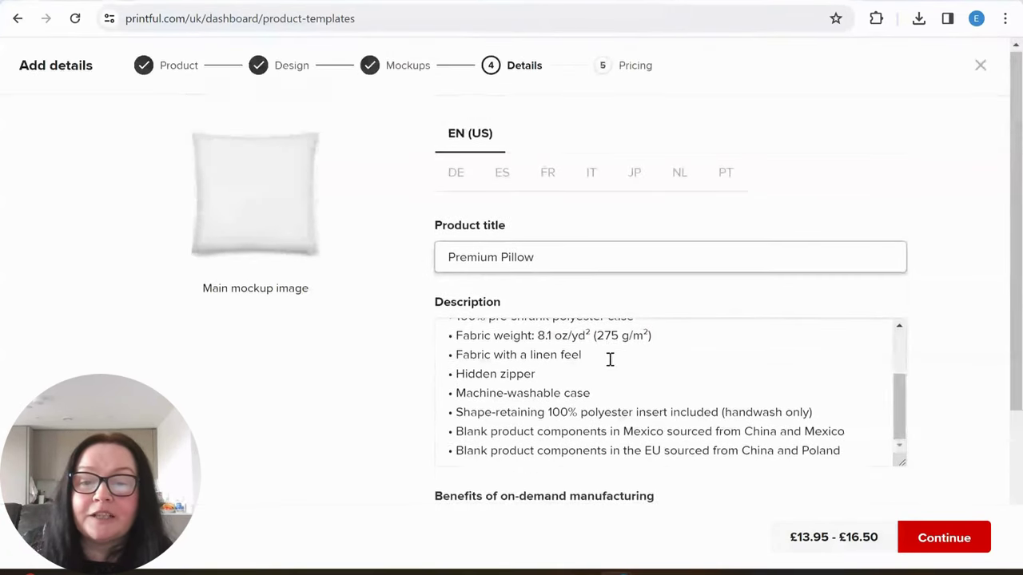
scroll(610, 360, down, 3)
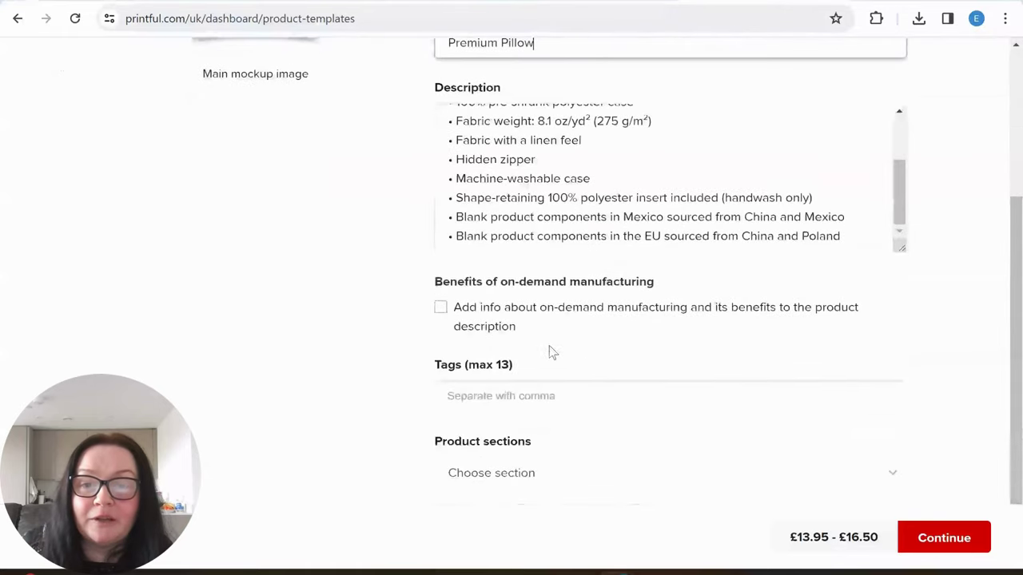
click(441, 309)
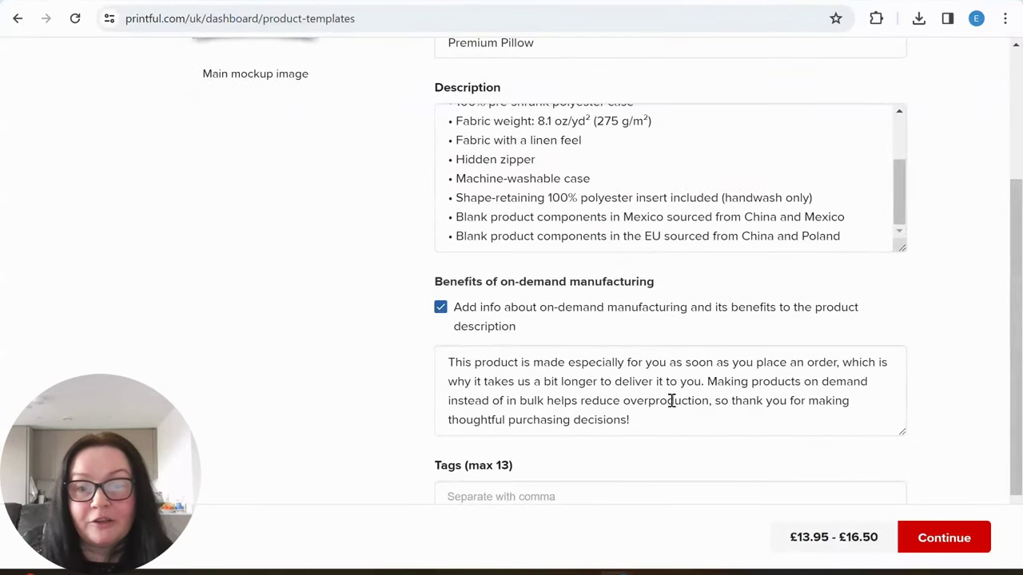
Check the available product sections without choosing one, leave the tags empty, and continue to the pricing
scroll(672, 401, down, 1)
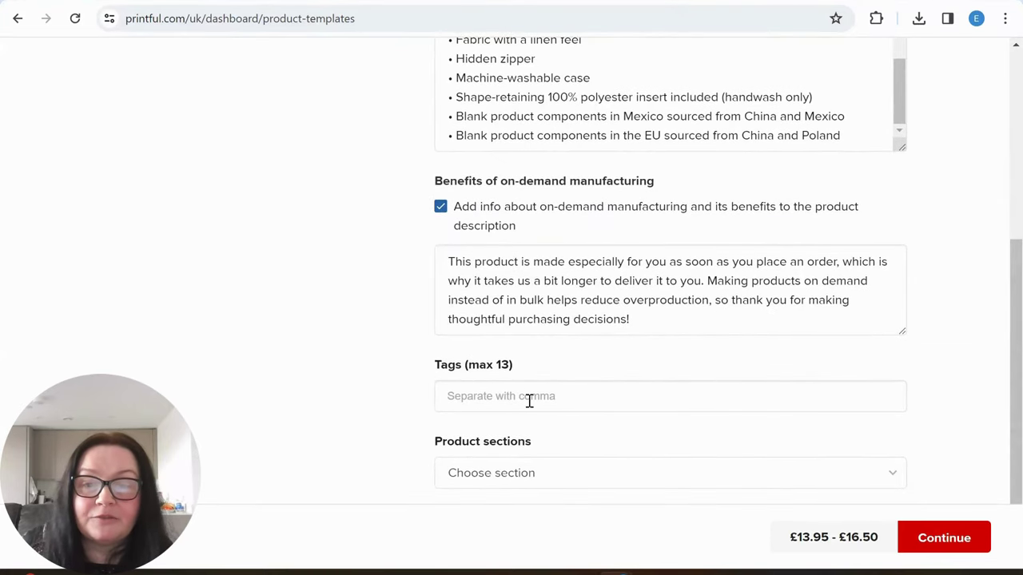
click(496, 474)
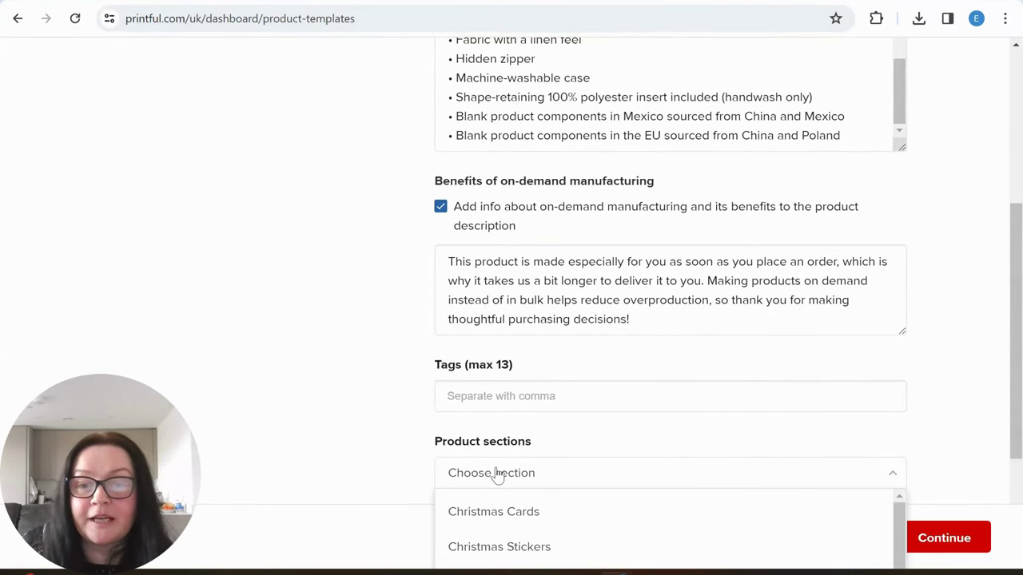
scroll(397, 437, down, 2)
scroll(541, 416, down, 5)
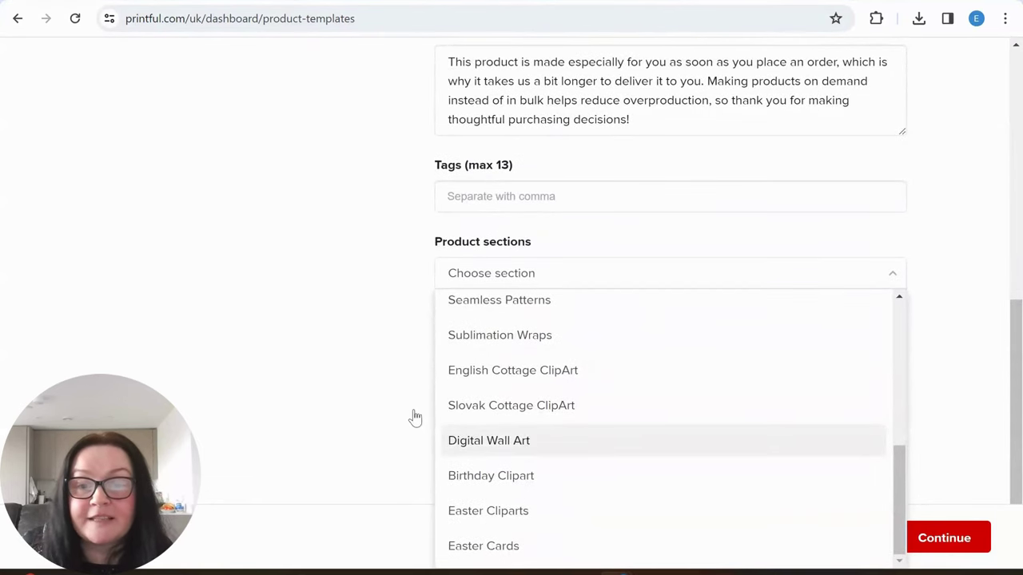
scroll(354, 404, up, 3)
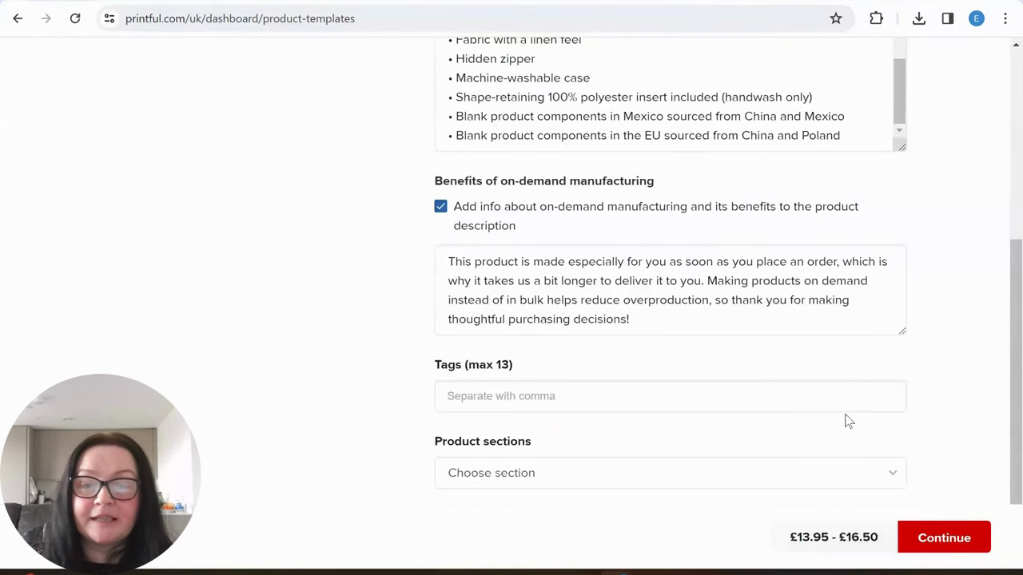
click(948, 543)
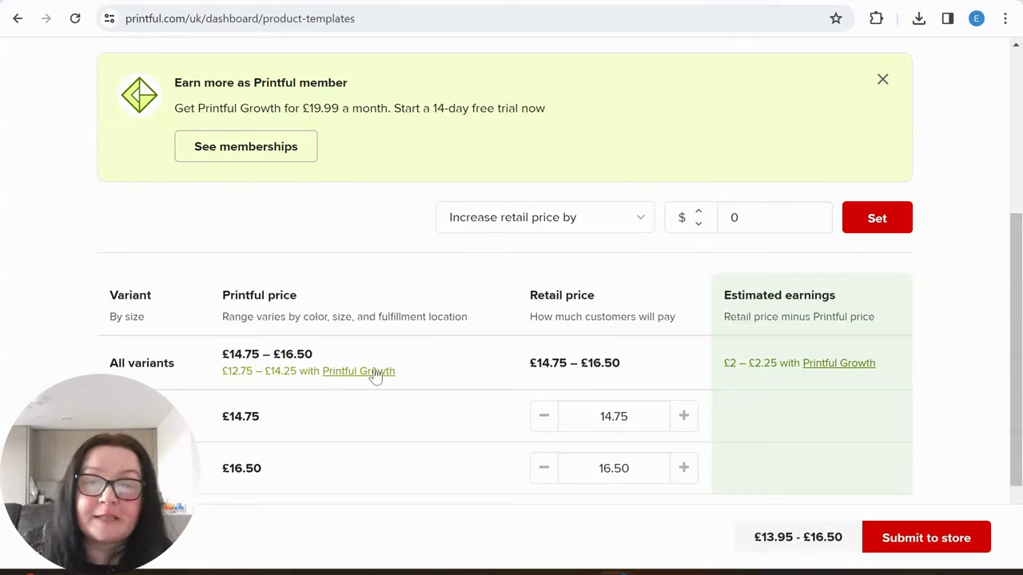
Increase the retail price of all pillow variants by £5, using pounds instead of dollars as the unit
click(564, 220)
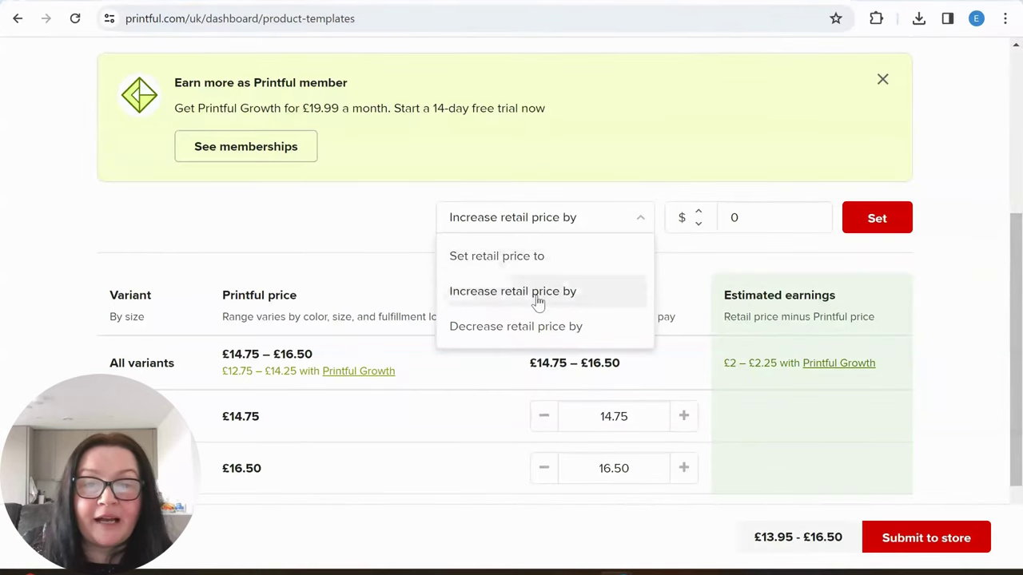
click(697, 227)
click(696, 223)
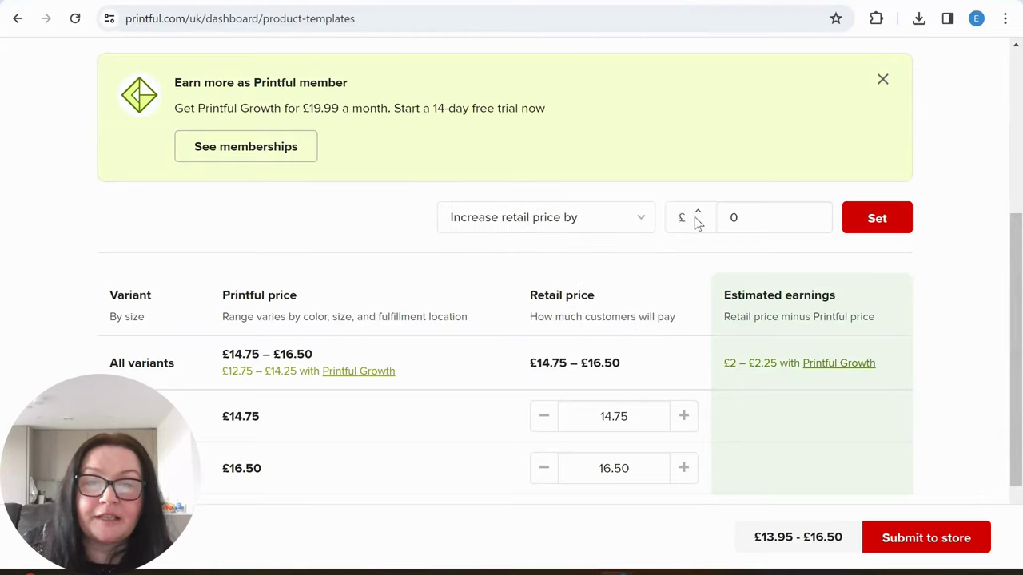
drag(749, 216, 716, 224)
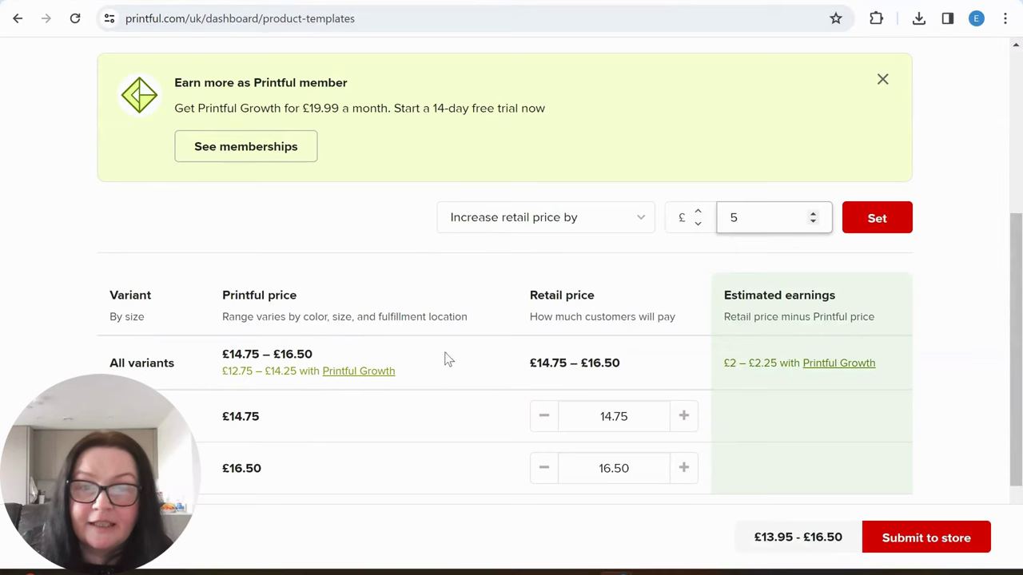
scroll(443, 373, down, 2)
scroll(442, 375, up, 2)
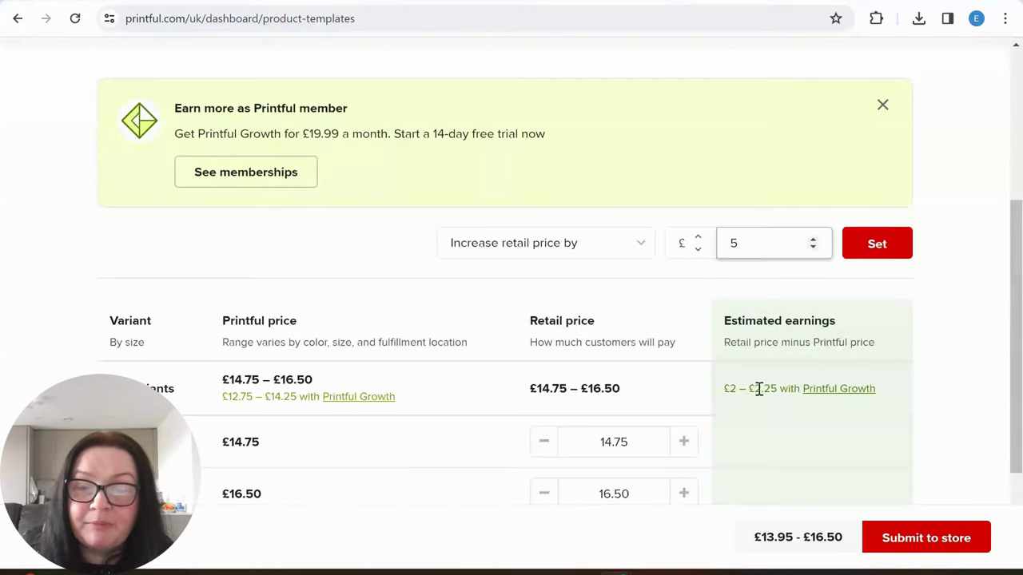
click(877, 257)
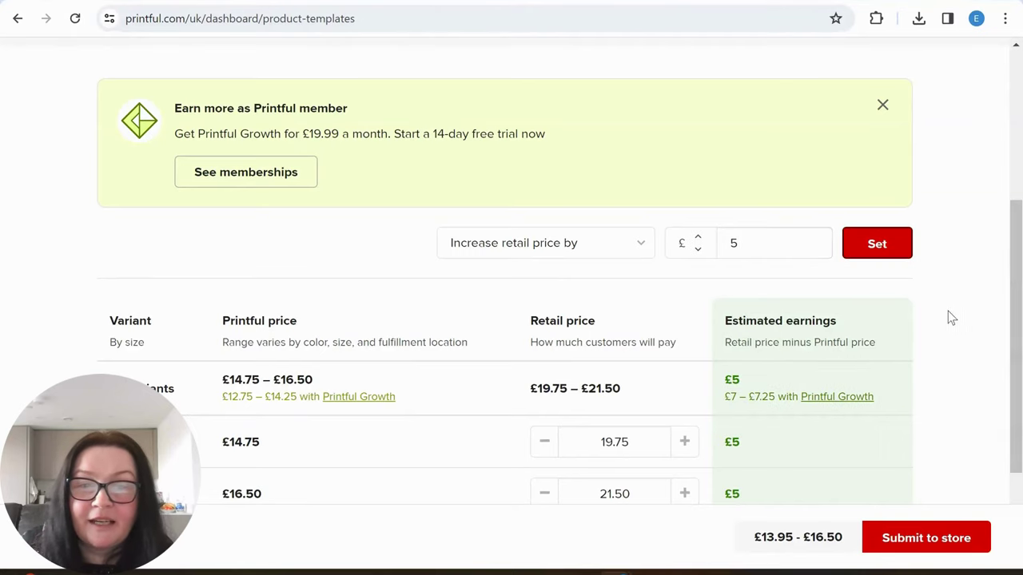
Review the retail prices and earnings for the 18″×18″ and 22″×22″ pillows and submit the product to the store
scroll(959, 435, down, 1)
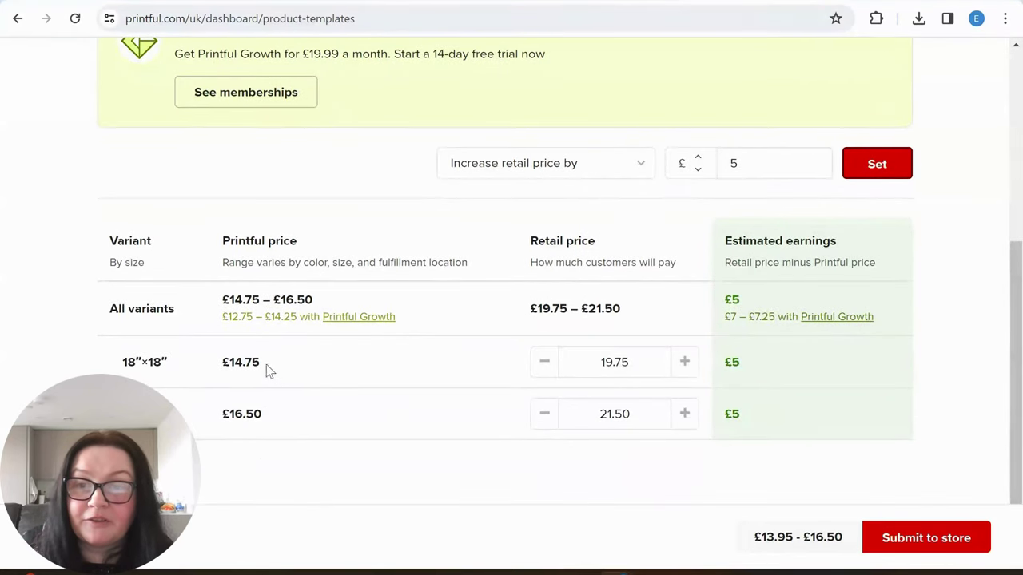
scroll(735, 457, down, 1)
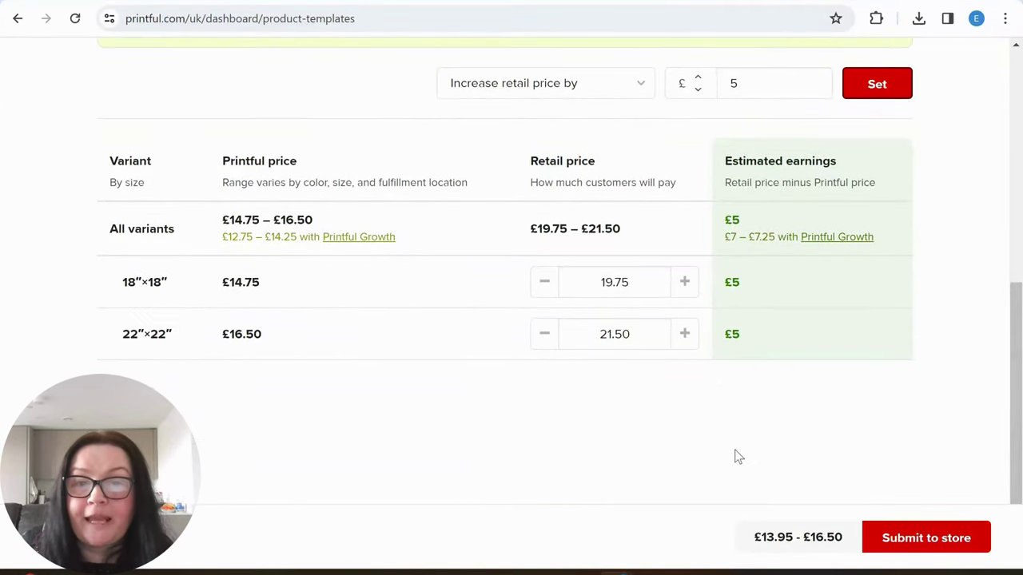
scroll(827, 388, up, 2)
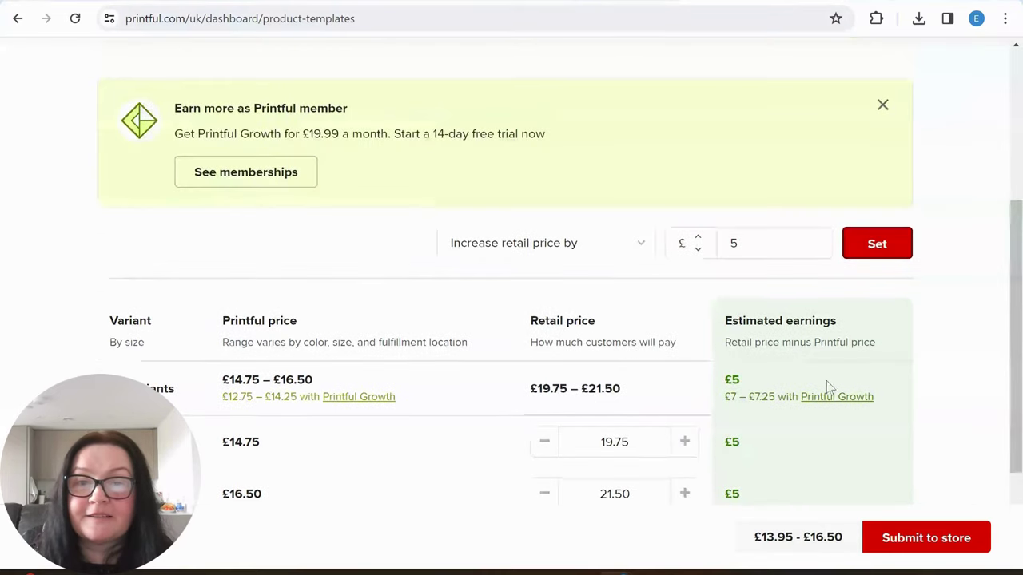
click(922, 541)
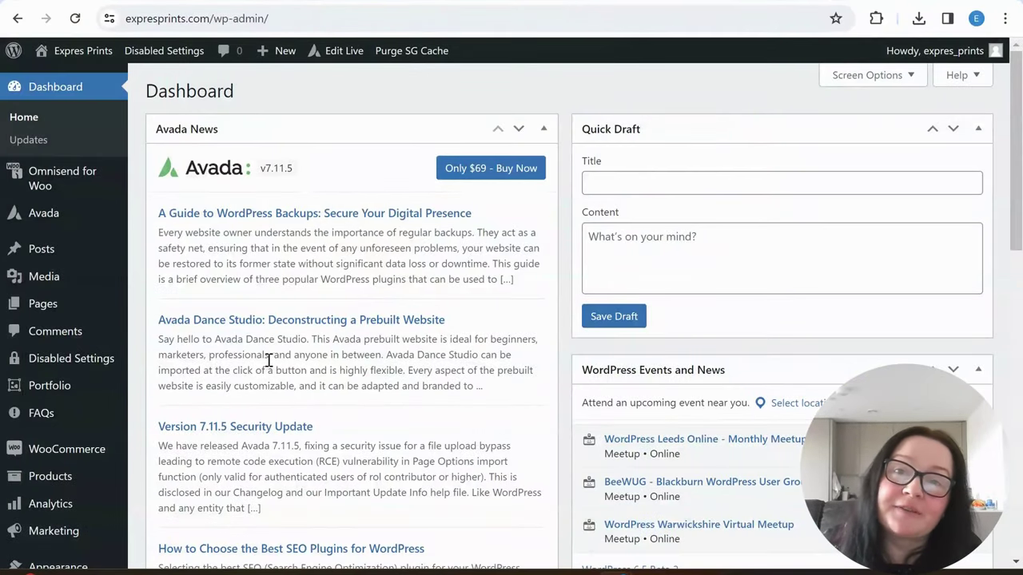
Look over the Expres Prints WordPress dashboard and view the Avada theme's product page on ThemeForest
scroll(327, 381, down, 5)
scroll(336, 407, up, 3)
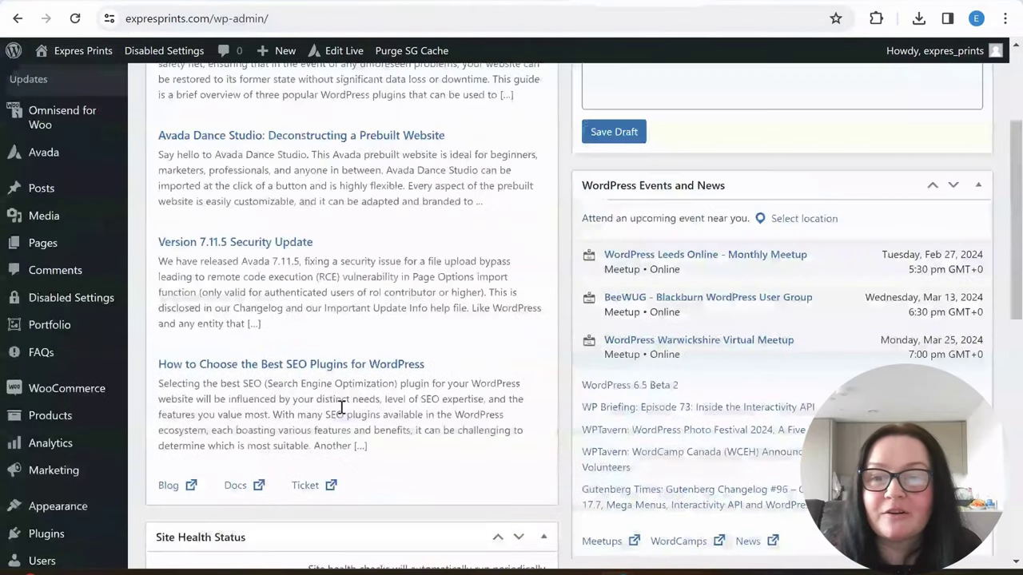
scroll(342, 408, up, 3)
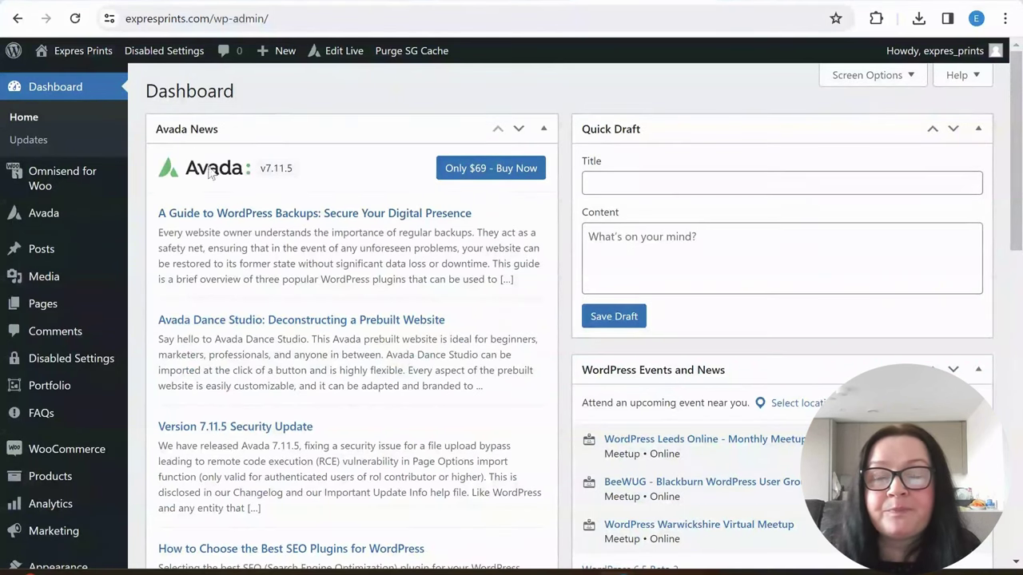
click(788, 2)
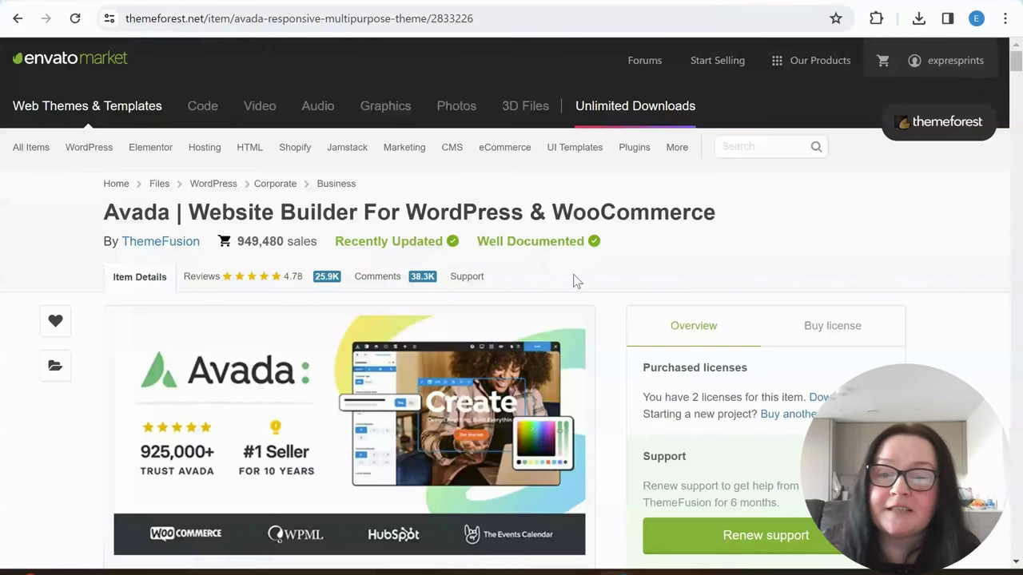
scroll(519, 312, down, 1)
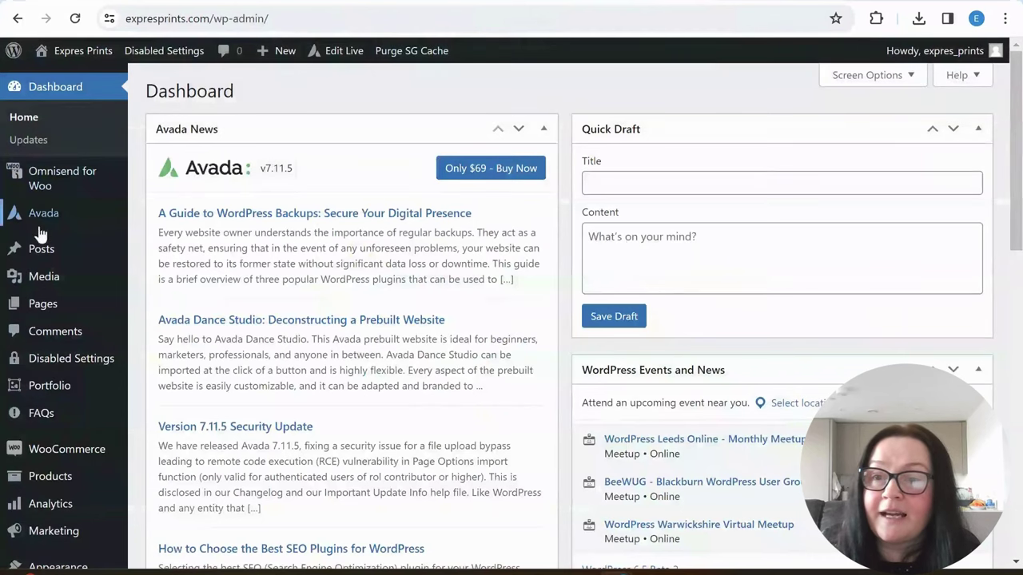
Open Avada's prebuilt websites in the WordPress admin and browse the catalogue of sites available for import
mouse_move(55, 219)
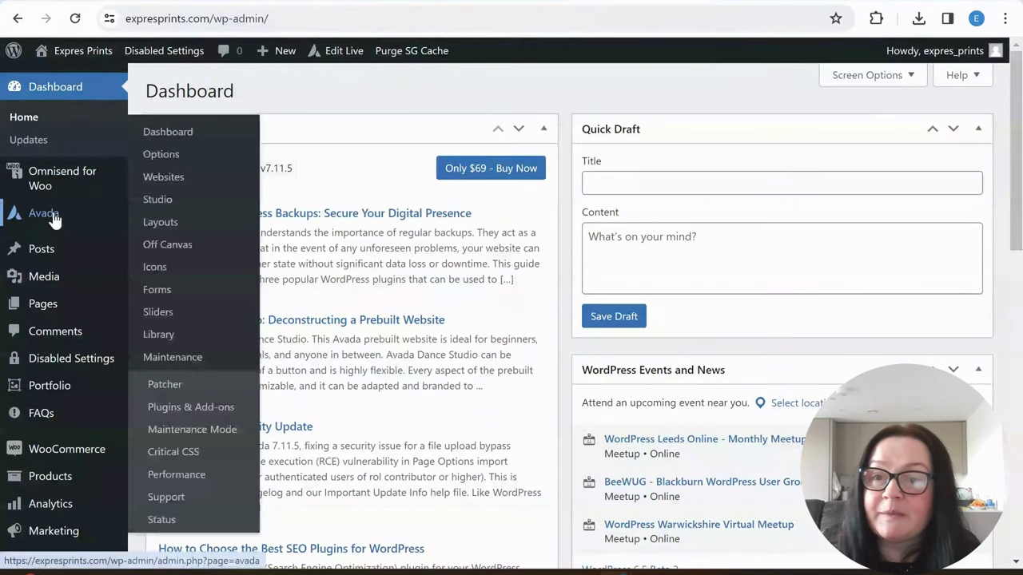
click(172, 180)
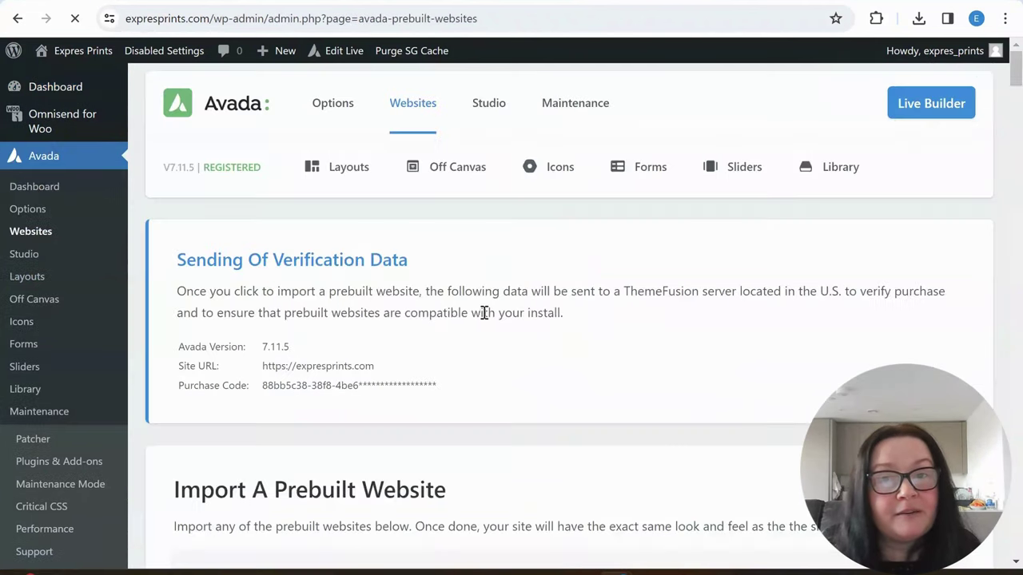
scroll(477, 310, down, 6)
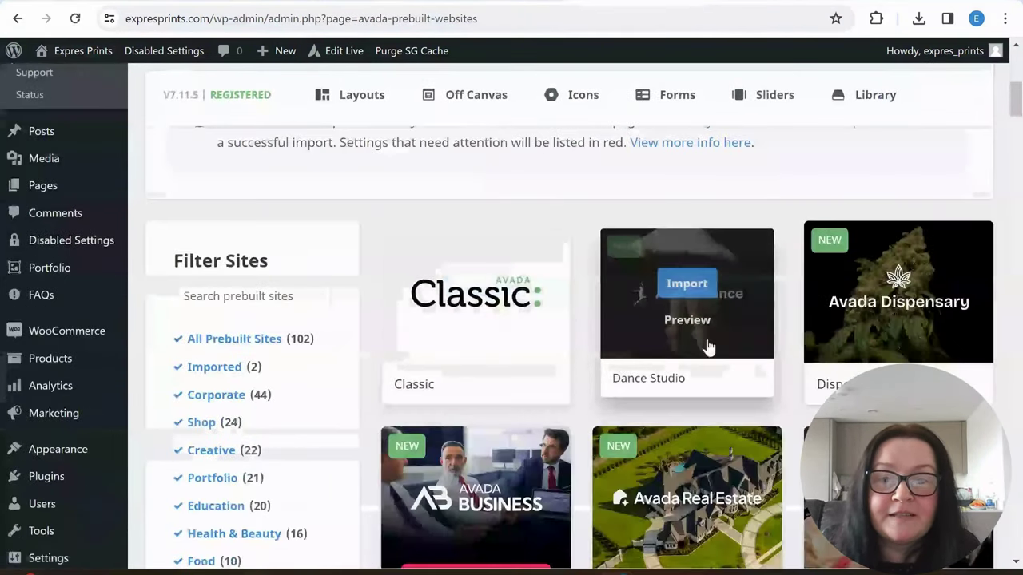
scroll(660, 344, down, 3)
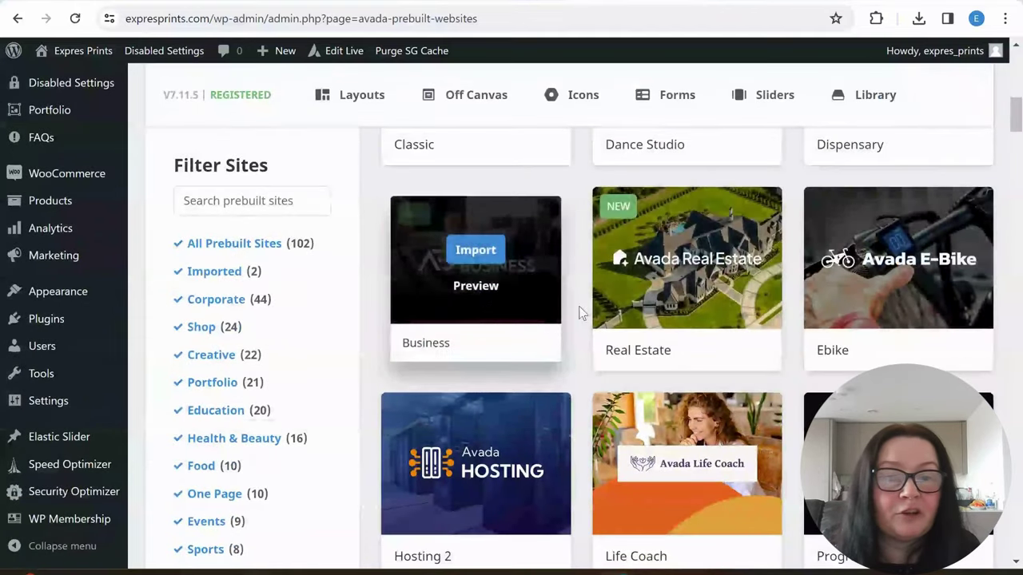
scroll(833, 331, down, 2)
scroll(833, 332, down, 12)
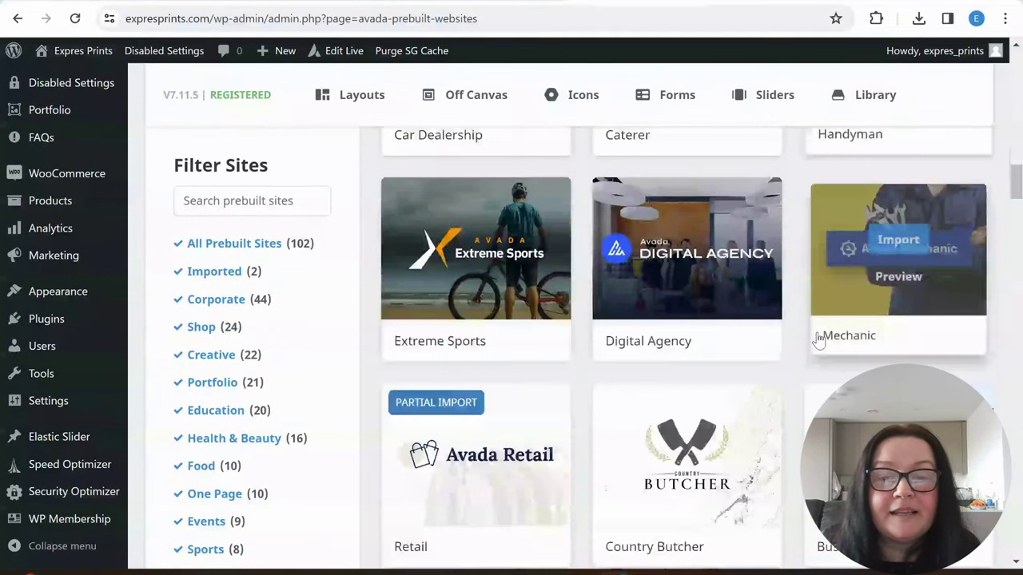
scroll(552, 365, down, 3)
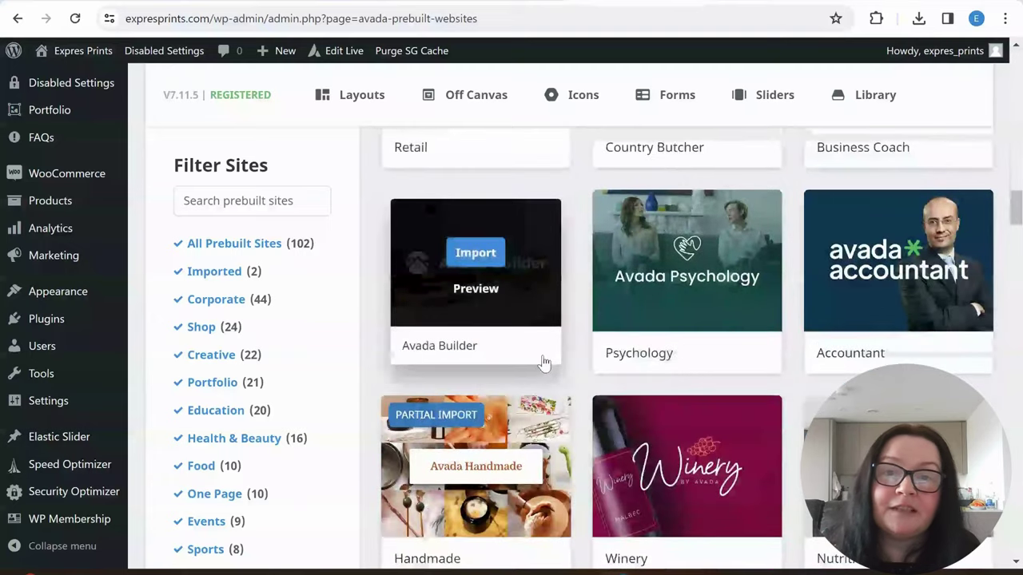
scroll(520, 378, down, 2)
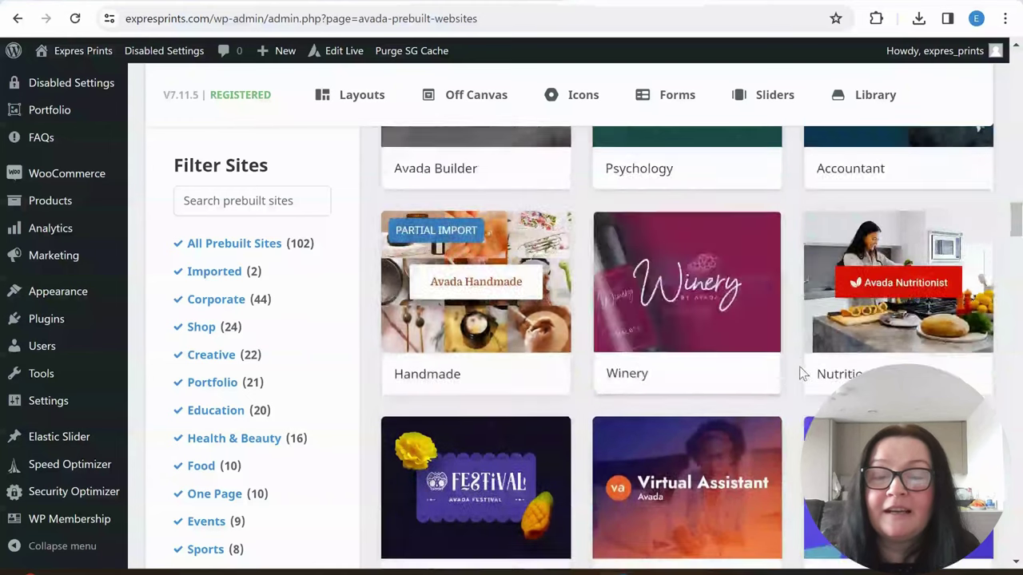
scroll(803, 367, down, 10)
scroll(799, 381, down, 15)
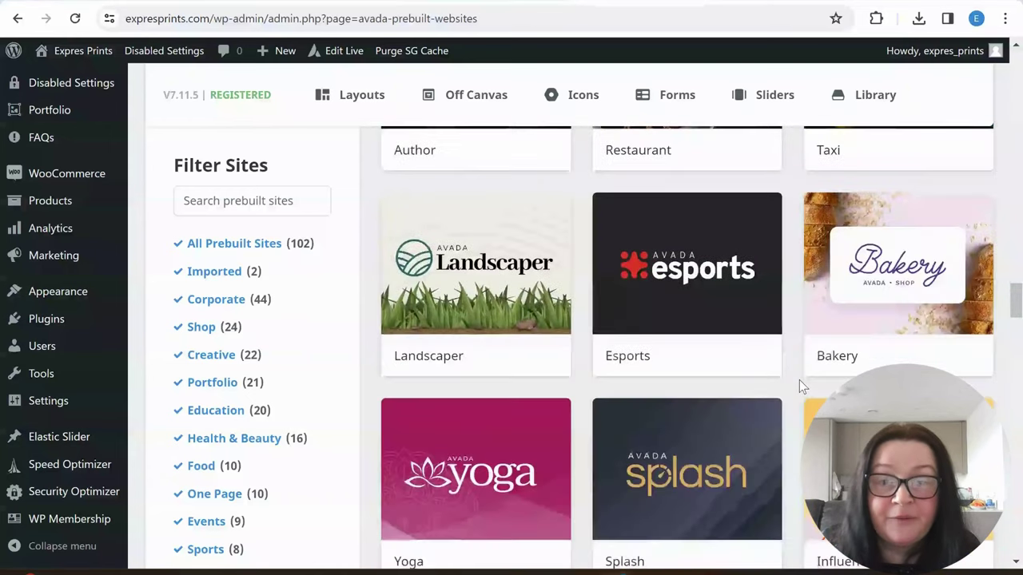
scroll(796, 384, down, 15)
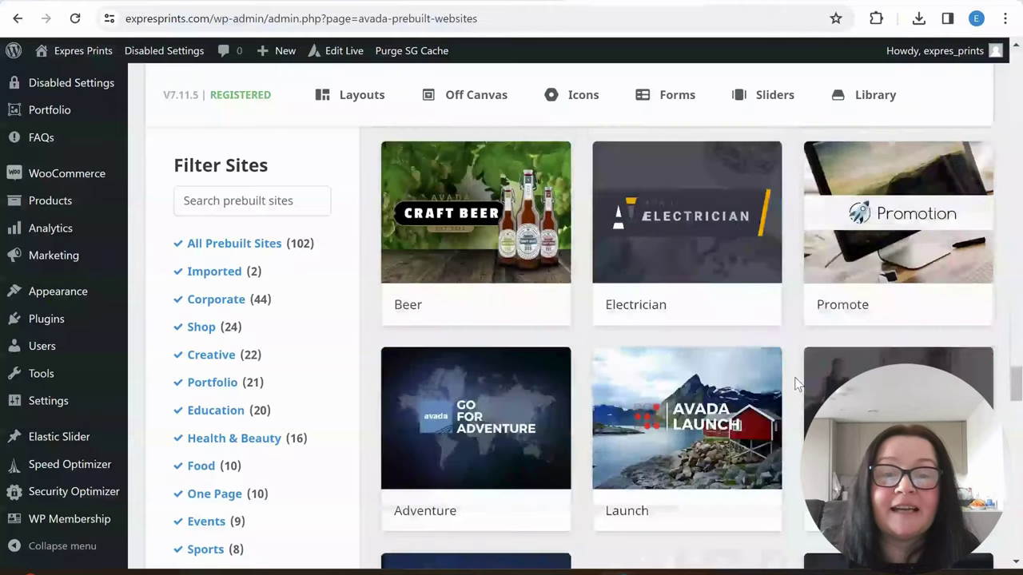
scroll(790, 379, up, 20)
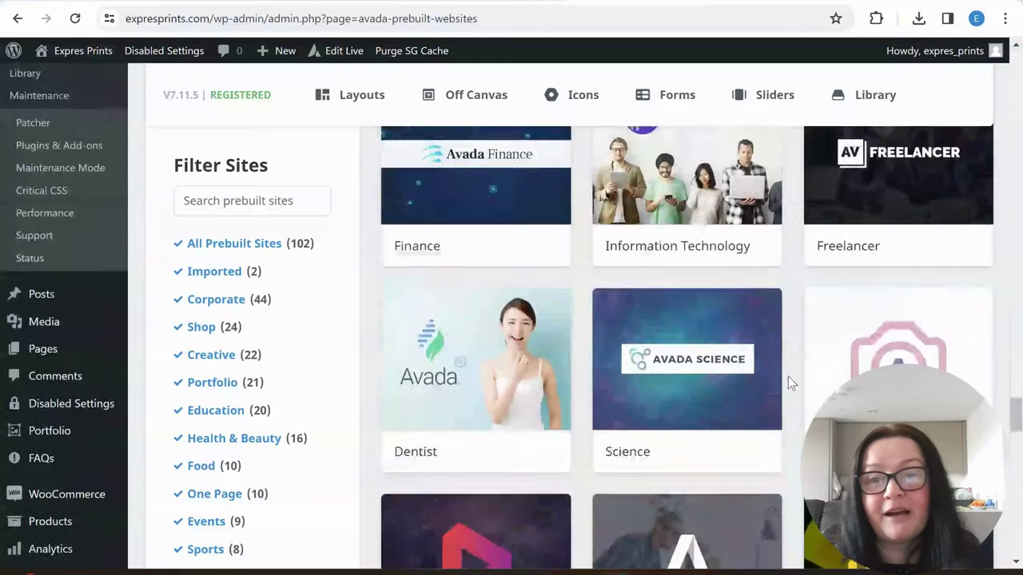
scroll(788, 377, up, 20)
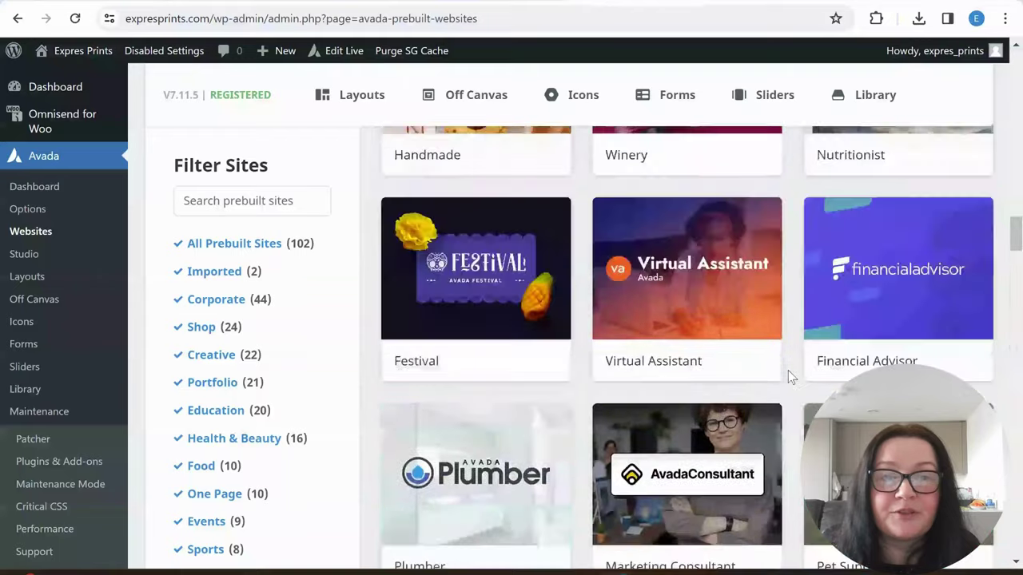
scroll(790, 370, up, 5)
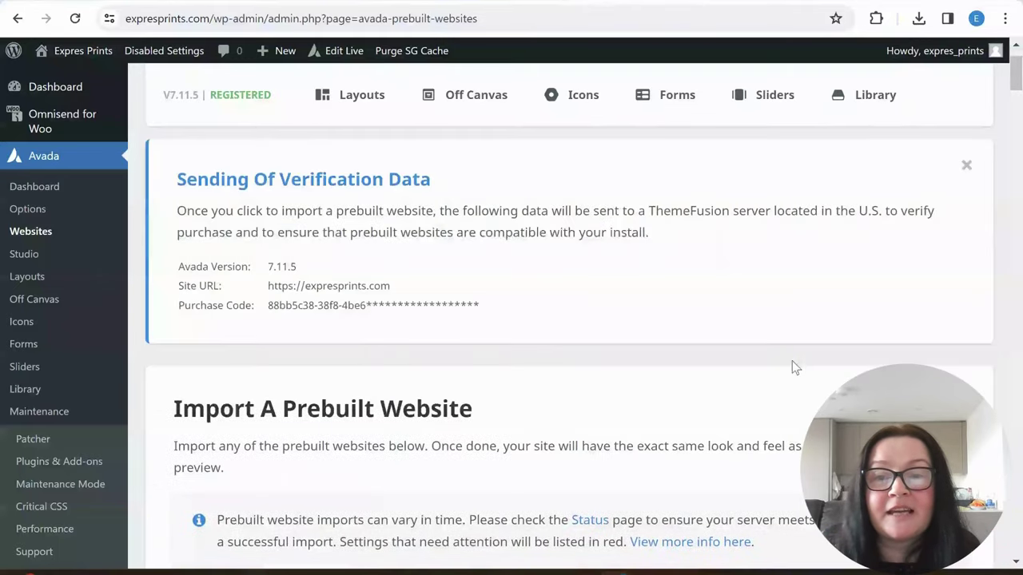
scroll(792, 365, down, 8)
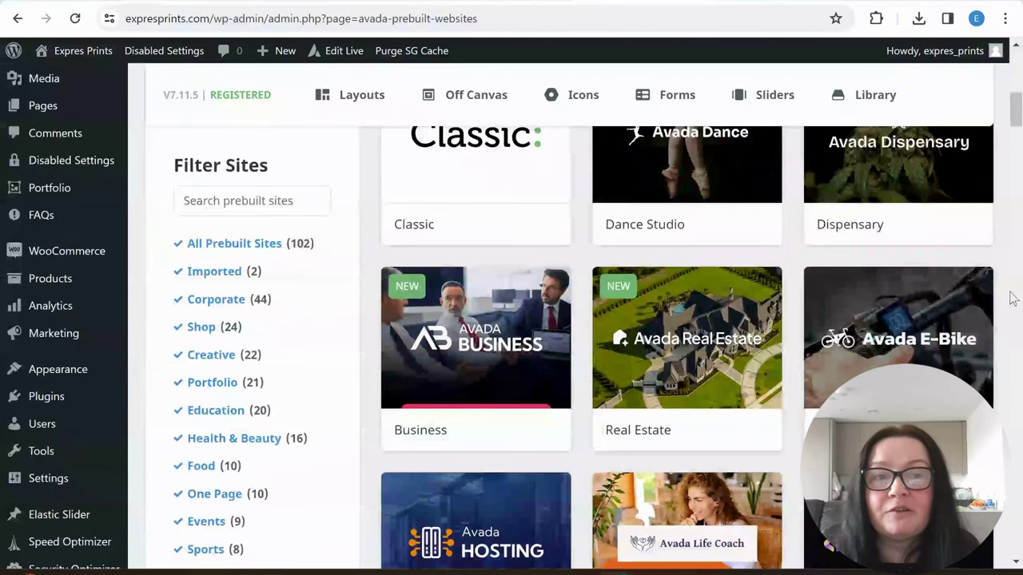
Search Google for siteground in a new browser tab and open the SiteGround hosting website
key(ctrl+t)
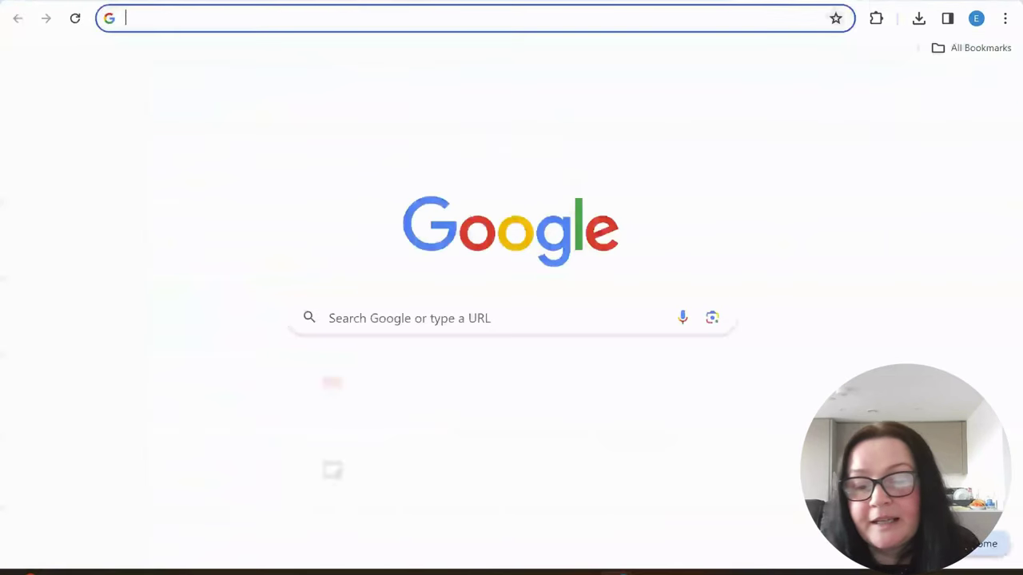
text(site)
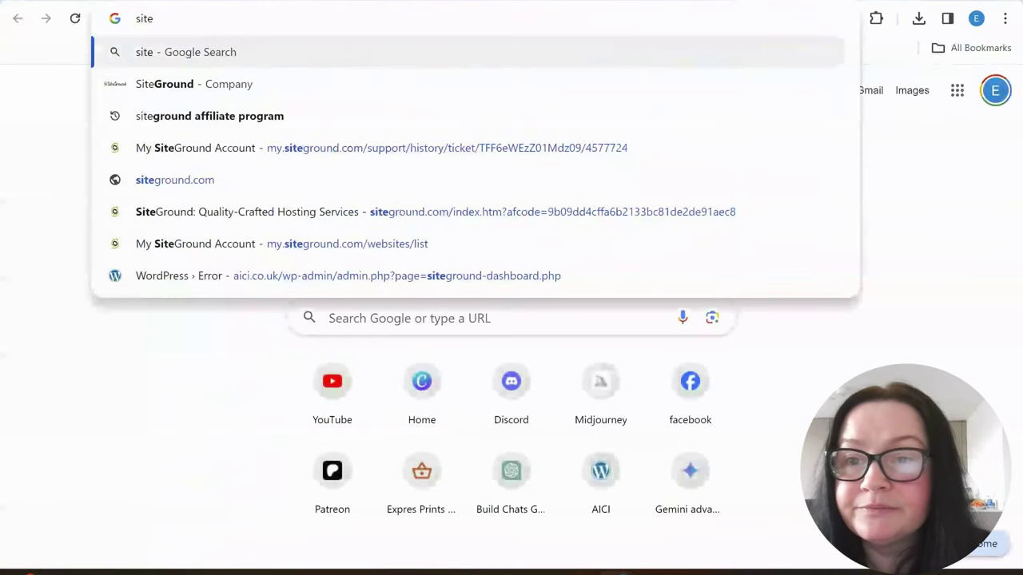
click(340, 97)
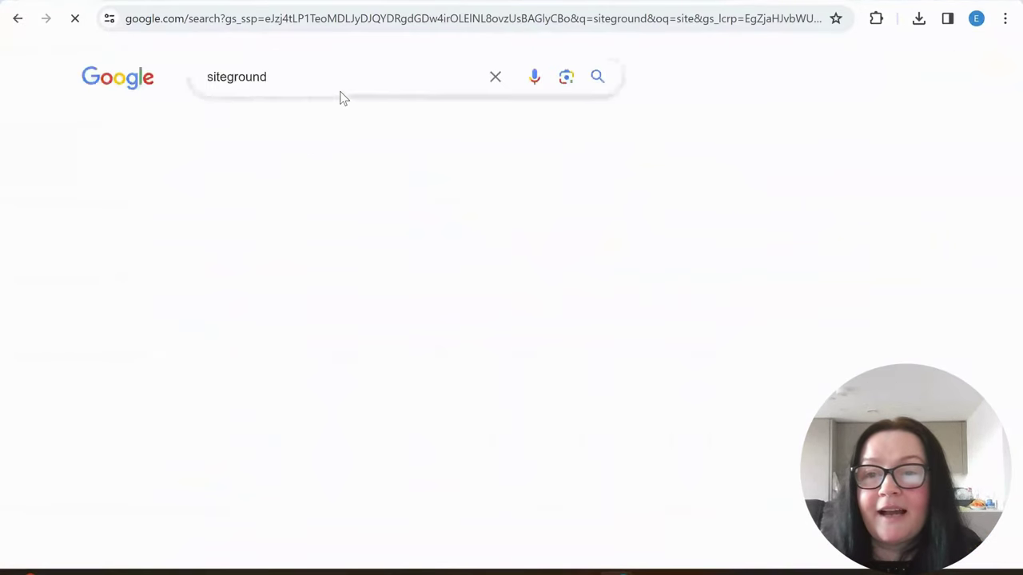
click(217, 251)
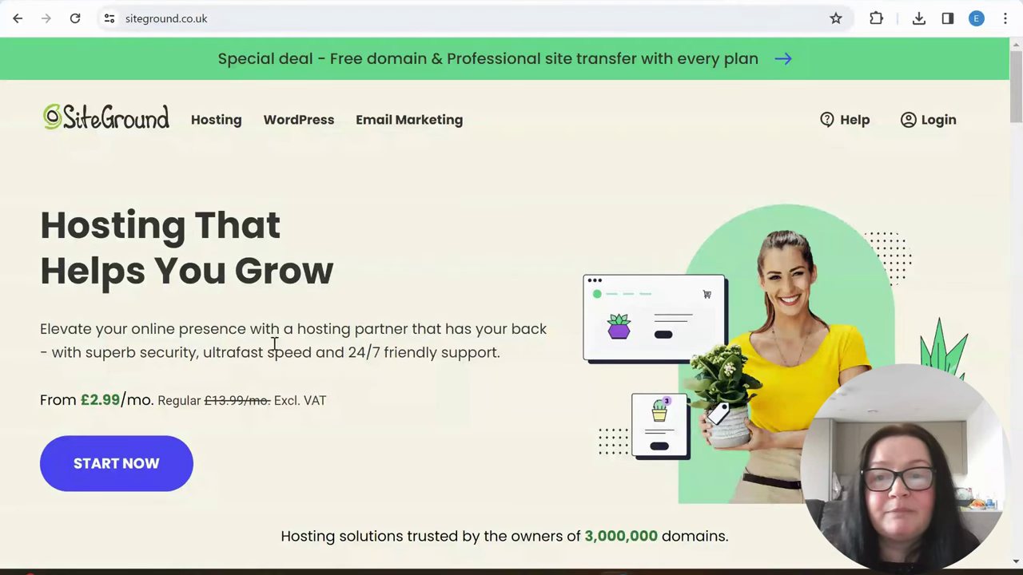
Open SiteGround's WordPress Hosting page and compare the prices and features of the StartUp, GrowBig and GoGeek plans
scroll(272, 344, down, 1)
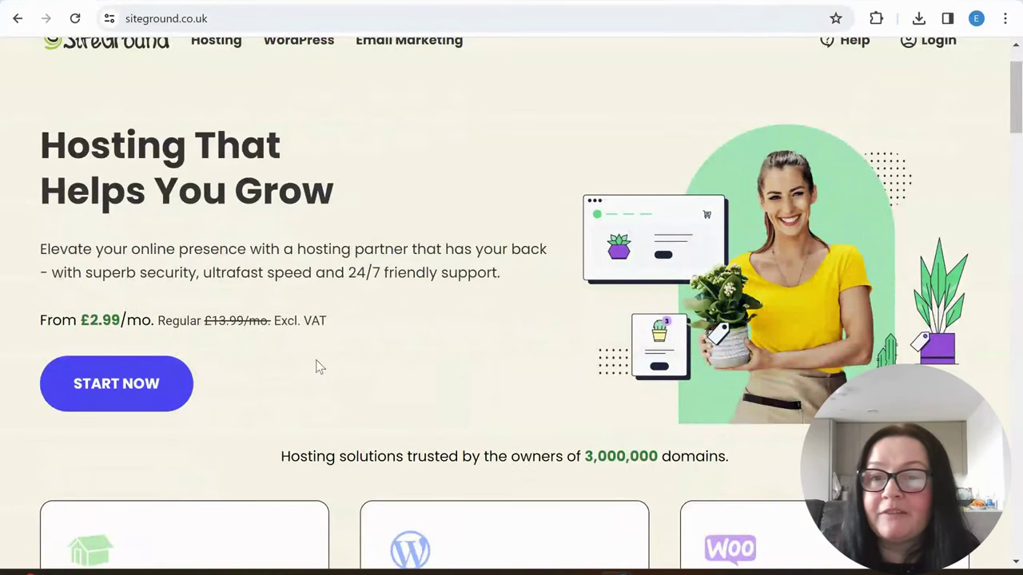
scroll(326, 370, up, 1)
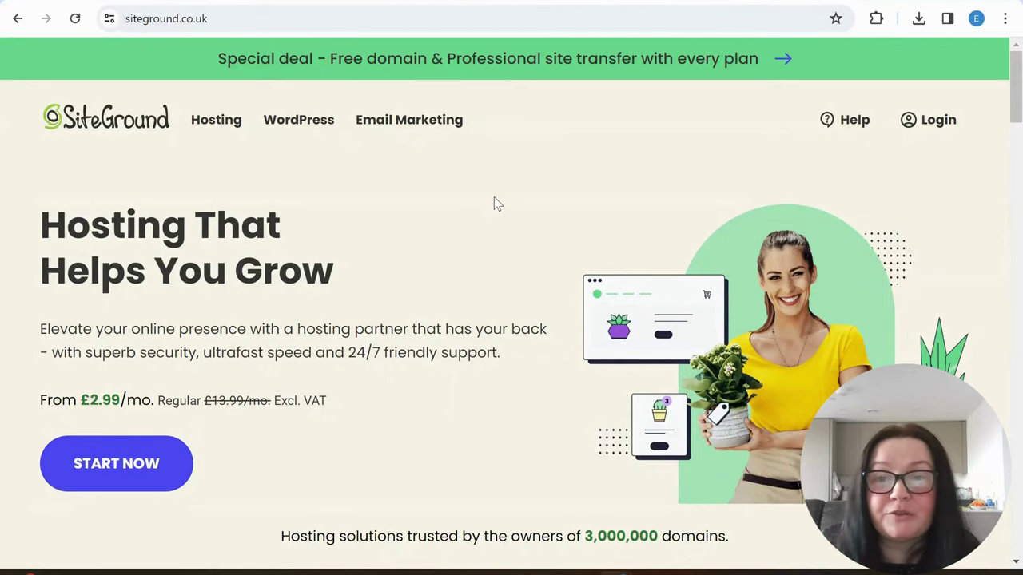
mouse_move(315, 128)
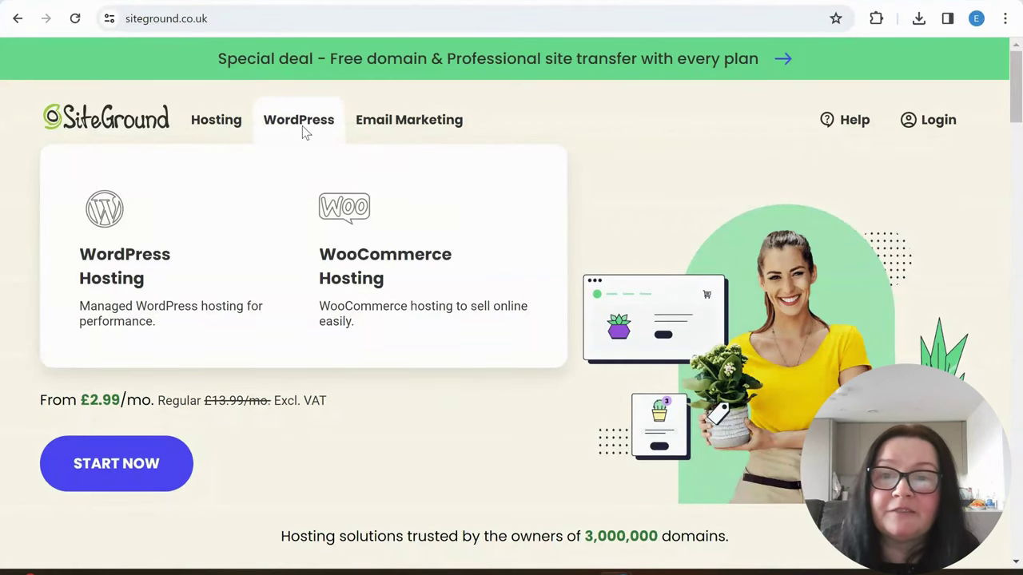
click(122, 274)
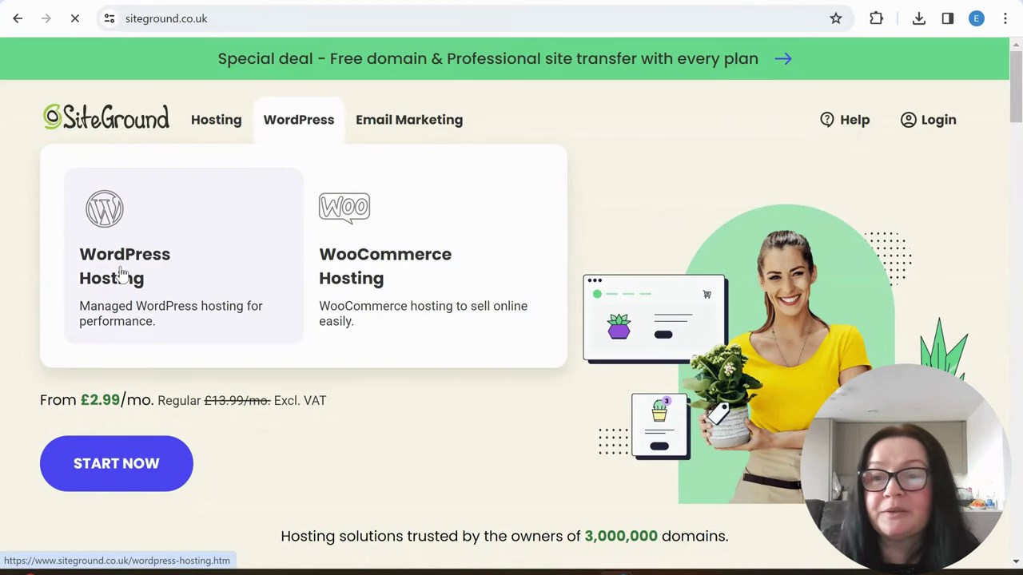
scroll(328, 375, down, 3)
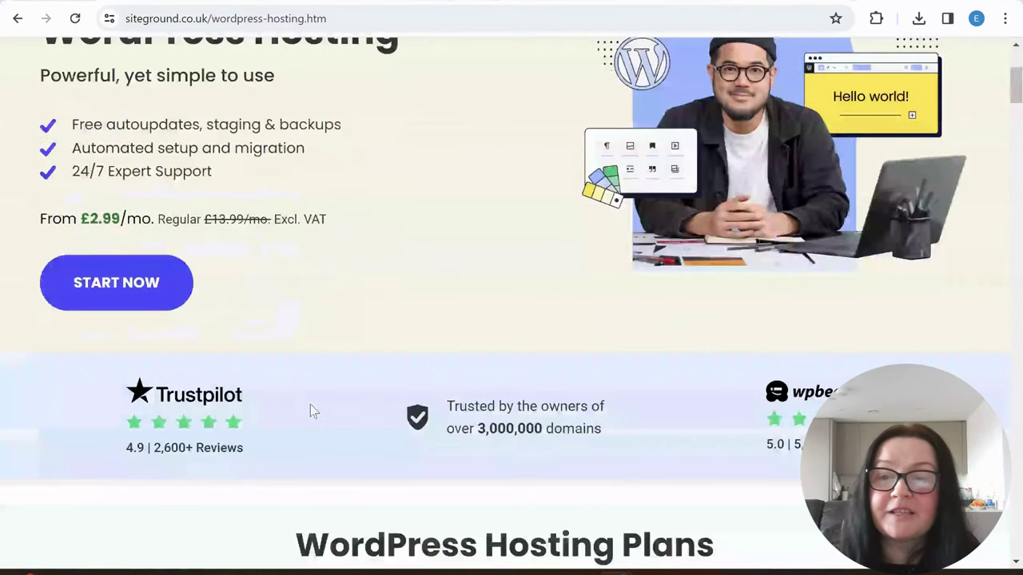
scroll(360, 418, down, 7)
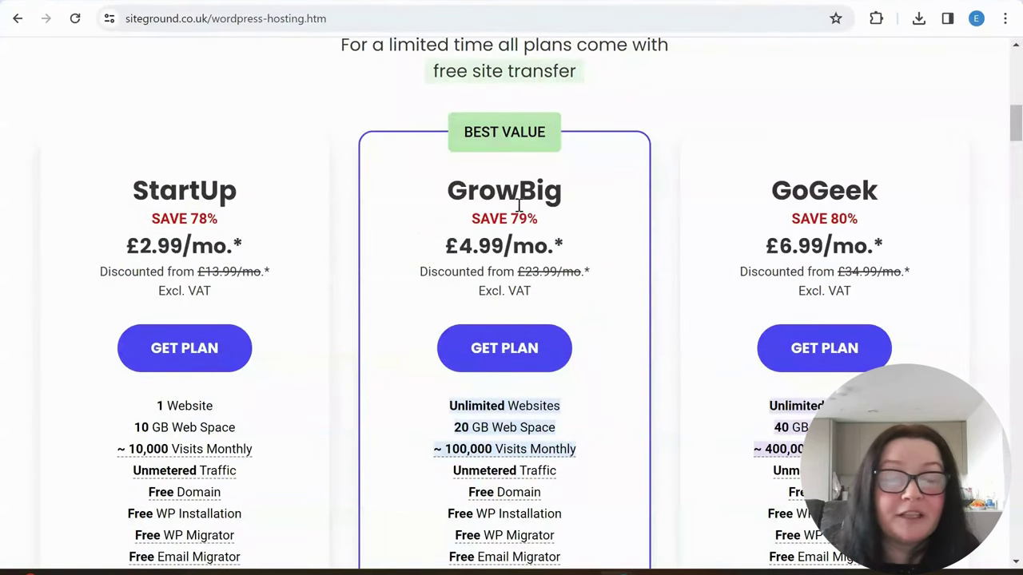
scroll(537, 276, down, 1)
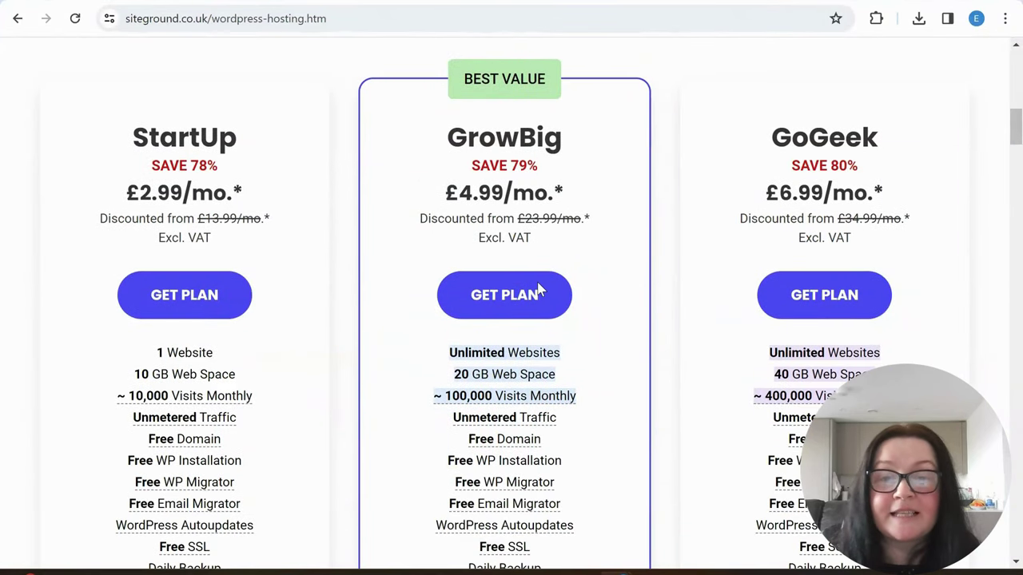
scroll(537, 289, down, 8)
scroll(546, 304, up, 5)
scroll(557, 306, up, 5)
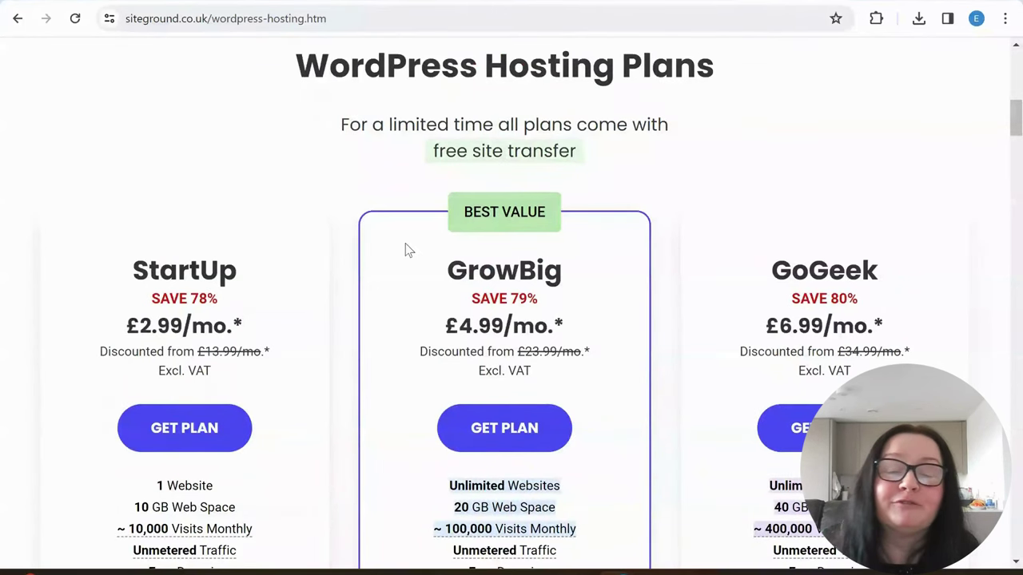
scroll(551, 235, up, 5)
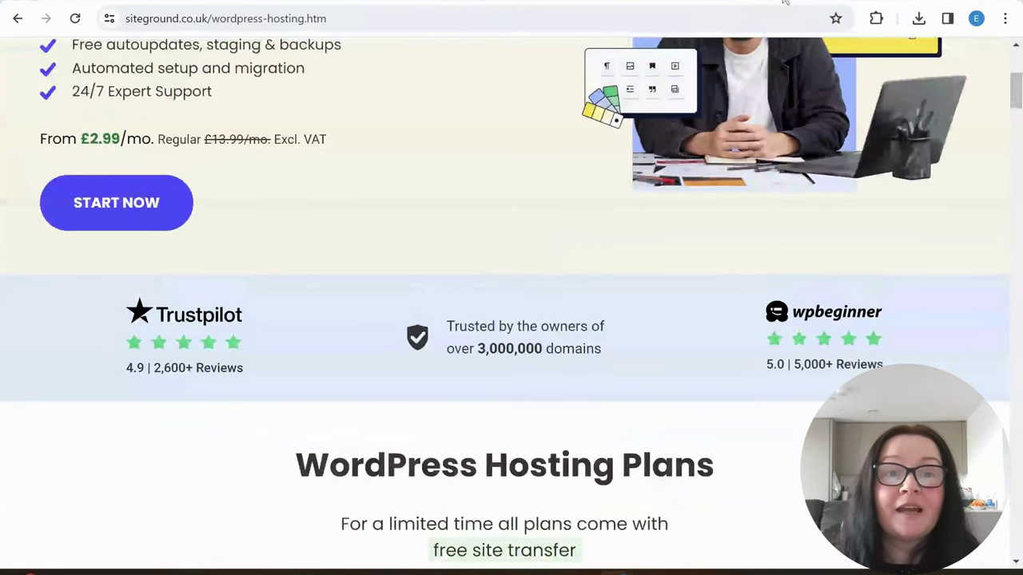
Return to the Expres Prints WordPress admin and look over its navigation entries, including the Products options
key(ctrl+Tab)
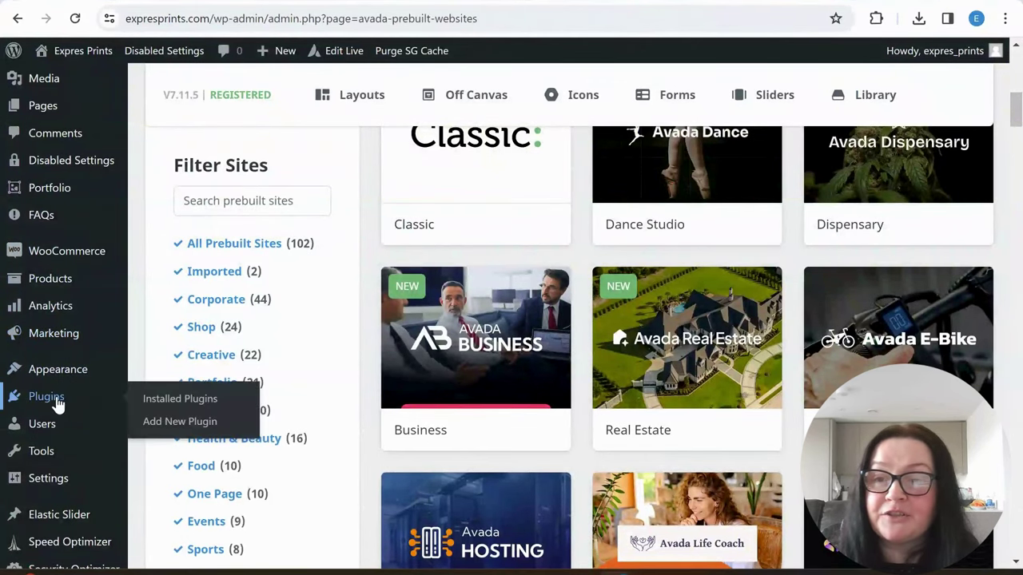
scroll(70, 316, up, 2)
scroll(69, 299, up, 7)
scroll(164, 268, down, 1)
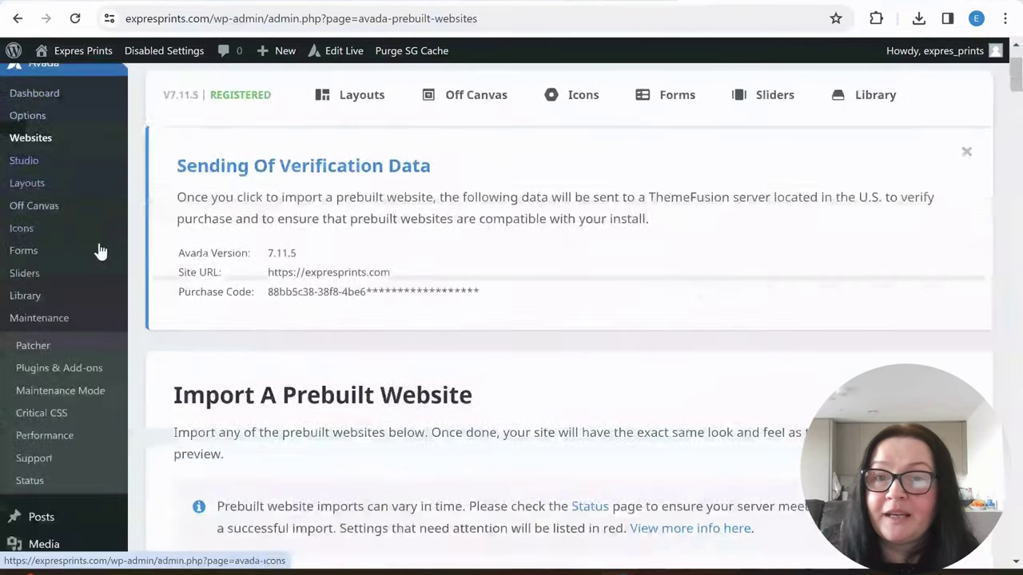
scroll(313, 212, up, 2)
scroll(130, 315, down, 5)
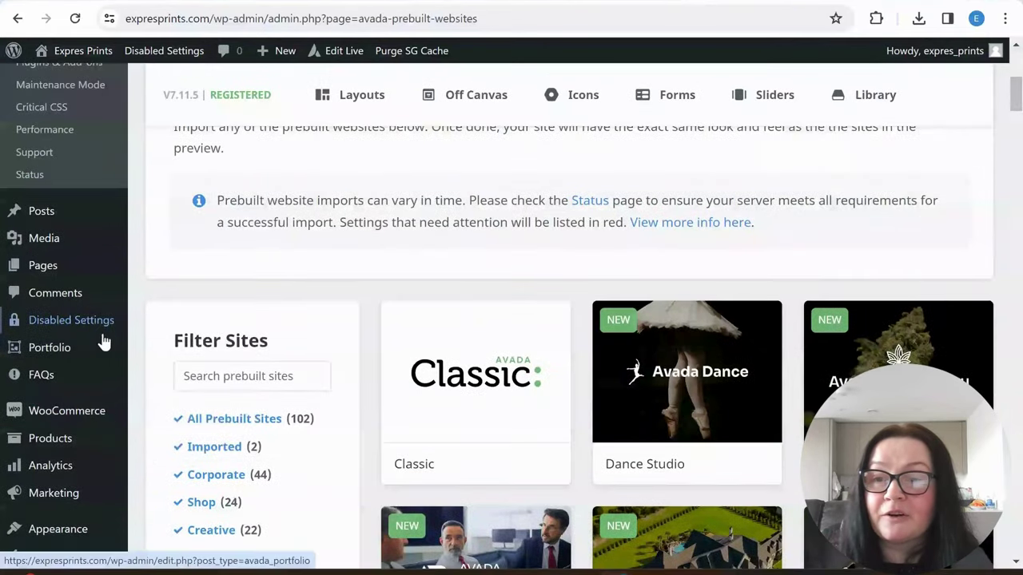
mouse_move(51, 448)
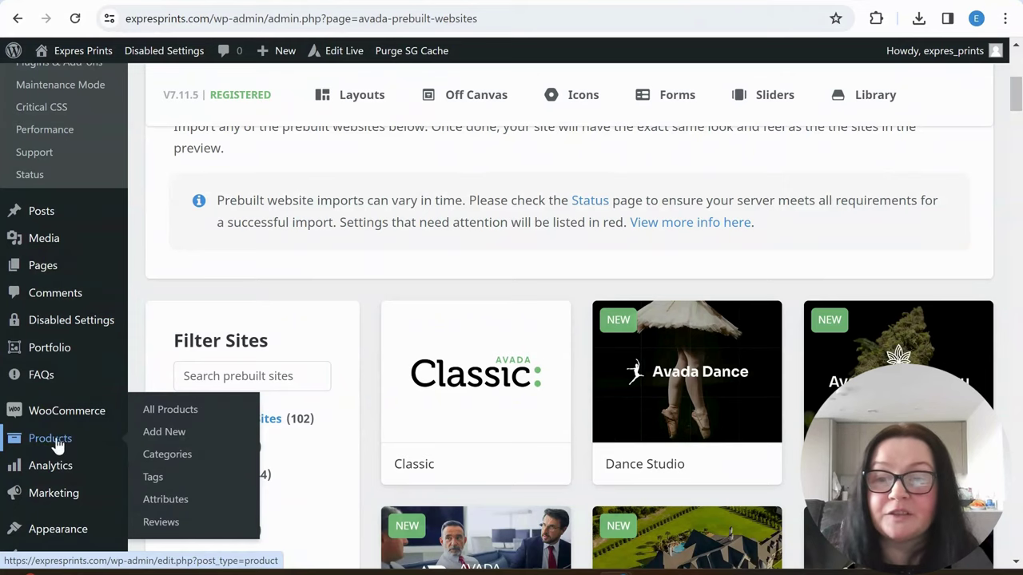
Search for printful among the plugins available to add, and install and activate Printful Integration for WooCommerce
scroll(45, 443, down, 3)
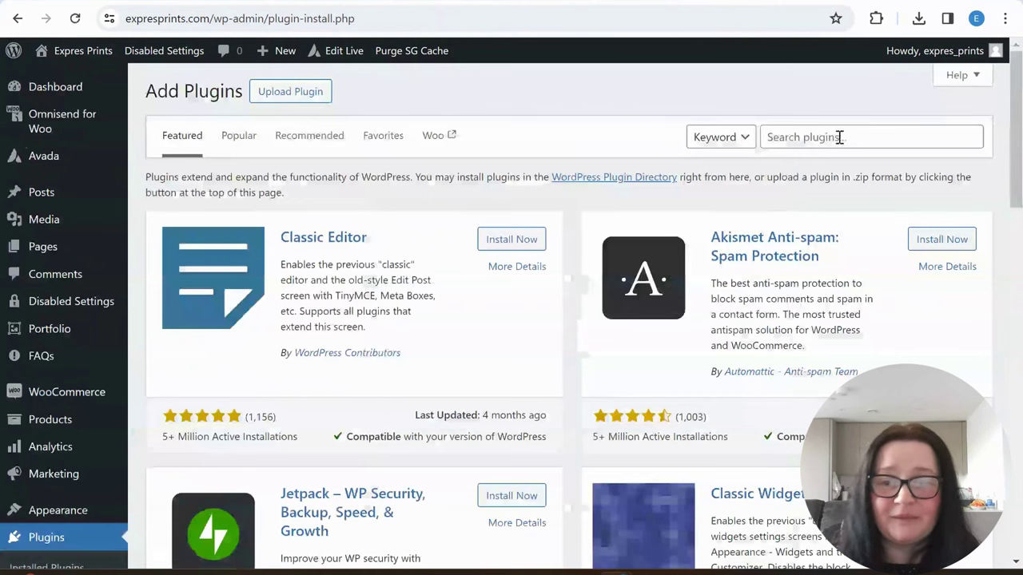
click(821, 138)
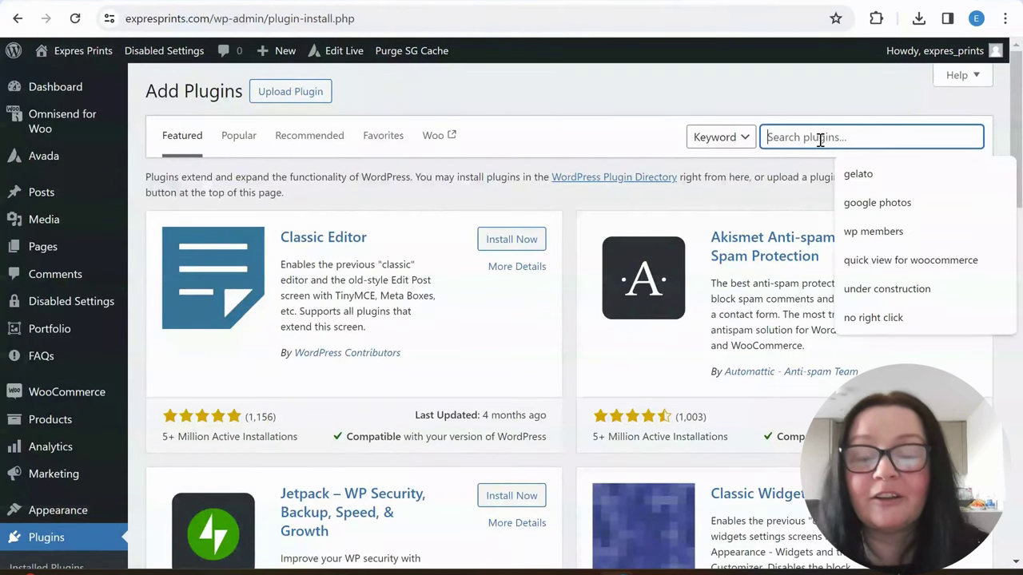
text(print)
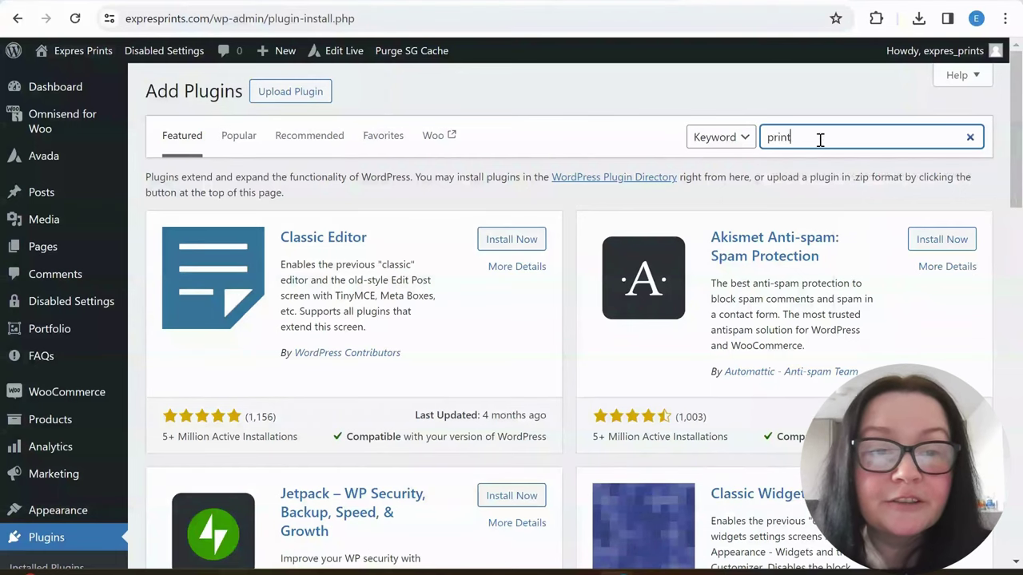
text(fu)
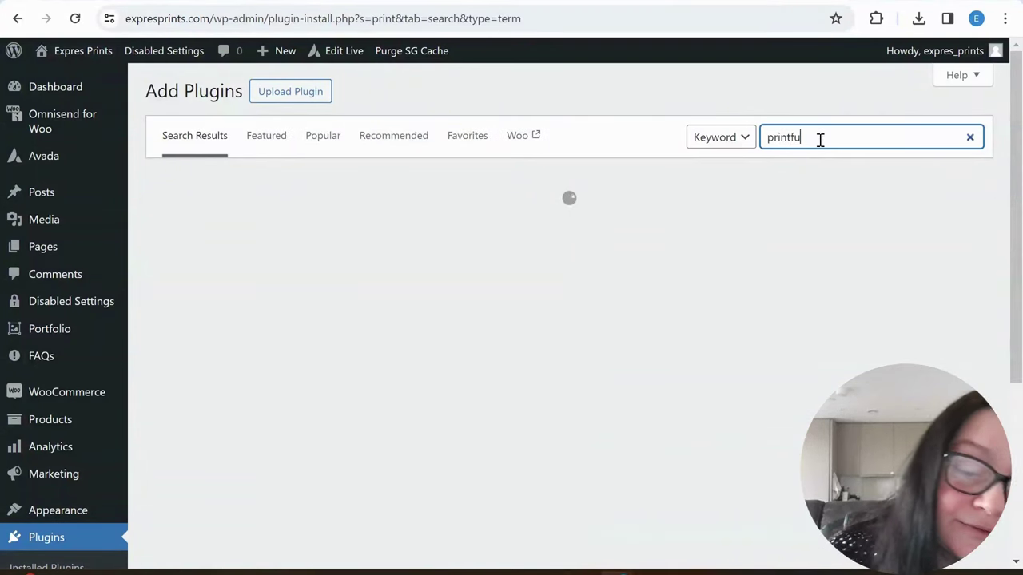
text(l)
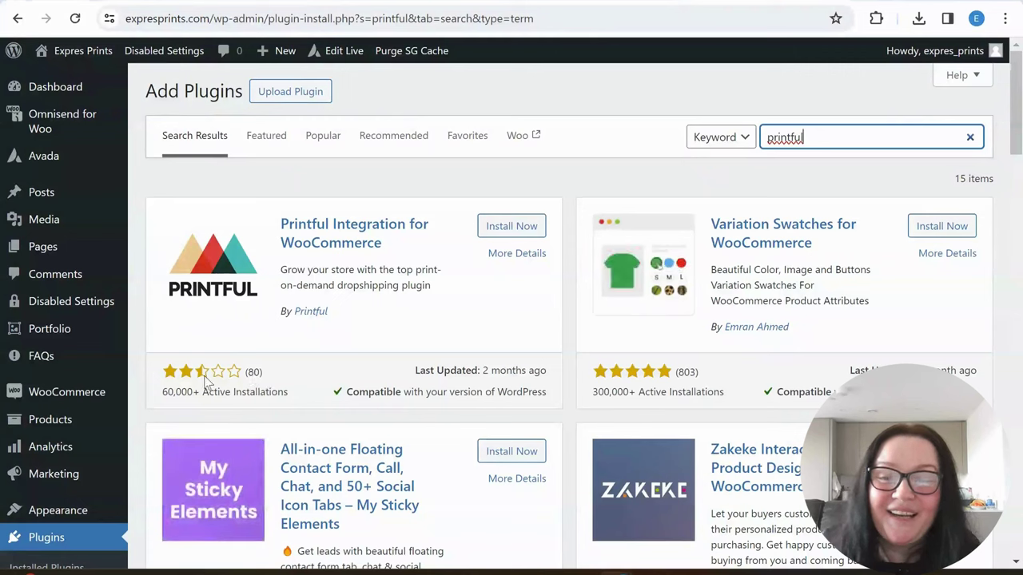
click(511, 228)
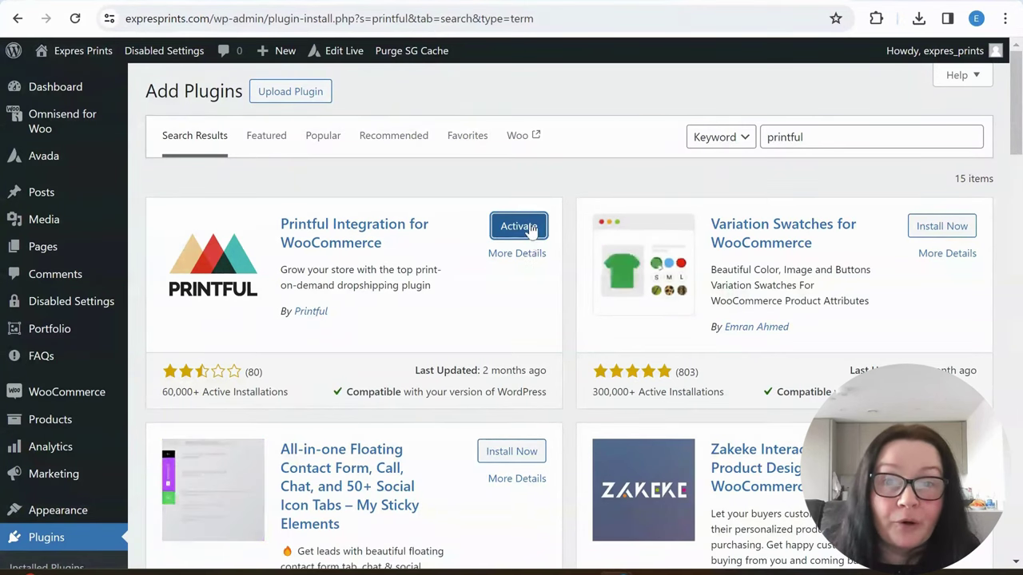
click(523, 231)
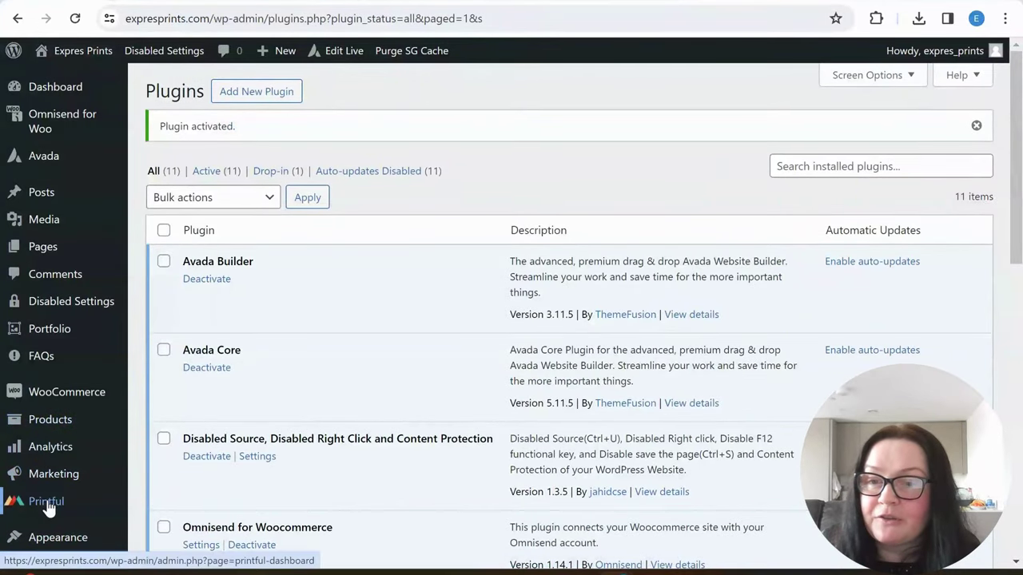
Open the Printful dashboard in the WordPress admin and look over its order statistics and quick links
scroll(46, 505, down, 2)
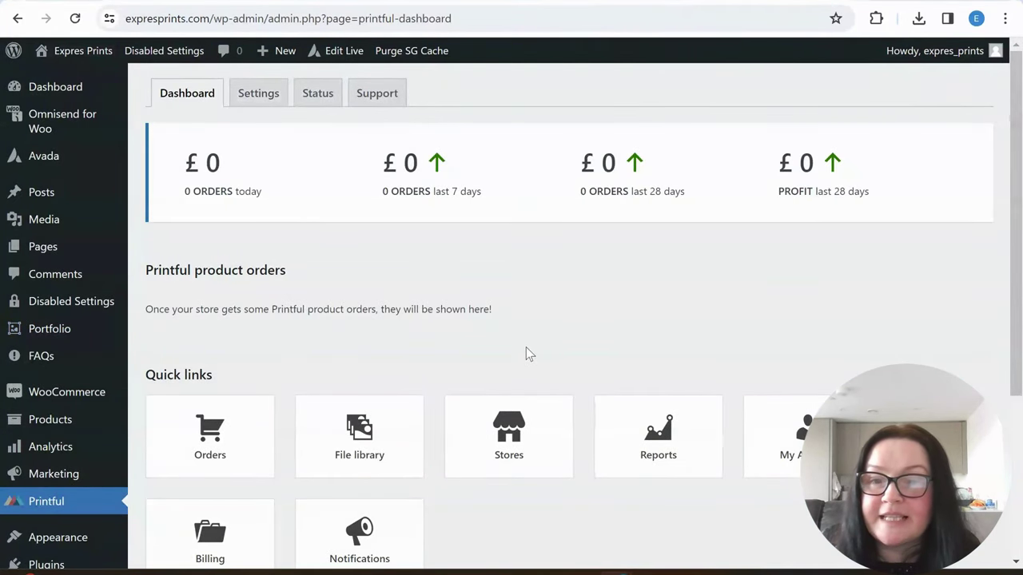
scroll(528, 352, down, 2)
scroll(704, 343, up, 1)
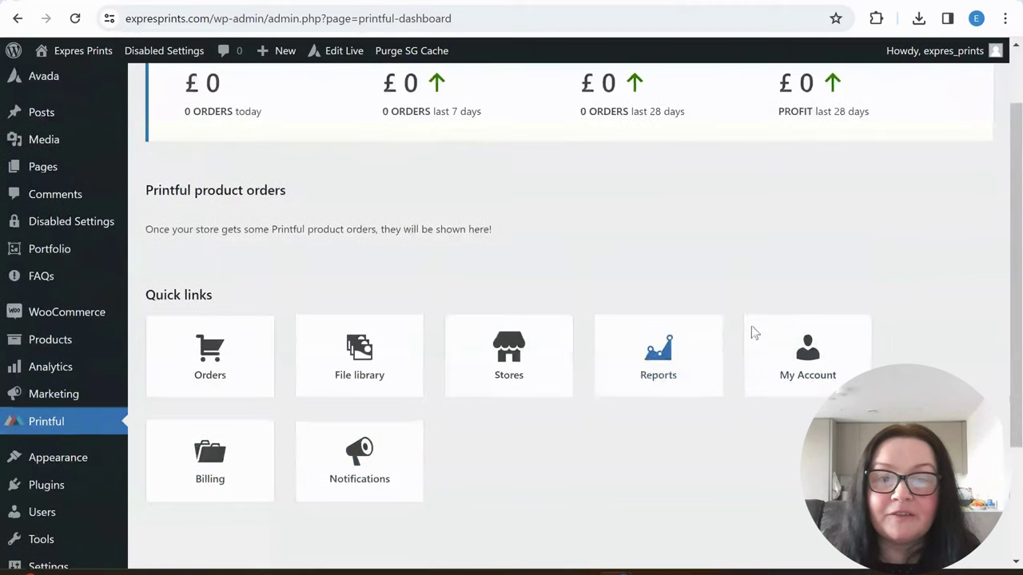
scroll(757, 343, up, 1)
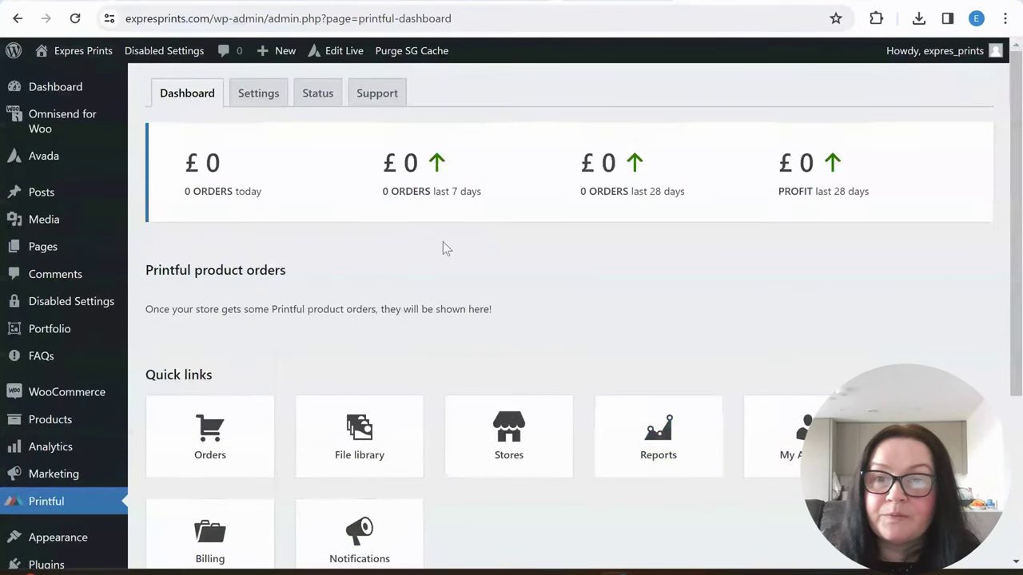
Reconnect the store from the Printful plugin settings, follow the trusted link and approve Printful's read/write access to WooCommerce
click(270, 99)
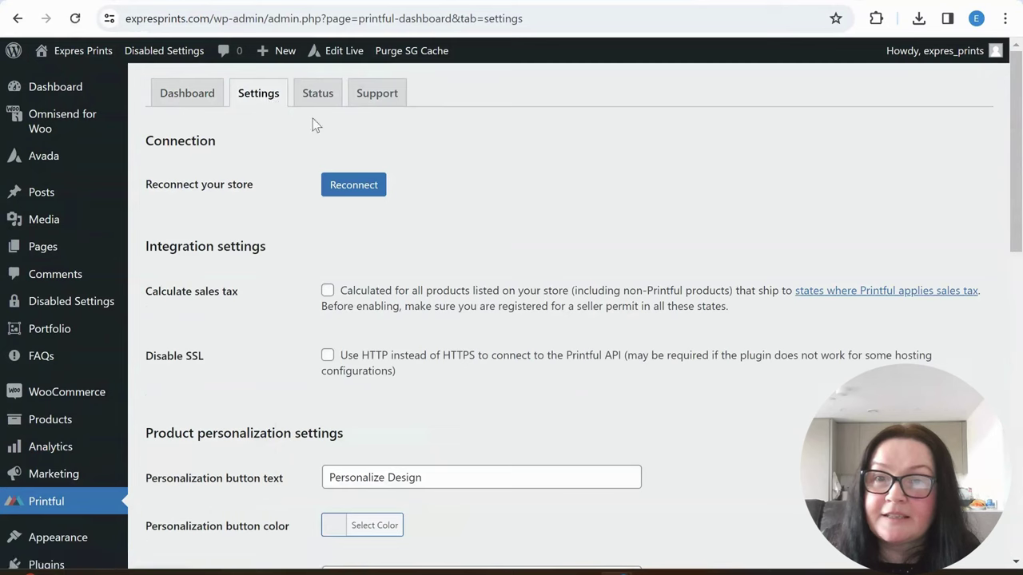
click(353, 187)
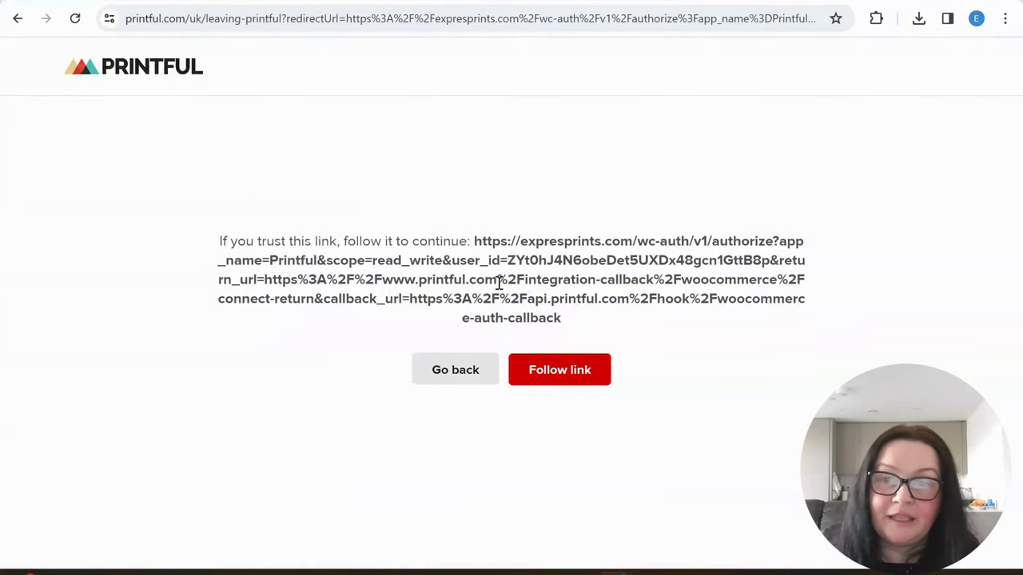
click(566, 374)
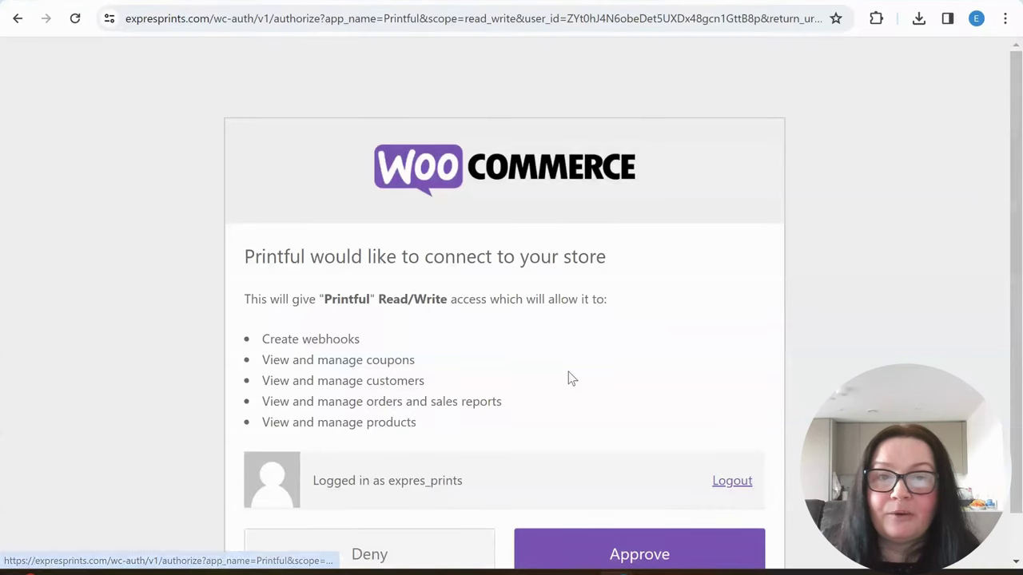
scroll(486, 192, down, 2)
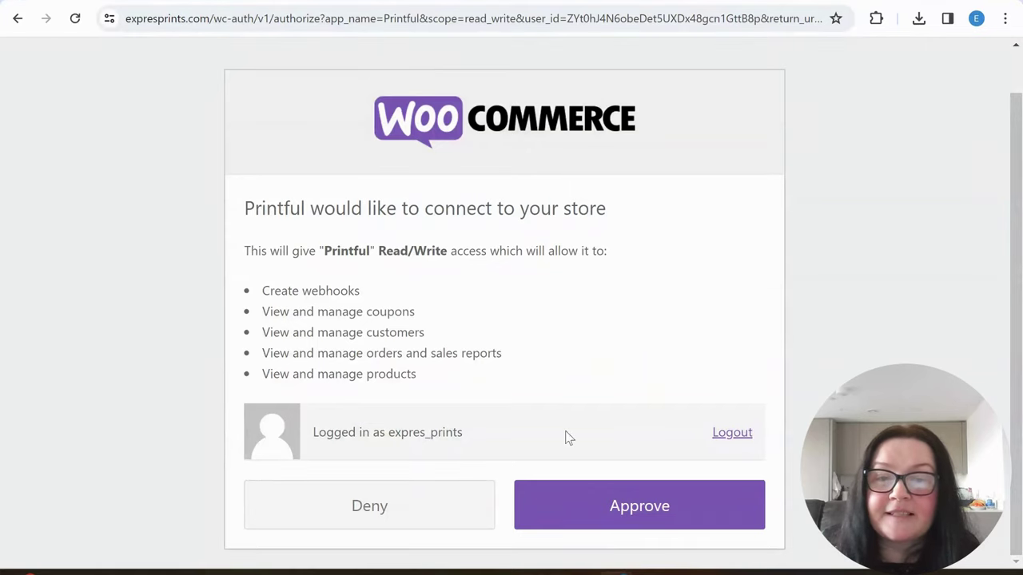
click(644, 515)
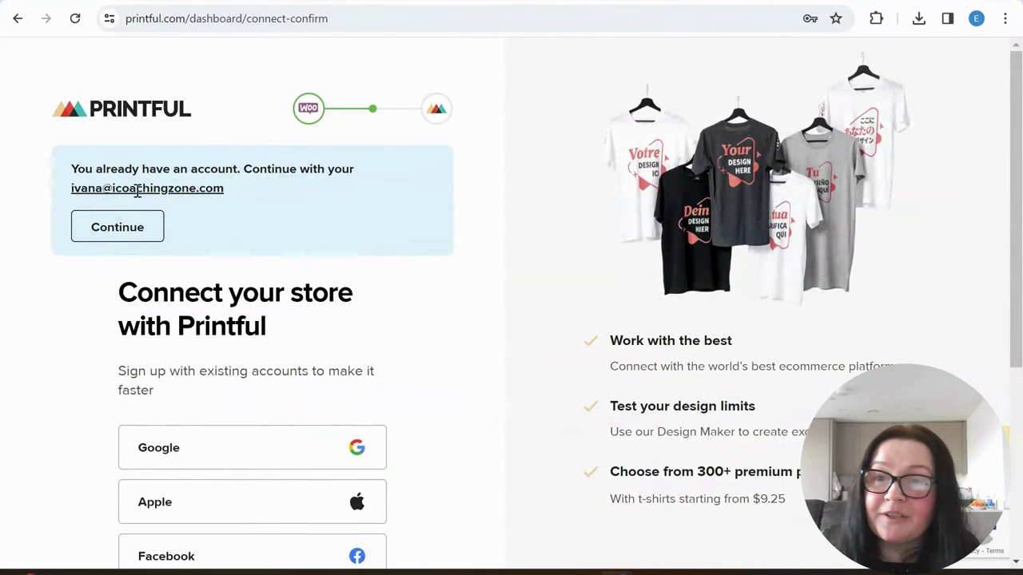
Choose Google as the sign-up method for connecting the store with Printful and authorise it with the Expres Prints account
scroll(194, 215, down, 3)
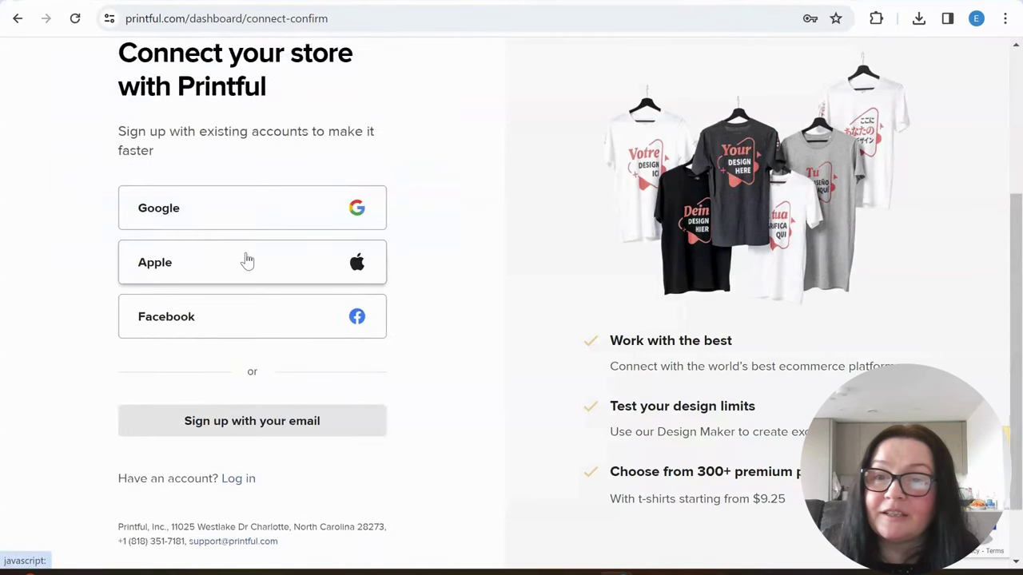
scroll(247, 259, up, 2)
scroll(247, 264, down, 2)
scroll(245, 274, up, 1)
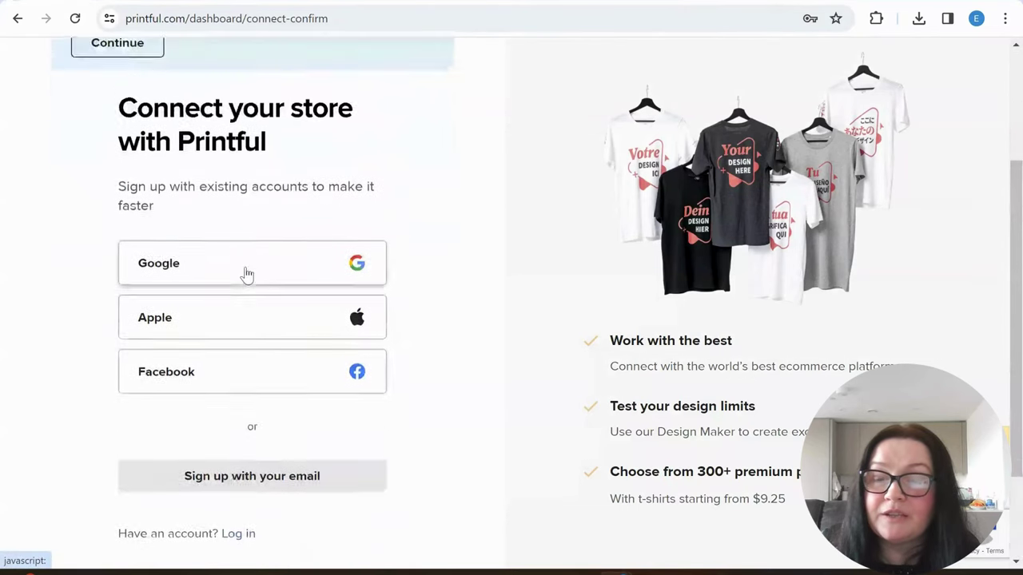
click(237, 294)
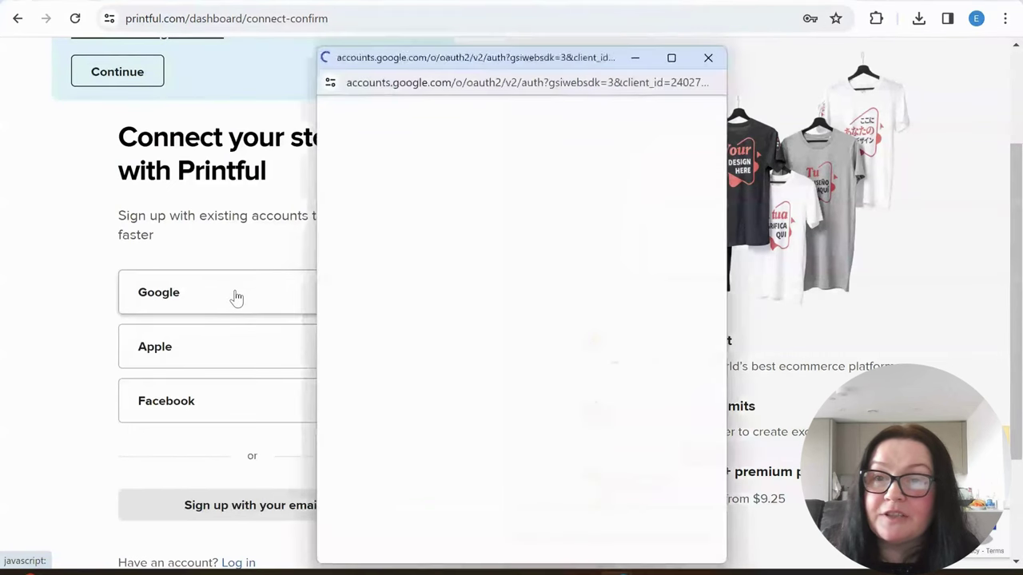
scroll(551, 316, down, 1)
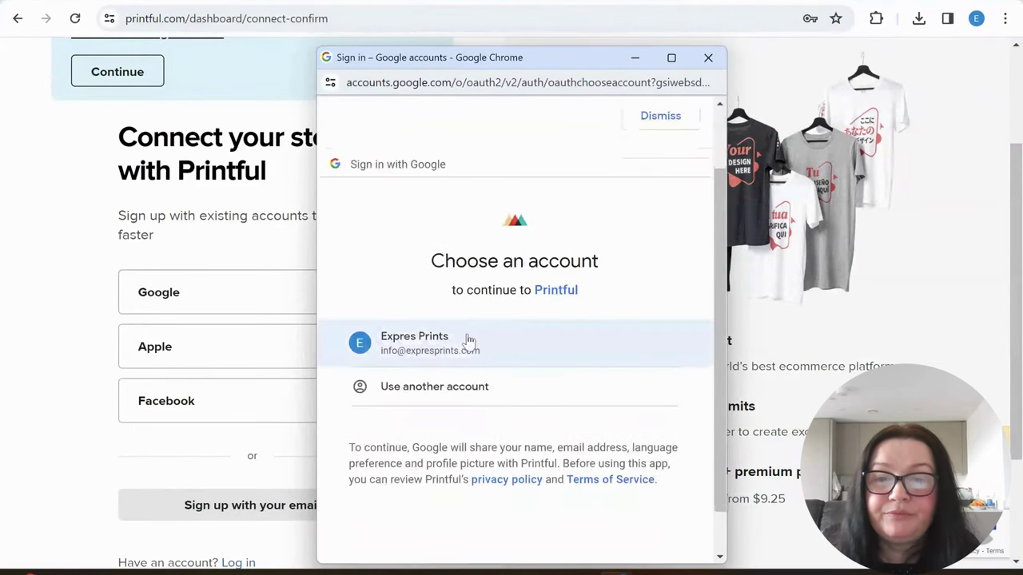
click(451, 341)
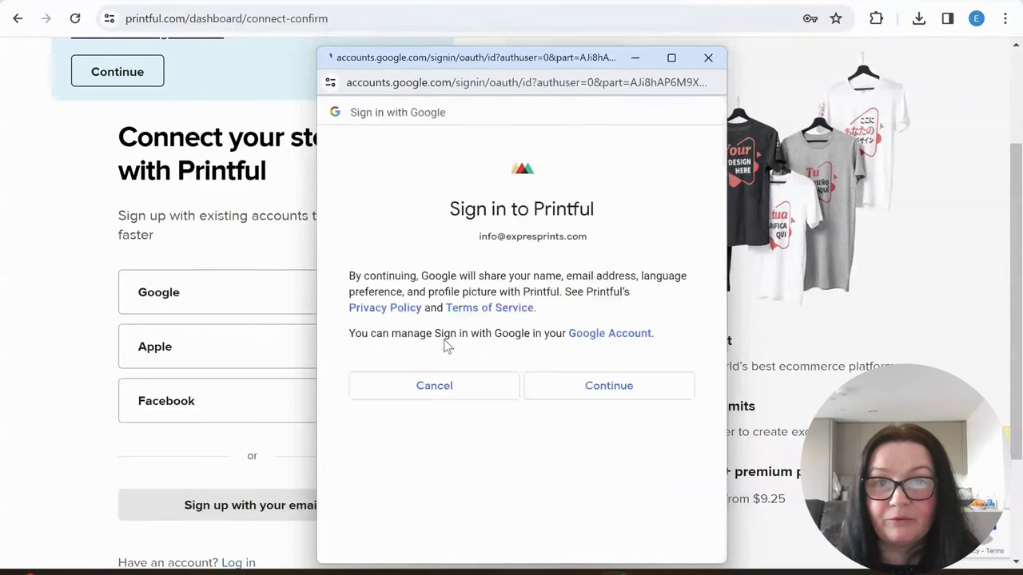
scroll(566, 360, down, 1)
click(583, 391)
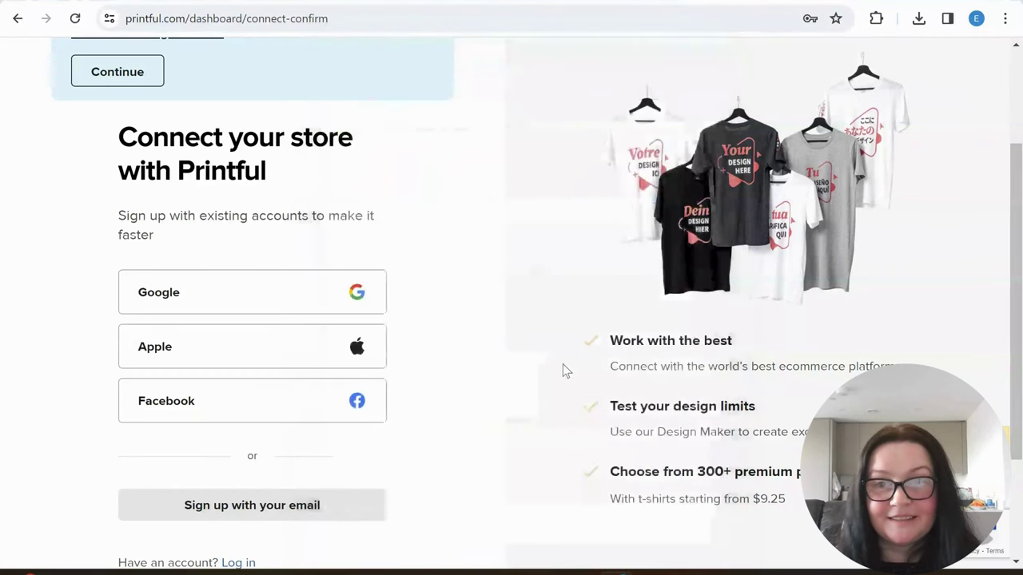
scroll(198, 357, down, 2)
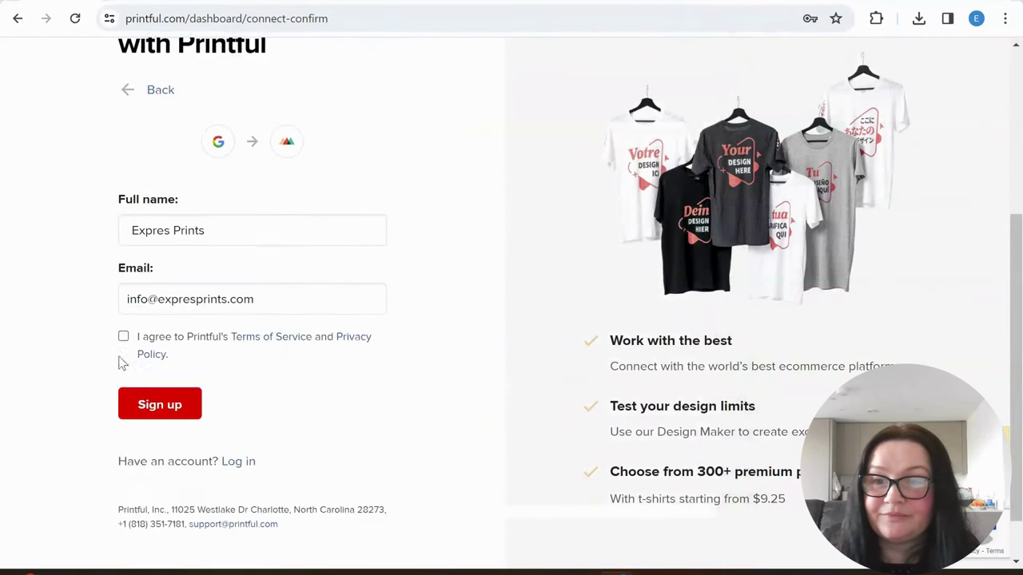
scroll(159, 380, up, 2)
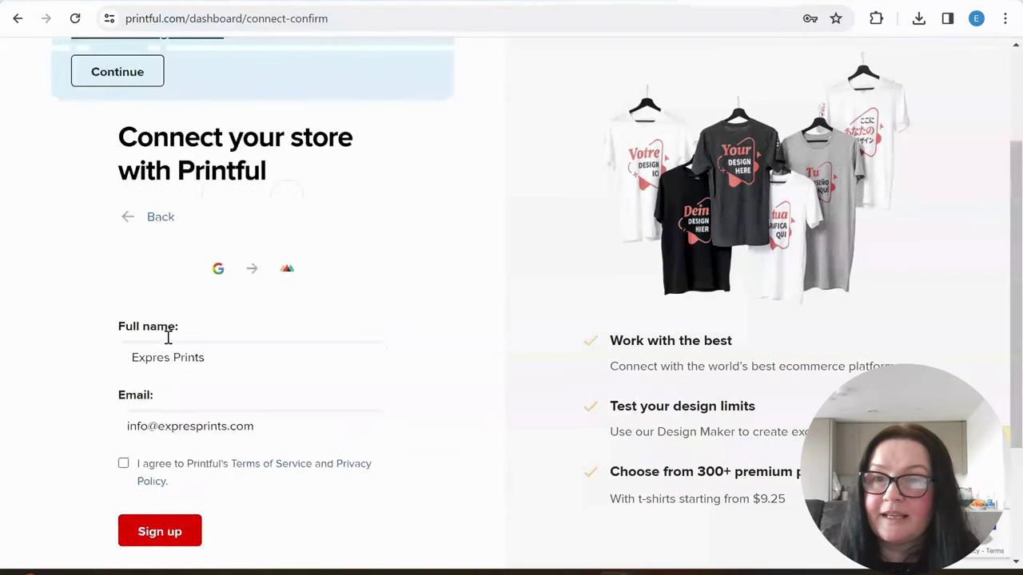
scroll(236, 296, down, 2)
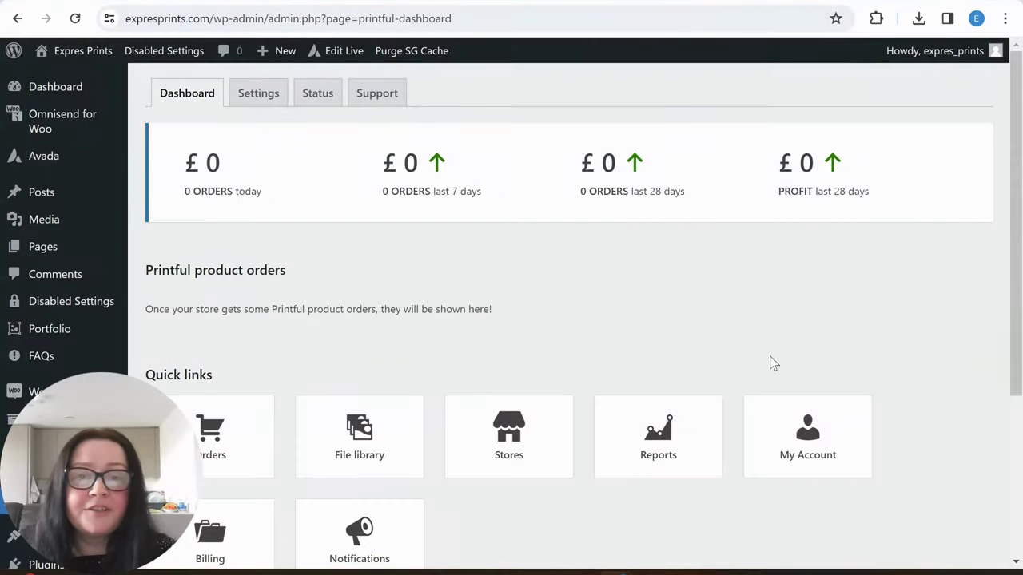
Review the Printful plugin's order statistics, quick links and settings in the WordPress admin
scroll(574, 329, down, 3)
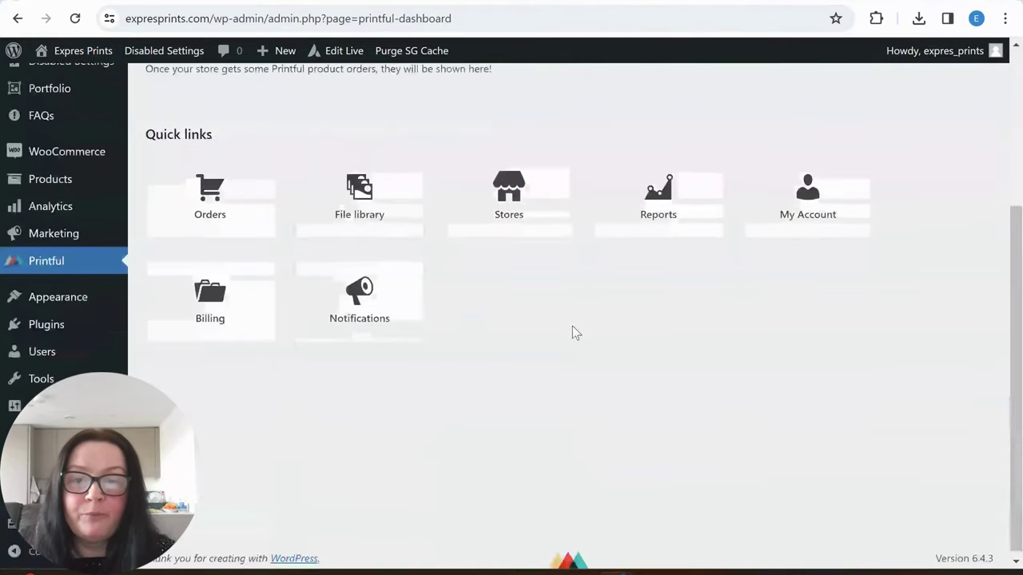
scroll(573, 334, up, 3)
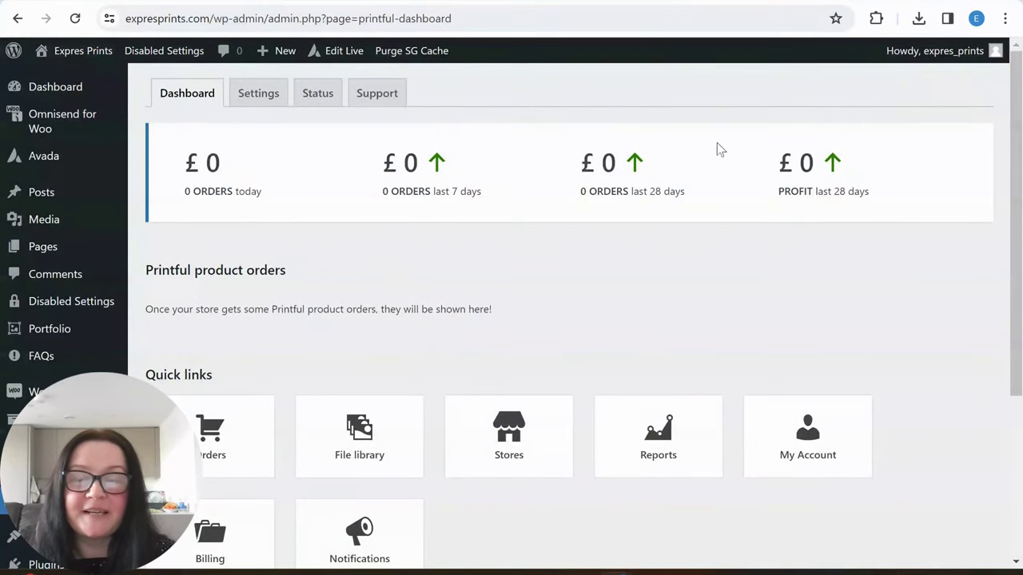
click(261, 99)
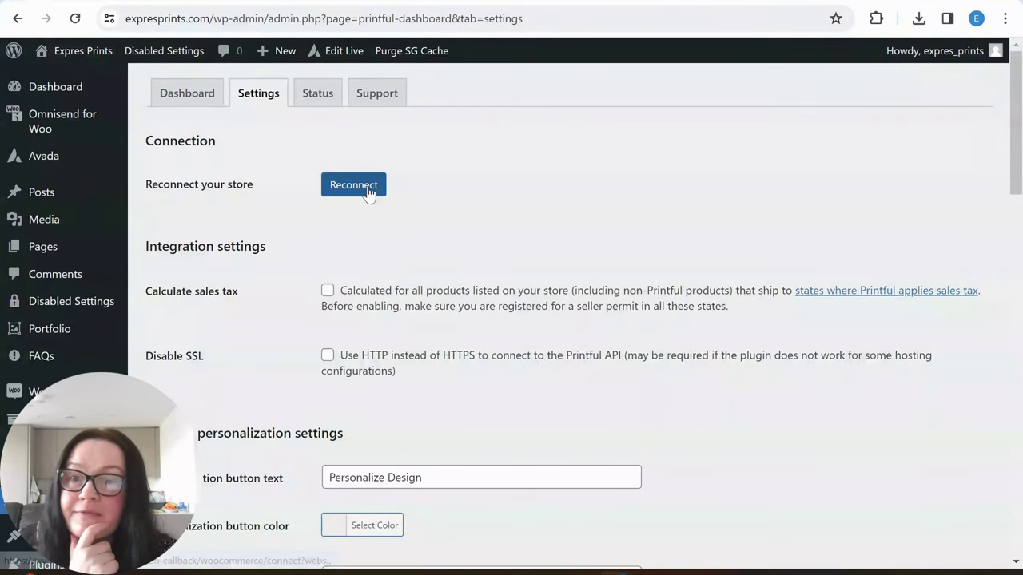
scroll(319, 393, down, 8)
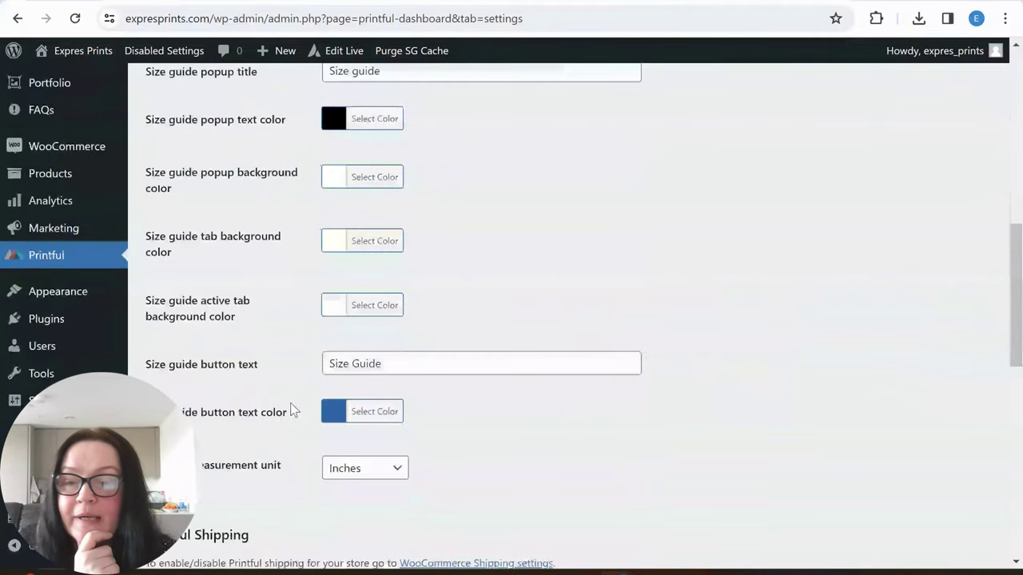
scroll(293, 411, up, 8)
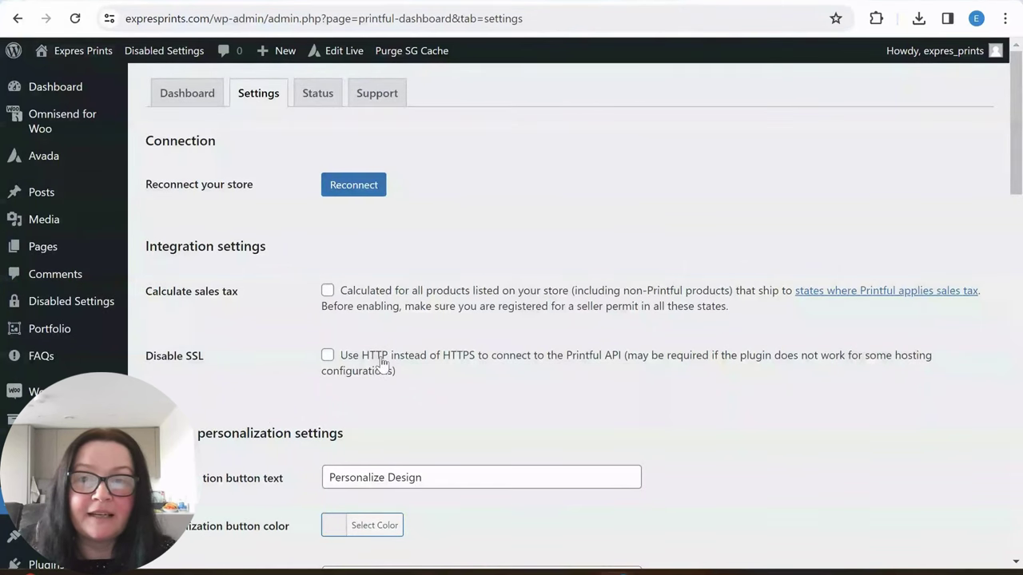
click(167, 99)
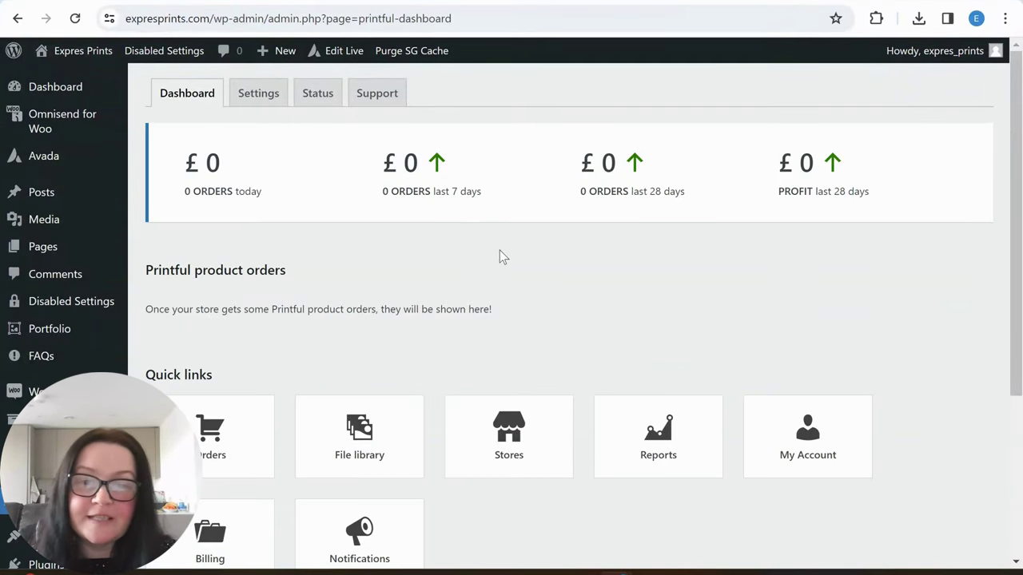
scroll(543, 304, down, 3)
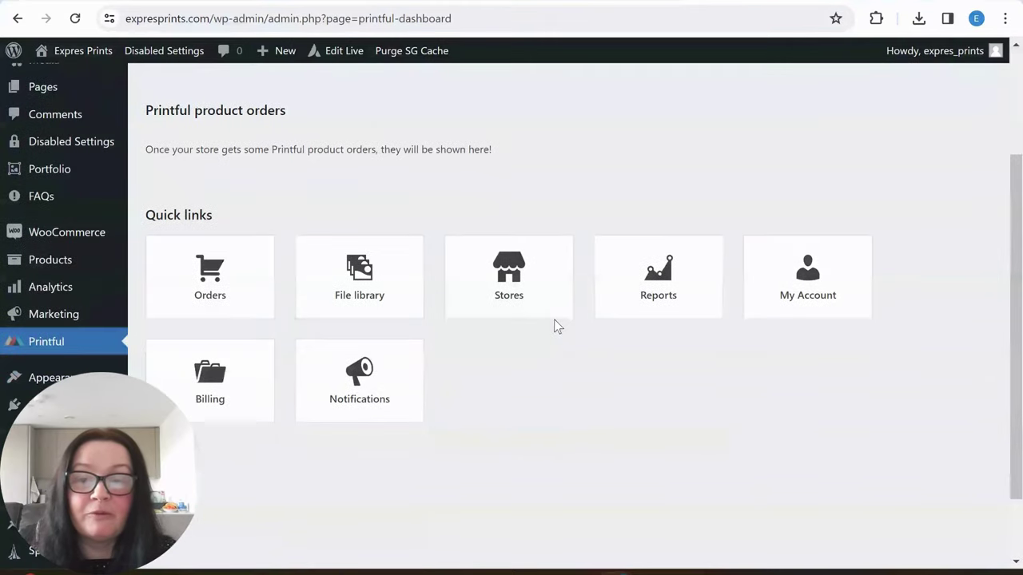
scroll(550, 319, up, 3)
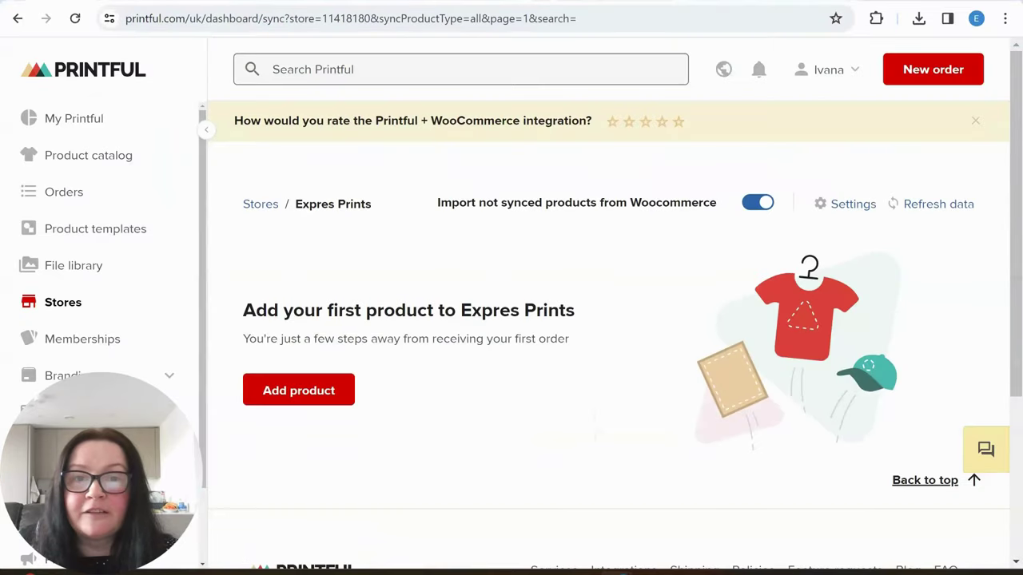
Open the Expres Prints WooCommerce store from the list of stores connected to Printful
click(395, 19)
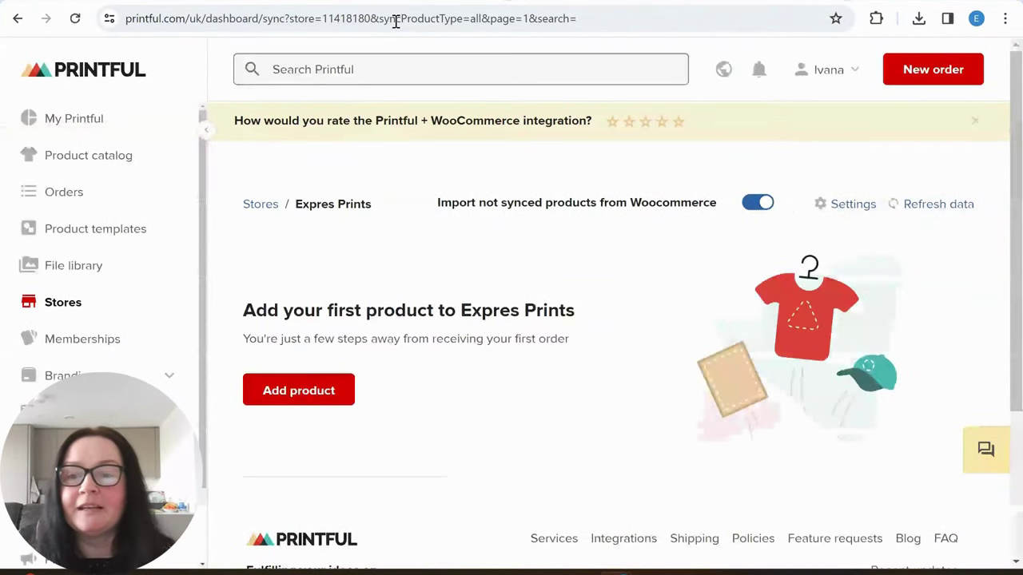
click(63, 308)
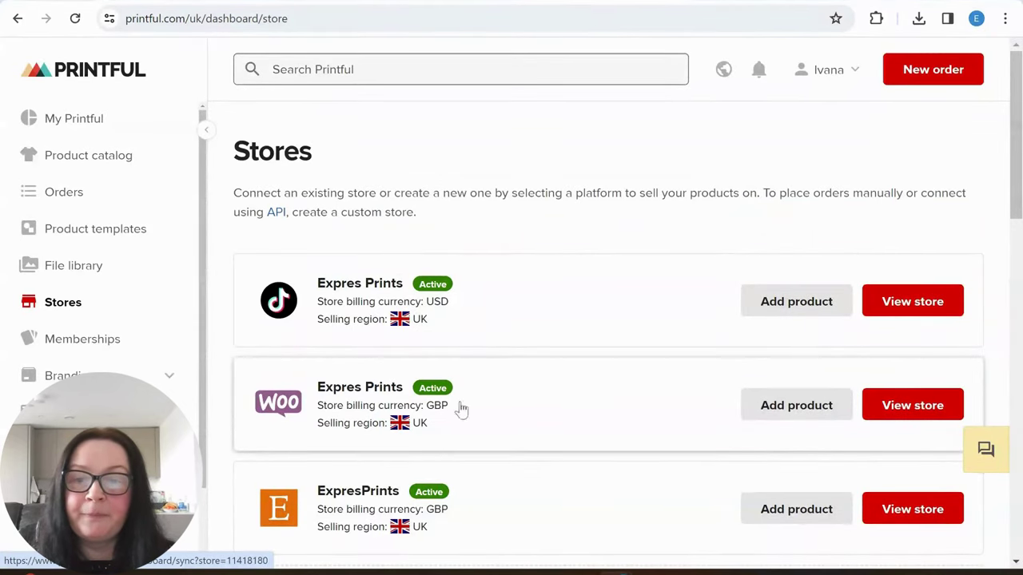
scroll(354, 392, down, 2)
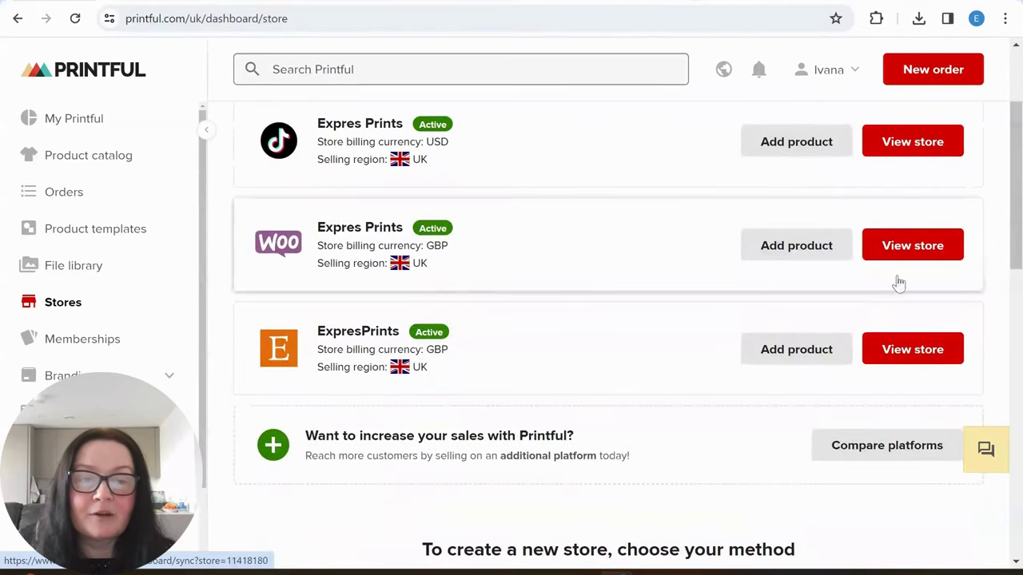
click(924, 256)
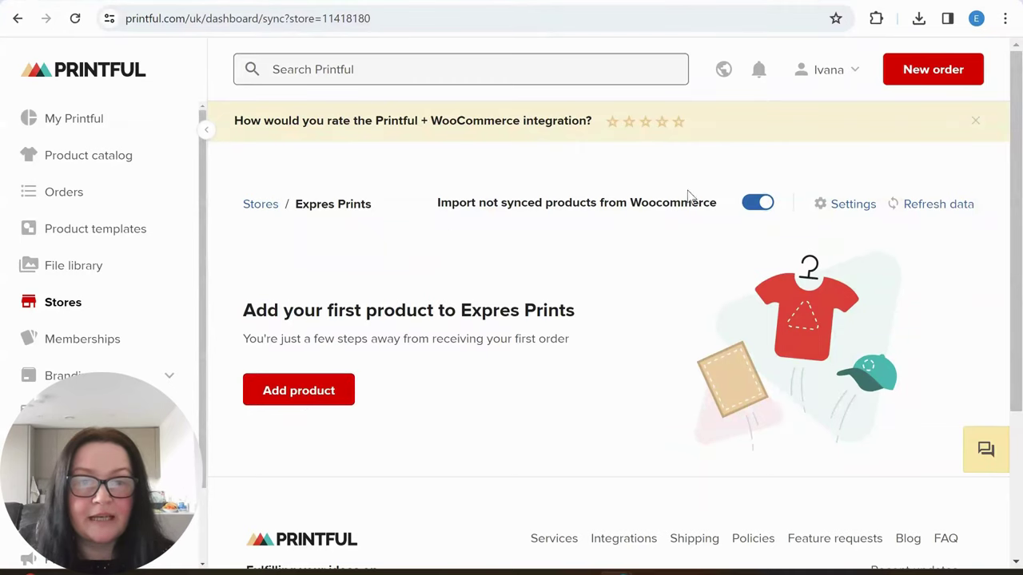
Start adding a product to the store and choose the floral Premium Pillow from the saved product templates
click(301, 397)
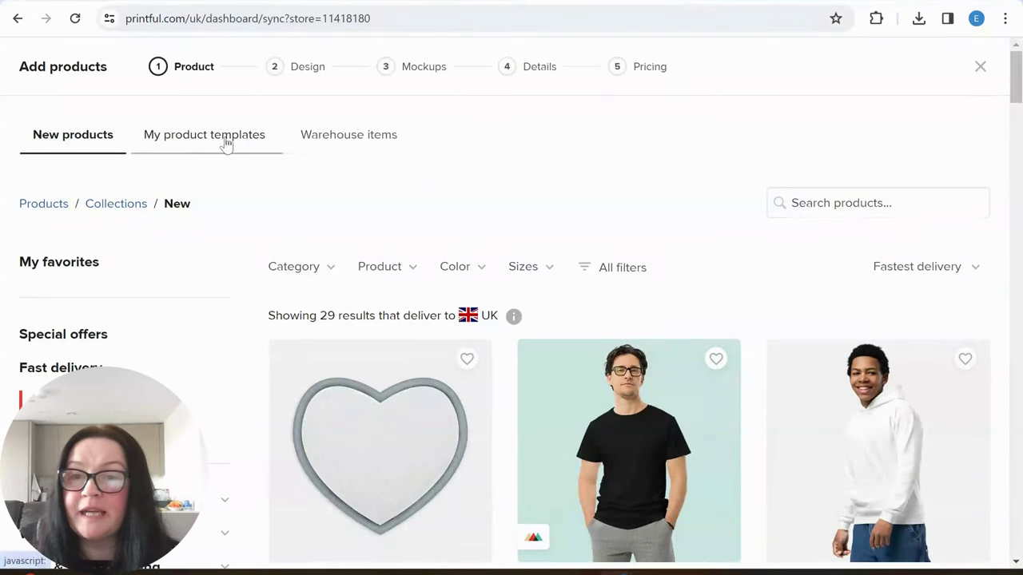
click(240, 141)
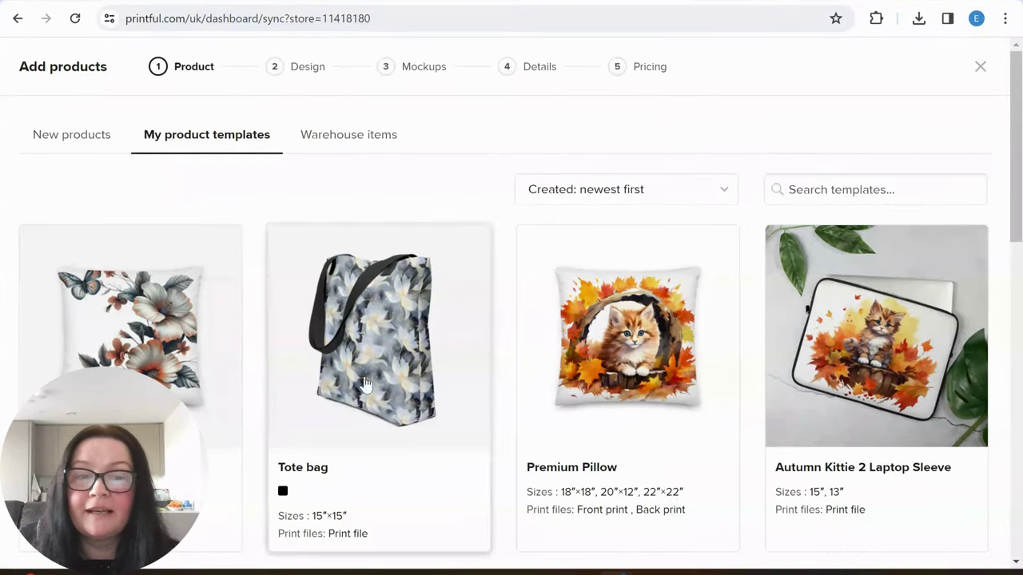
scroll(514, 360, down, 10)
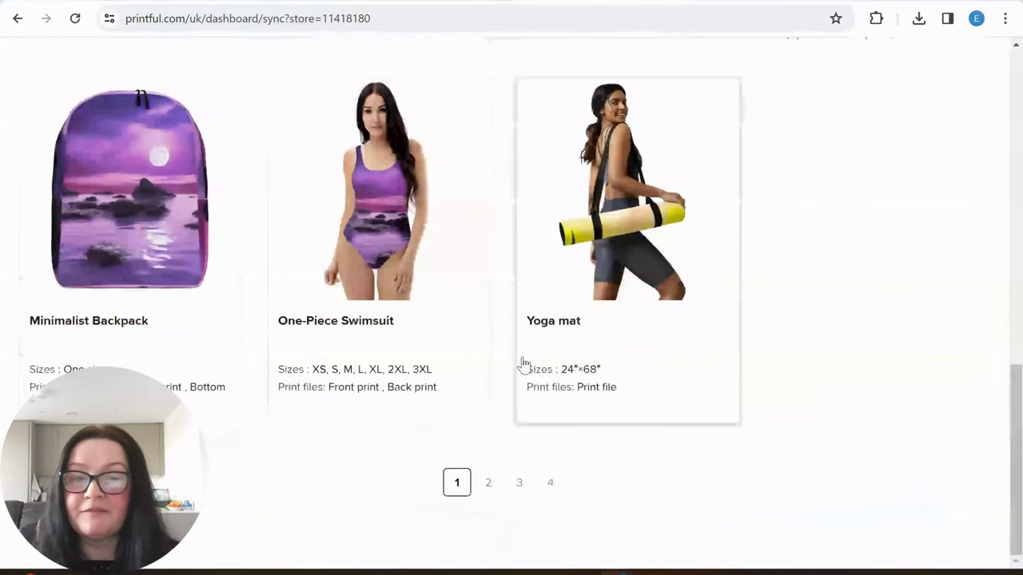
scroll(619, 393, up, 1)
scroll(594, 381, up, 10)
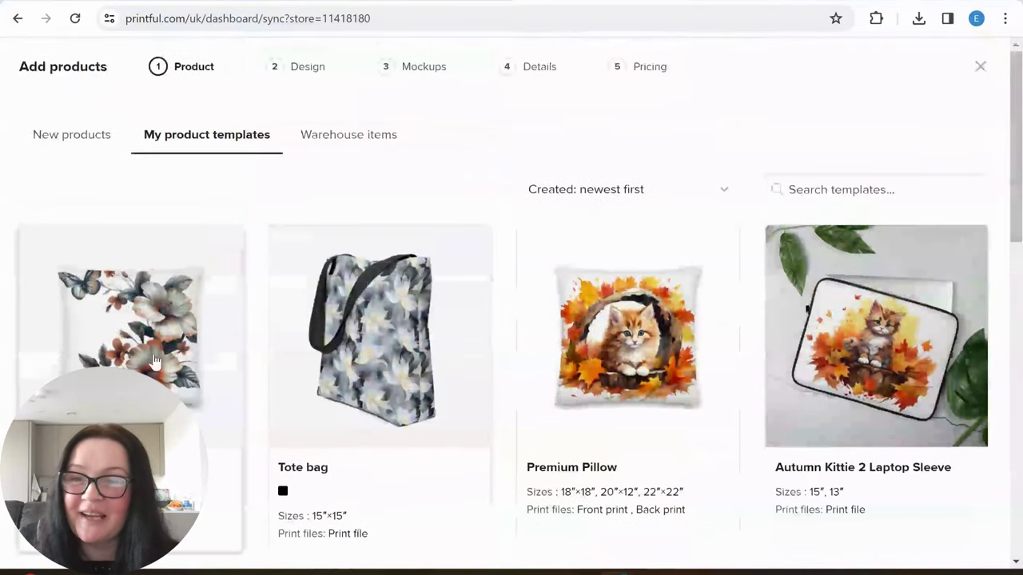
scroll(128, 363, down, 2)
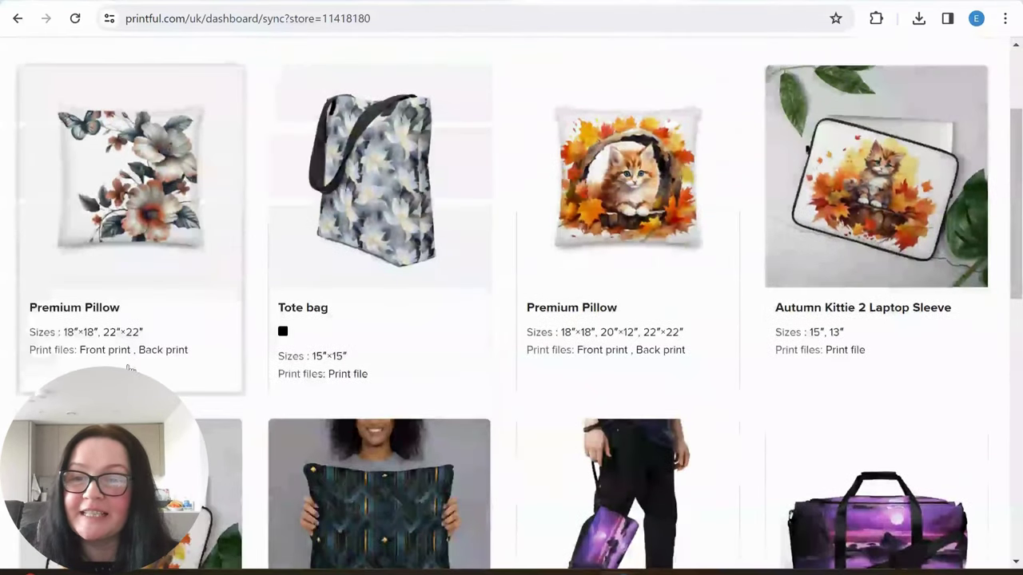
click(141, 194)
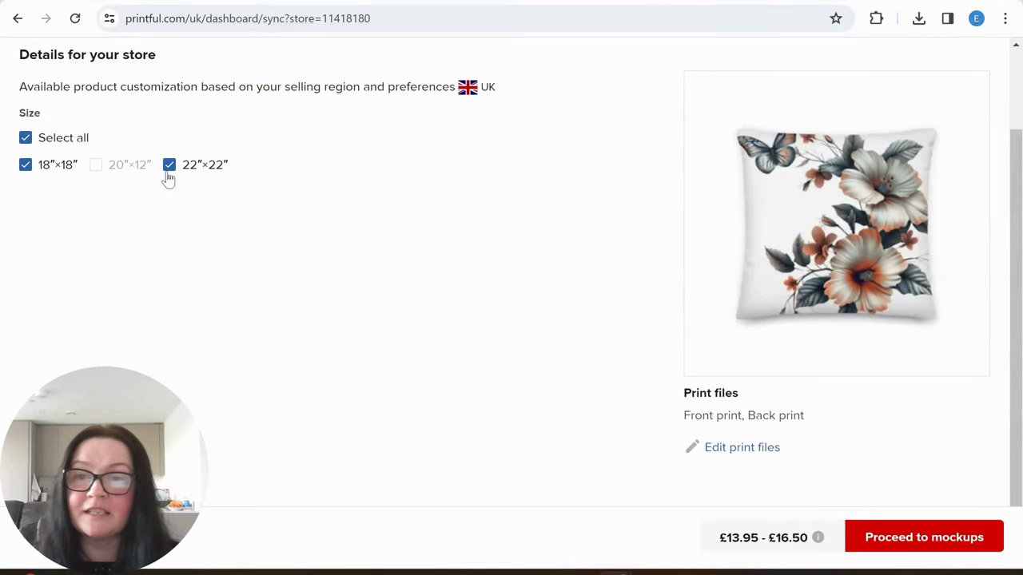
Proceed to the mockups with sizes 18″×18″ and 22″×22″, choose basic mockups and look over the available lifestyle images
click(950, 533)
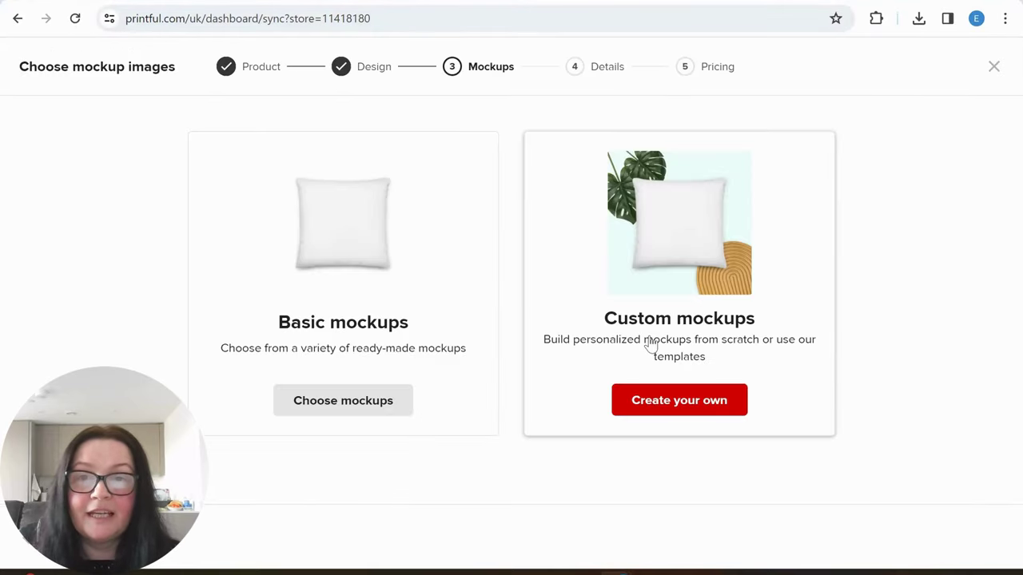
click(343, 401)
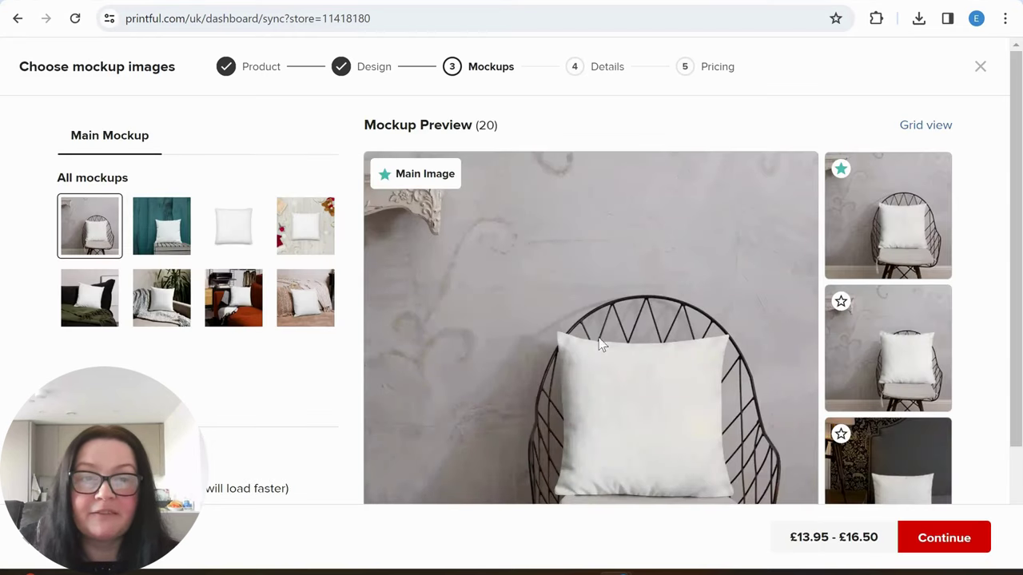
scroll(635, 341, down, 3)
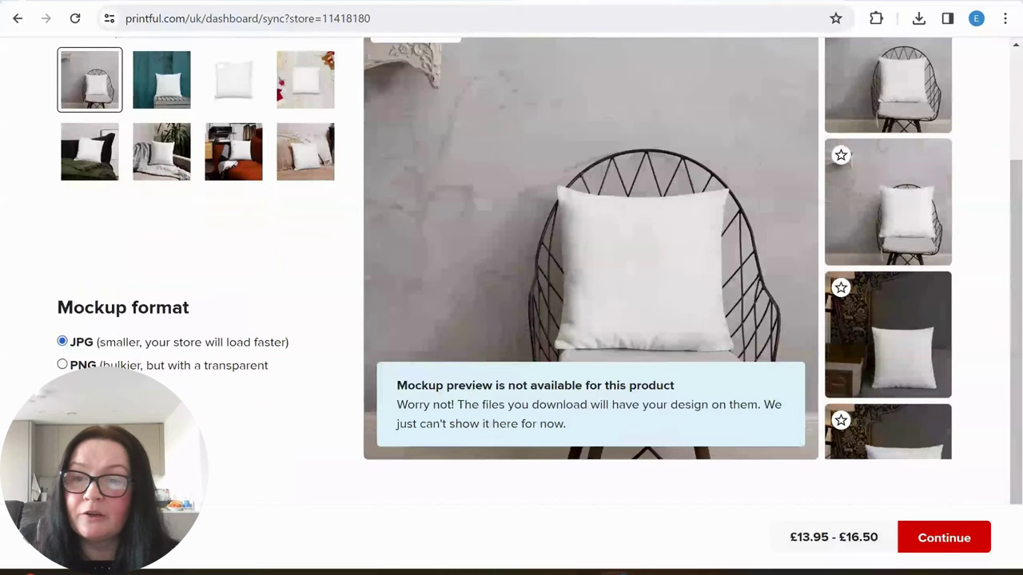
scroll(191, 383, up, 3)
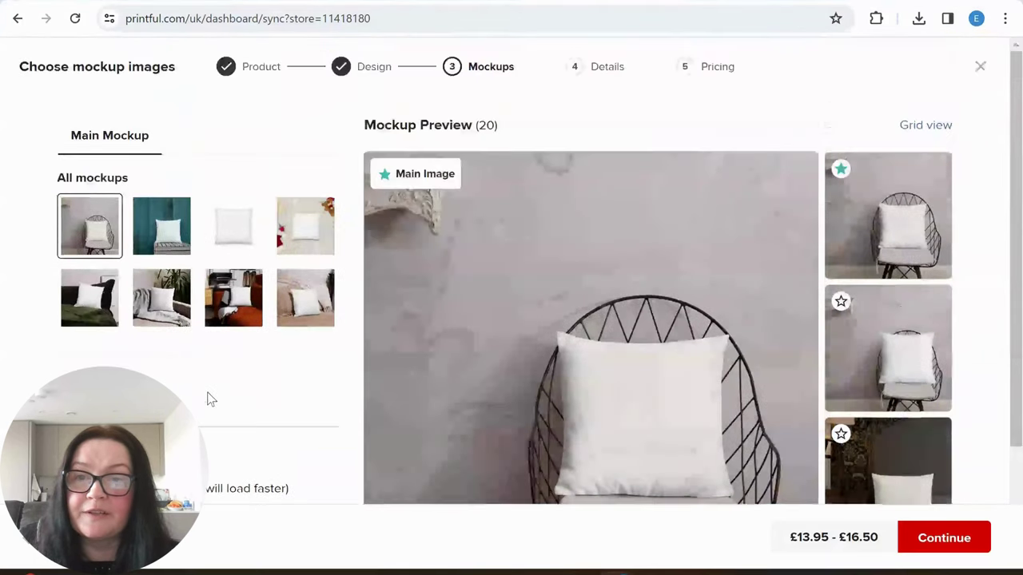
scroll(587, 254, down, 3)
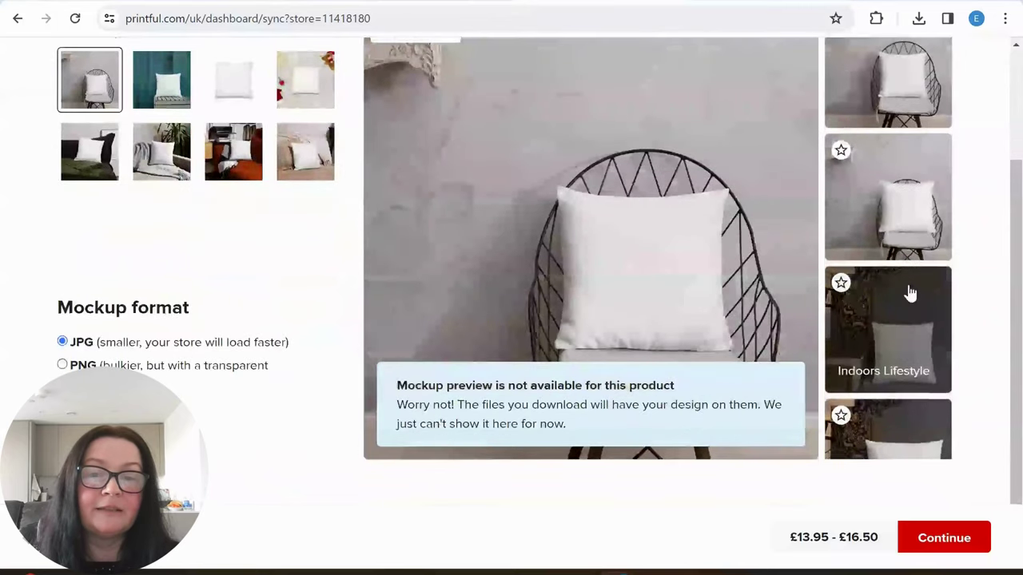
scroll(884, 347, down, 3)
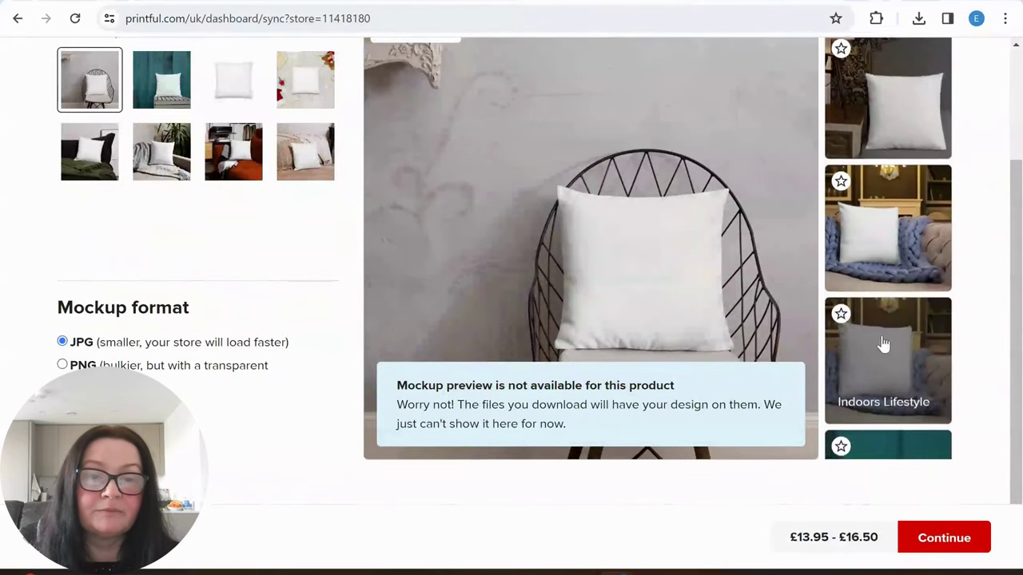
Try the indoor sofa scene with the blue knitted blanket as the pillow's main mockup image
click(839, 311)
click(839, 168)
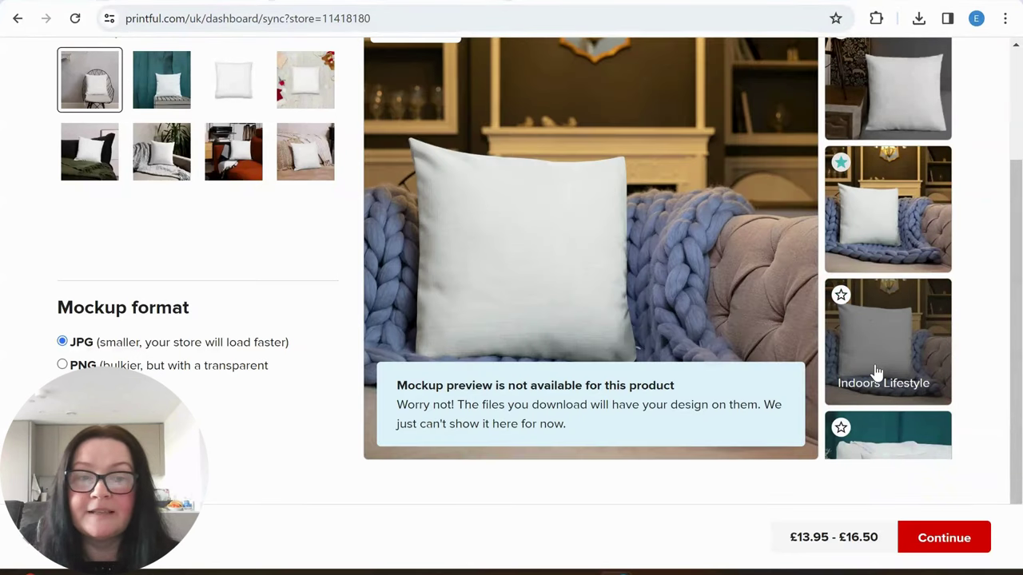
scroll(874, 368, down, 5)
Select the plain white-background pillow mockup set and continue to the product details
click(226, 90)
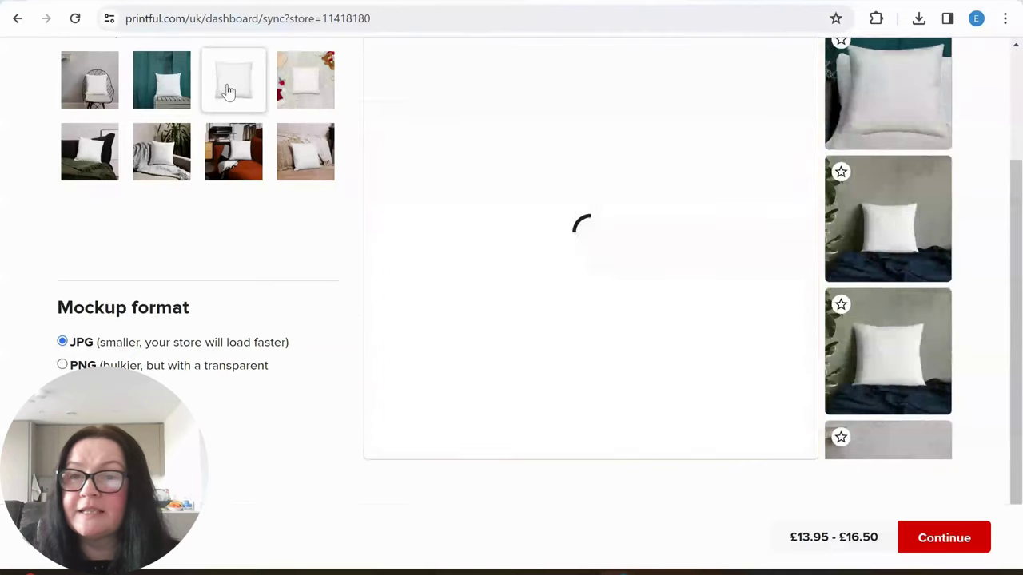
scroll(679, 312, up, 1)
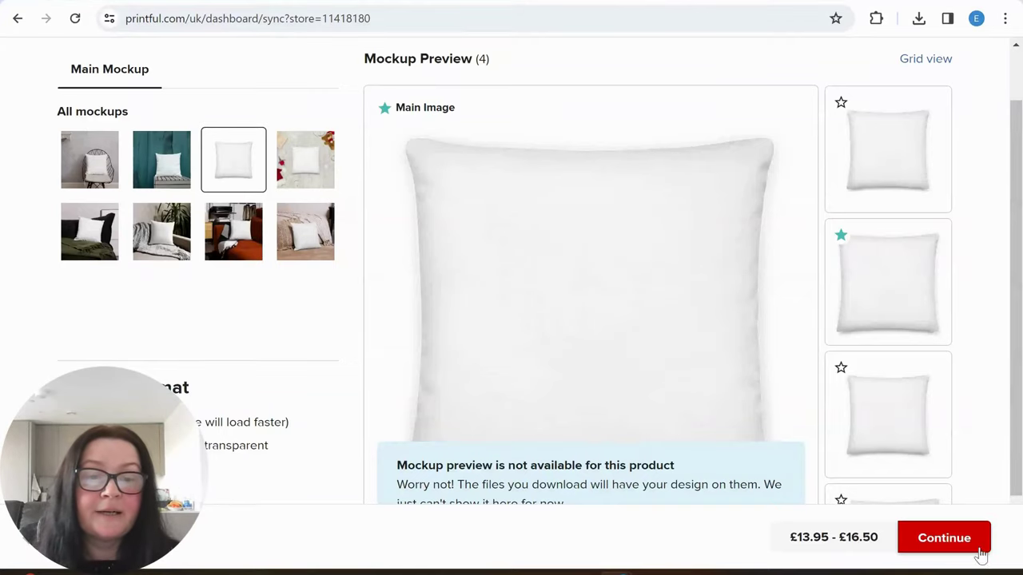
click(945, 547)
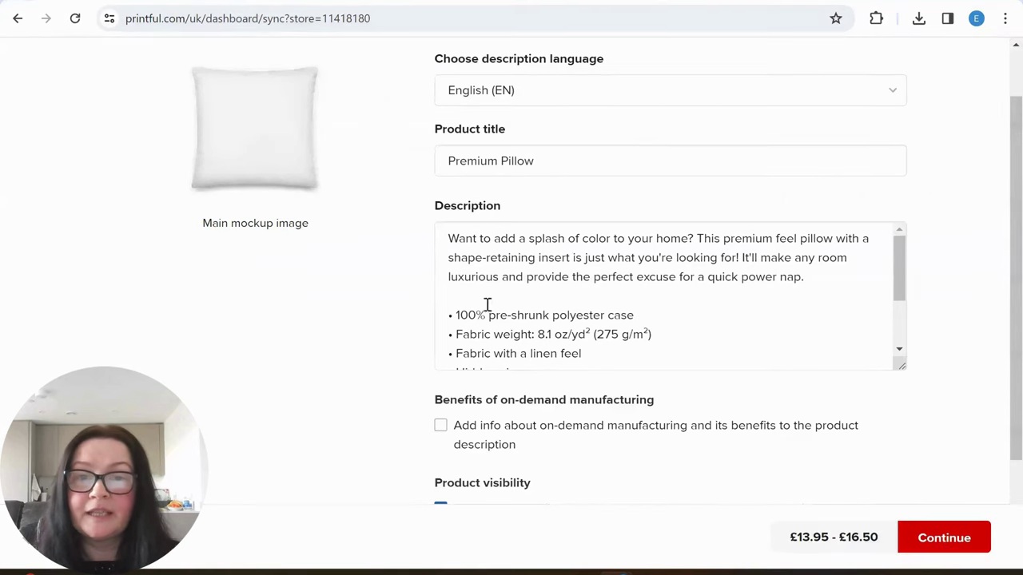
Read through the Premium Pillow's title and prefilled description, including its material and component details
scroll(486, 272, up, 1)
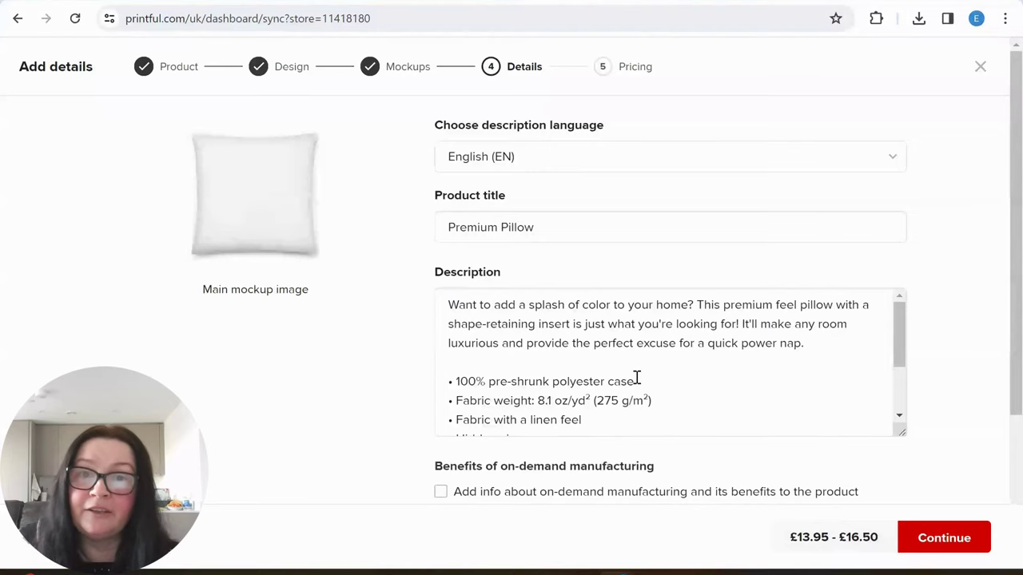
scroll(612, 336, down, 2)
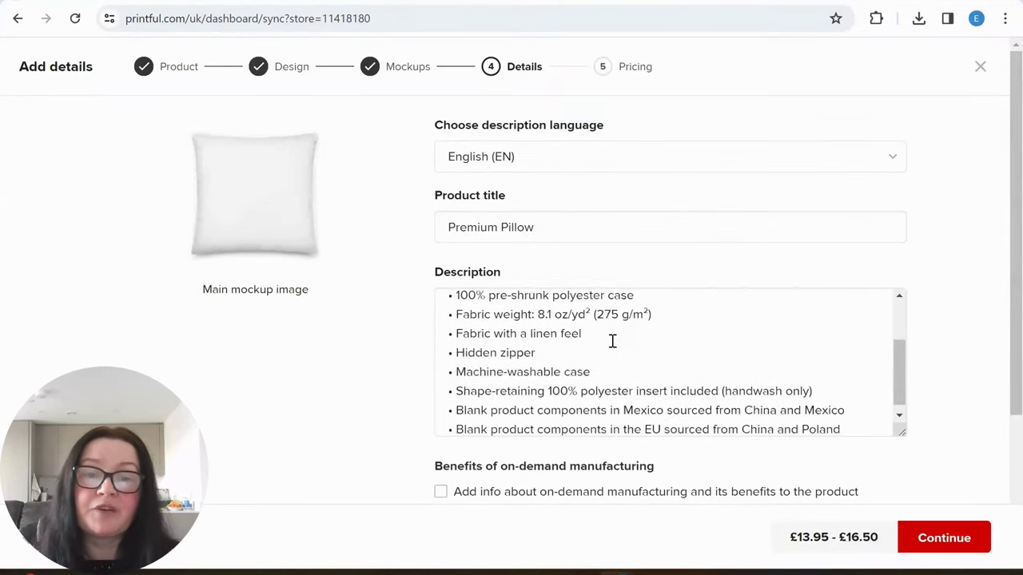
scroll(692, 356, up, 1)
scroll(692, 356, up, 1)
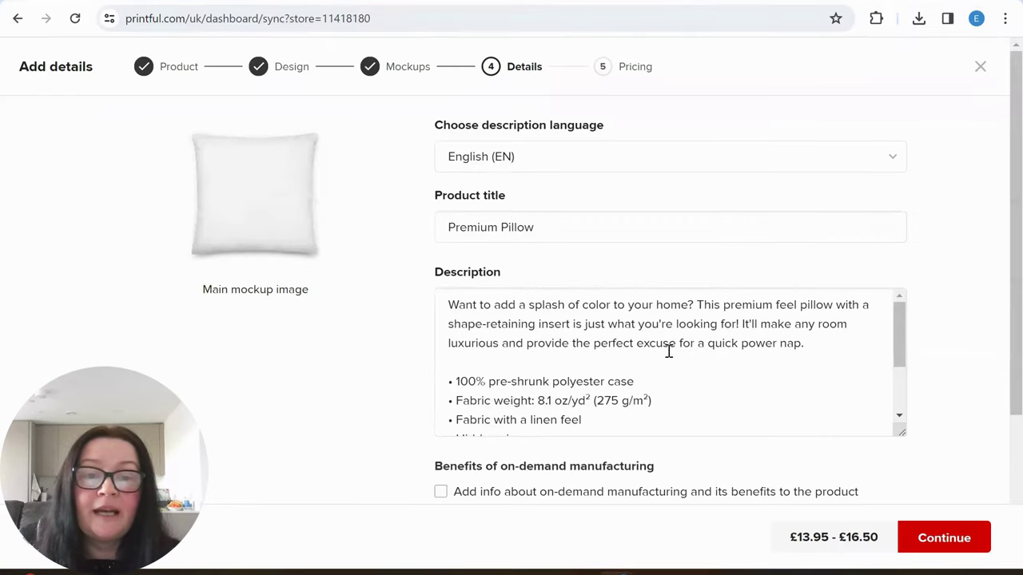
scroll(496, 400, down, 1)
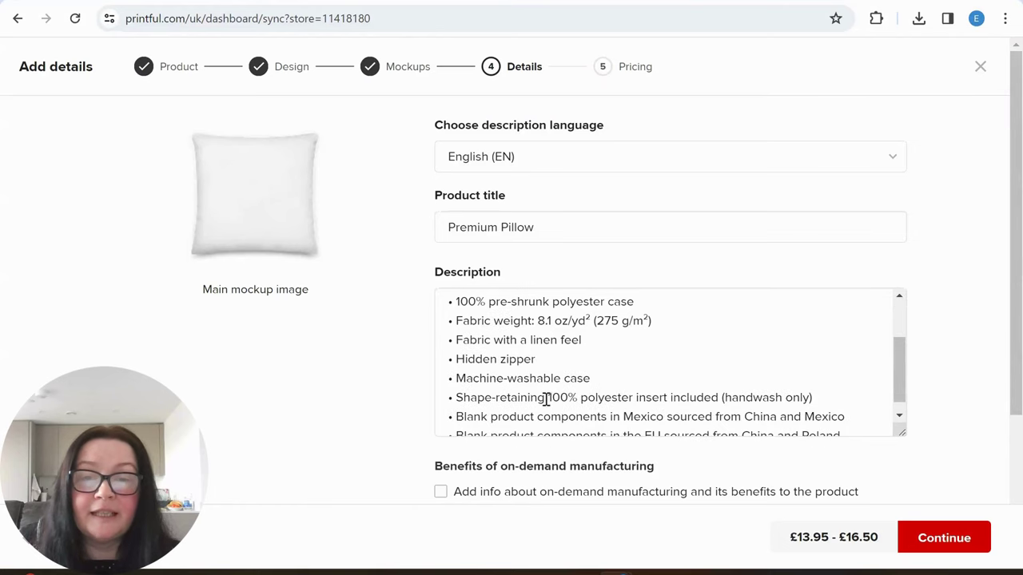
scroll(599, 343, down, 1)
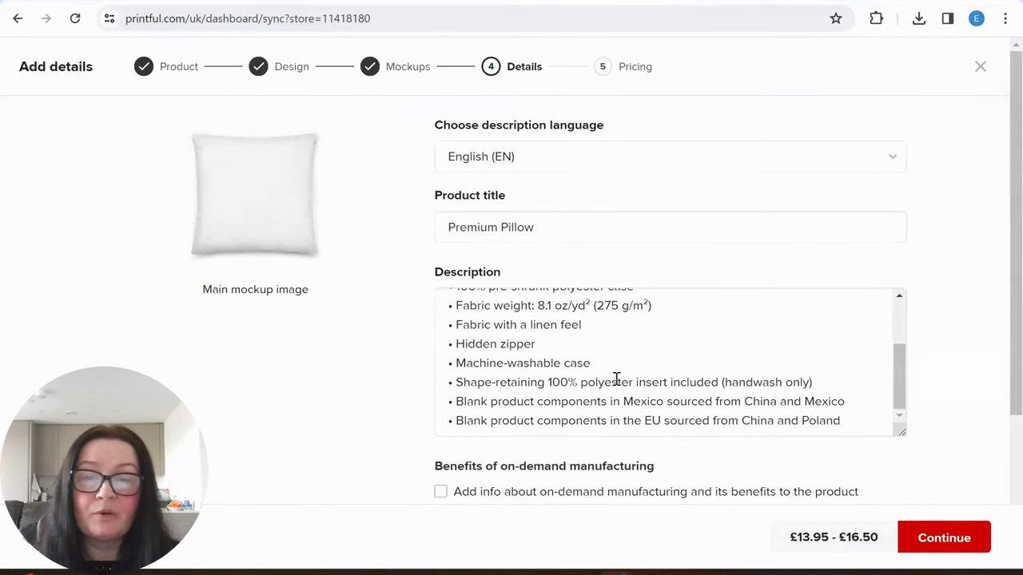
Add the info about on-demand manufacturing and its benefits to the pillow's product description
click(484, 495)
scroll(570, 406, down, 3)
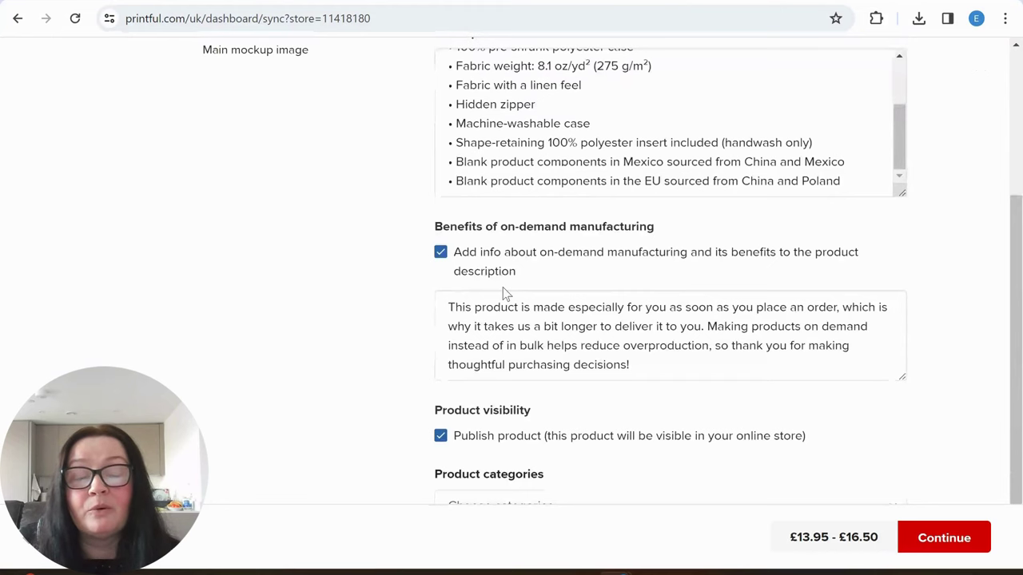
scroll(577, 333, down, 1)
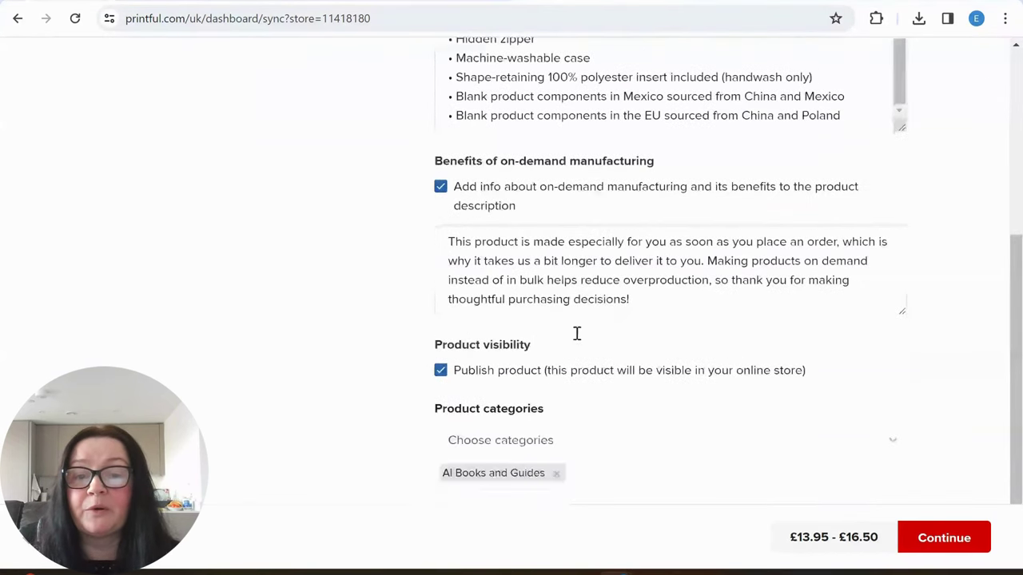
Remove the AI Books and Guides category, check the available product categories and continue to pricing
click(556, 474)
click(517, 476)
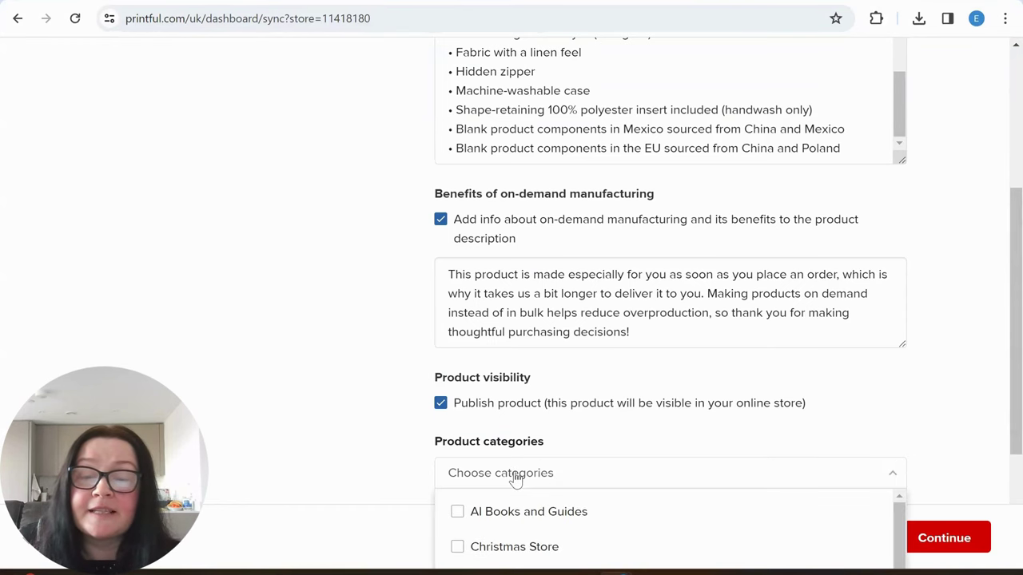
scroll(316, 369, down, 2)
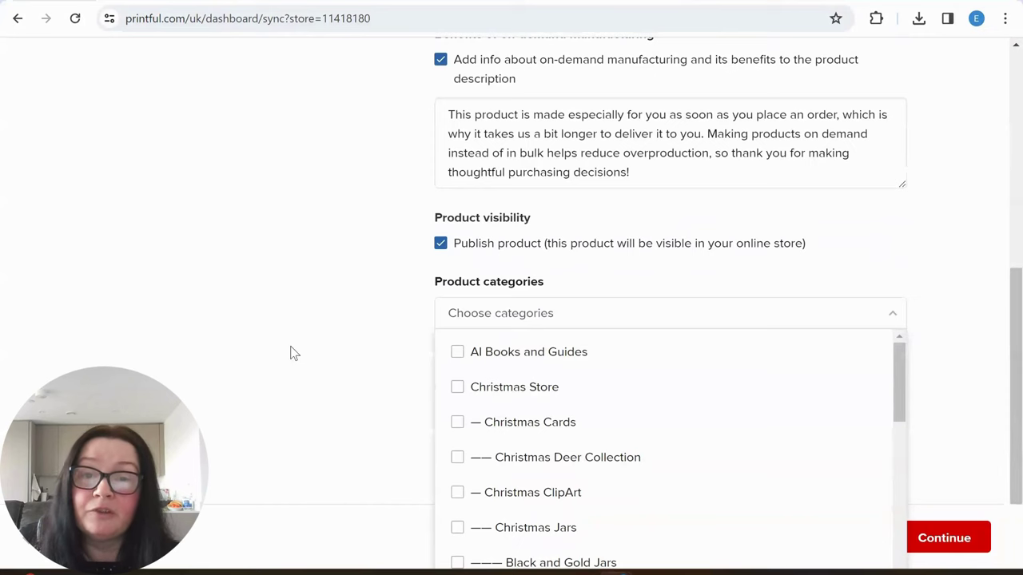
click(257, 315)
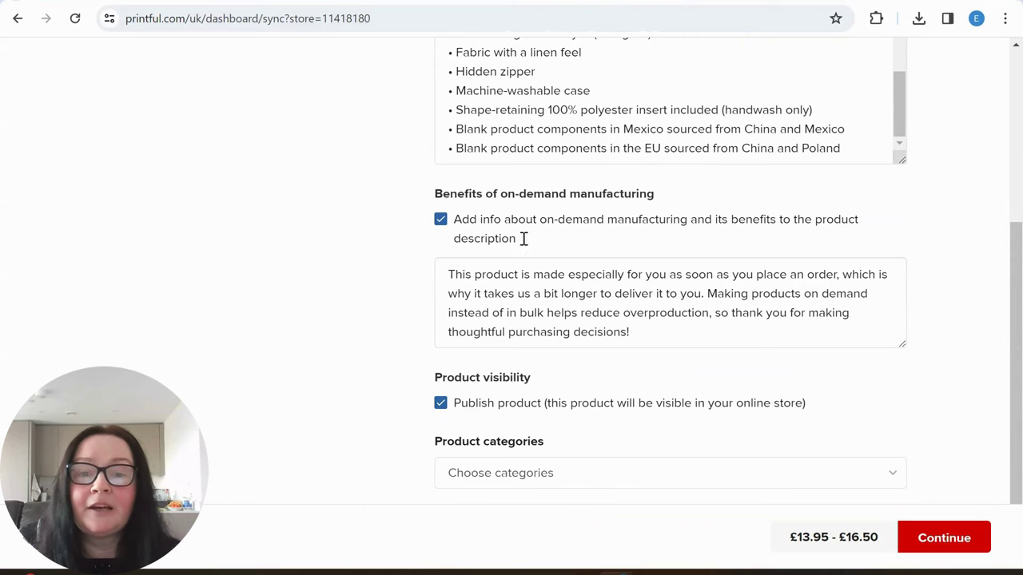
scroll(524, 239, up, 8)
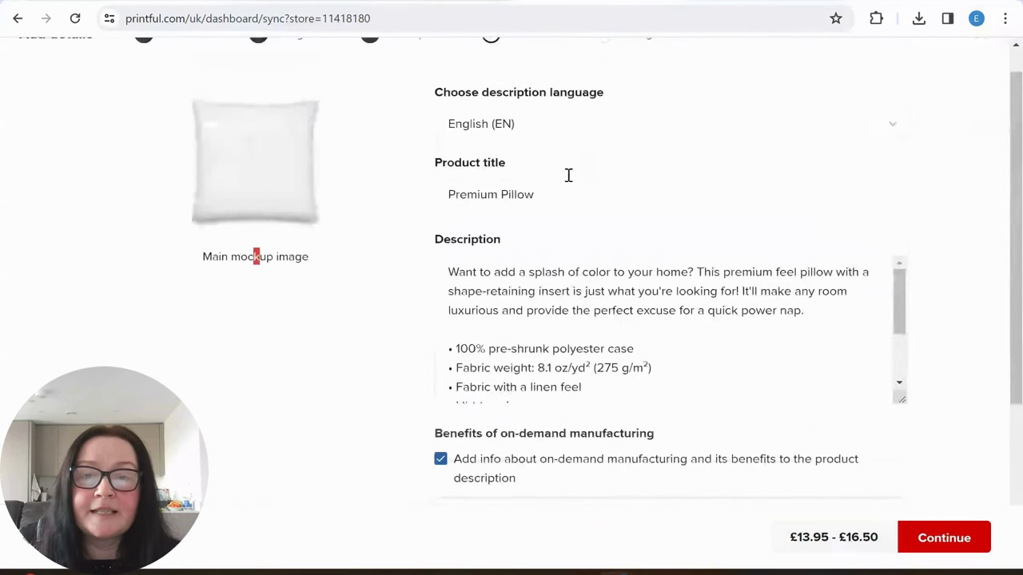
click(940, 546)
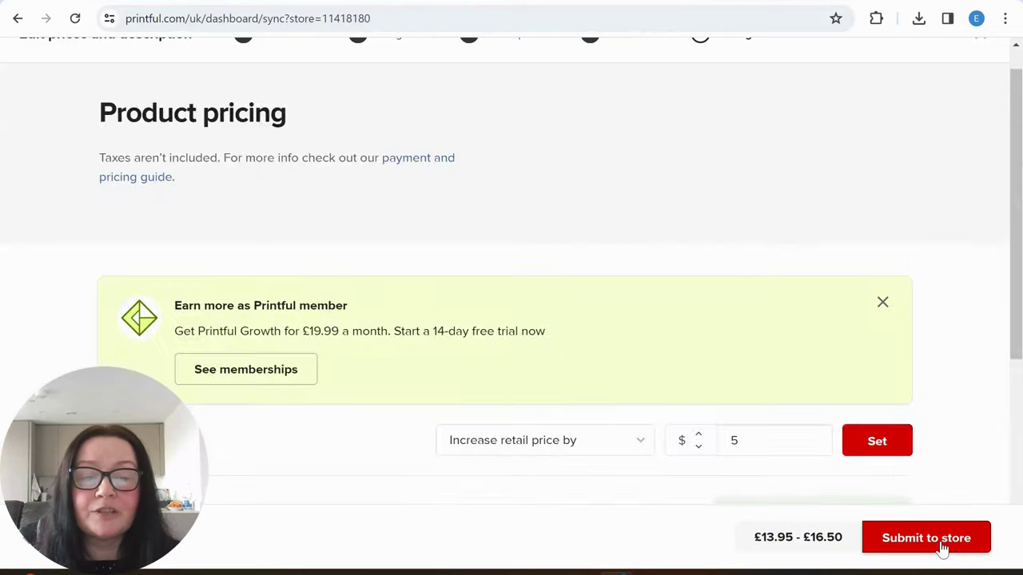
Increase the retail price of all pillow variants by $5 and submit the product to the store
scroll(379, 378, down, 3)
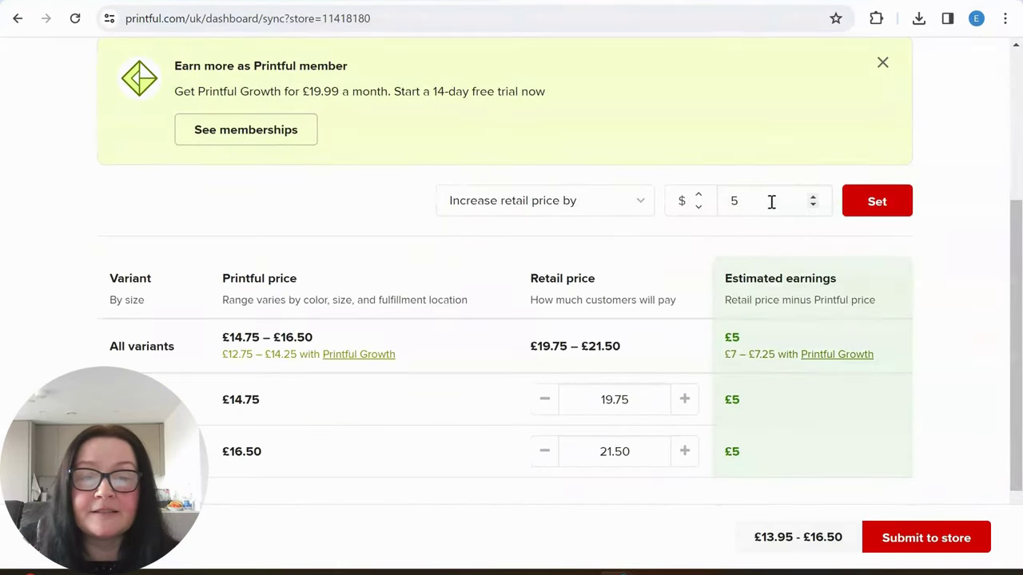
click(885, 204)
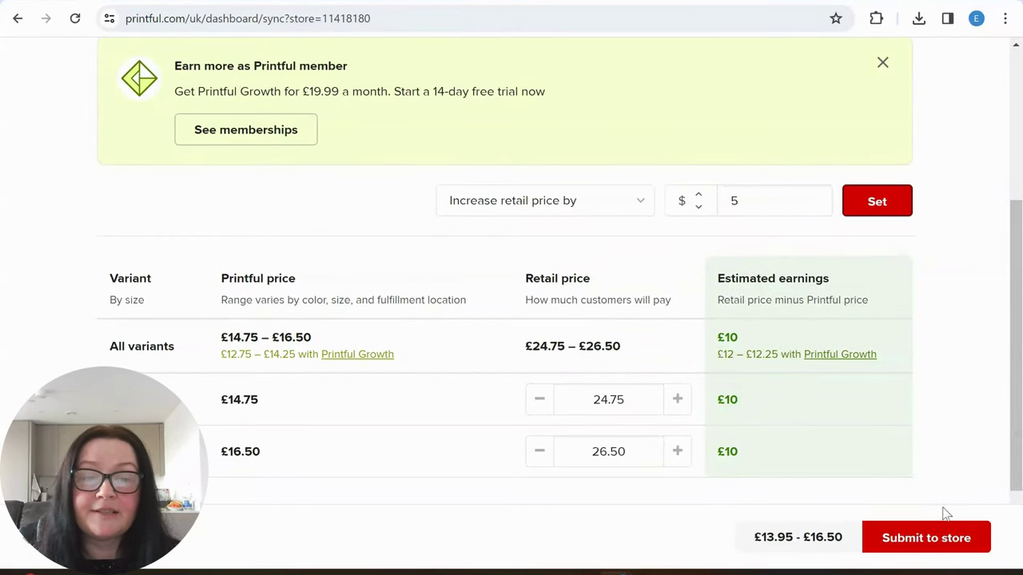
click(931, 541)
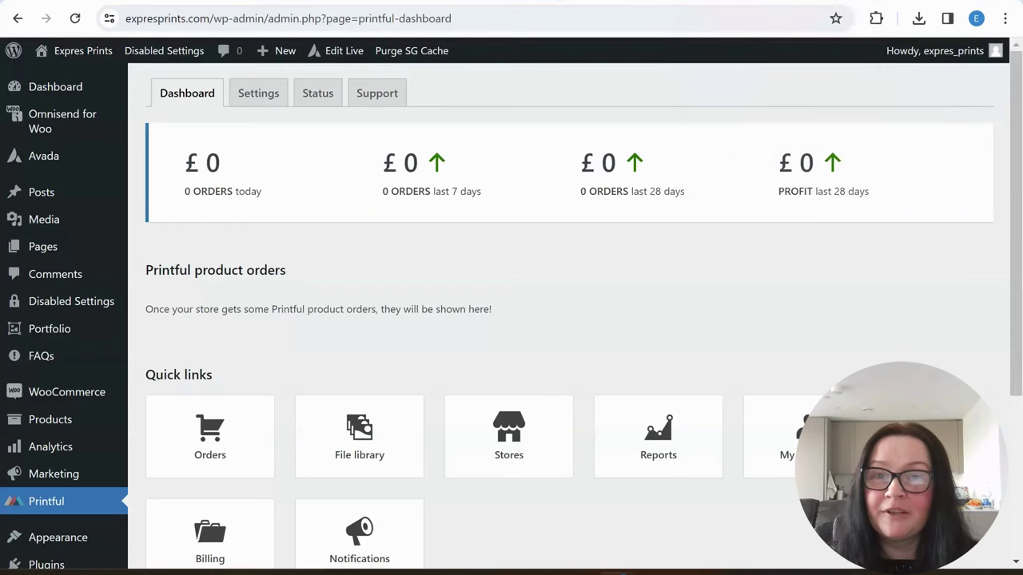
Reload the WordPress Printful dashboard and open the Premium Pillow for editing from the list of all shop products
click(488, 14)
key(Return)
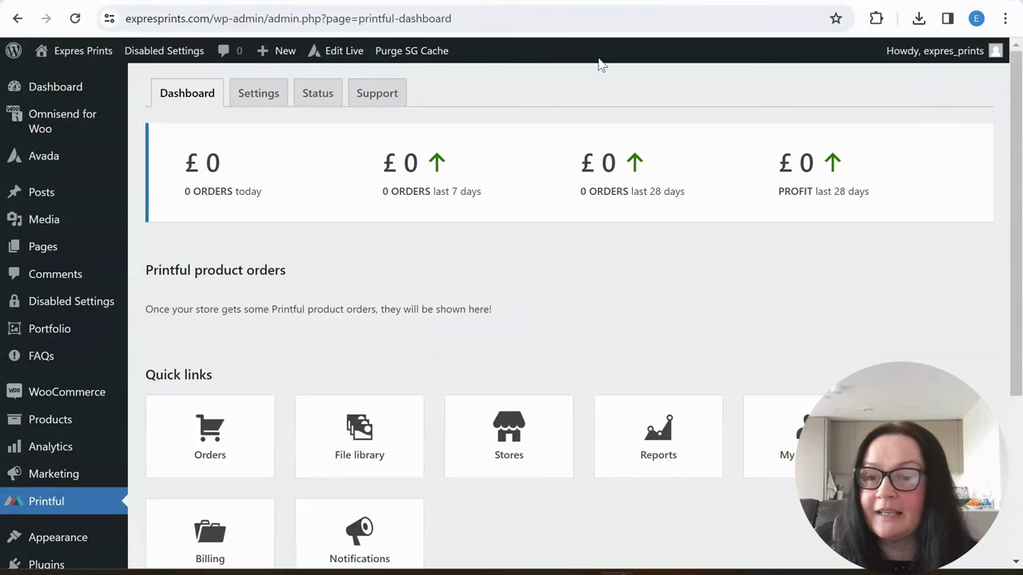
mouse_move(44, 418)
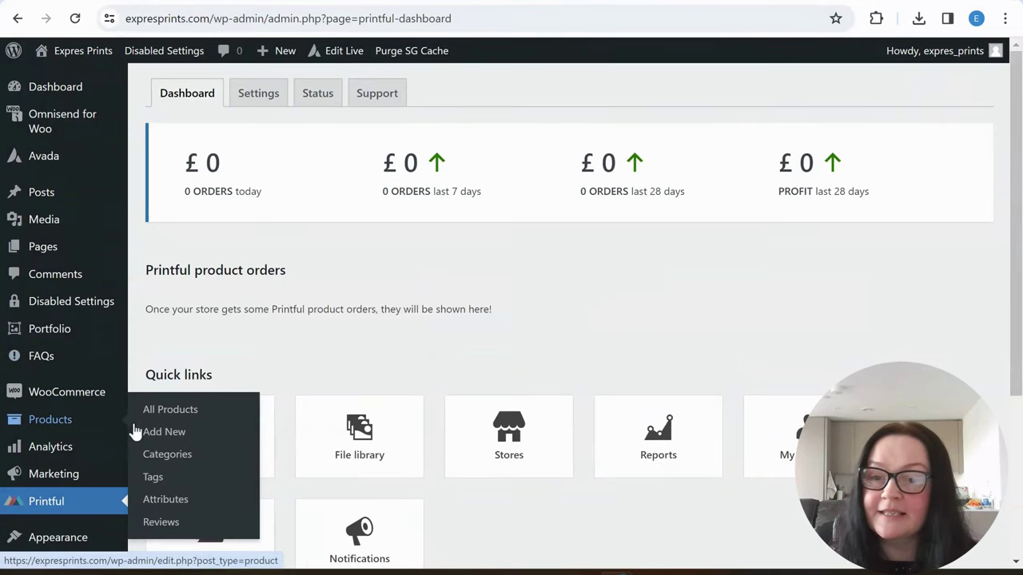
click(179, 415)
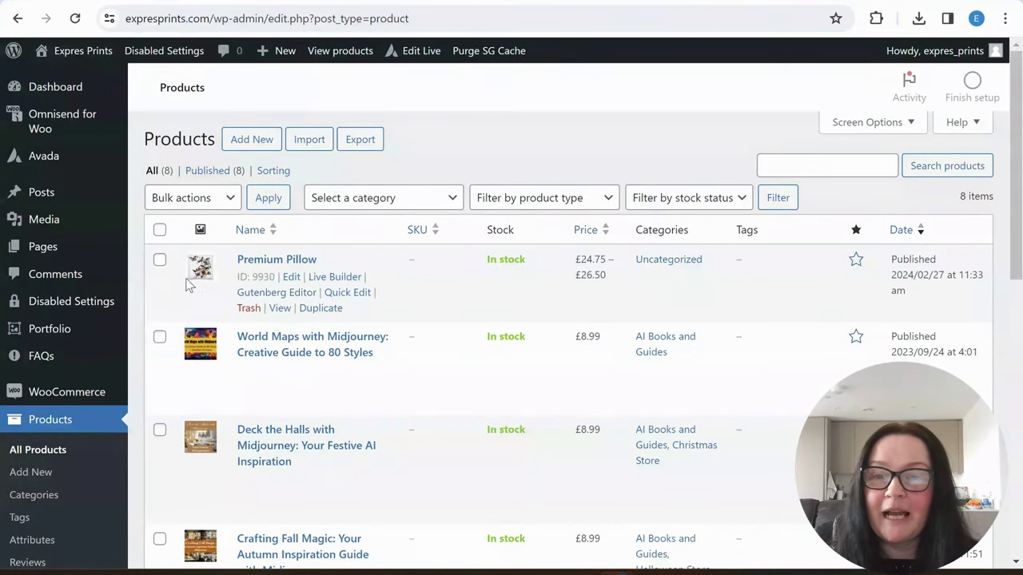
click(292, 280)
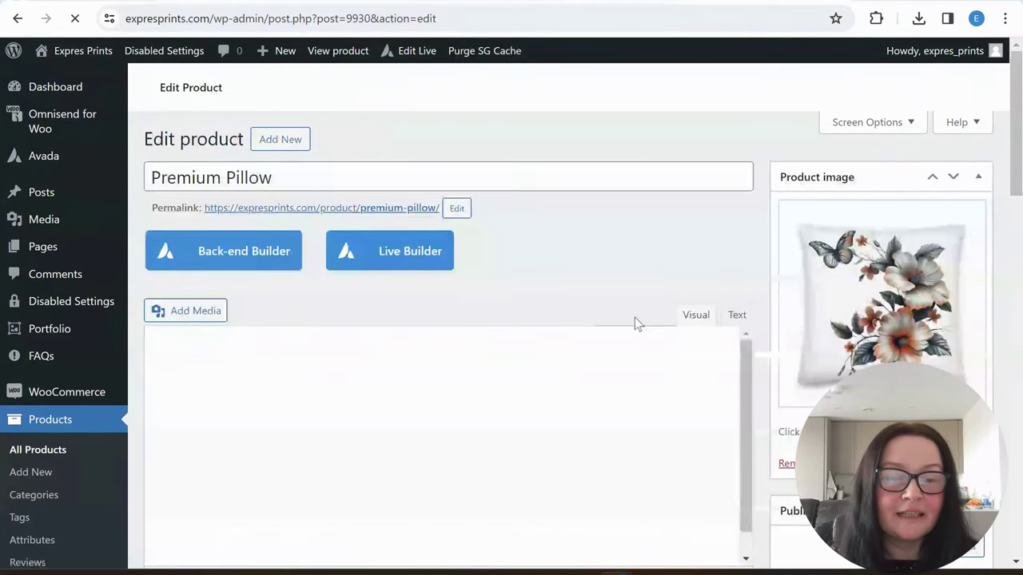
Look over the Premium Pillow's imported description, size chart and gallery in the editor and preview its shop page
scroll(883, 314, down, 15)
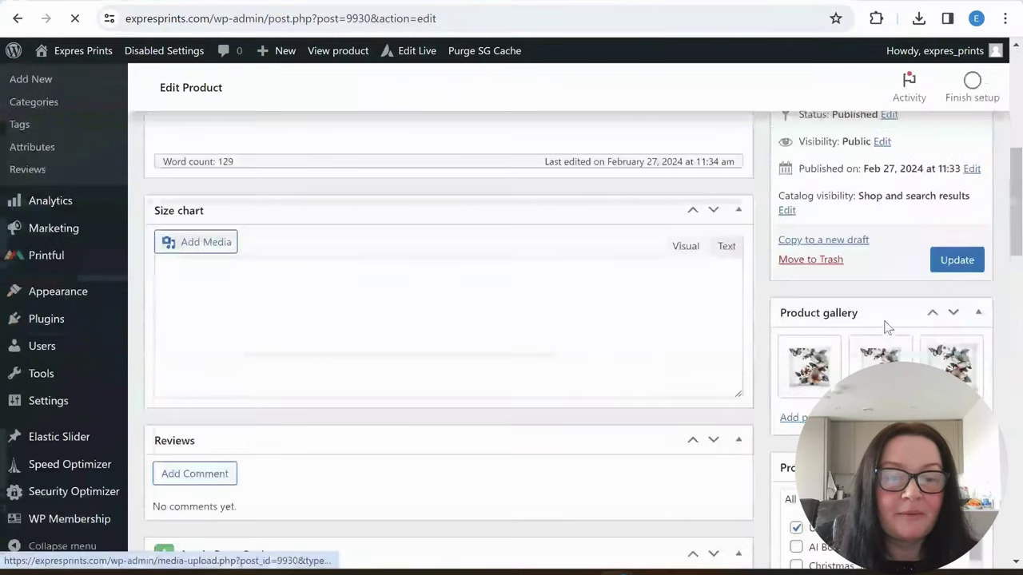
scroll(705, 360, up, 15)
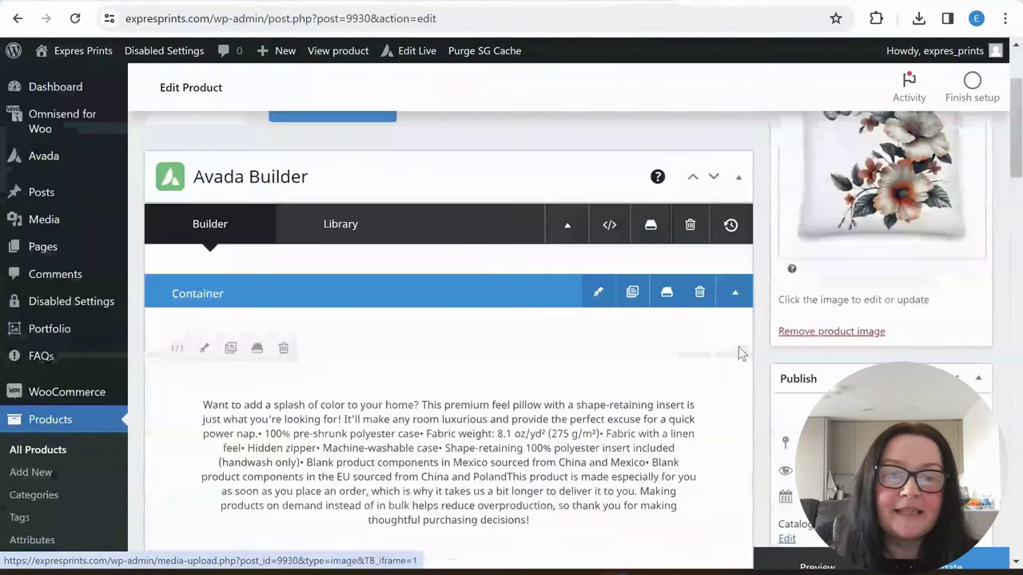
scroll(807, 340, down, 3)
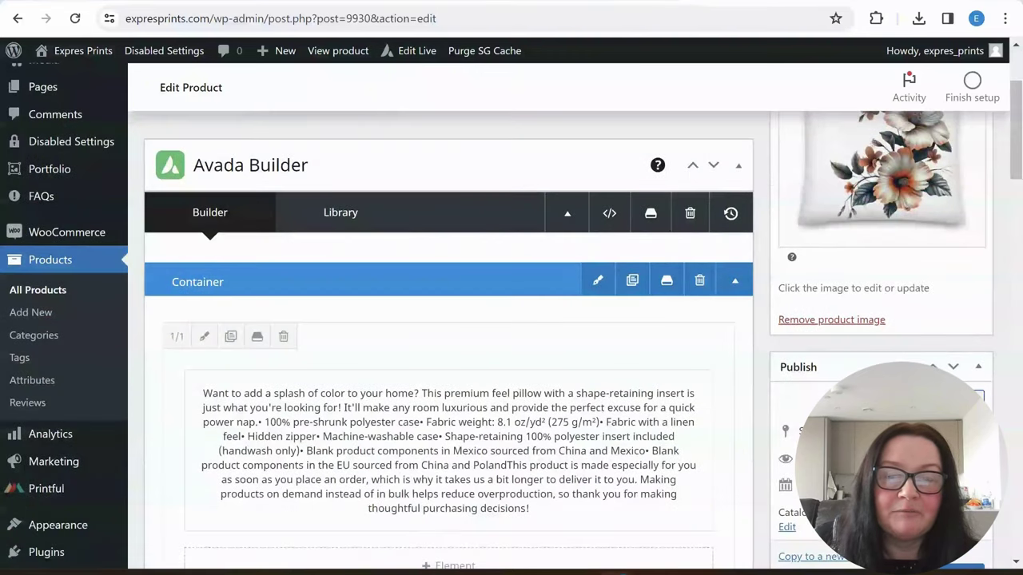
click(979, 395)
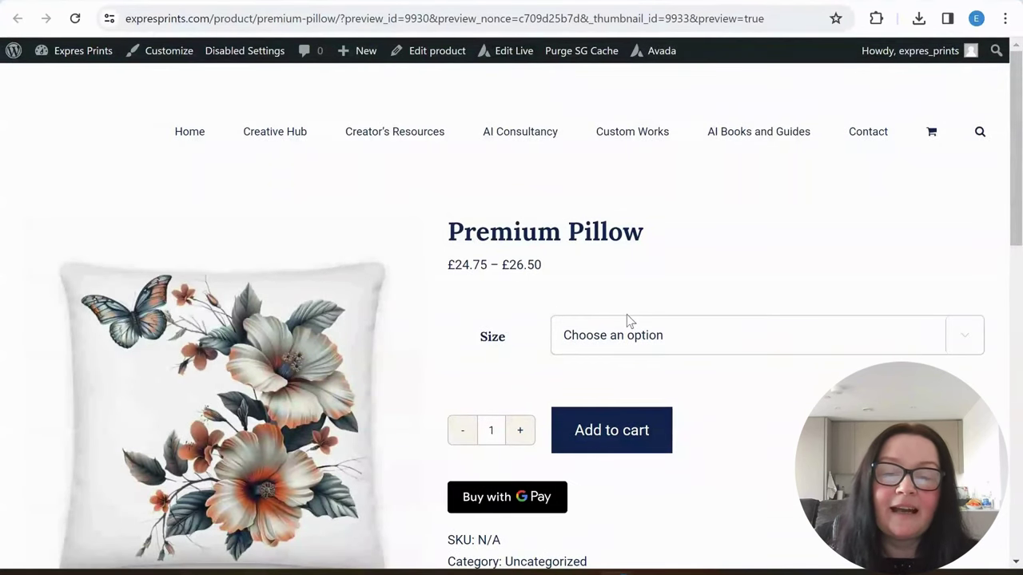
Read the description on the Premium Pillow's shop page and flip through its gallery images
scroll(426, 299, down, 2)
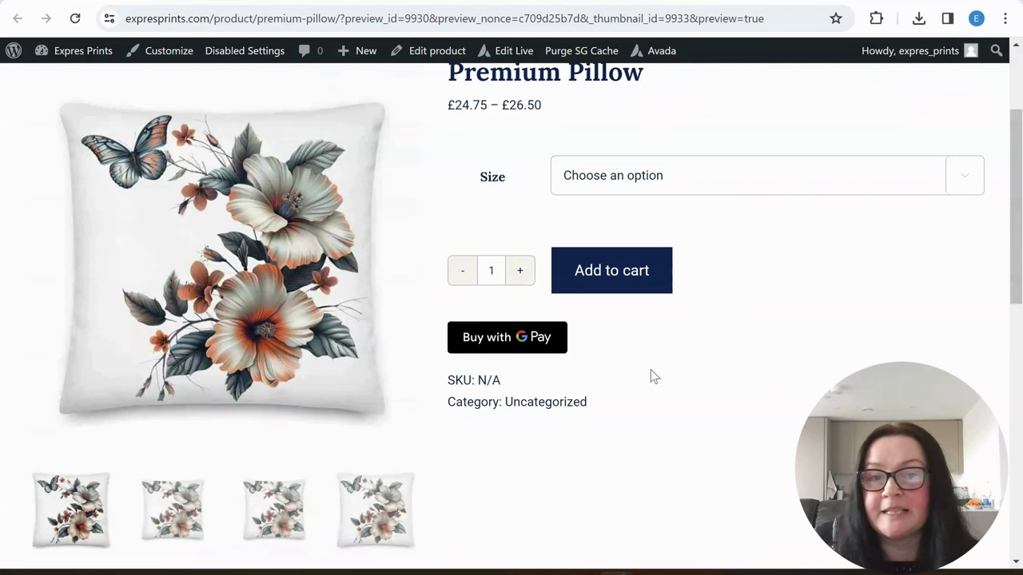
scroll(418, 429, down, 2)
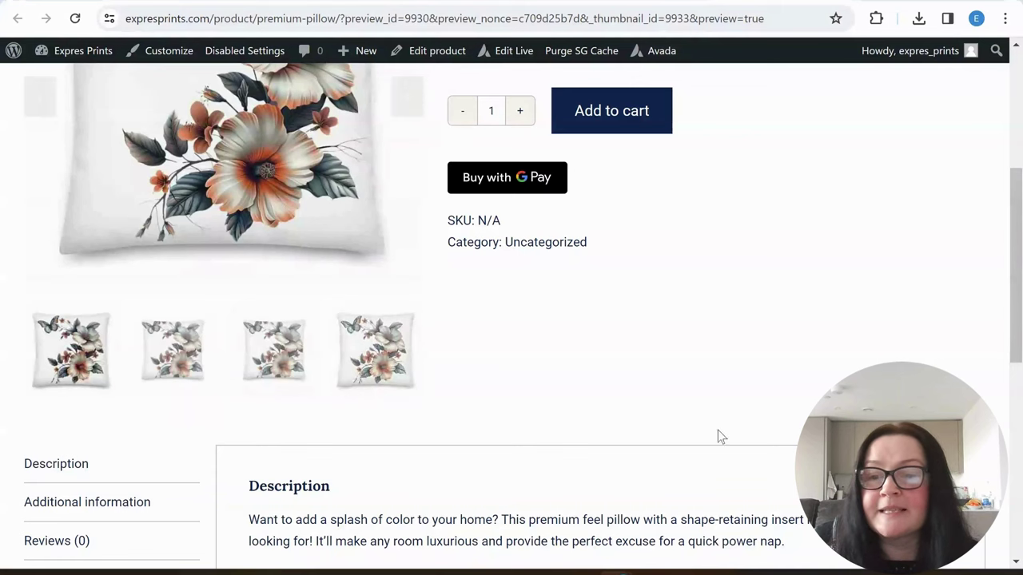
scroll(689, 415, down, 3)
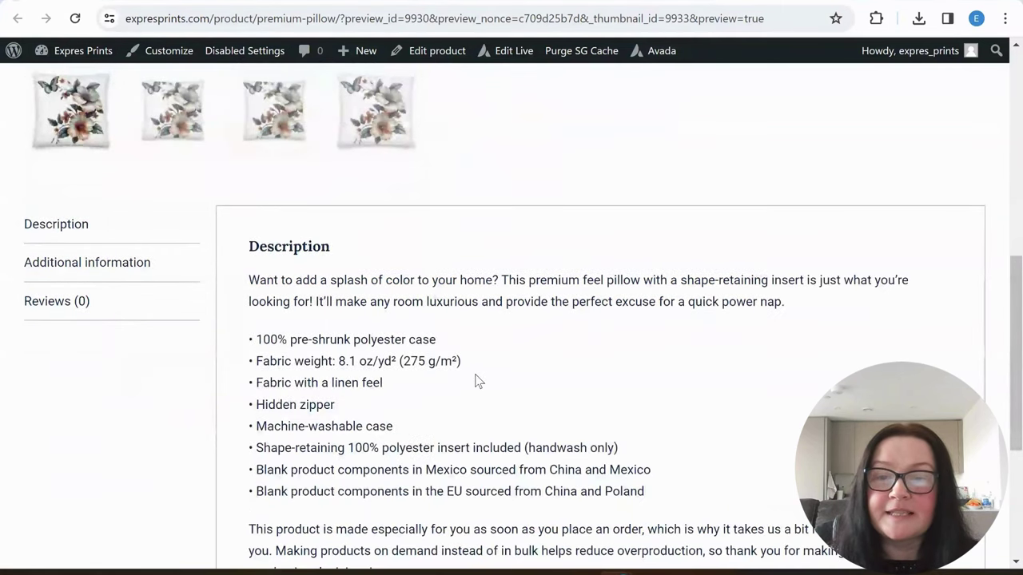
scroll(477, 376, down, 4)
scroll(480, 378, up, 6)
scroll(481, 378, up, 4)
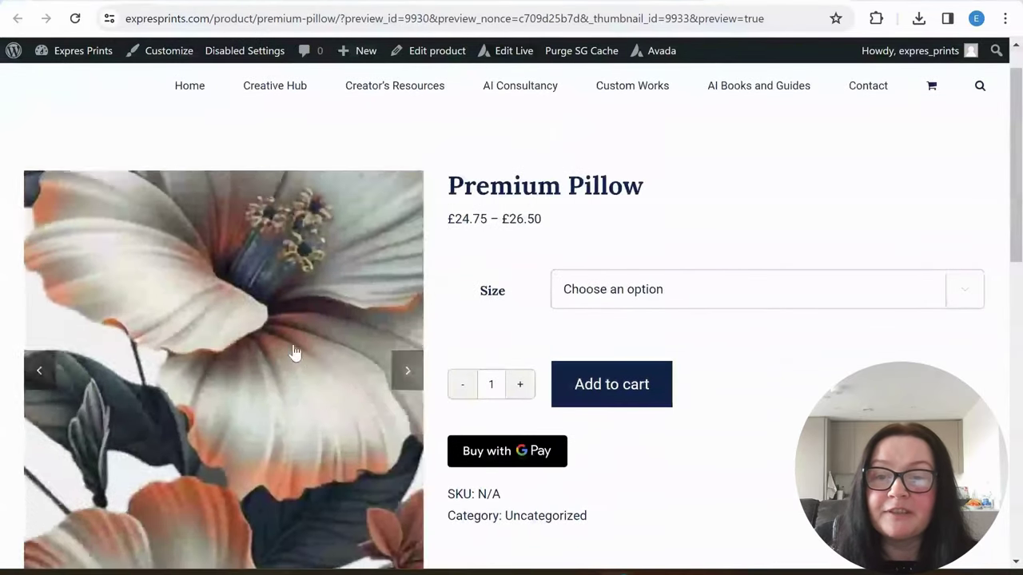
click(399, 374)
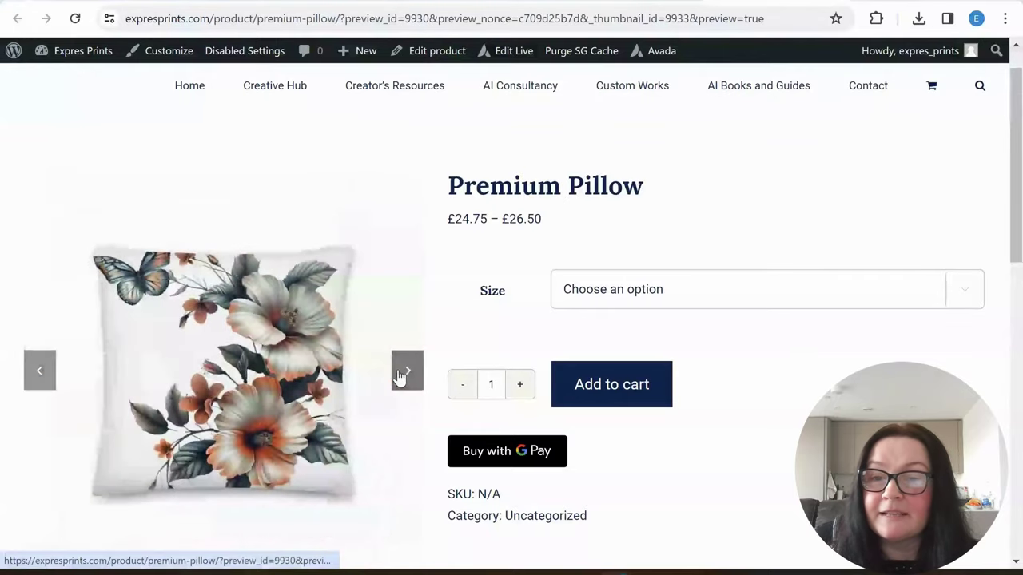
click(402, 378)
click(404, 380)
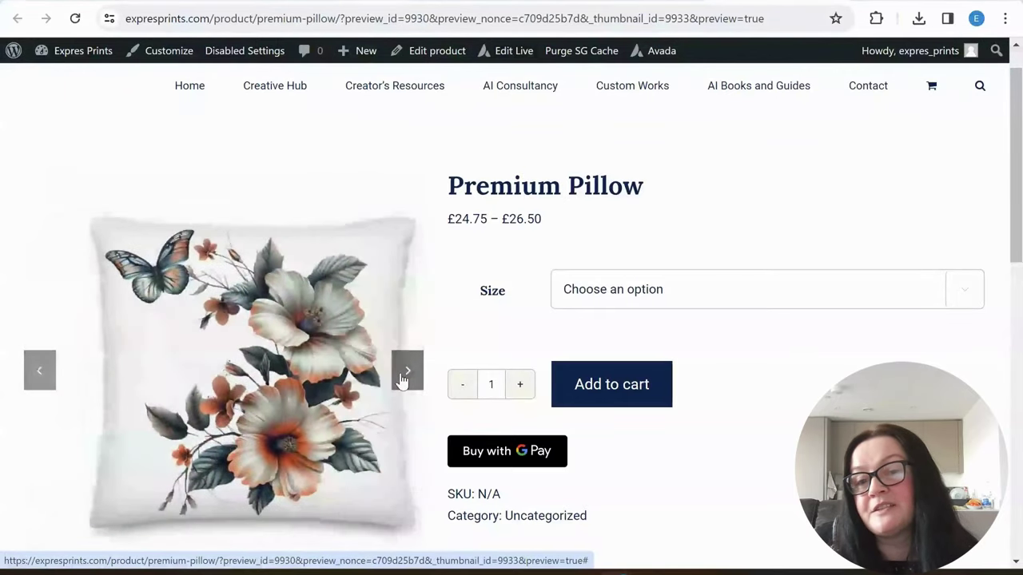
Check the 18×18 size option on the pillow's shop page and switch the size to 22×22
click(730, 304)
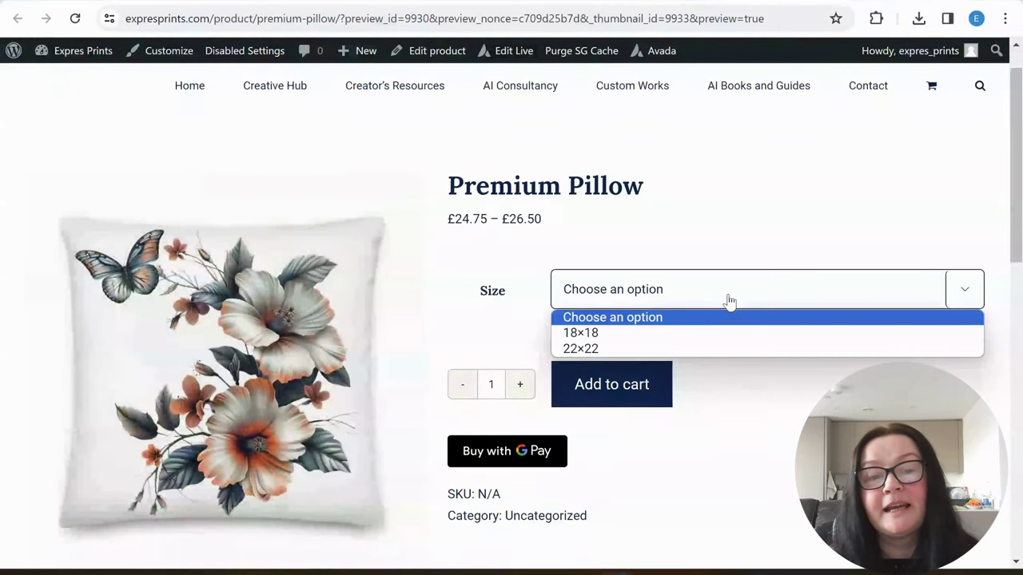
click(641, 335)
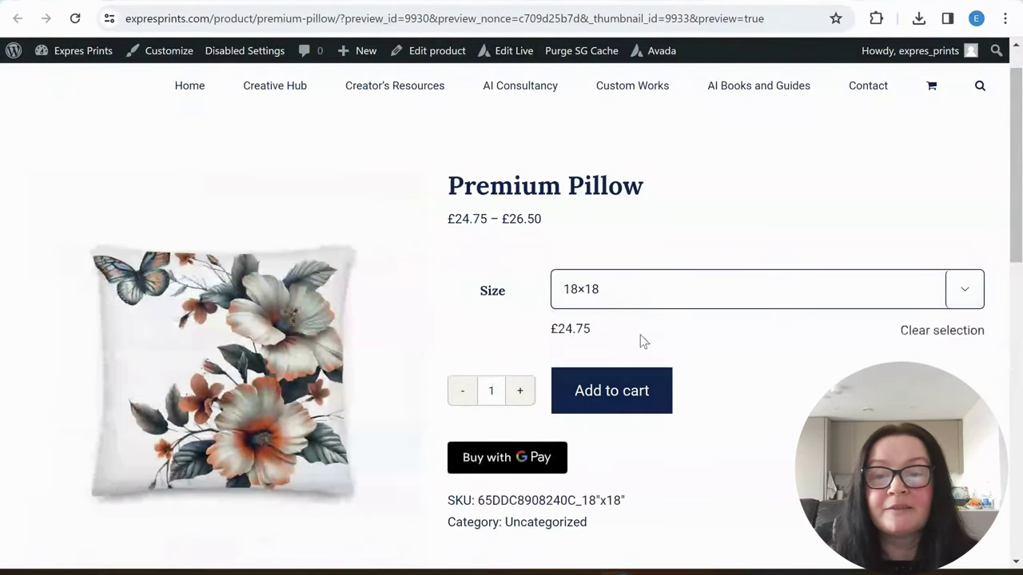
click(645, 303)
click(631, 348)
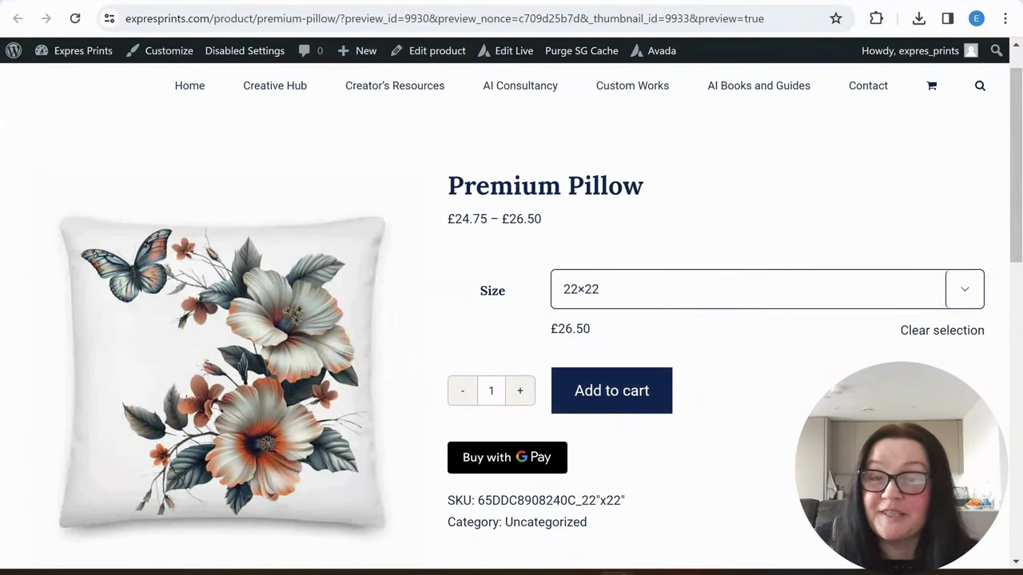
View the pillow's additional information on the shop page and return to its description
scroll(724, 423, down, 7)
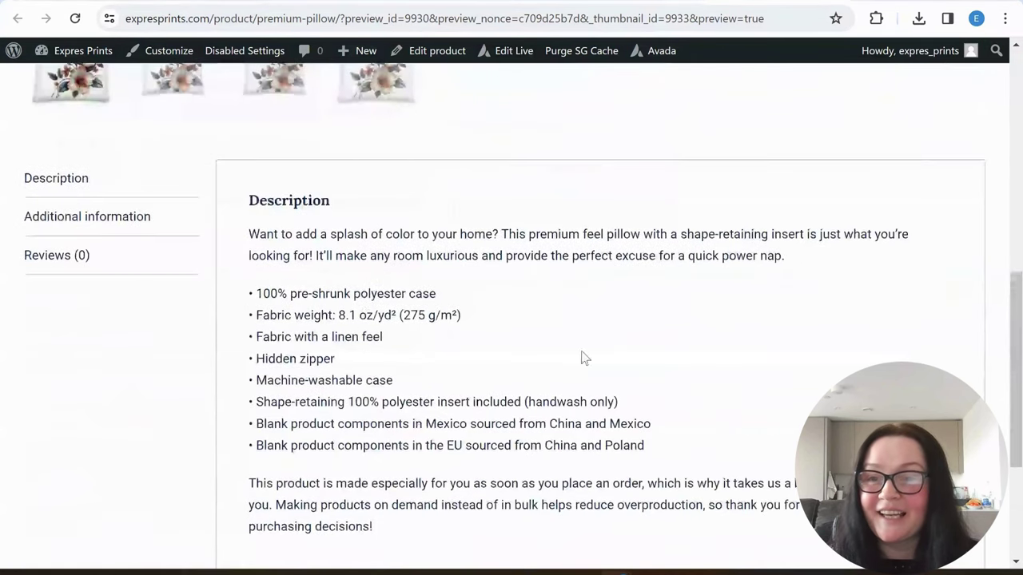
click(92, 216)
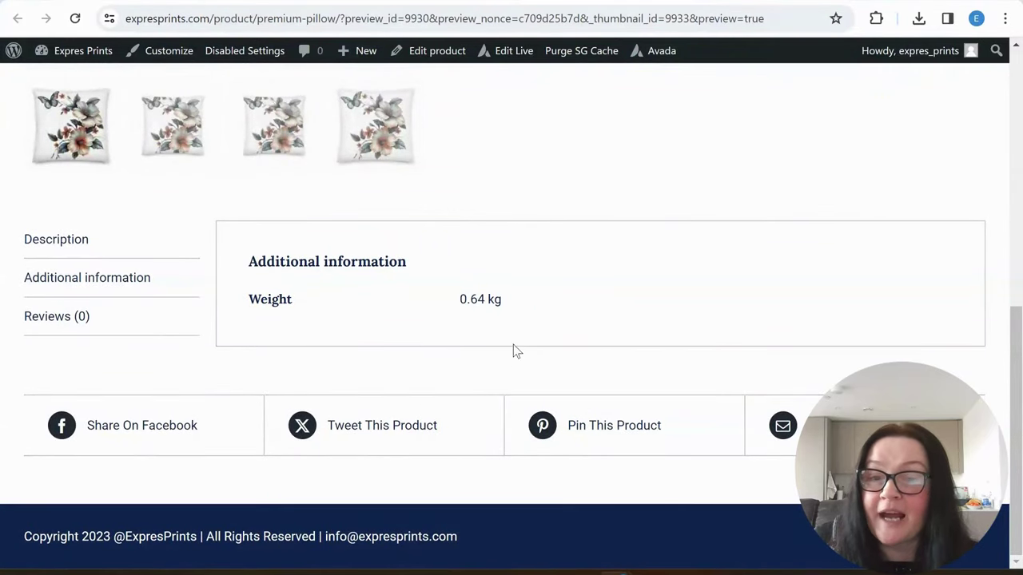
scroll(238, 346, up, 2)
click(81, 401)
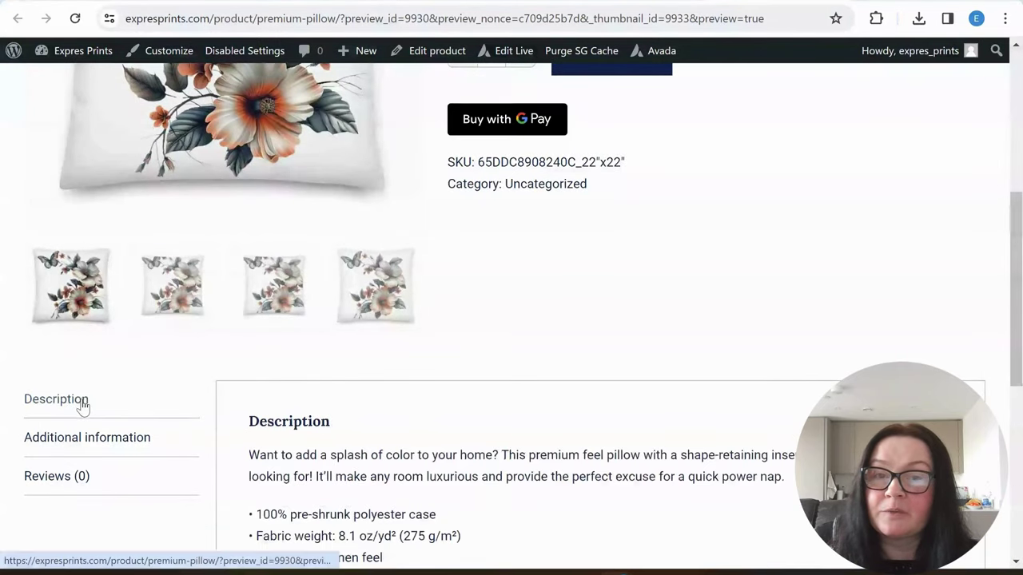
scroll(286, 402, up, 5)
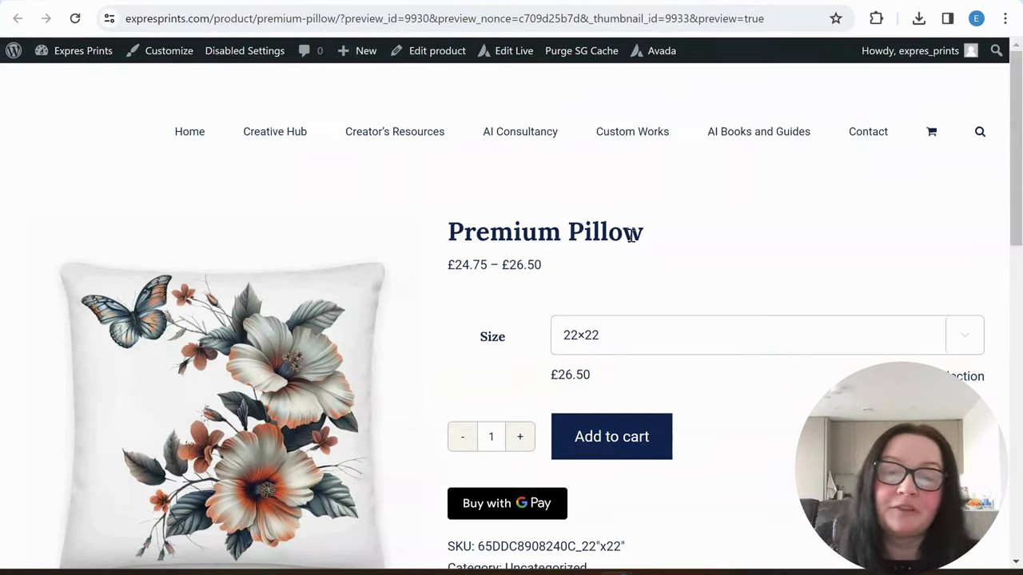
scroll(546, 274, down, 10)
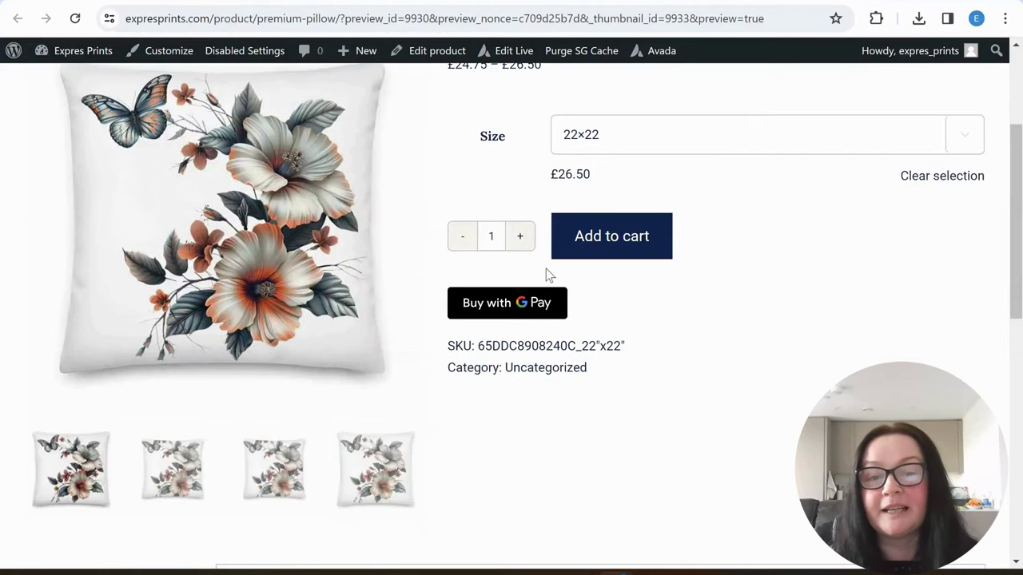
scroll(556, 287, up, 6)
scroll(556, 287, up, 5)
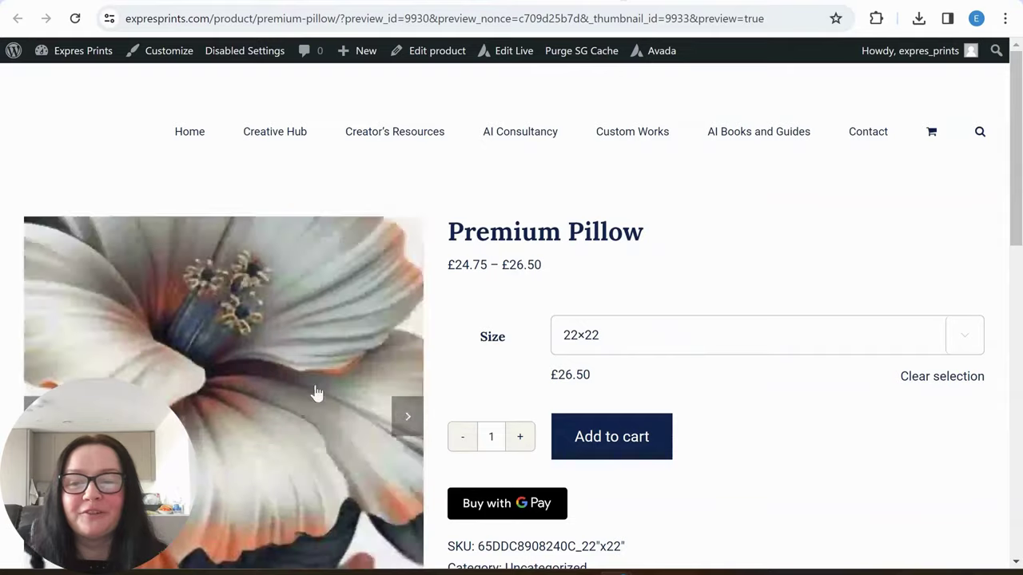
scroll(452, 313, down, 2)
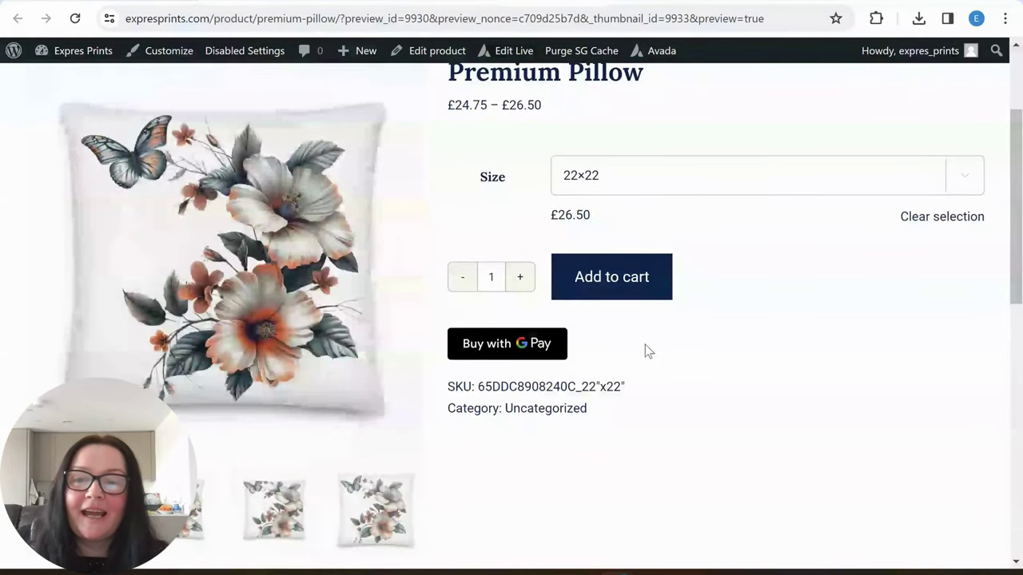
scroll(645, 344, up, 1)
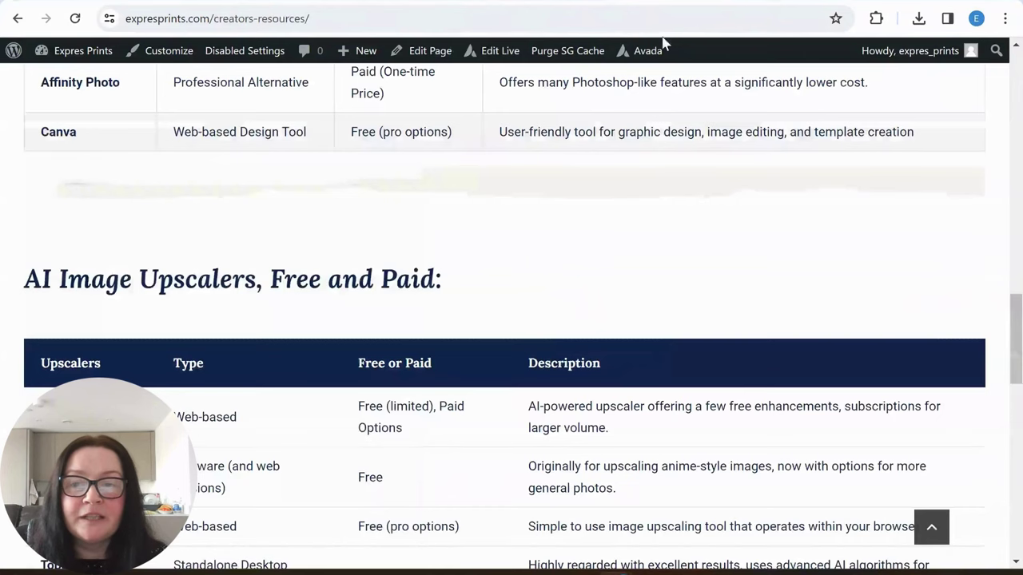
Open the site's Creator's Resources page and read its list of recommended hosting, theme and print-on-demand companies
scroll(712, 247, up, 10)
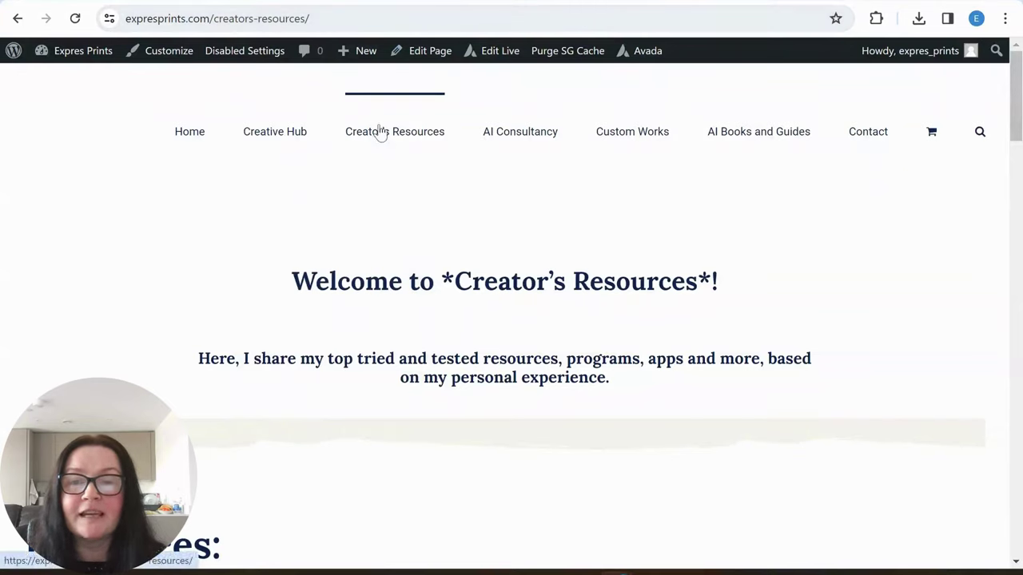
click(414, 130)
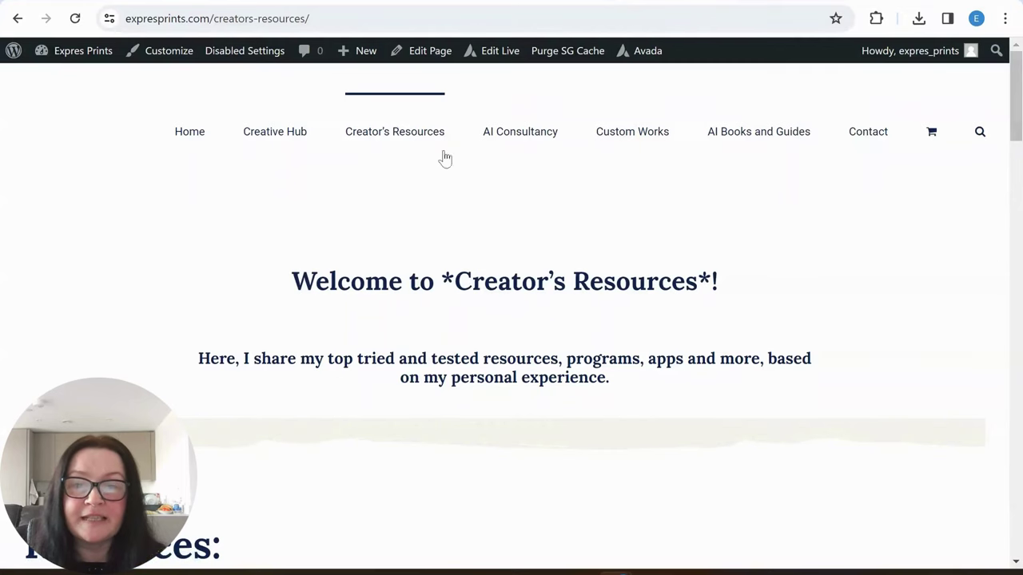
scroll(535, 274, down, 5)
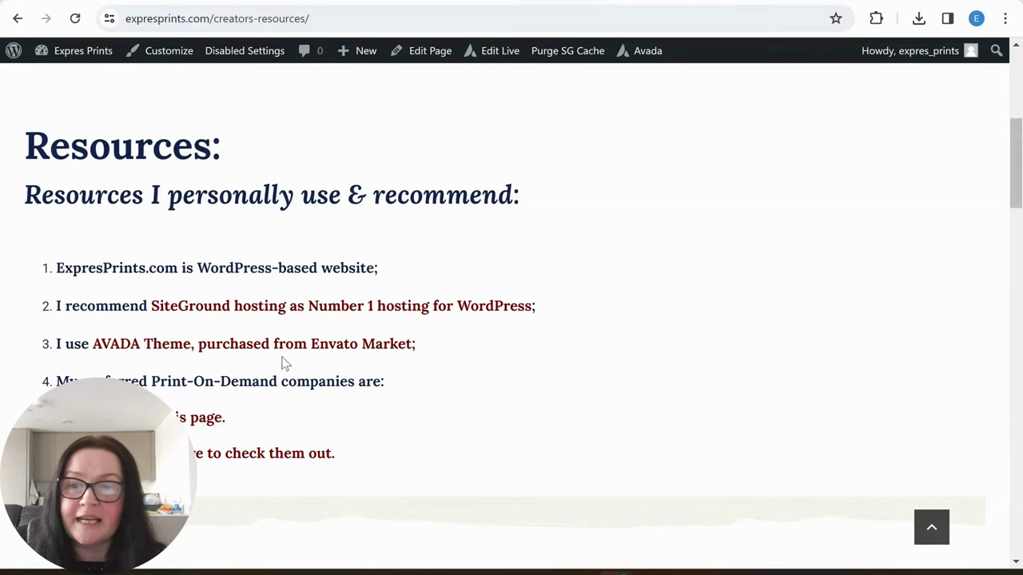
scroll(304, 361, down, 1)
scroll(140, 272, down, 1)
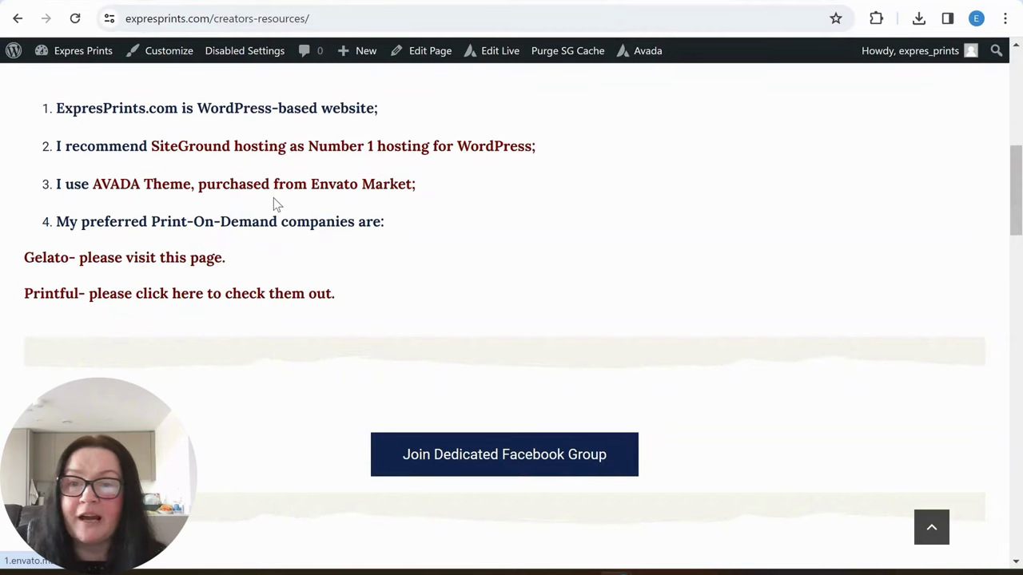
scroll(264, 204, down, 3)
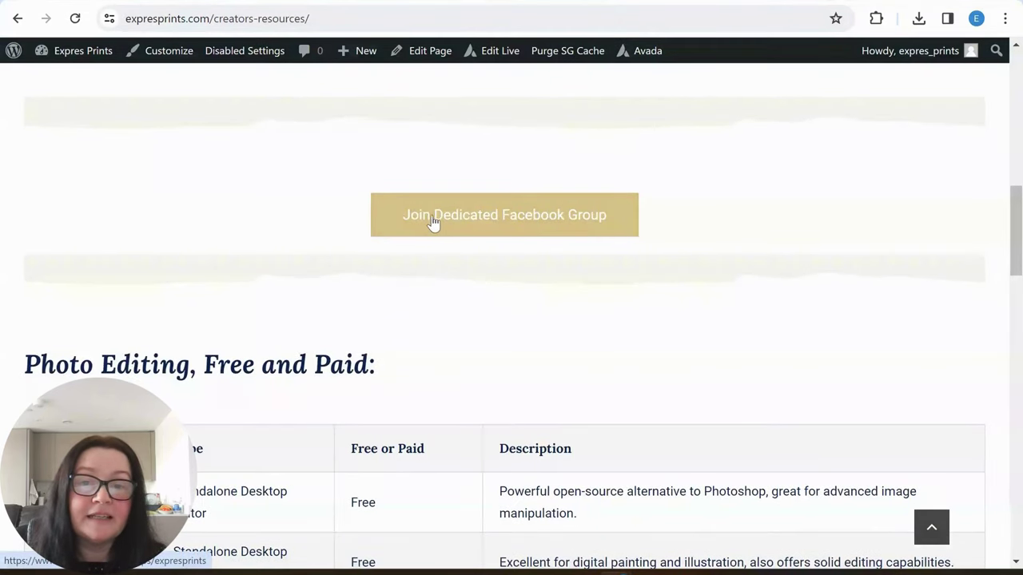
Look through the photo editing software table, the AI image upscalers table and the tutorials on the Creator's Resources page
scroll(480, 231, down, 3)
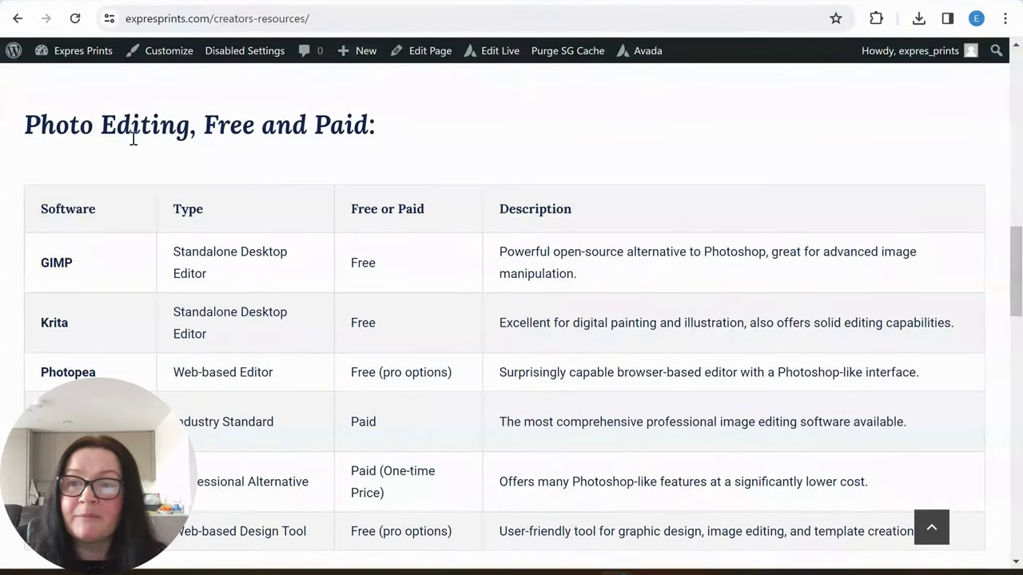
scroll(340, 167, down, 2)
scroll(165, 198, up, 3)
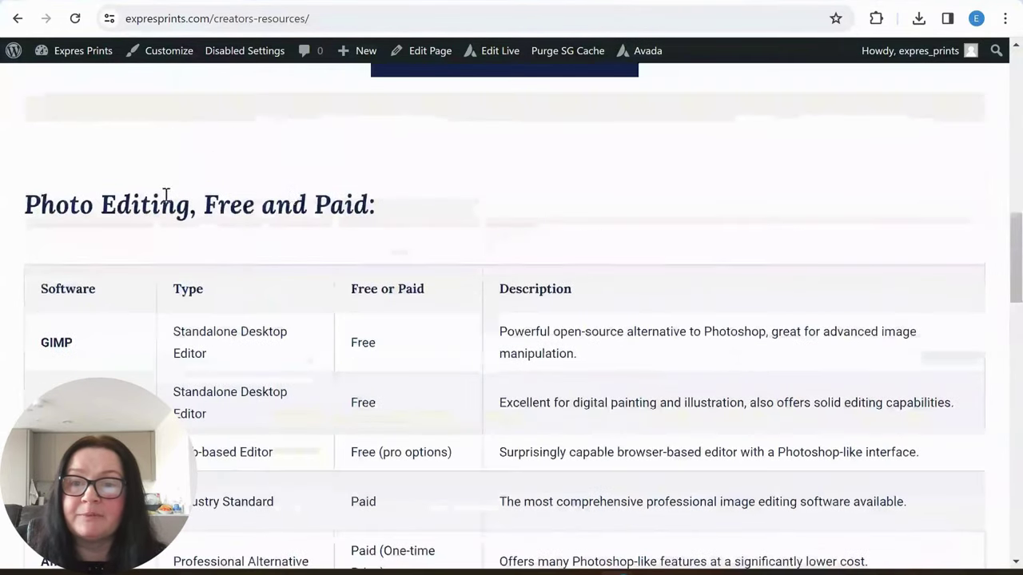
scroll(338, 219, down, 7)
scroll(354, 229, down, 2)
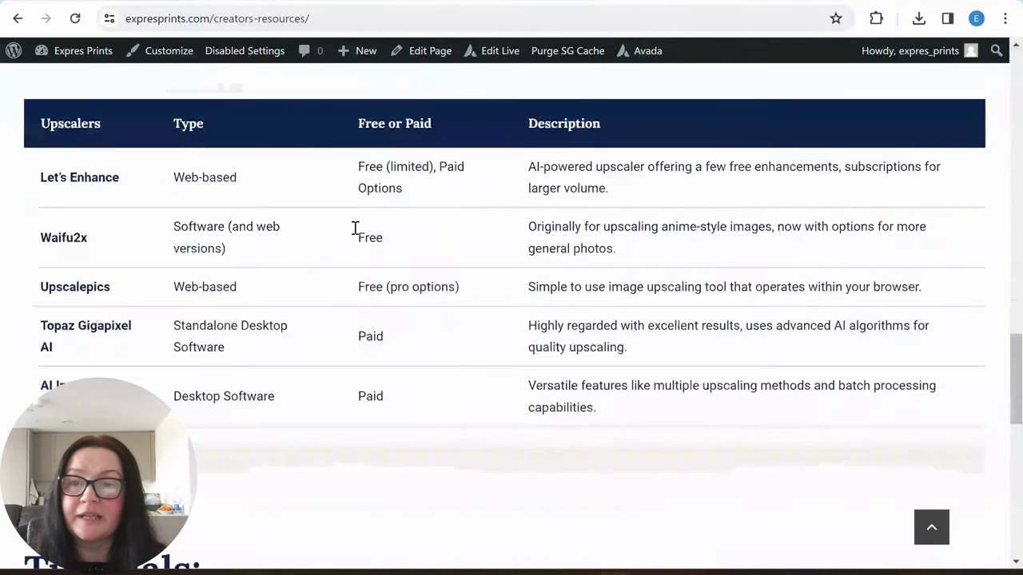
scroll(303, 223, up, 1)
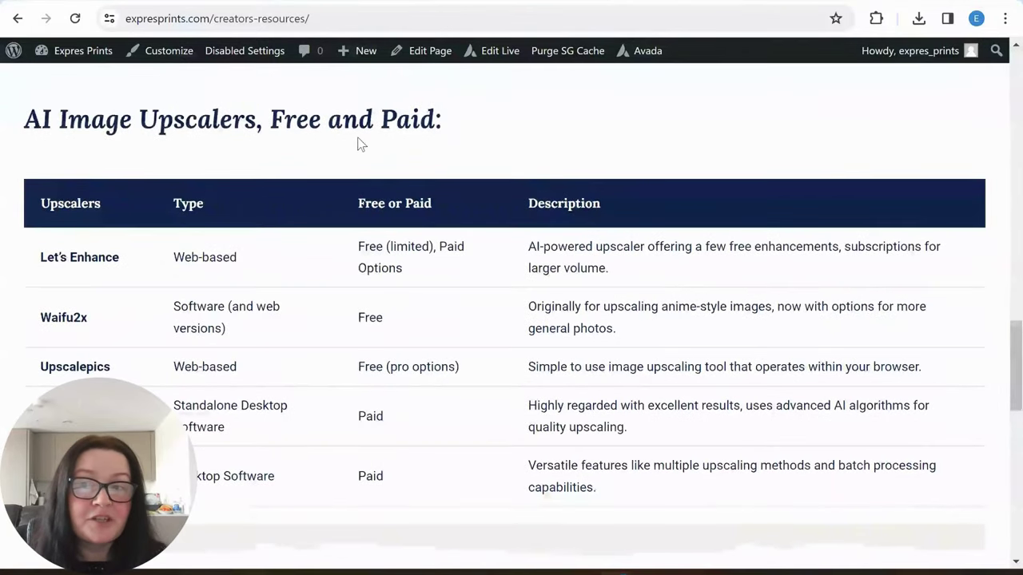
scroll(270, 158, down, 6)
scroll(272, 165, up, 2)
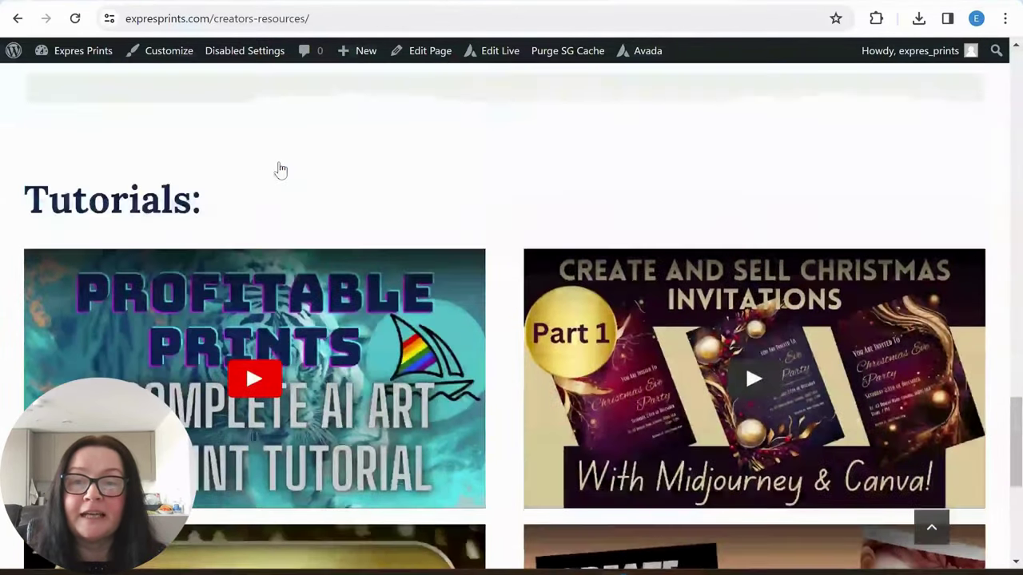
scroll(283, 171, down, 6)
scroll(285, 172, up, 20)
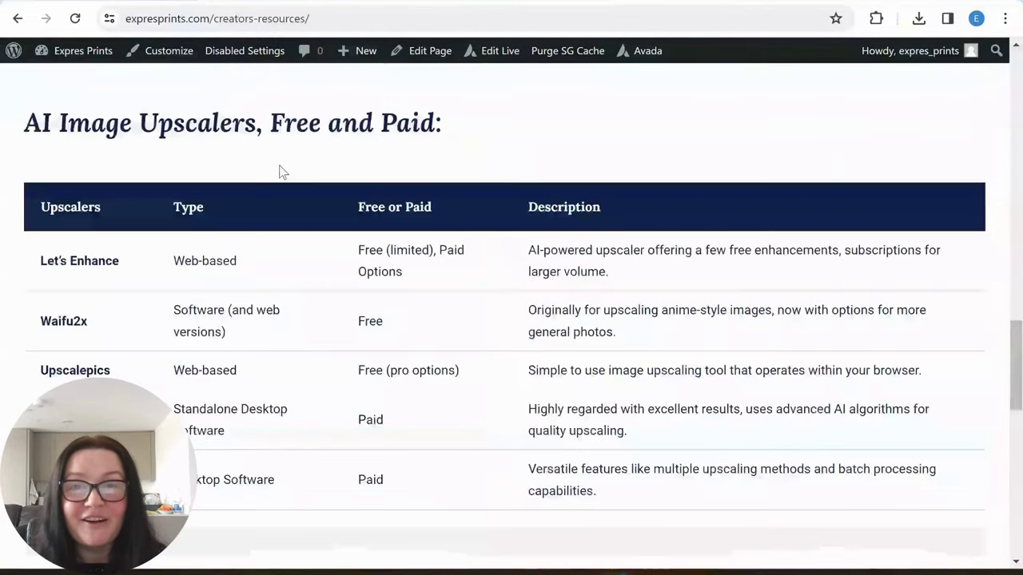
scroll(285, 176, up, 4)
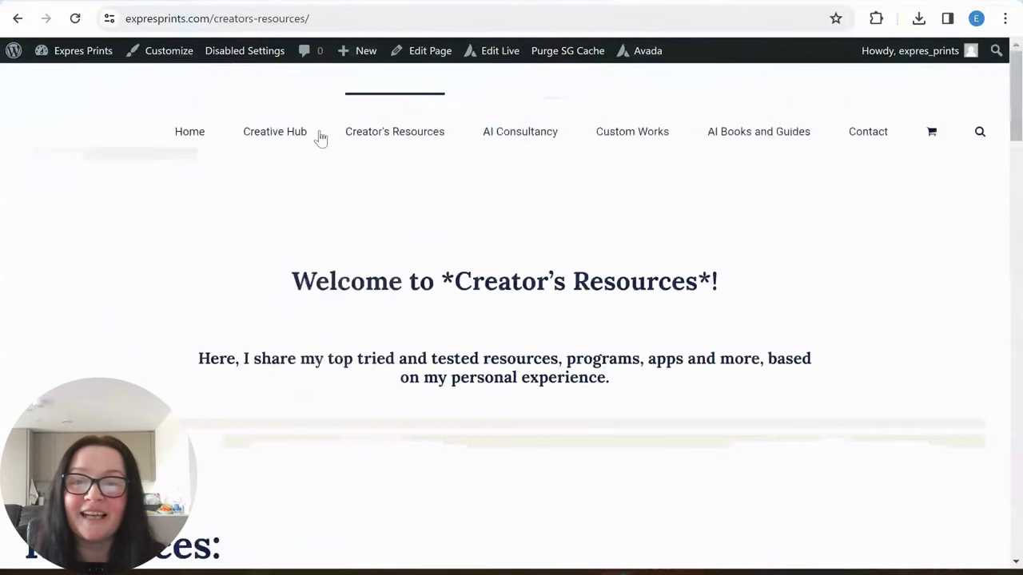
Switch to the Creative Hub membership page and look over its welcome text, free clipart video and terms of use notice
mouse_move(324, 140)
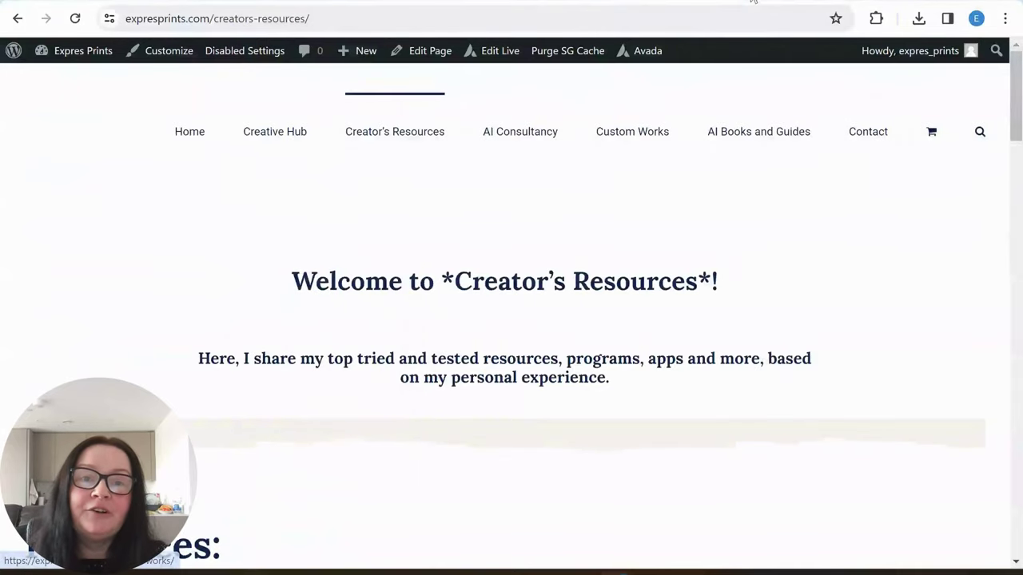
scroll(659, 232, down, 5)
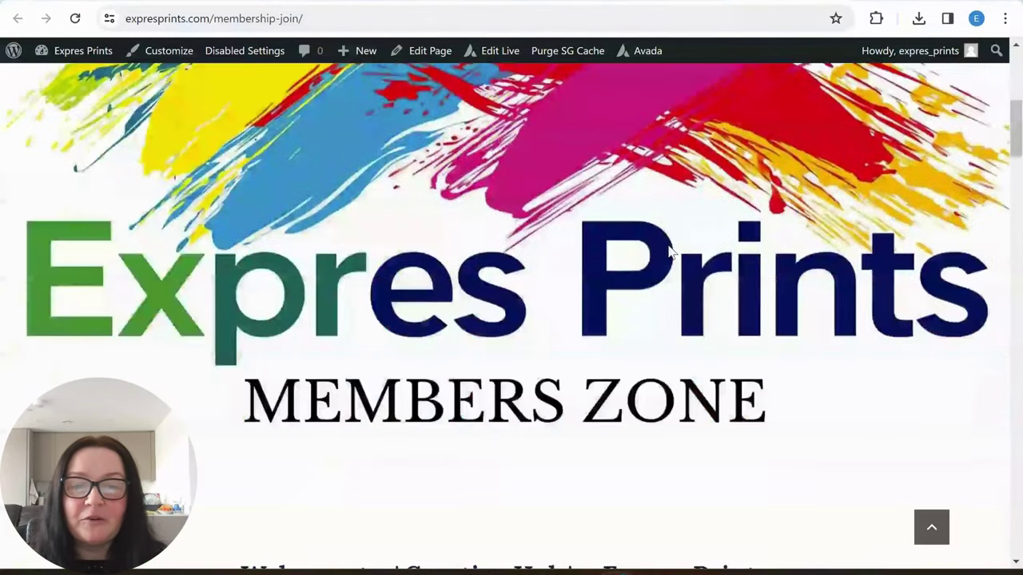
scroll(672, 254, down, 10)
scroll(678, 260, up, 2)
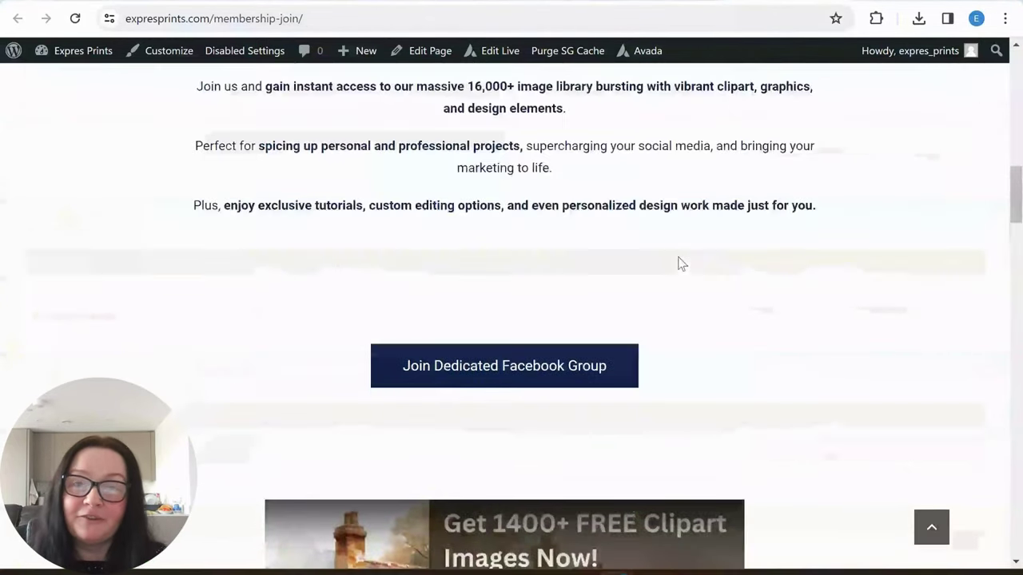
scroll(678, 263, up, 6)
scroll(676, 270, down, 5)
scroll(688, 272, up, 3)
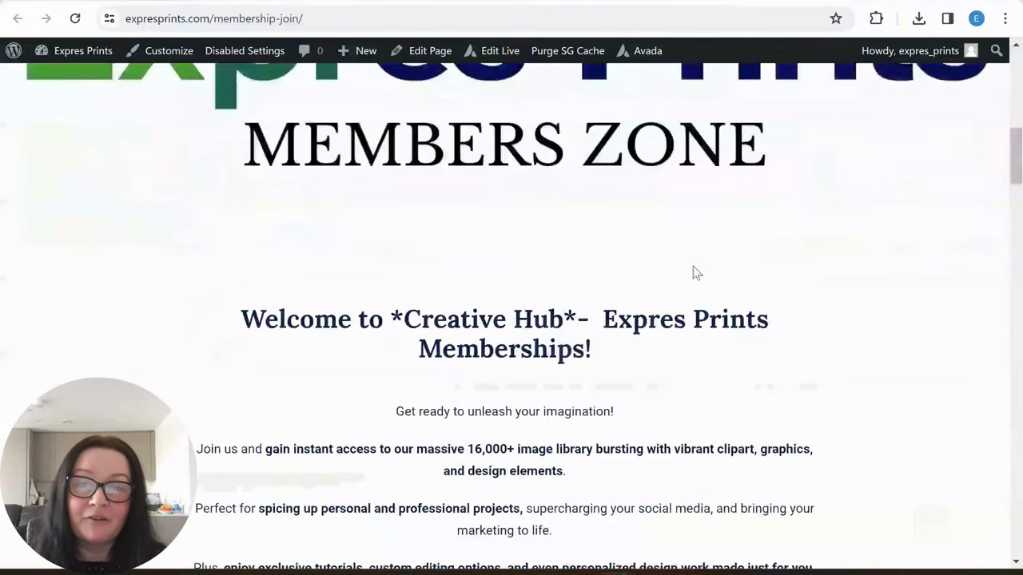
scroll(687, 240, up, 4)
scroll(623, 247, down, 10)
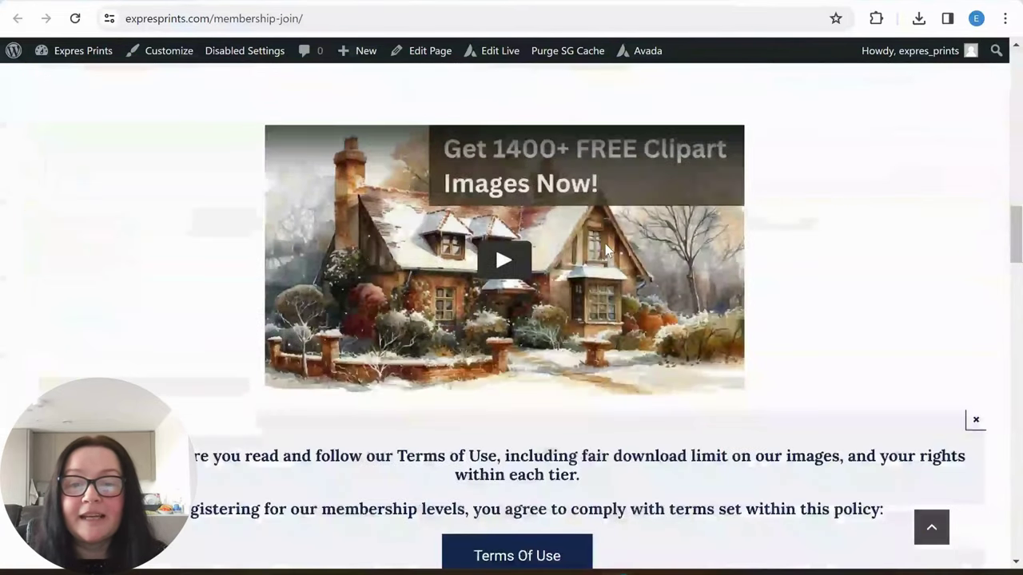
scroll(608, 248, down, 6)
scroll(605, 200, up, 5)
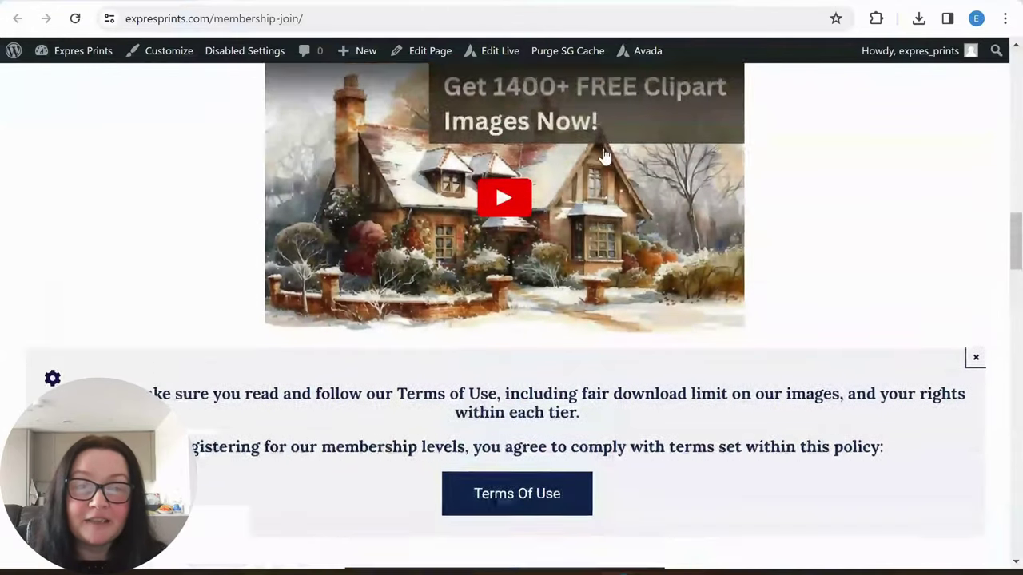
scroll(605, 156, up, 1)
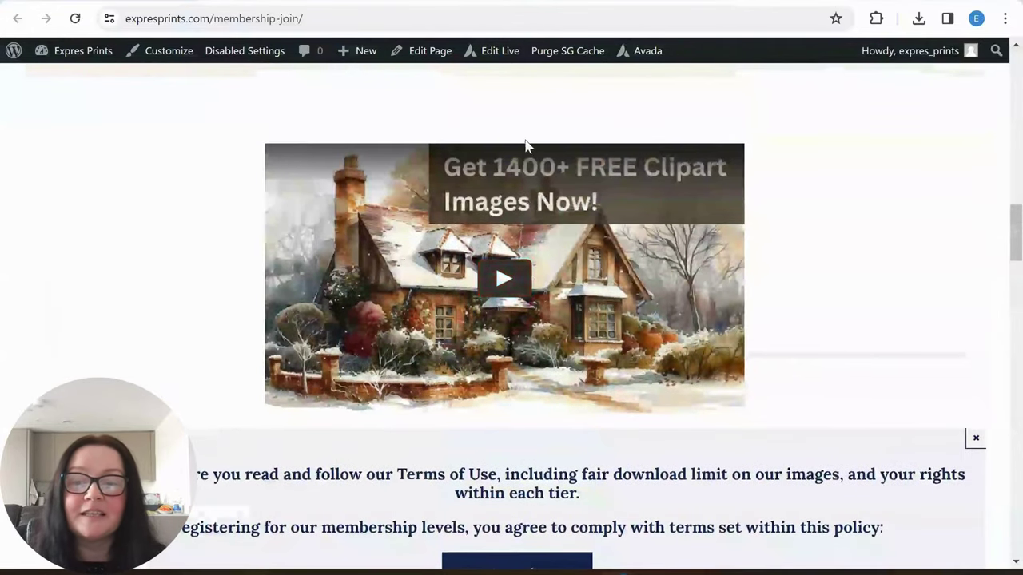
Read the free Creative Starter Pack tier's features down to its membership registration link
scroll(526, 146, down, 7)
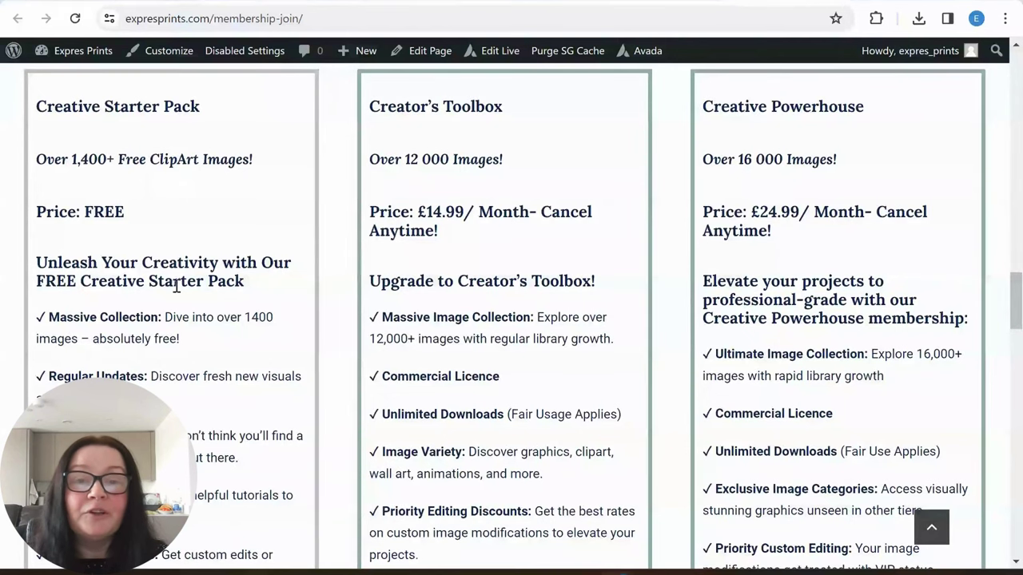
scroll(176, 288, down, 5)
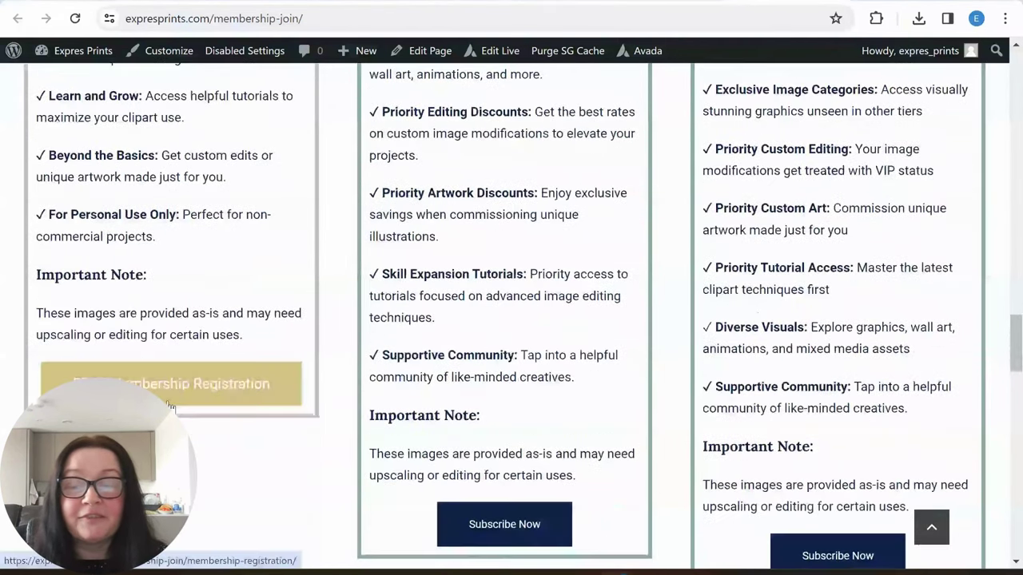
scroll(160, 336, up, 5)
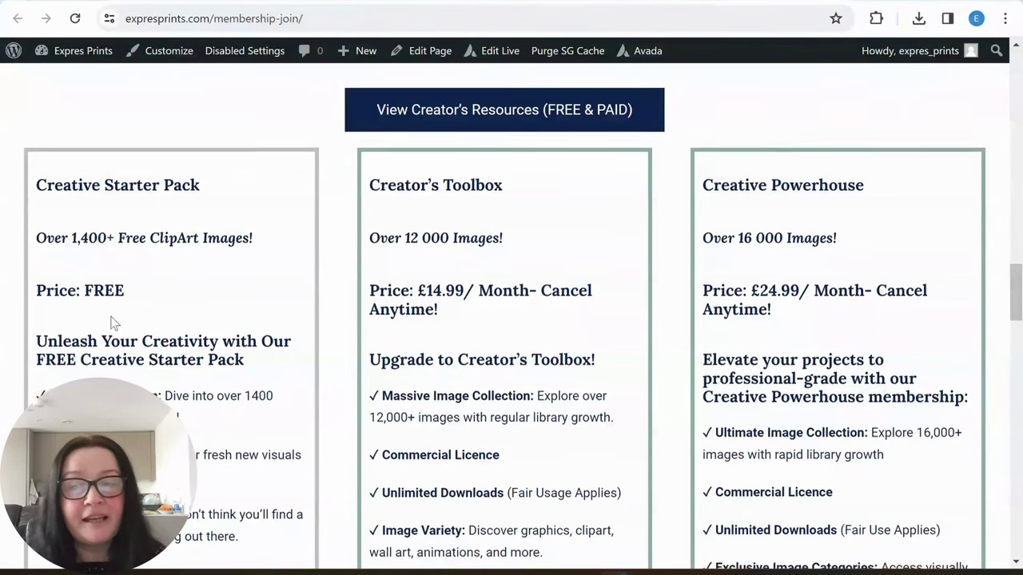
scroll(119, 314, down, 7)
scroll(231, 296, up, 2)
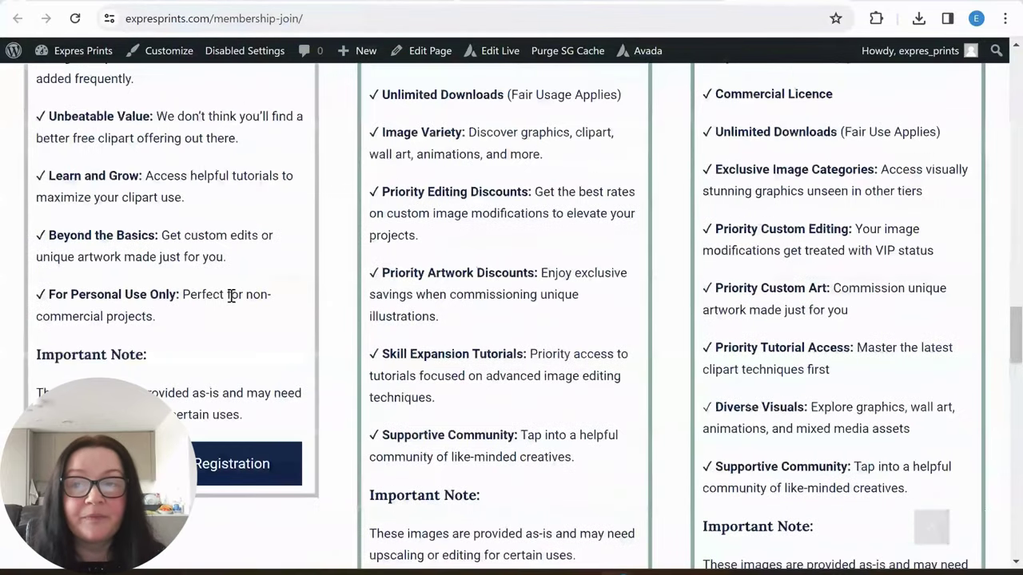
scroll(231, 296, up, 5)
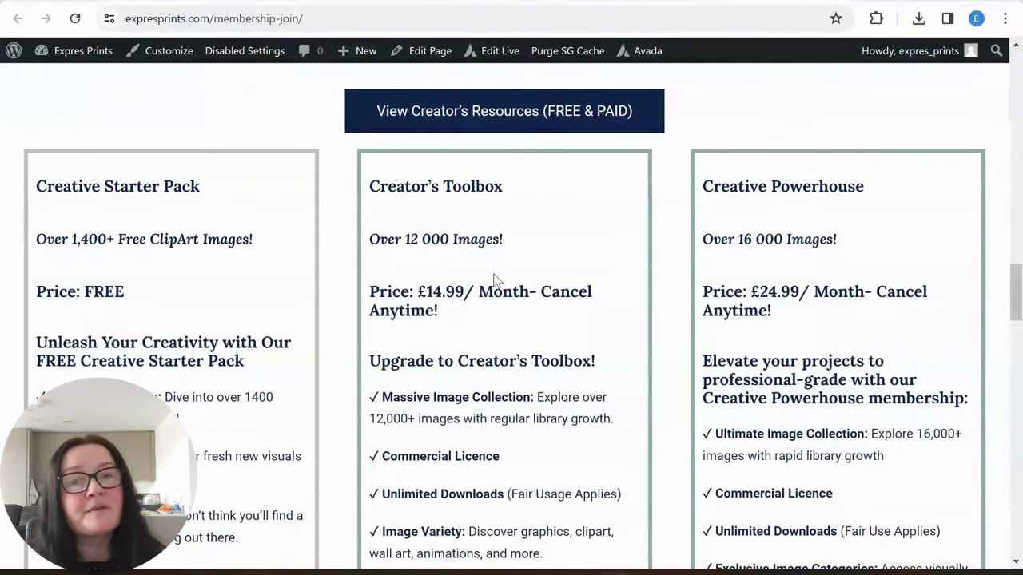
Compare the Creator's Toolbox and Creative Powerhouse tiers with the free tier and check the Members Access section
scroll(493, 280, down, 10)
scroll(491, 293, up, 3)
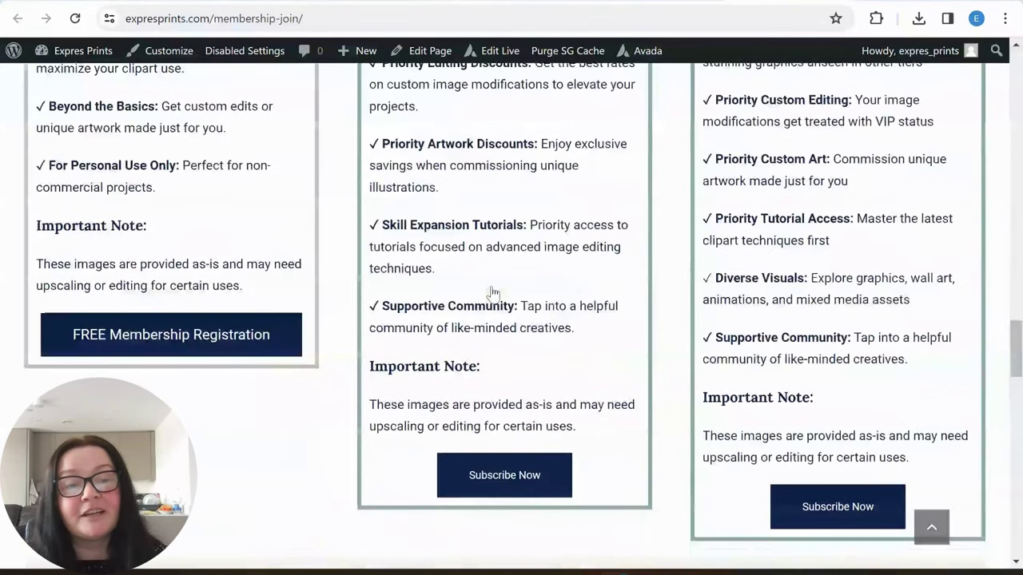
scroll(493, 293, up, 4)
scroll(504, 293, up, 4)
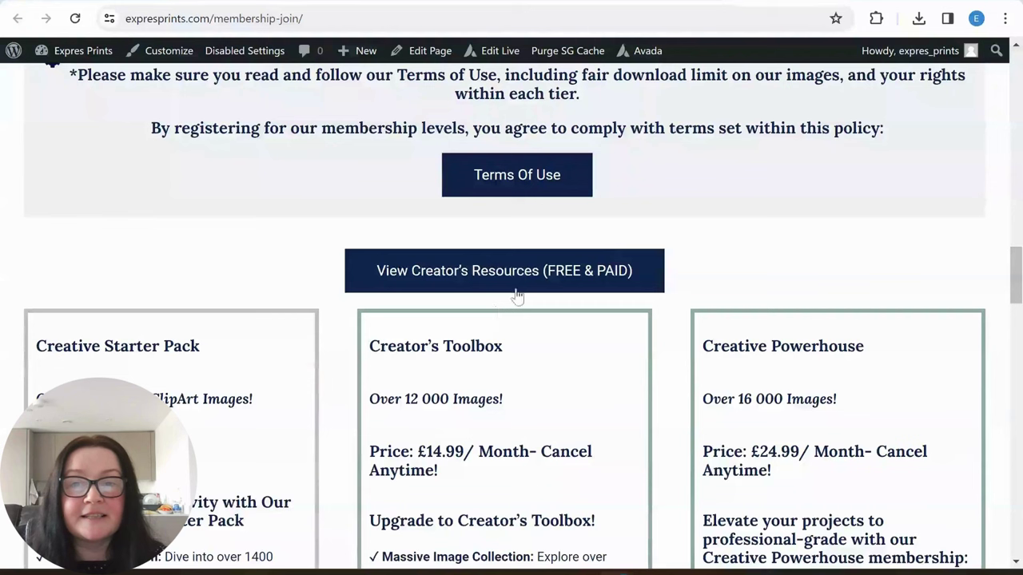
scroll(472, 412, down, 2)
scroll(497, 384, down, 2)
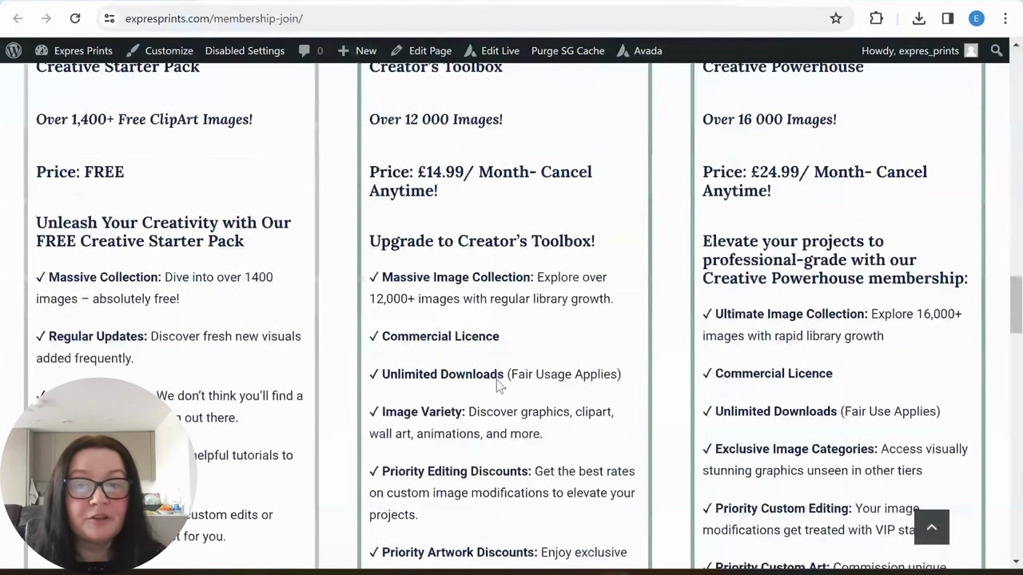
scroll(495, 384, up, 1)
scroll(469, 381, down, 1)
scroll(469, 381, down, 8)
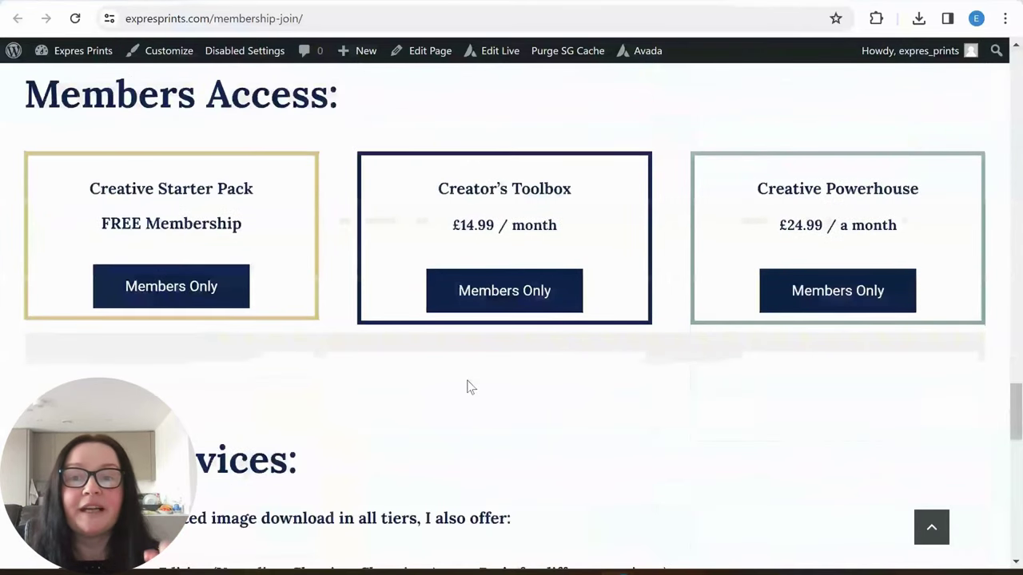
scroll(468, 289, up, 7)
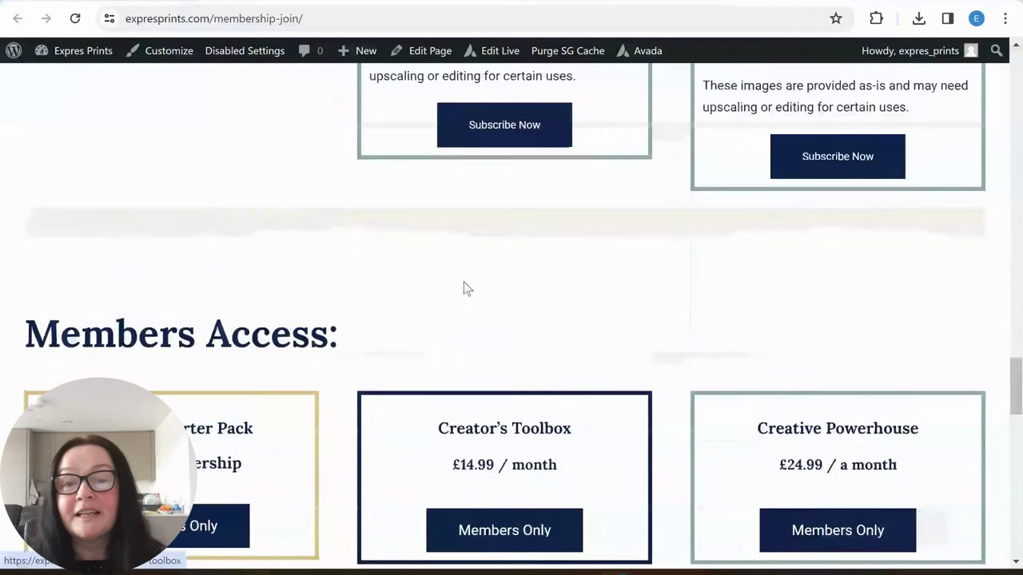
scroll(466, 285, up, 4)
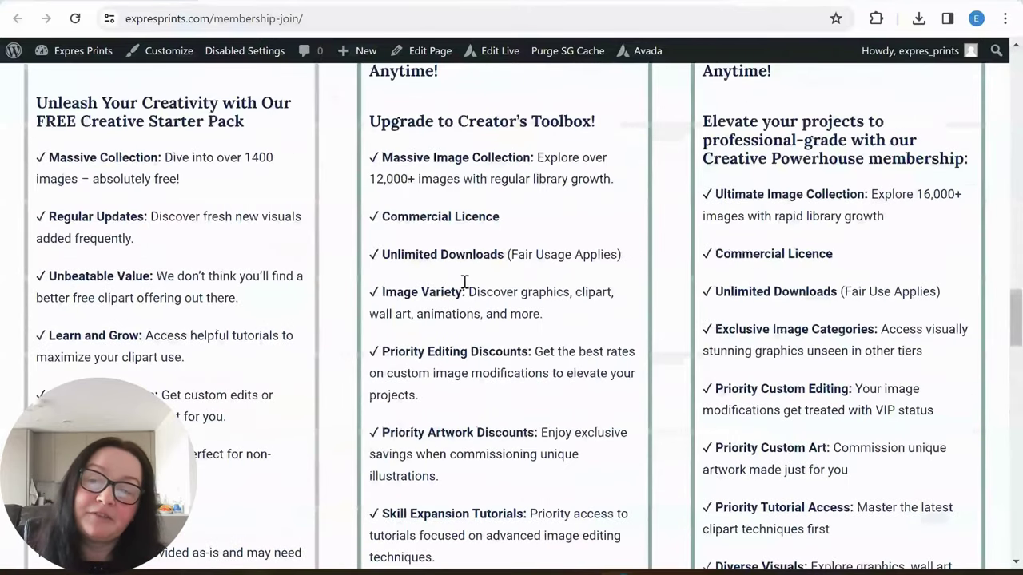
scroll(461, 284, up, 3)
scroll(457, 286, up, 1)
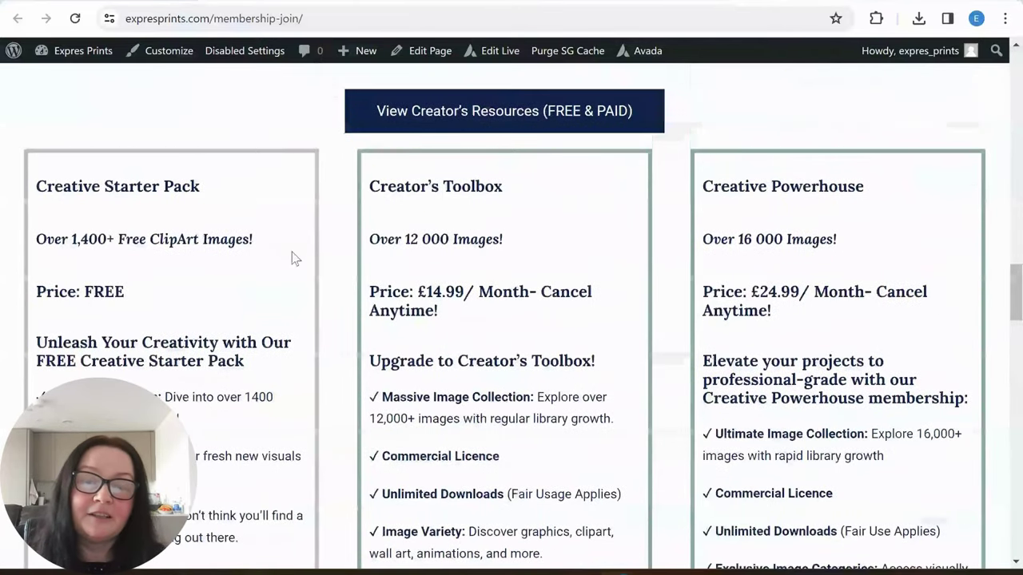